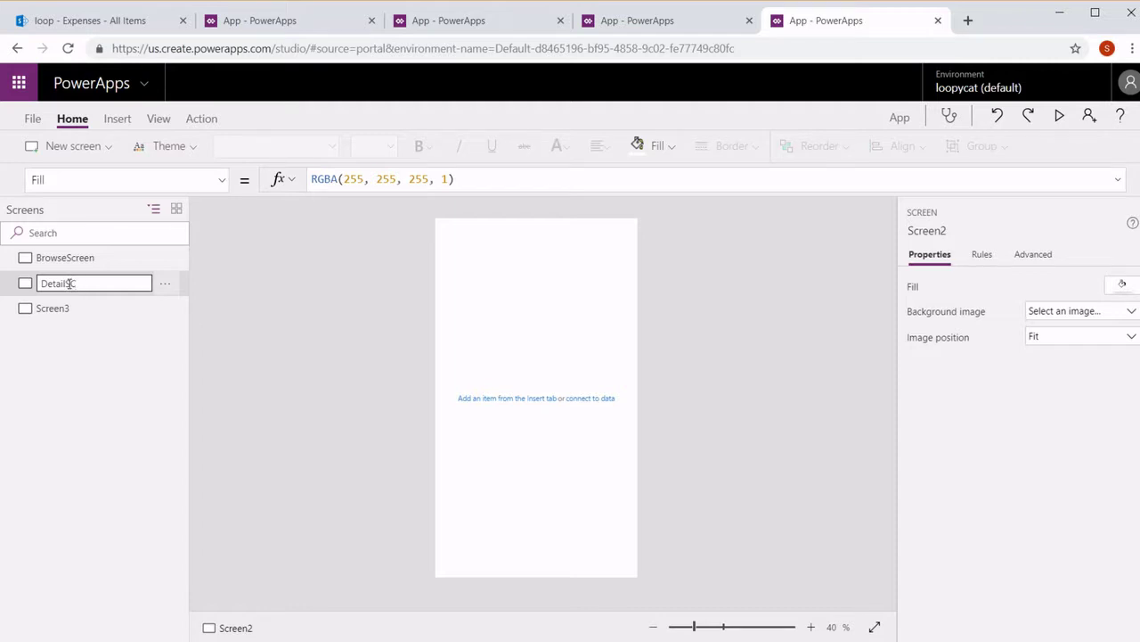
Step: Finish naming the second screen DetailScreen and rename the third screen EditScreen
key(Return)
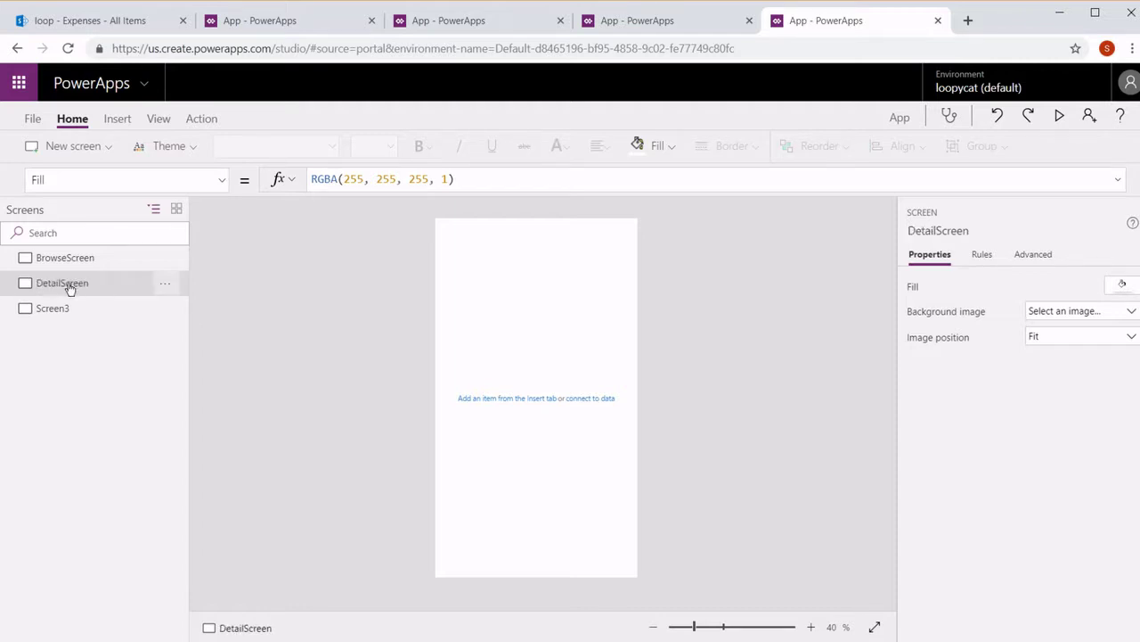
double_click(77, 315)
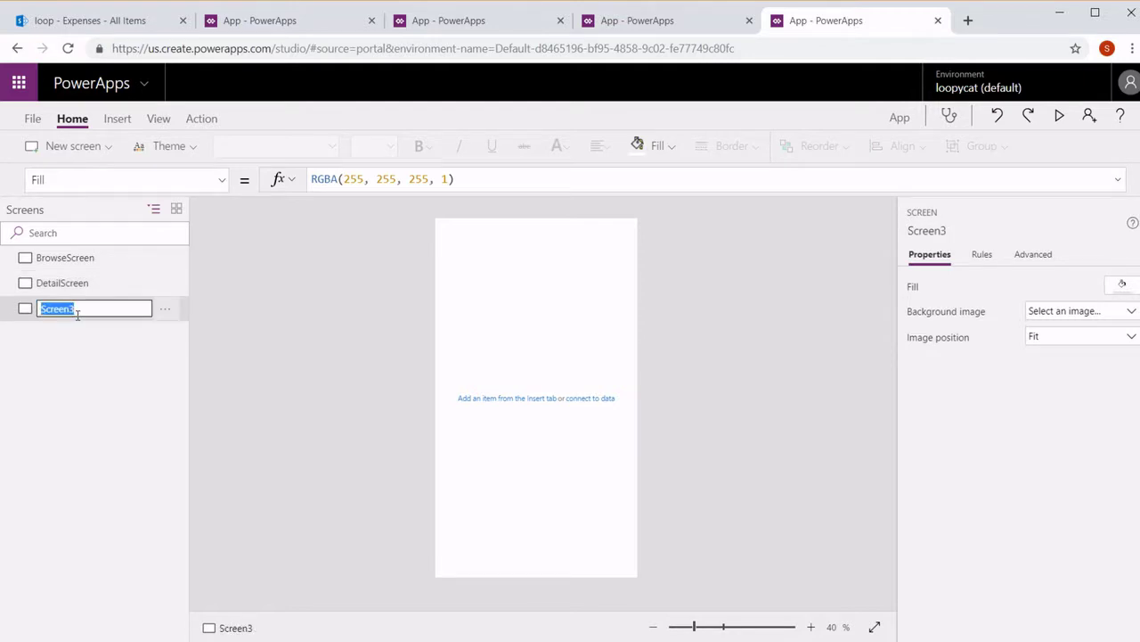
text(EditScreen)
key(Return)
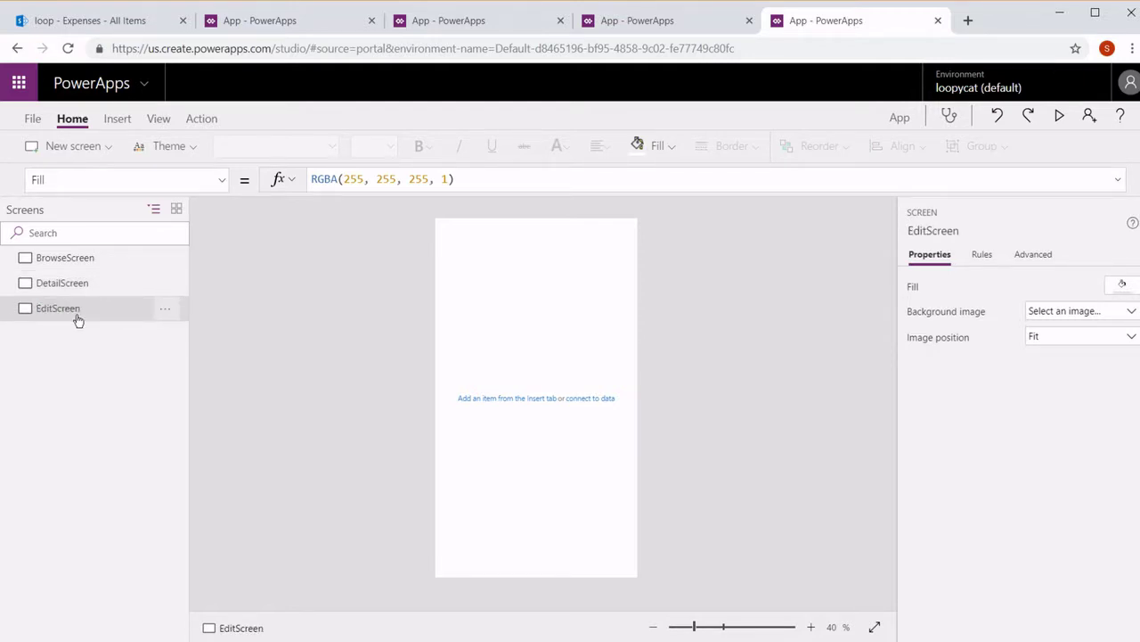
Step: Insert a rectangle on BrowseScreen and stretch it across the top as a header bar, 640 wide and 115 high at position 0, 0
click(90, 260)
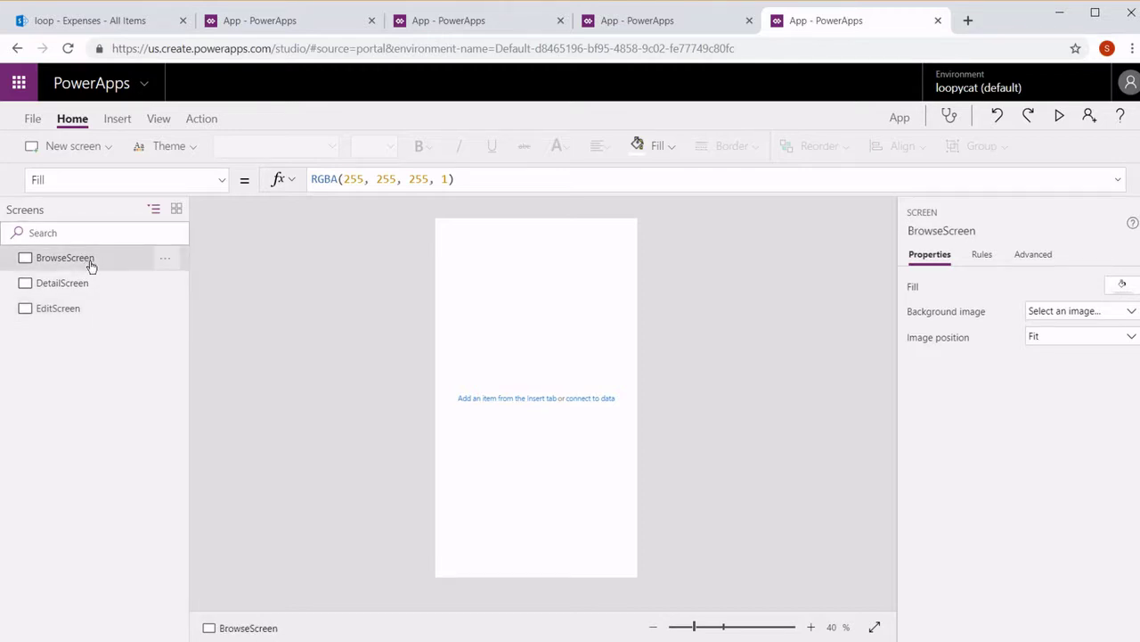
click(116, 124)
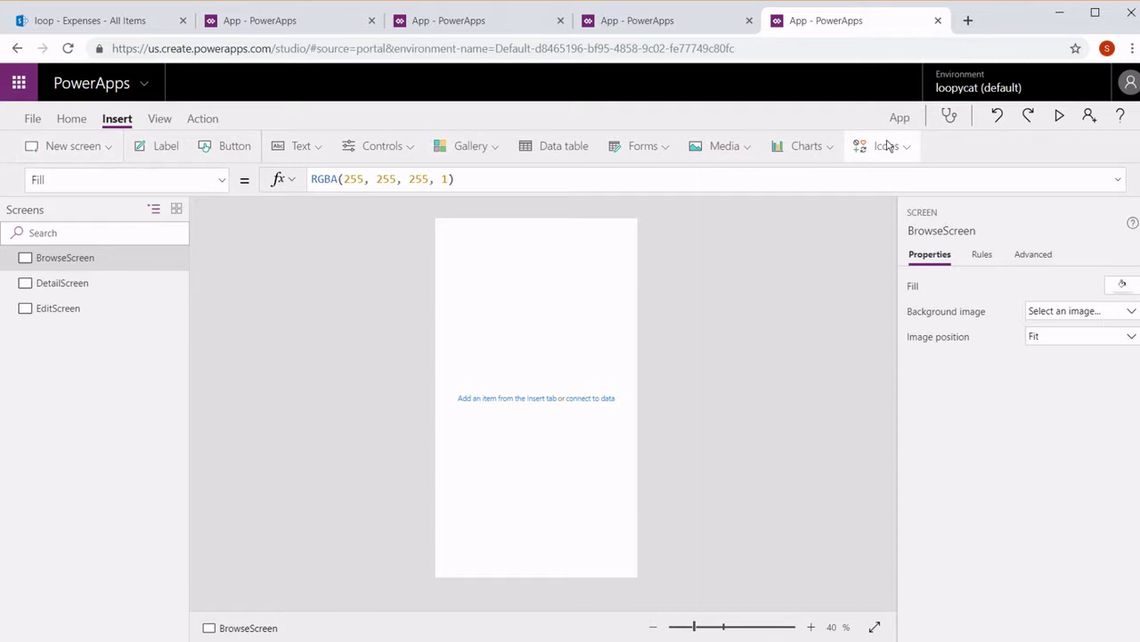
click(885, 146)
scroll(1041, 417, down, 6)
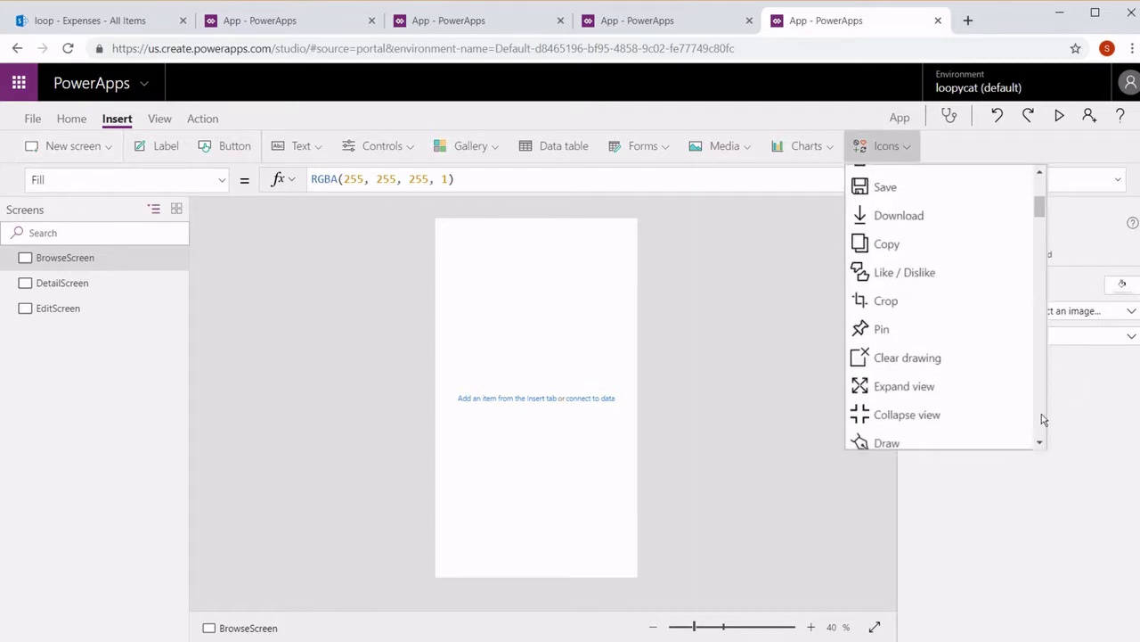
scroll(1042, 417, down, 10)
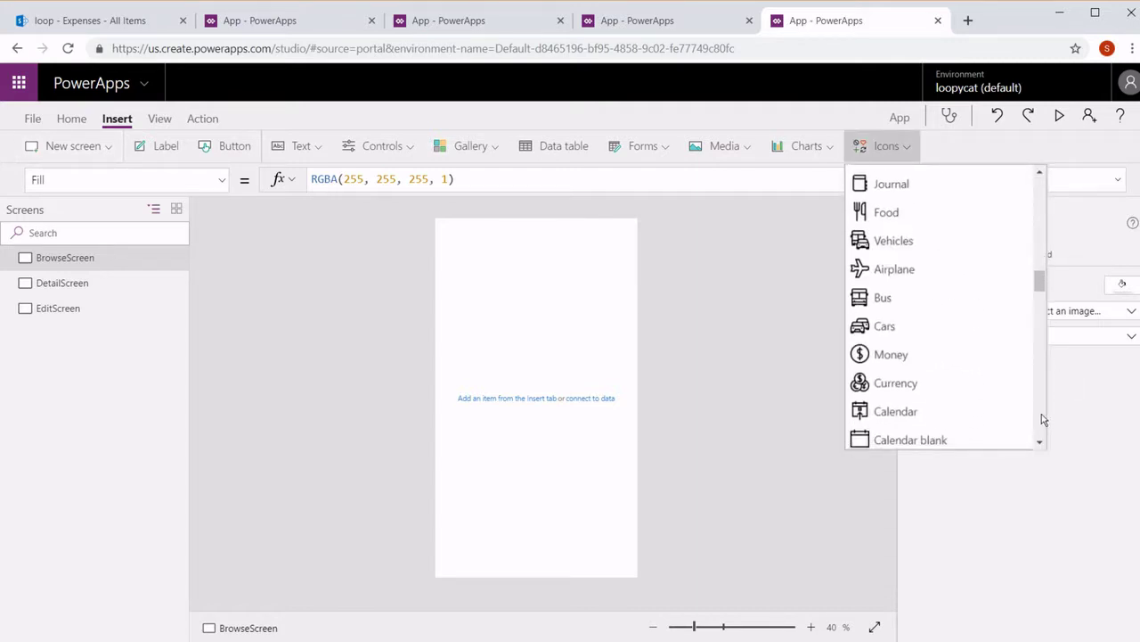
scroll(1043, 419, down, 6)
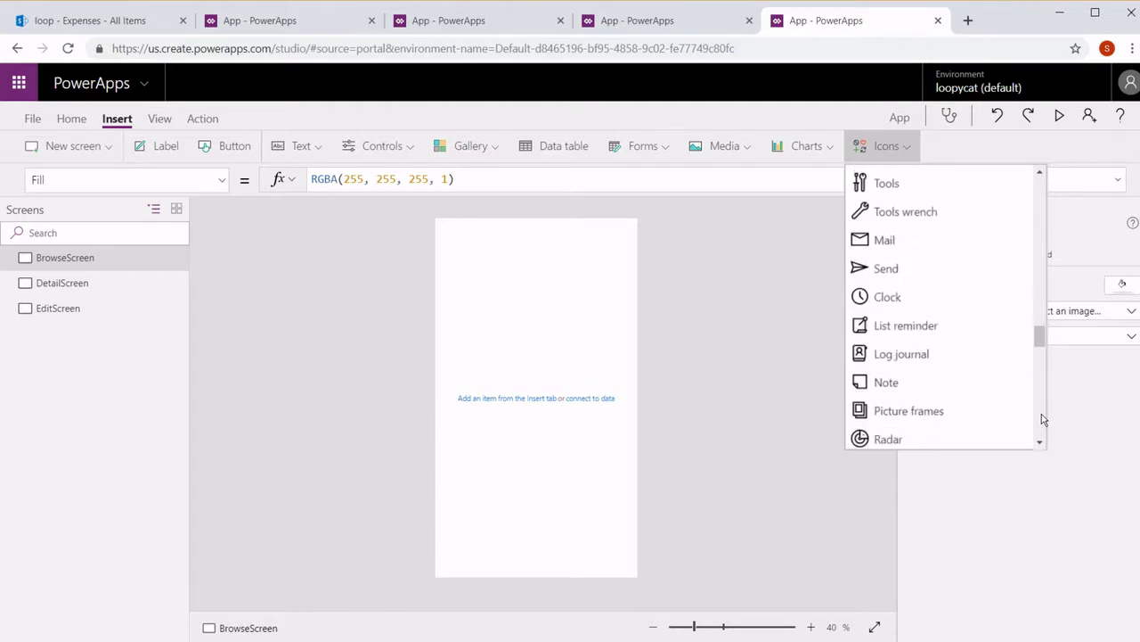
scroll(1043, 419, down, 10)
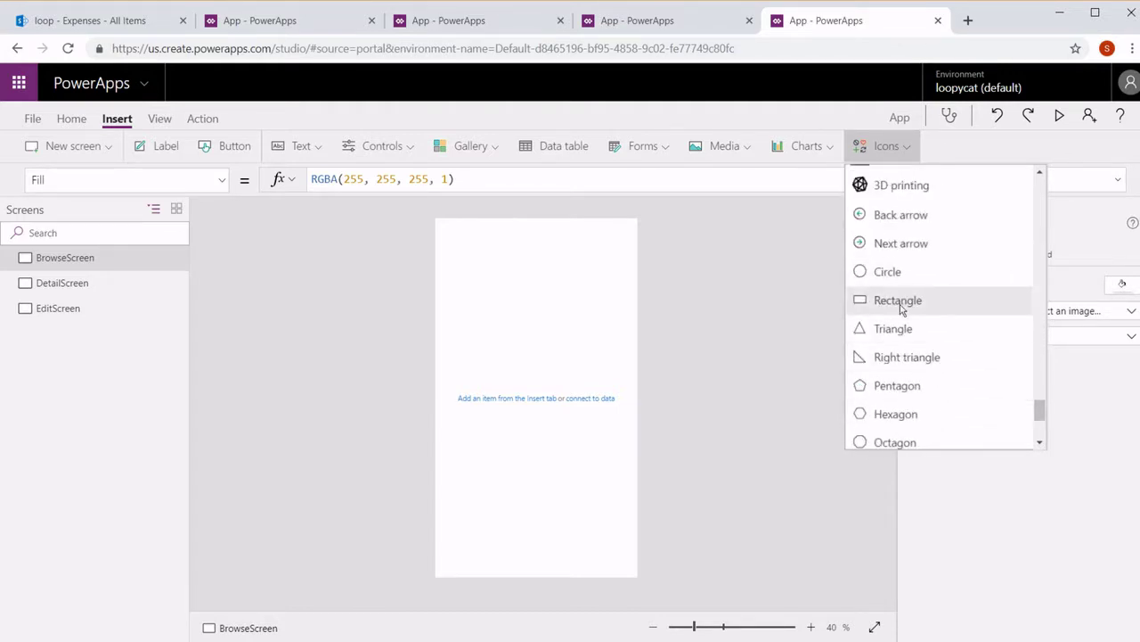
click(901, 302)
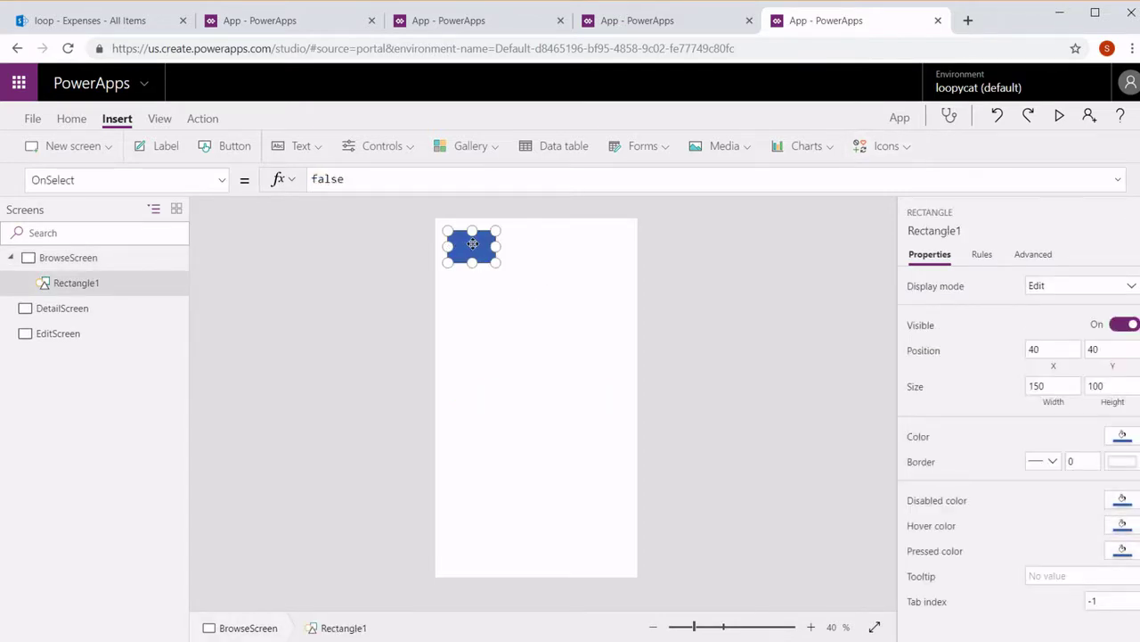
drag(474, 243, 644, 255)
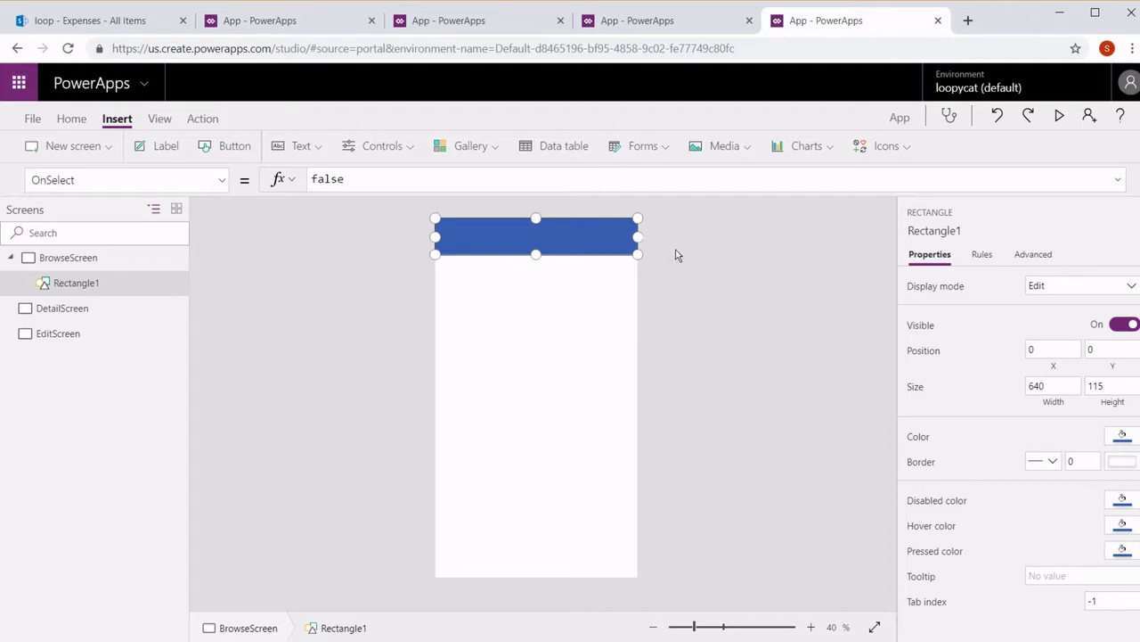
click(679, 255)
Step: Add a label reading "Expenses" inside the header bar at about X 15, Y 22
click(176, 148)
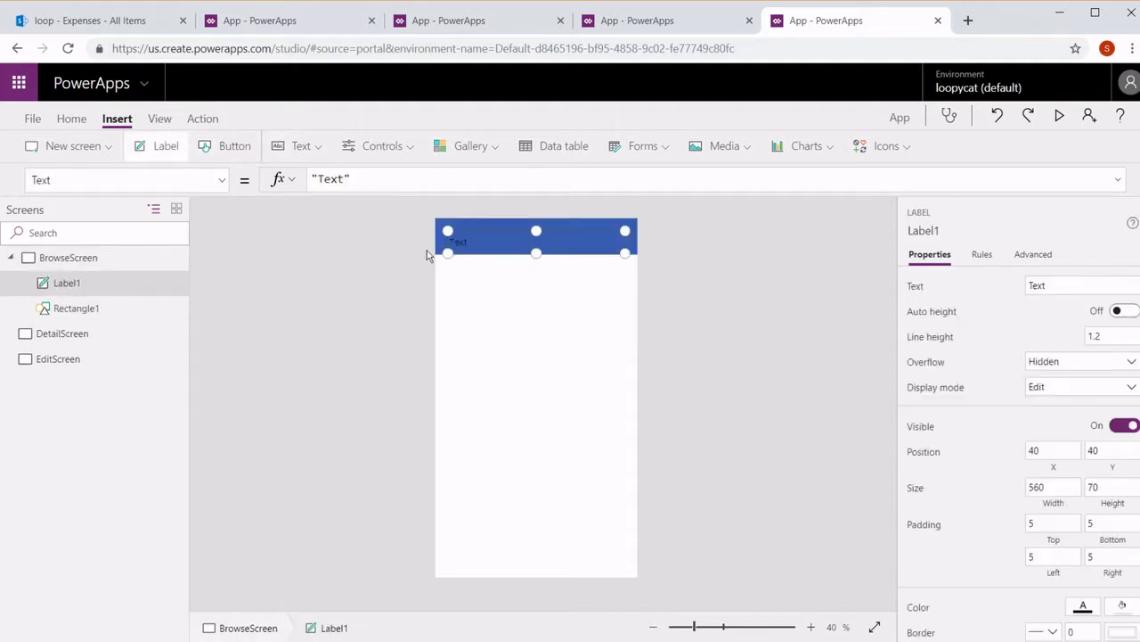
drag(524, 231, 524, 236)
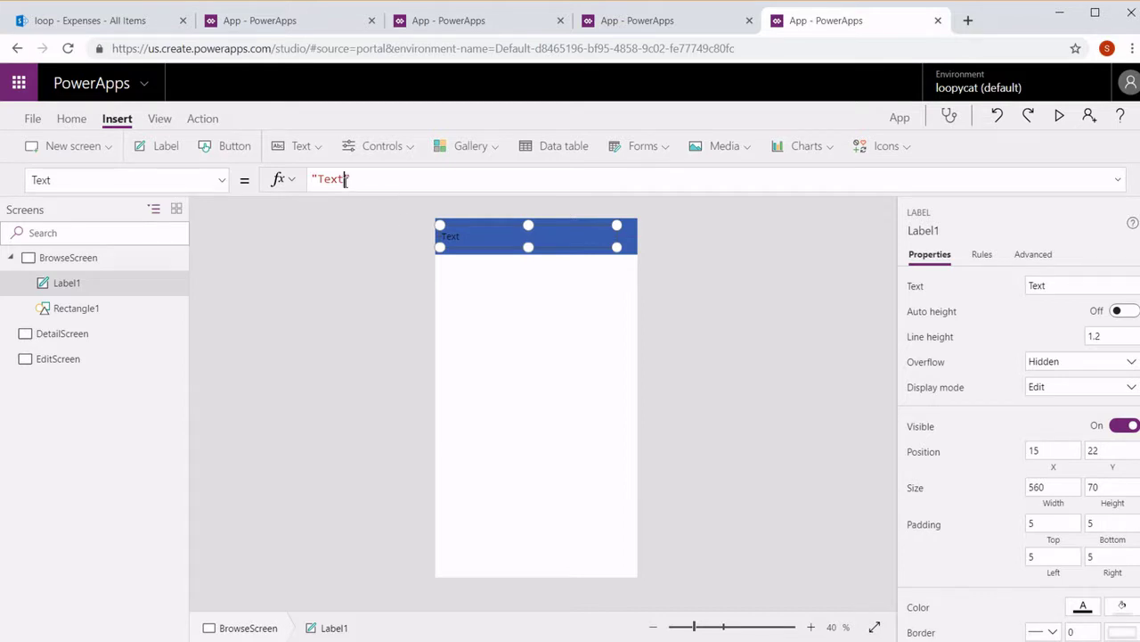
drag(346, 180, 322, 179)
text(Expenses)
click(35, 121)
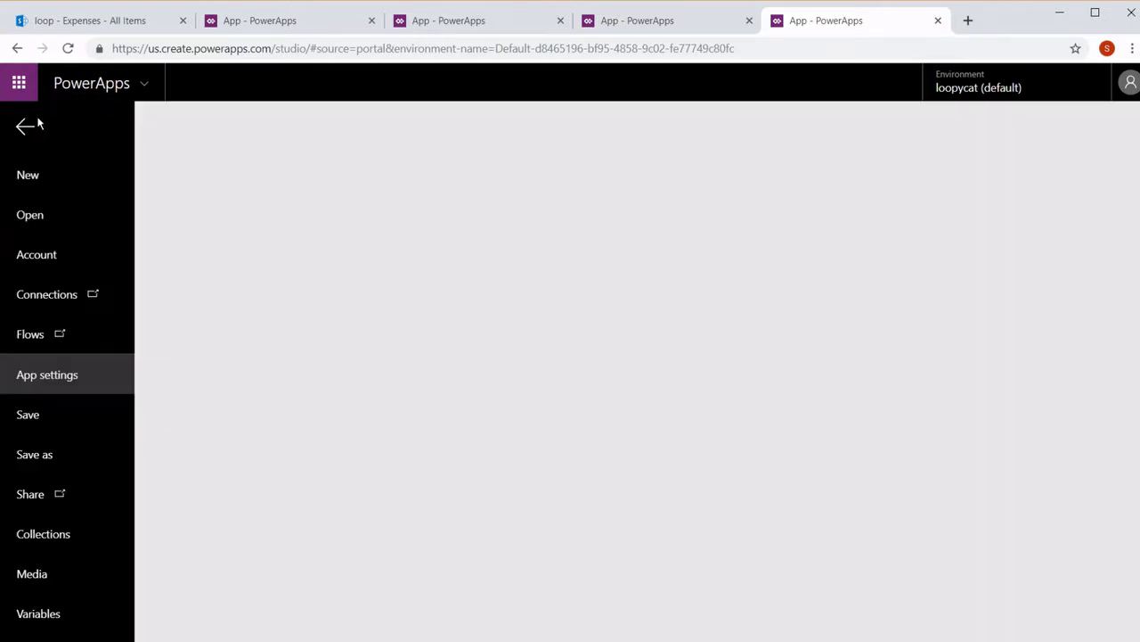
click(25, 126)
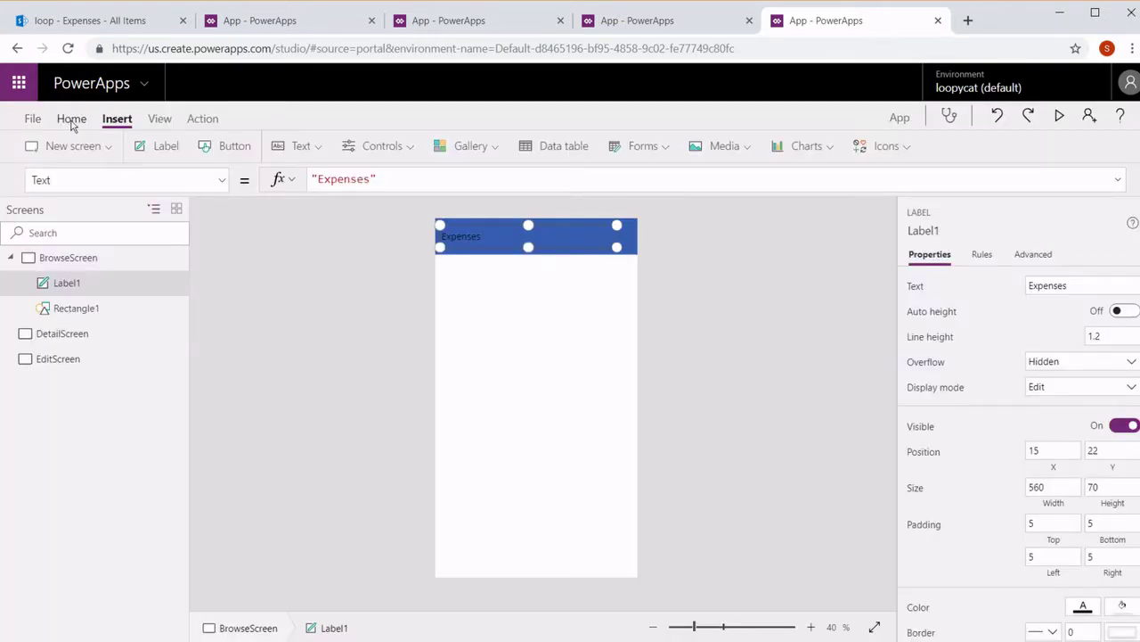
Step: Format the Expenses label with white text at size 36 and narrow its box to fit the title
click(71, 121)
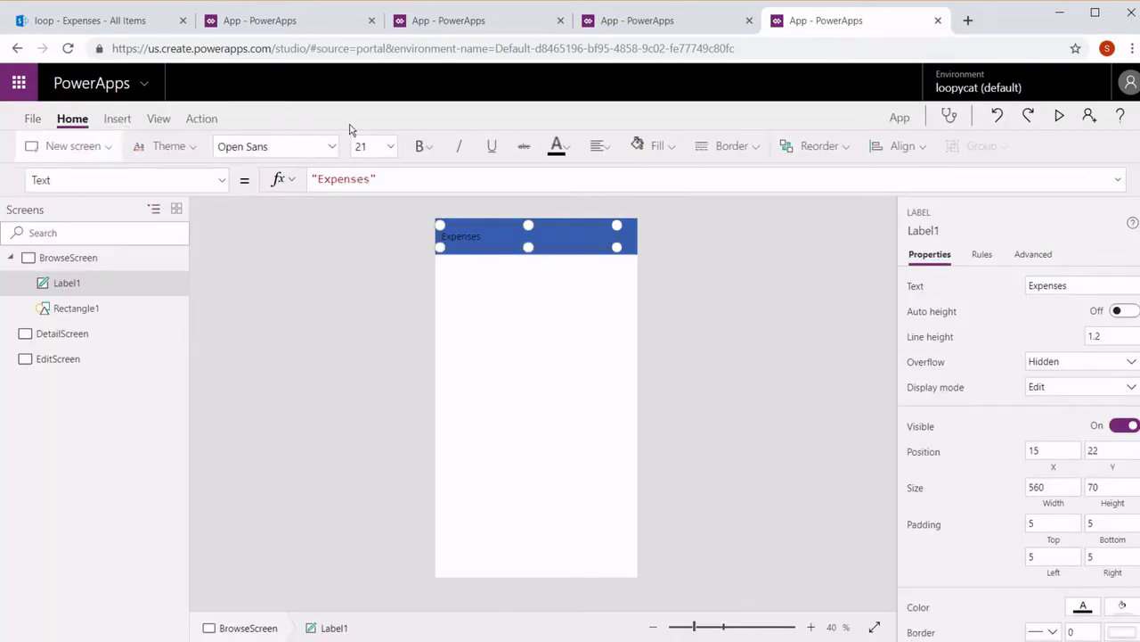
click(561, 149)
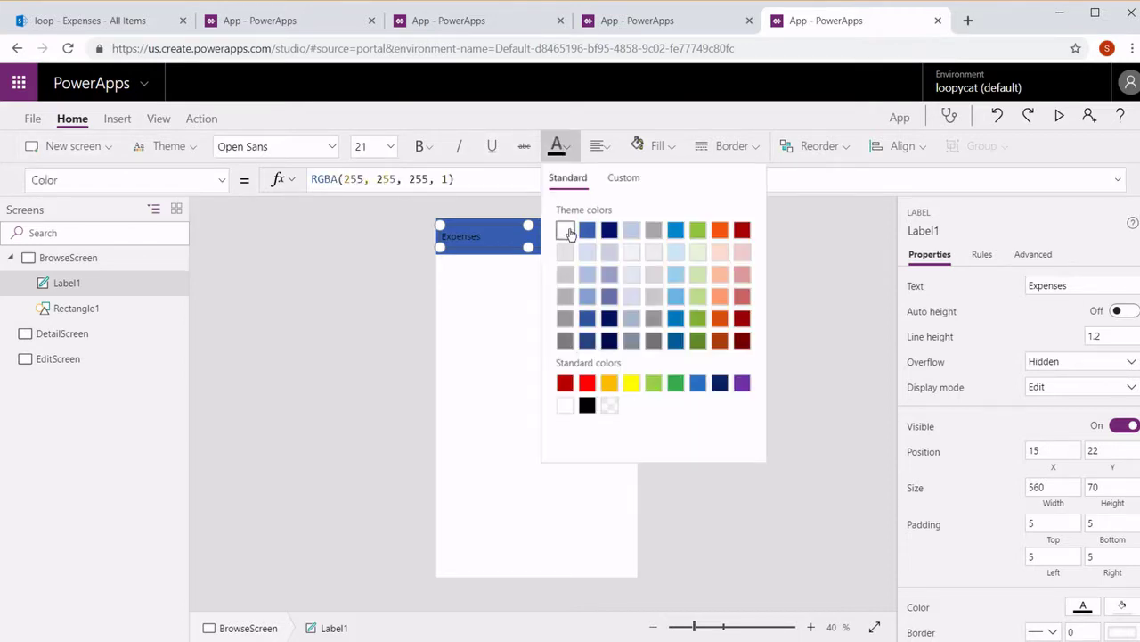
click(568, 231)
drag(464, 175, 311, 179)
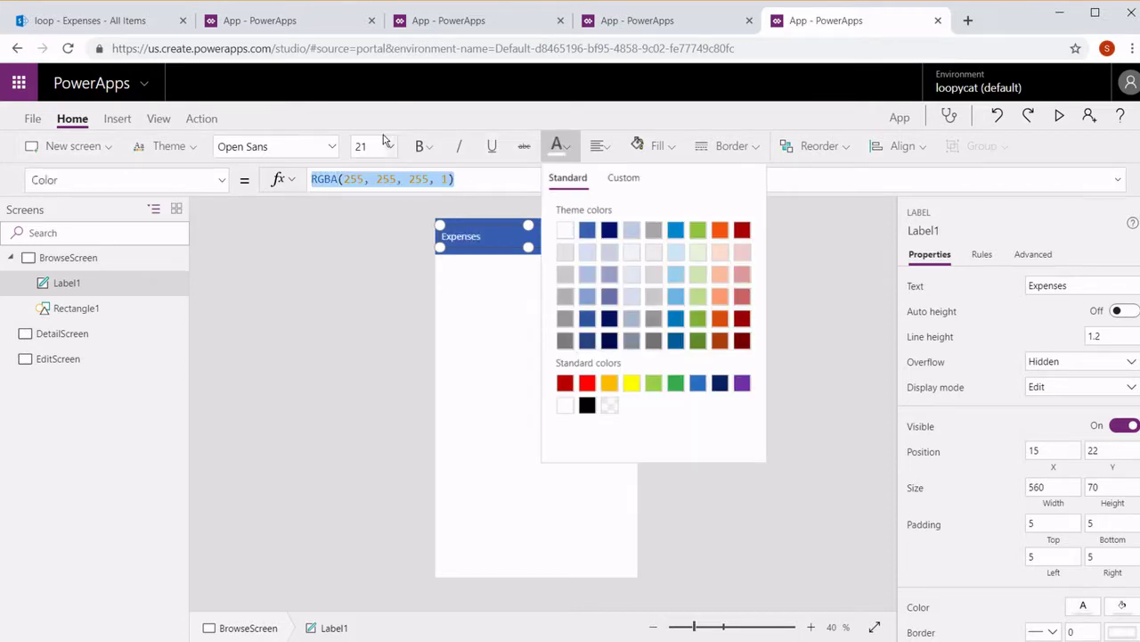
click(390, 146)
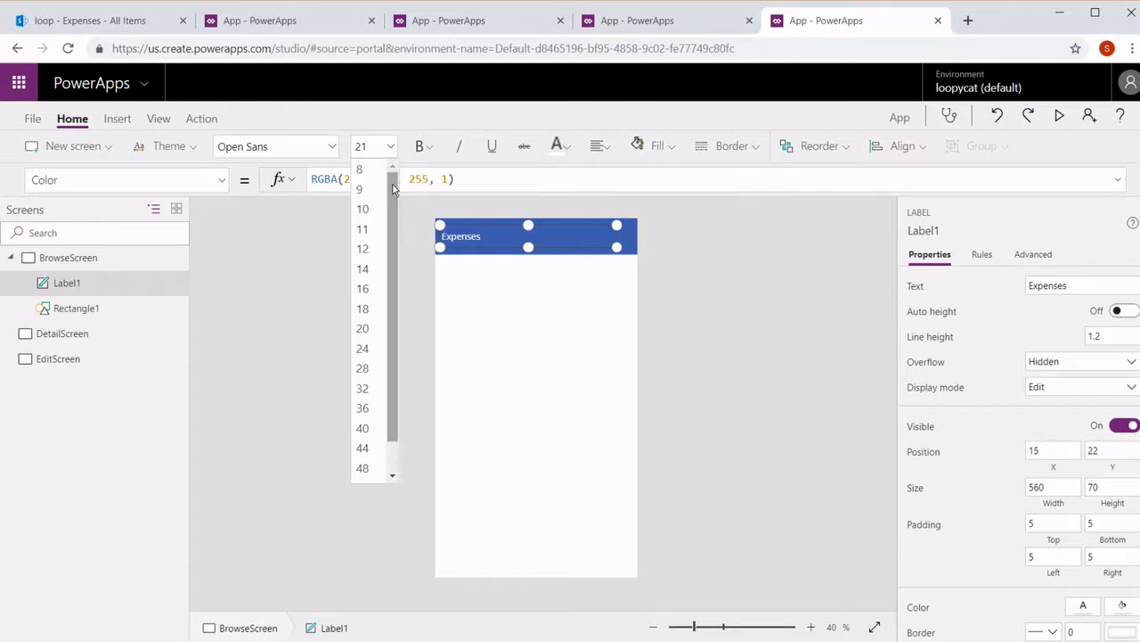
click(370, 408)
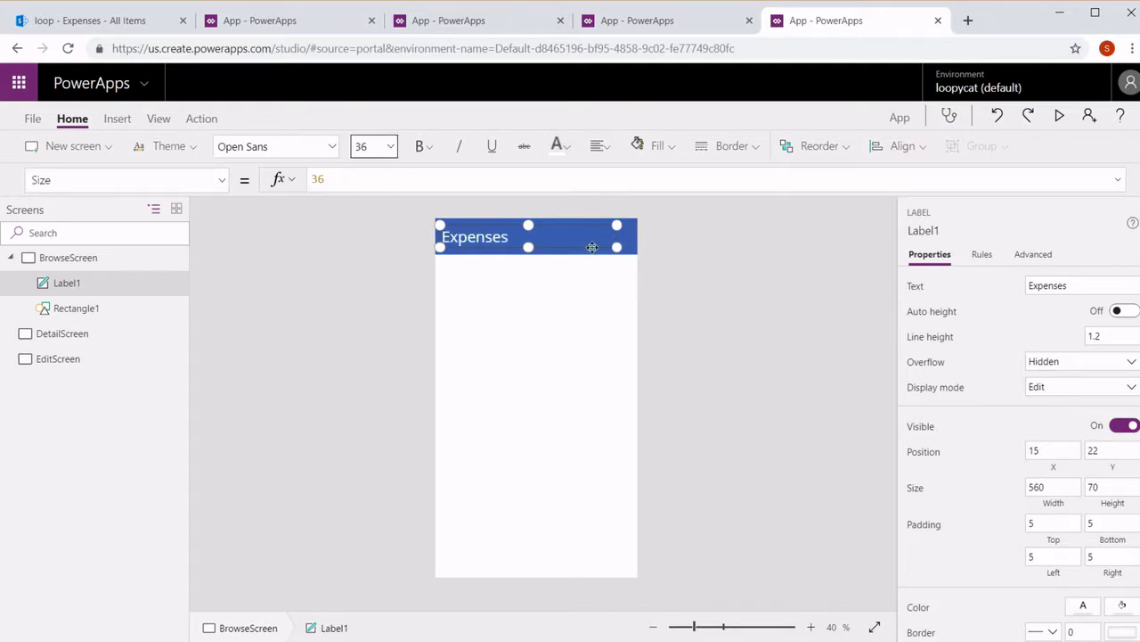
drag(616, 246, 520, 247)
click(655, 253)
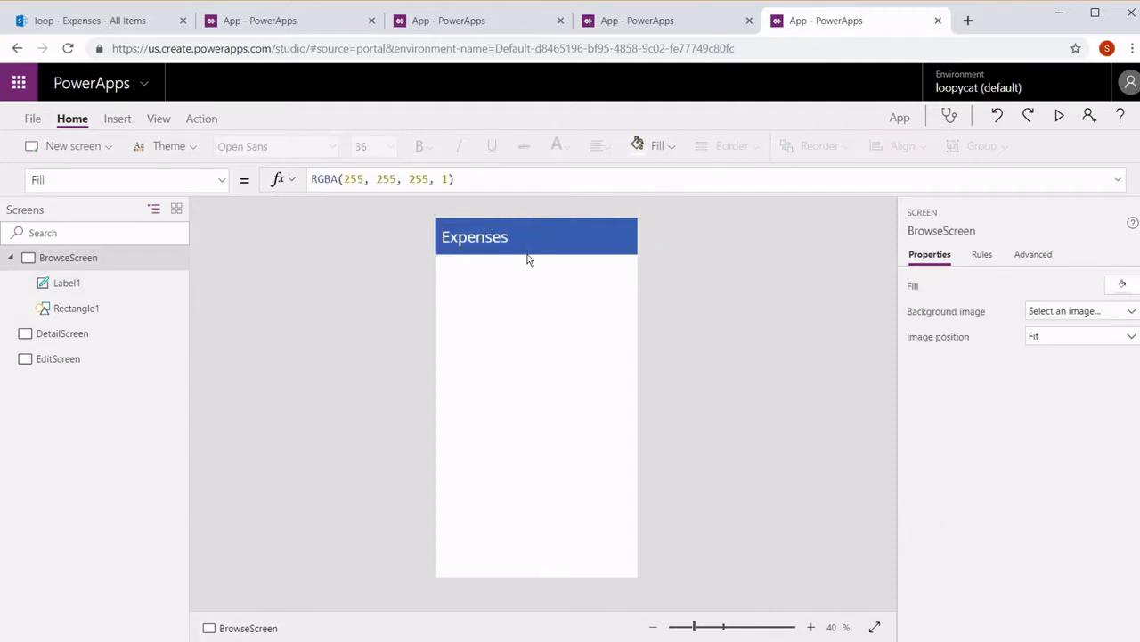
Step: Insert an Add icon and place it at the right end of the header bar, at about X 550, Y 26
click(127, 124)
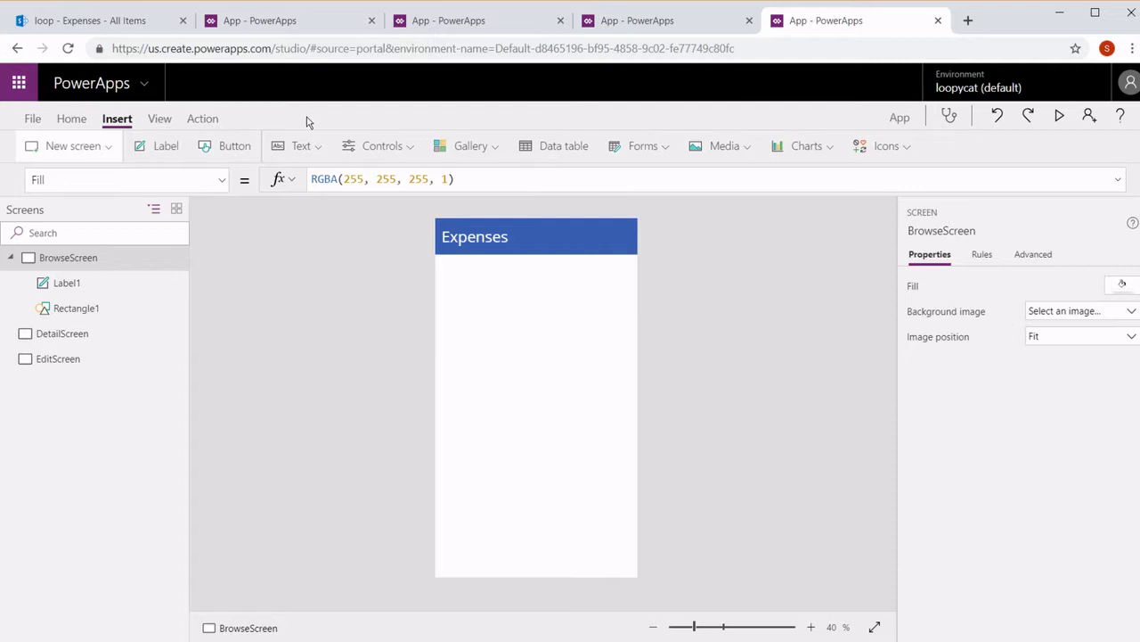
click(878, 157)
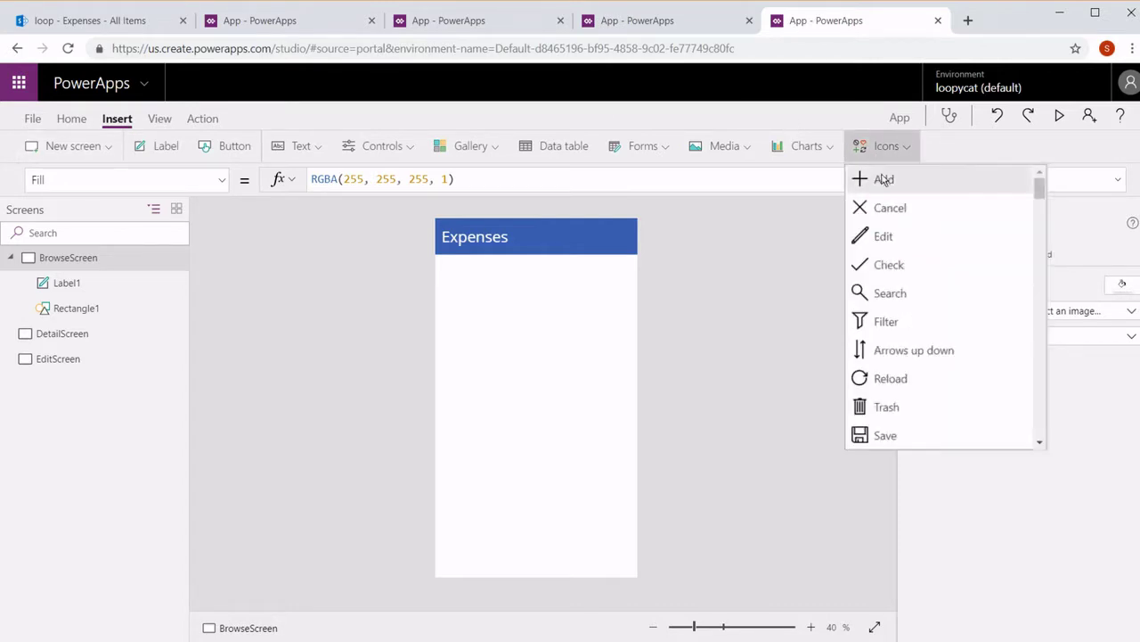
click(884, 181)
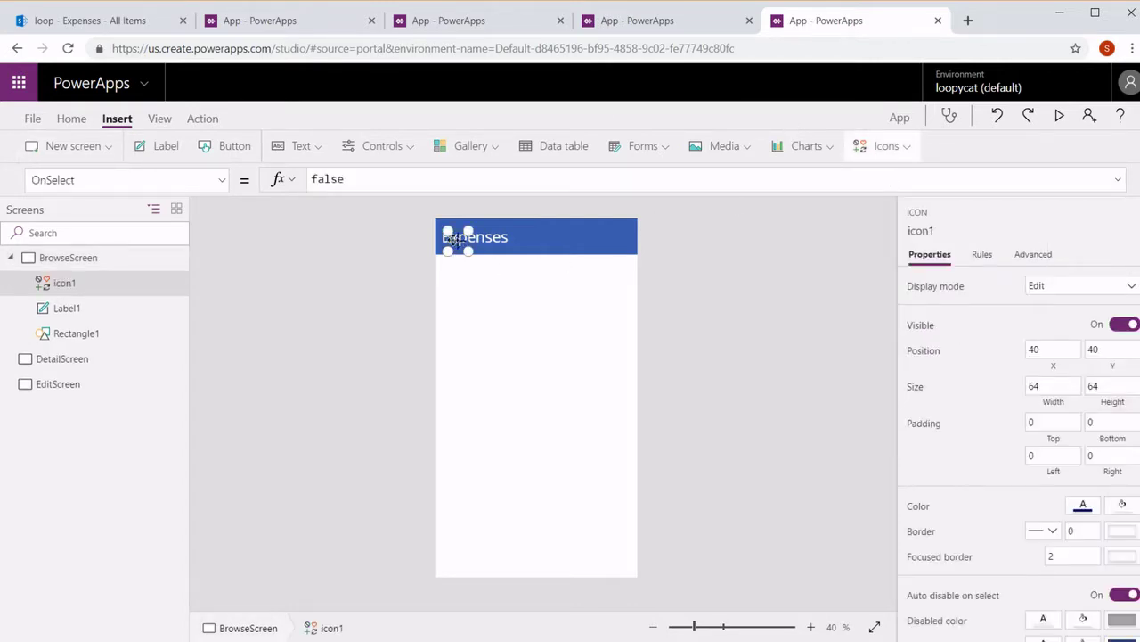
drag(524, 234, 615, 235)
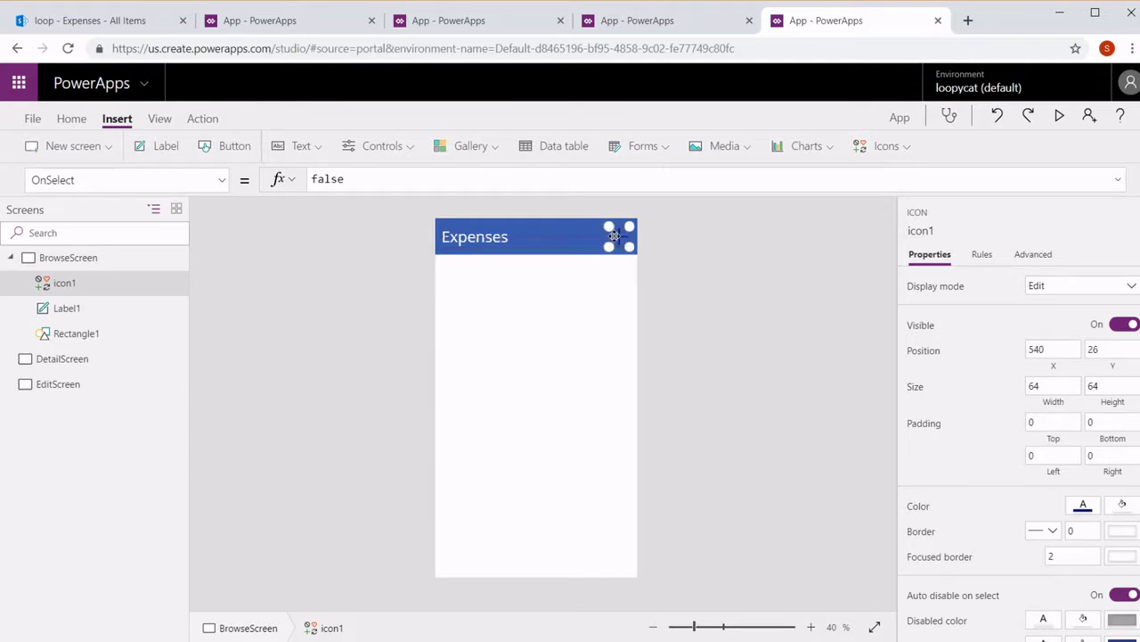
Step: Insert an Arrows up down icon and place it just left of the plus icon in the header, at about X 465, Y 30
click(873, 147)
click(891, 350)
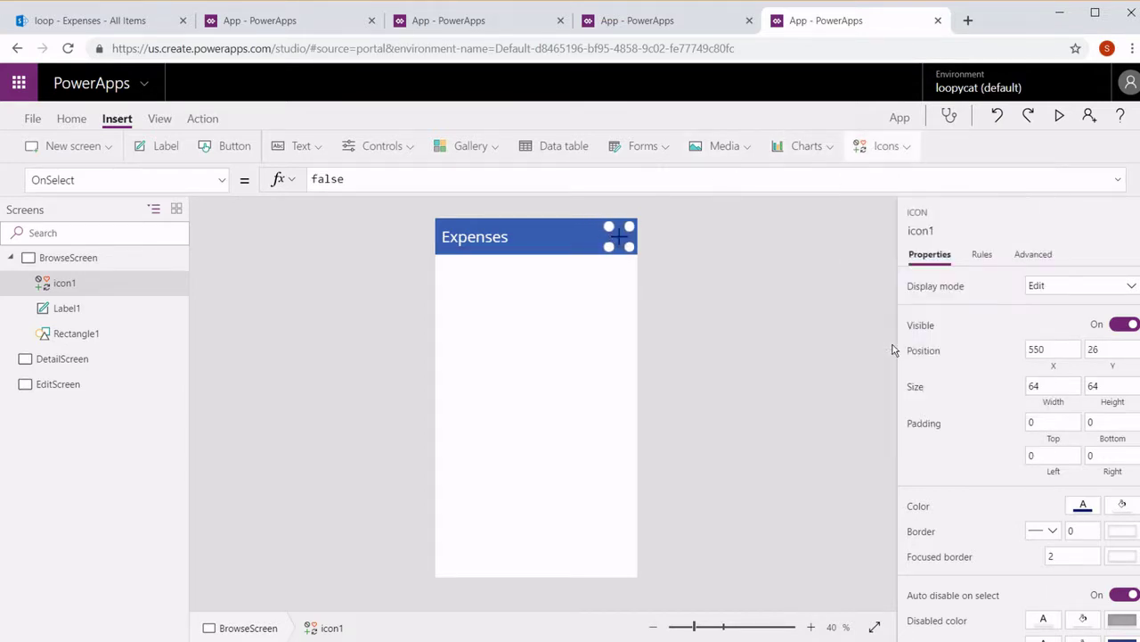
drag(456, 242, 588, 239)
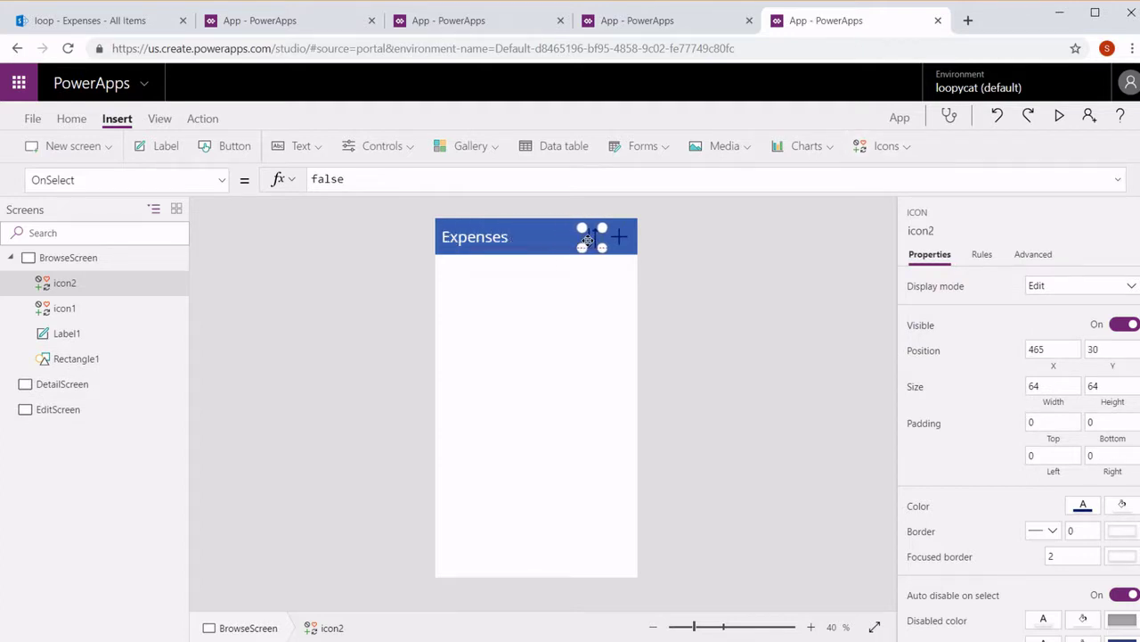
Step: Insert a Reload icon and place it in the header just left of the up/down arrows icon
click(882, 146)
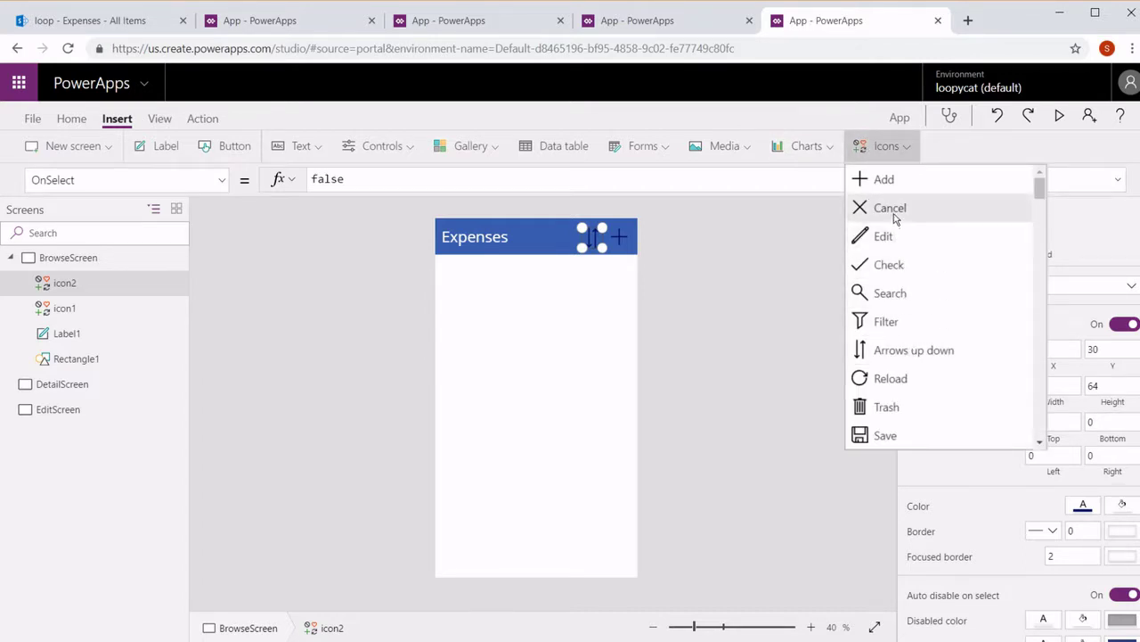
click(875, 372)
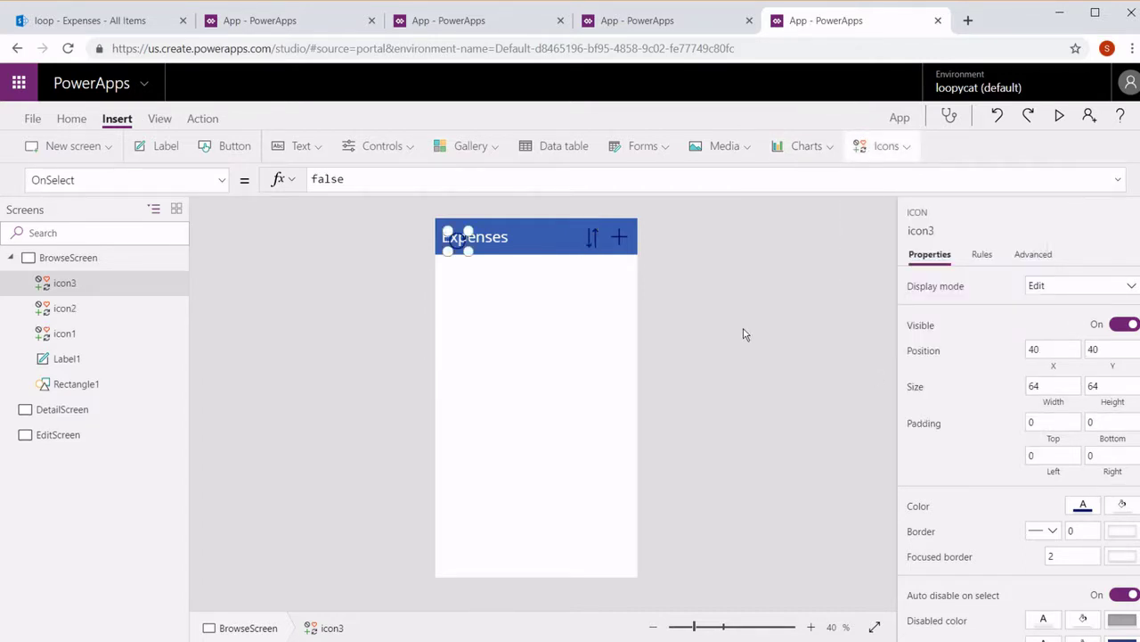
drag(458, 237, 566, 236)
click(681, 238)
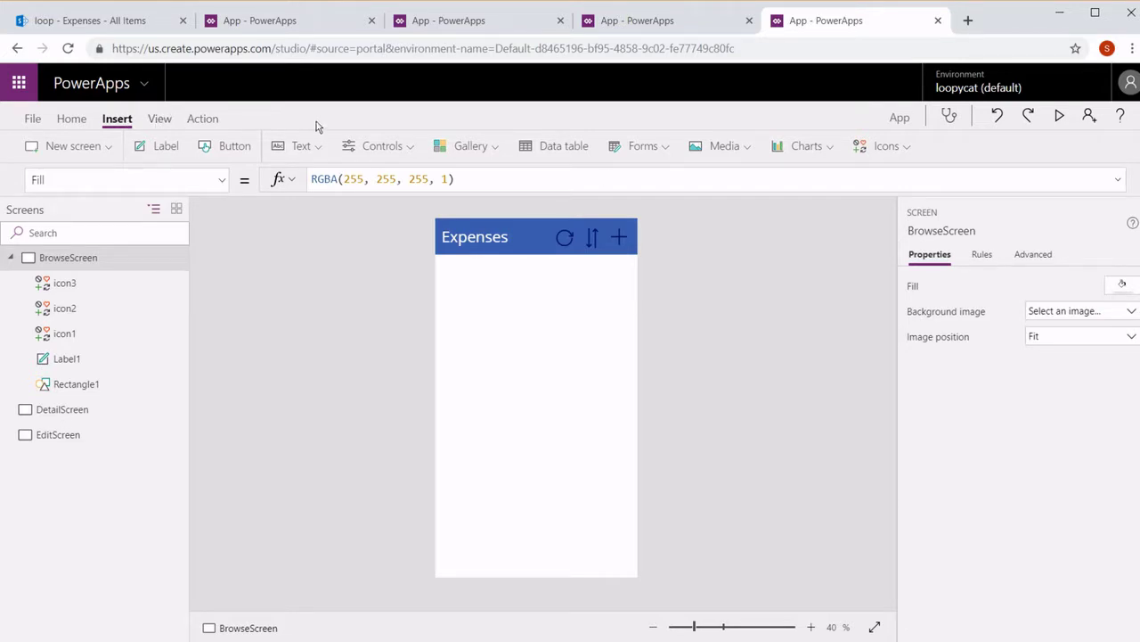
Step: Insert a text input and fit it directly under the header bar at 0, 115, sized 640 wide by 75 high
click(307, 148)
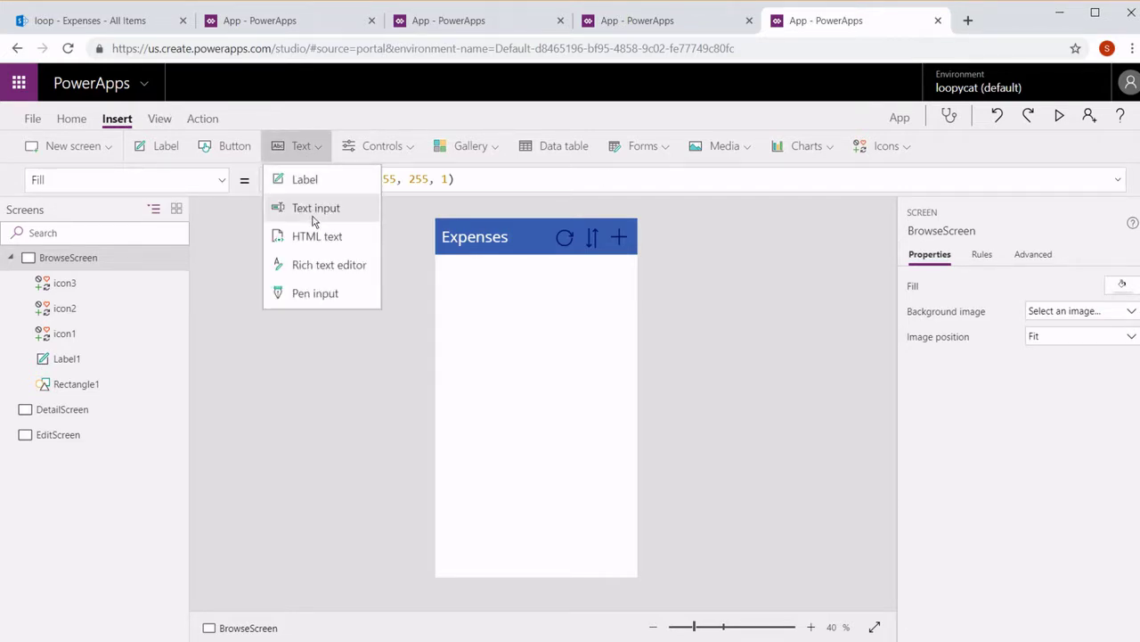
click(312, 217)
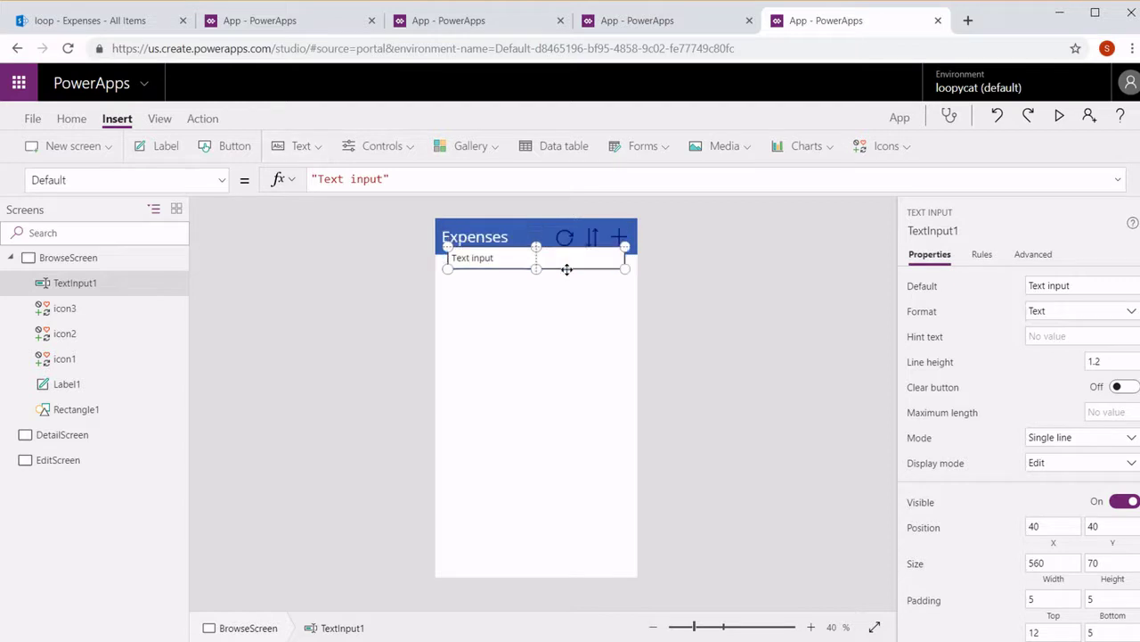
drag(566, 269, 638, 280)
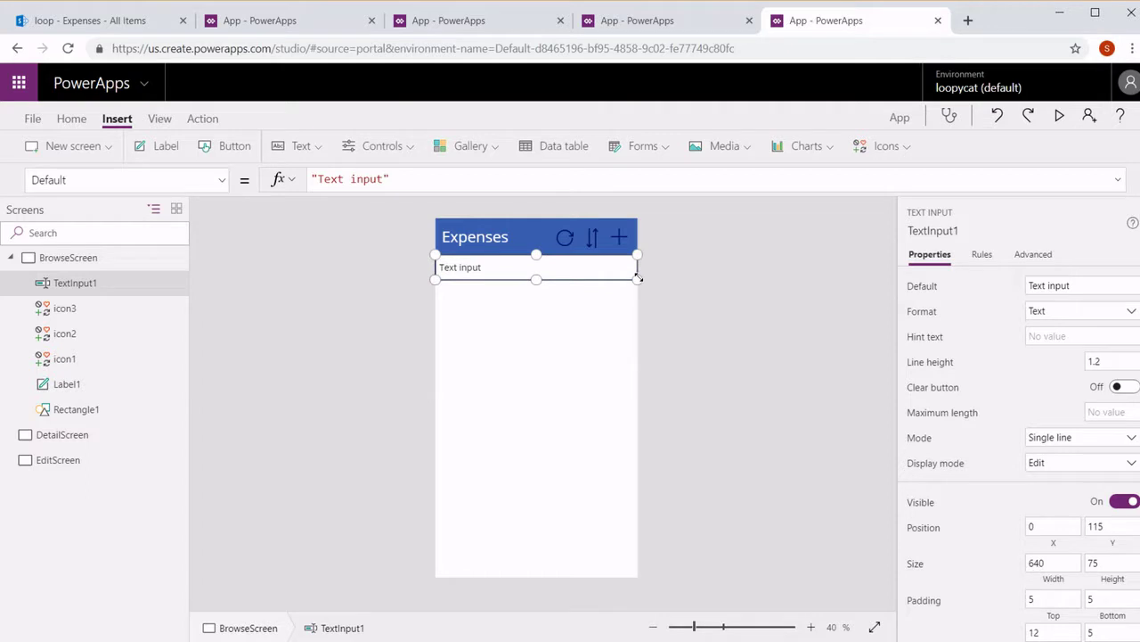
Step: Insert a Search icon and place it at the left end of the text input, at about X 15, Y 123
click(886, 146)
click(890, 292)
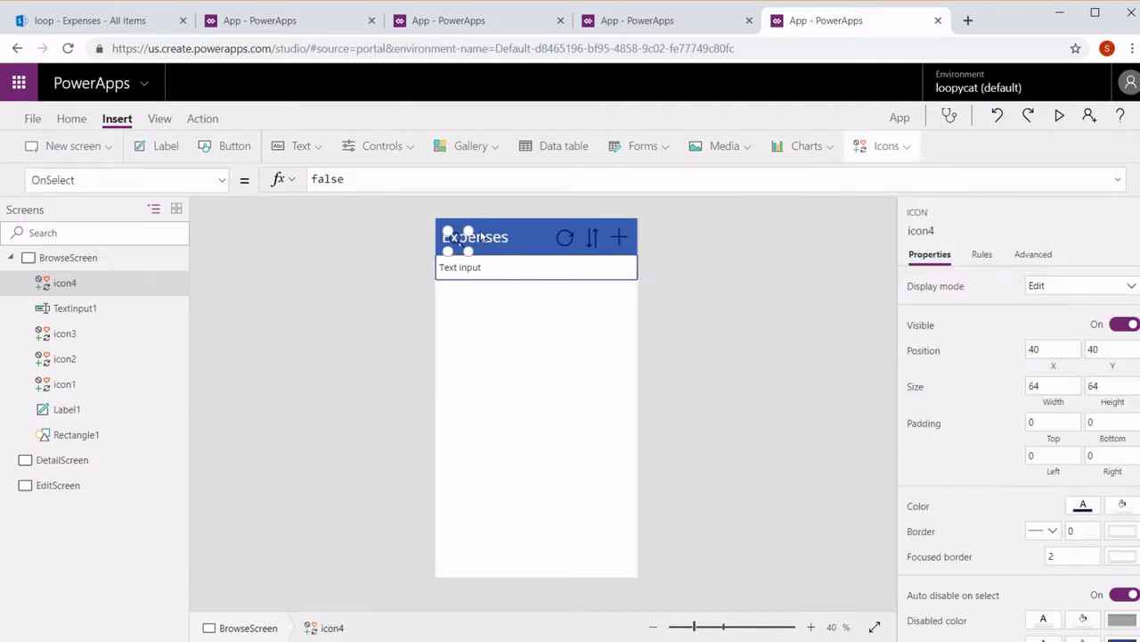
drag(459, 239, 452, 265)
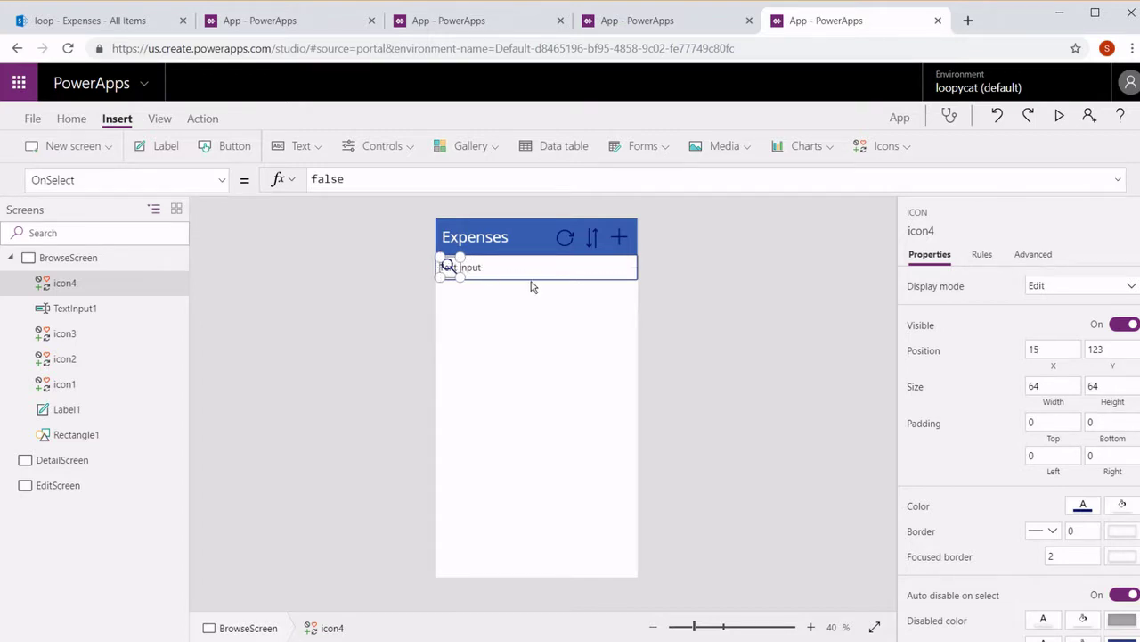
Step: Clear the text input's default text and set its hint text to Search
click(585, 274)
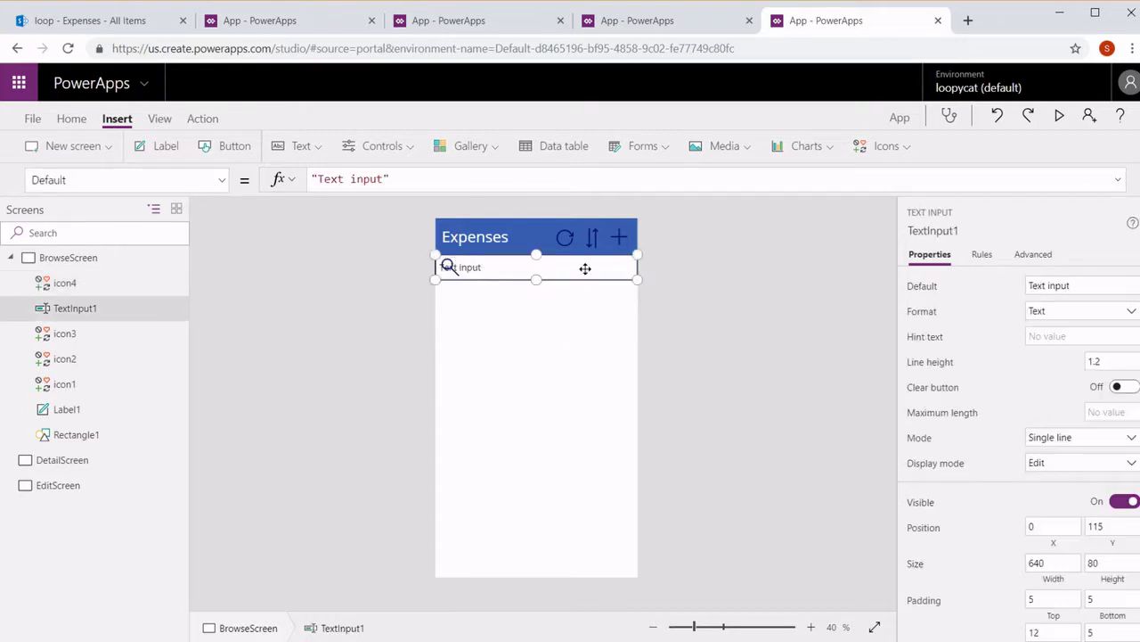
click(1087, 285)
key(ctrl+a)
key(BackSpace)
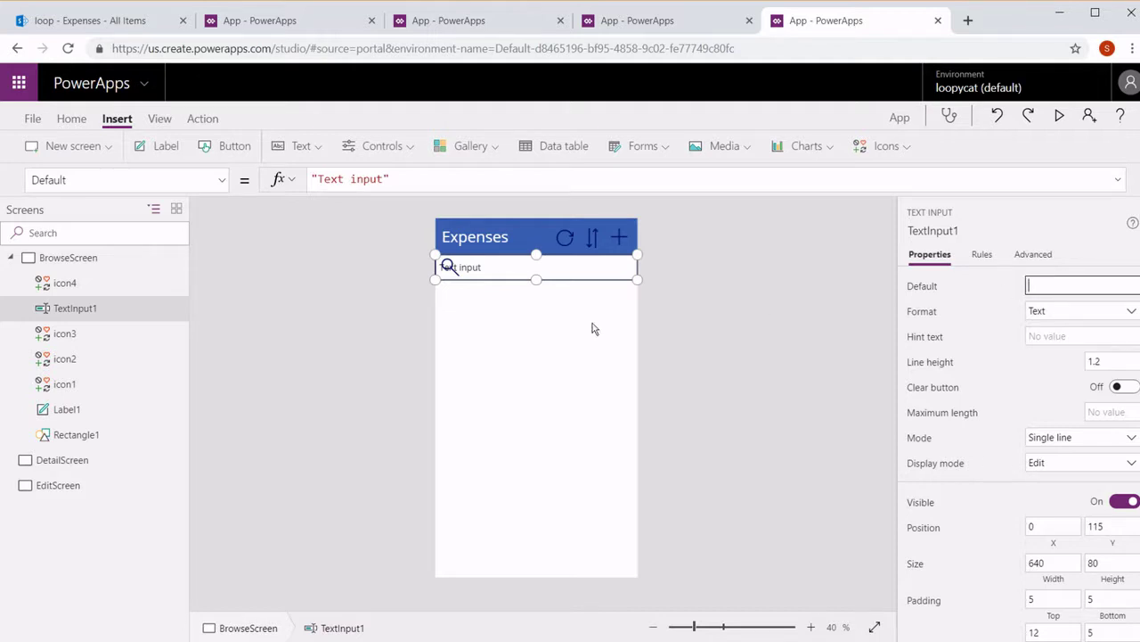
click(1083, 332)
text(Search)
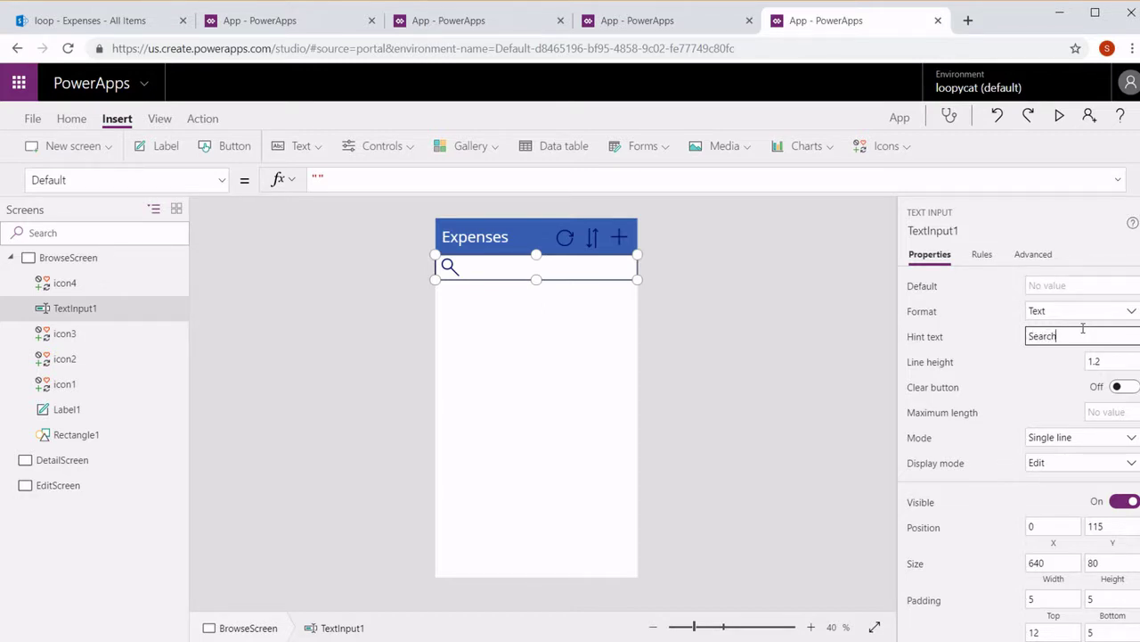
click(1030, 387)
Step: Increase the text input's left padding so the hint text starts to the right of the search icon
scroll(1019, 452, down, 3)
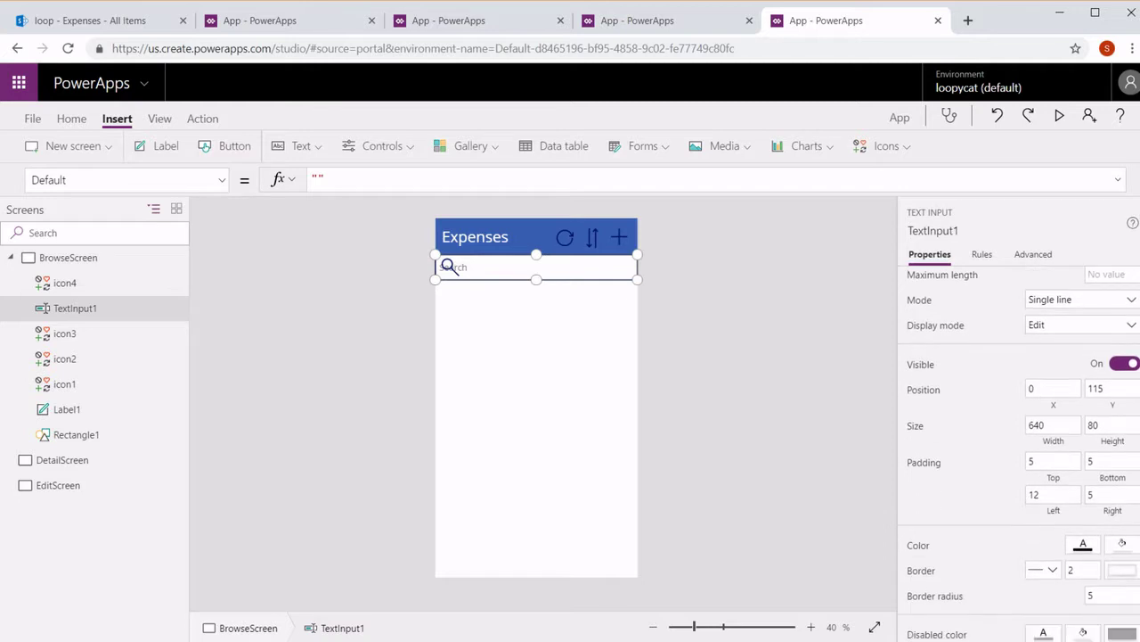
click(1053, 497)
click(928, 486)
Step: Rename the magnifying glass icon control (icon4) to SearchIcon
click(92, 282)
double_click(92, 282)
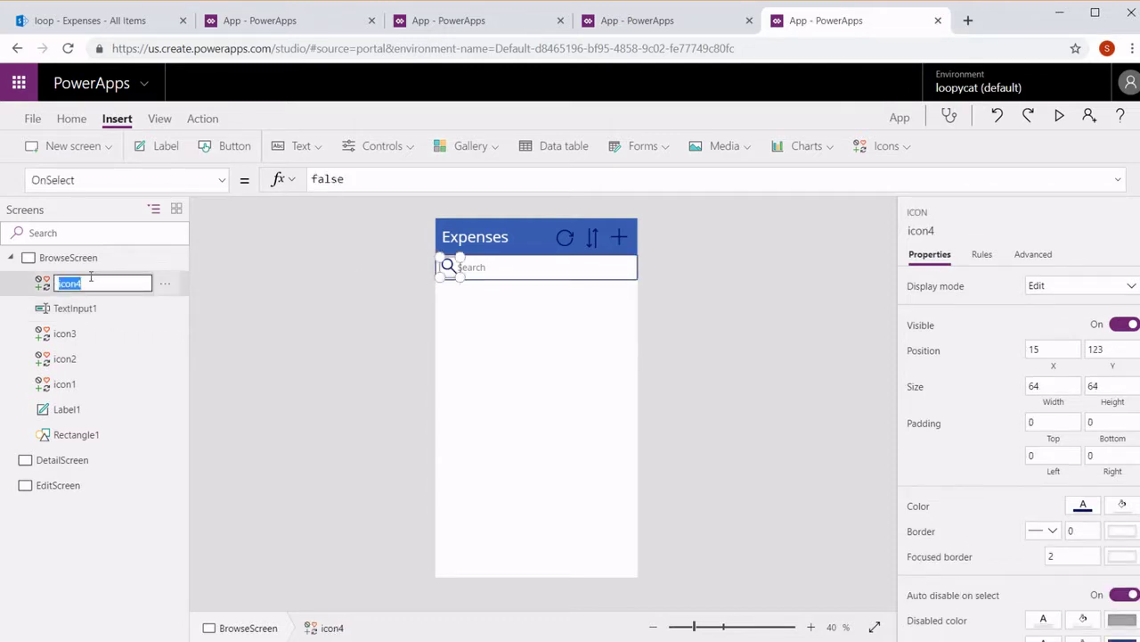
text(SearchI)
key(Return)
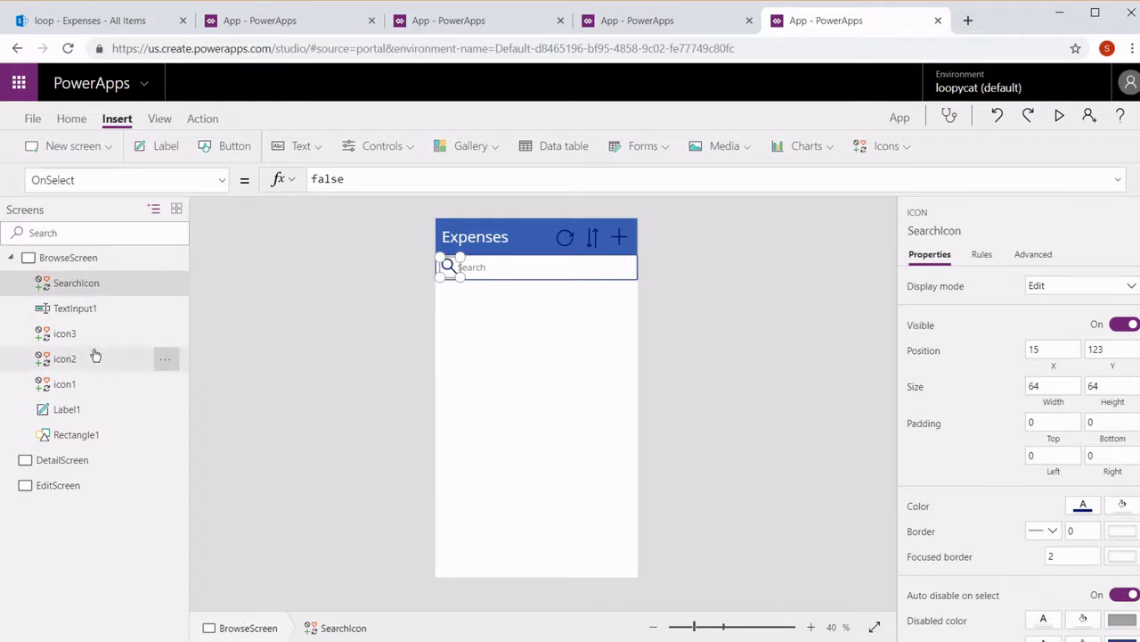
Step: Rename the reload icon control (icon3) to LoadIcon
click(92, 336)
click(93, 334)
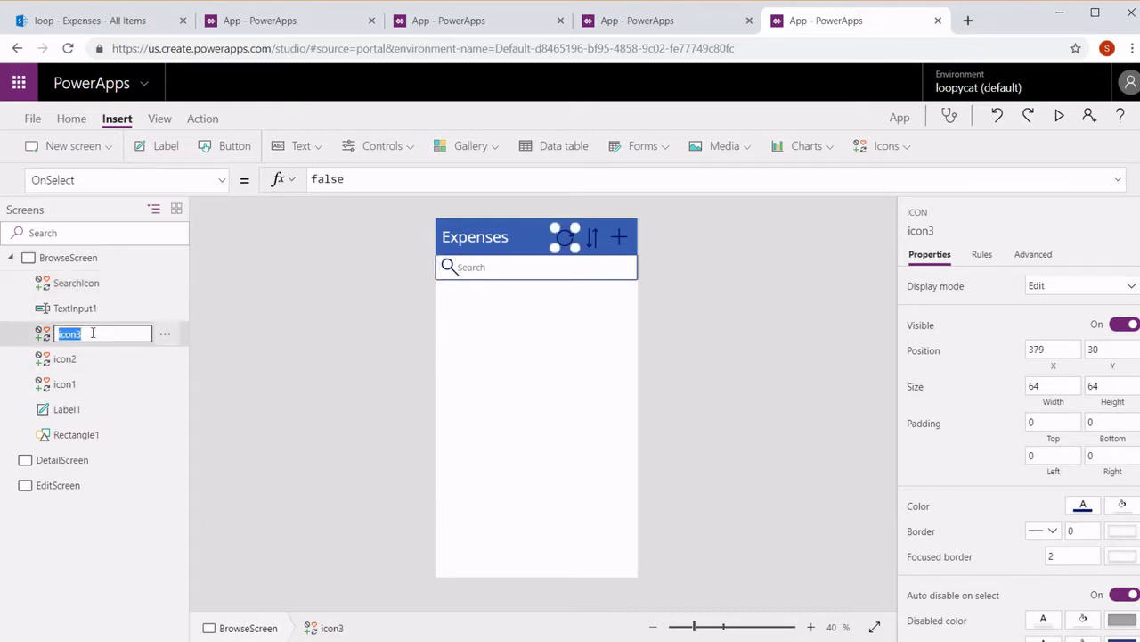
text(LoadIcon)
key(Return)
Step: Rename the up/down arrows icon control (icon2) to FilterIcon
click(93, 356)
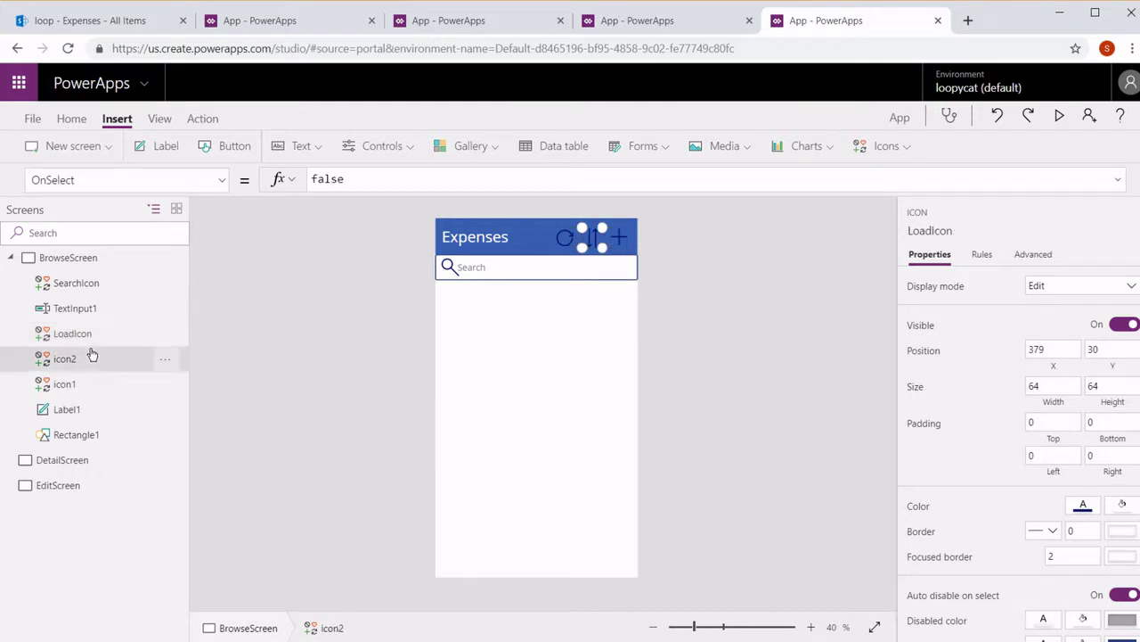
click(91, 354)
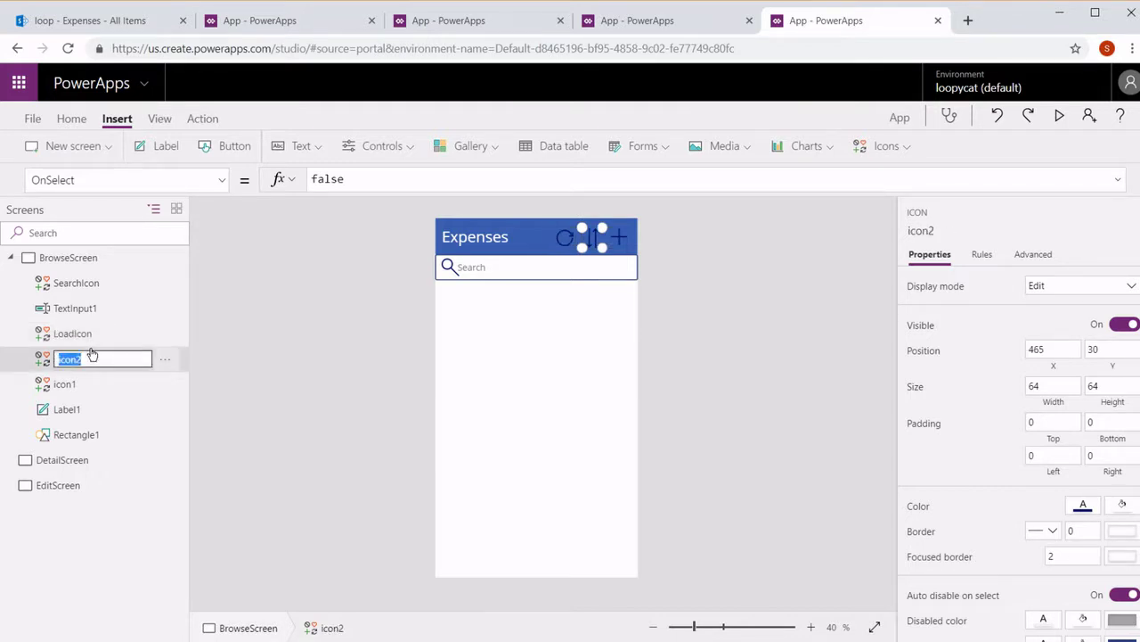
text(FilterIcon)
key(Return)
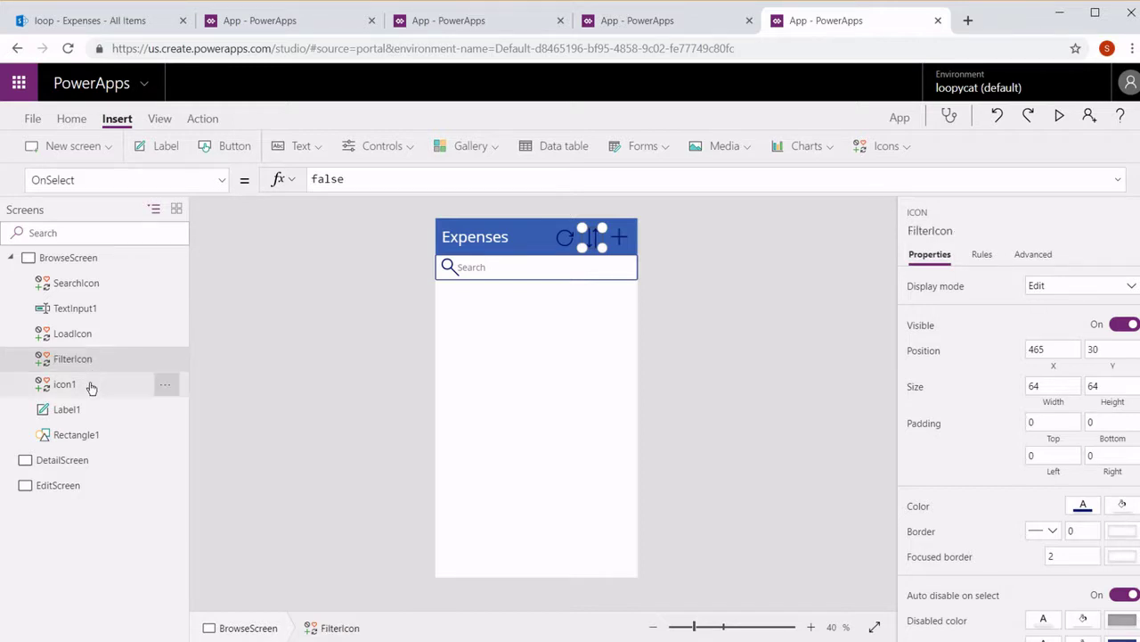
Step: Rename the plus icon control (icon1) to AddIcon
double_click(91, 387)
text(A)
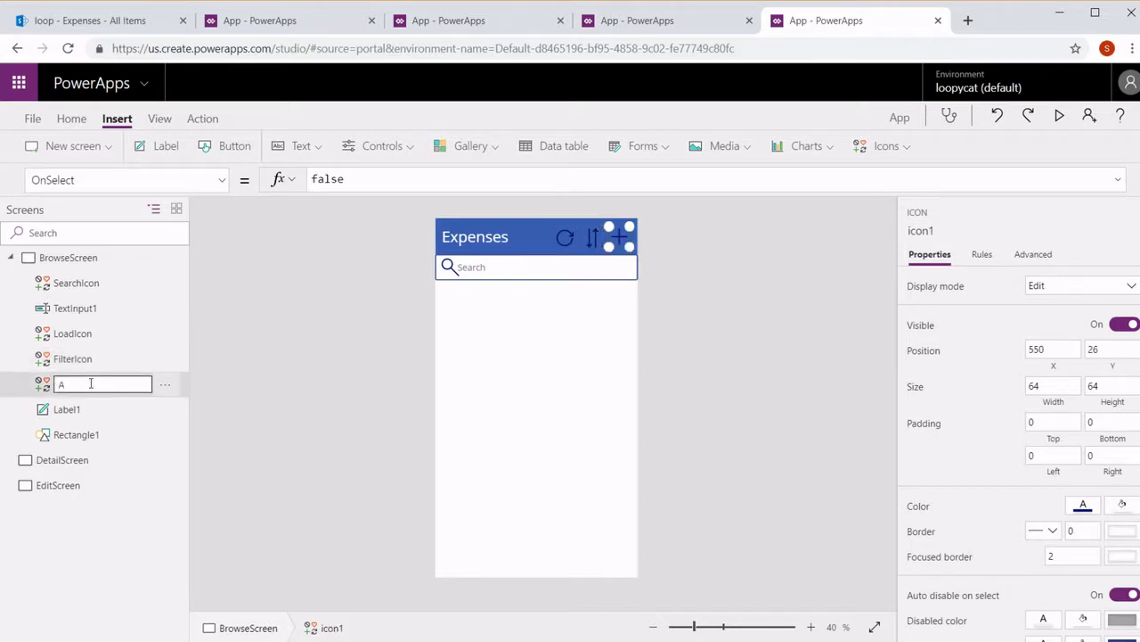
text(ddIcon)
key(Return)
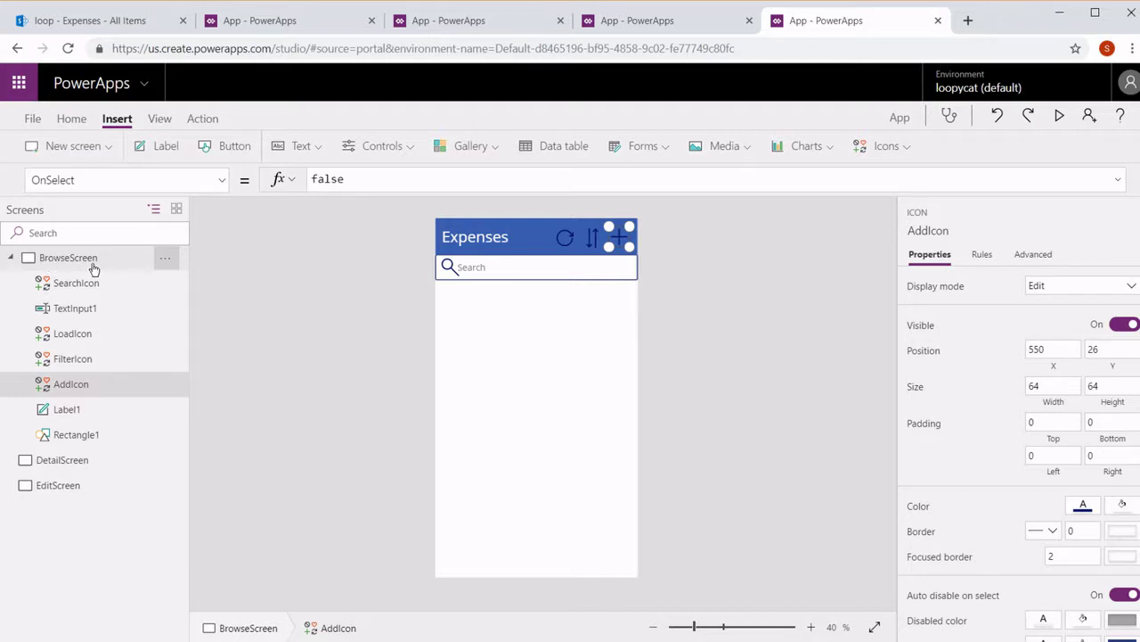
Step: Insert a vertical gallery on the browse screen and give it the Title, subtitle, and body layout
click(462, 147)
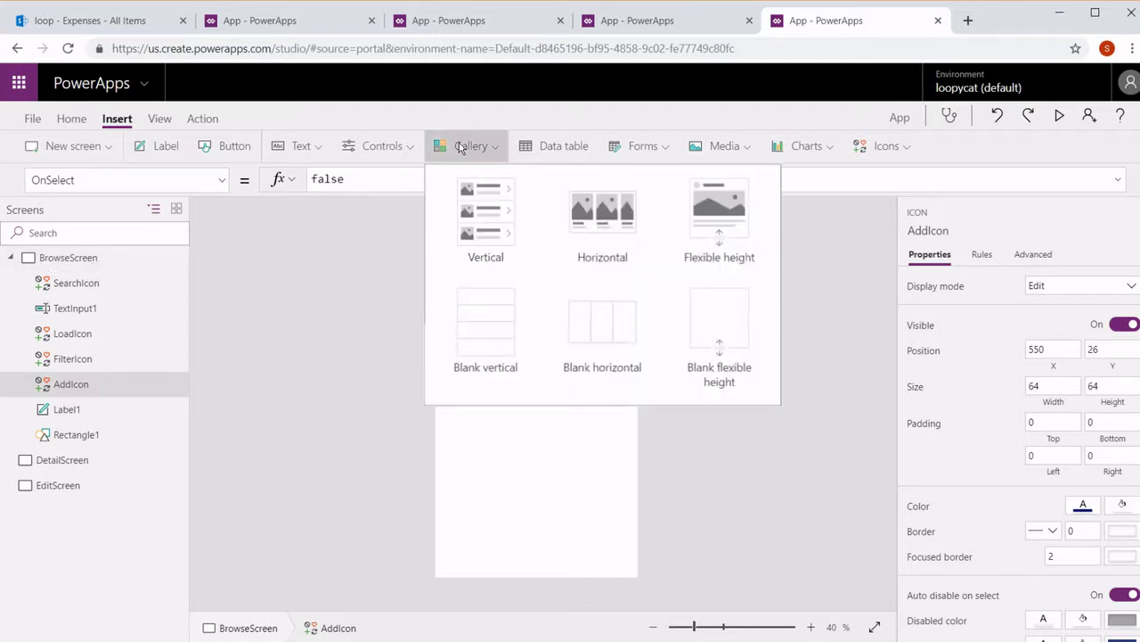
click(478, 203)
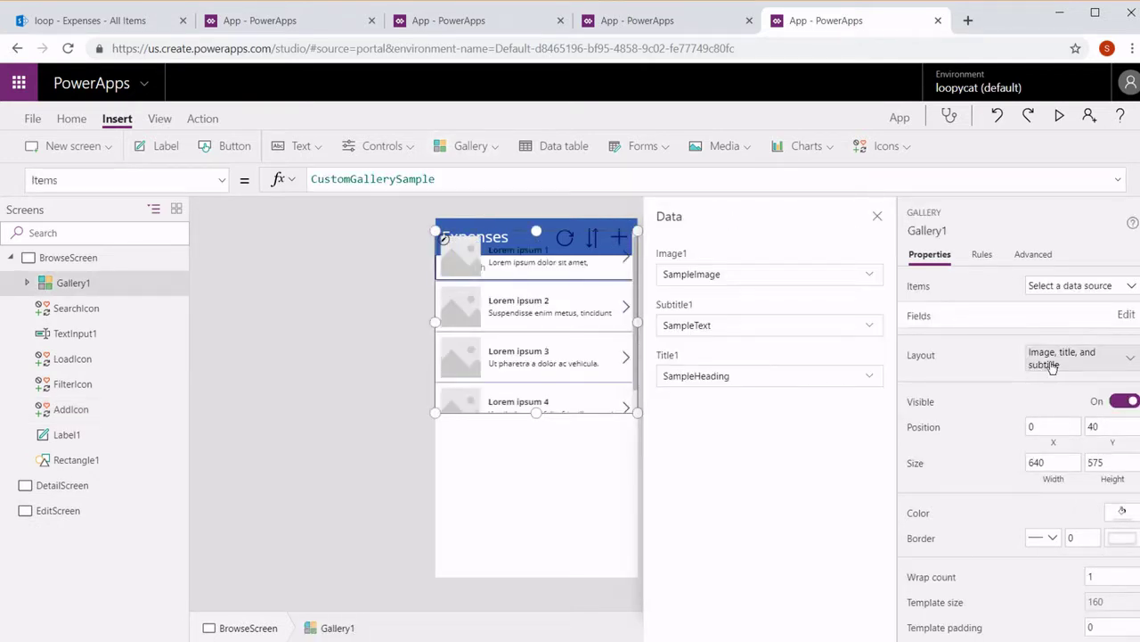
click(1051, 365)
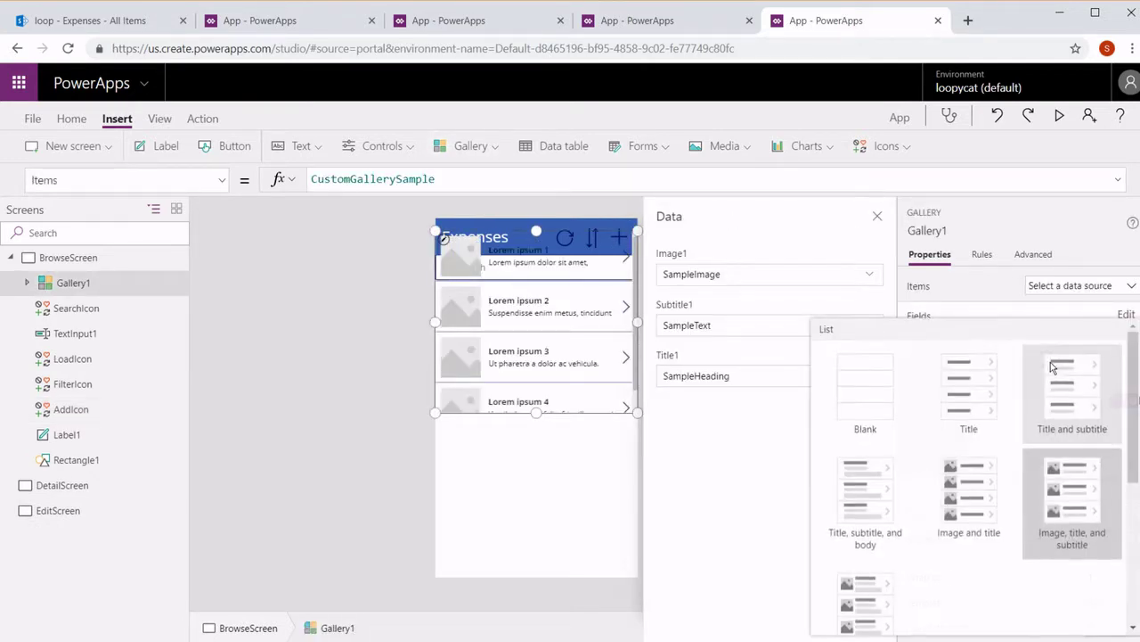
click(867, 503)
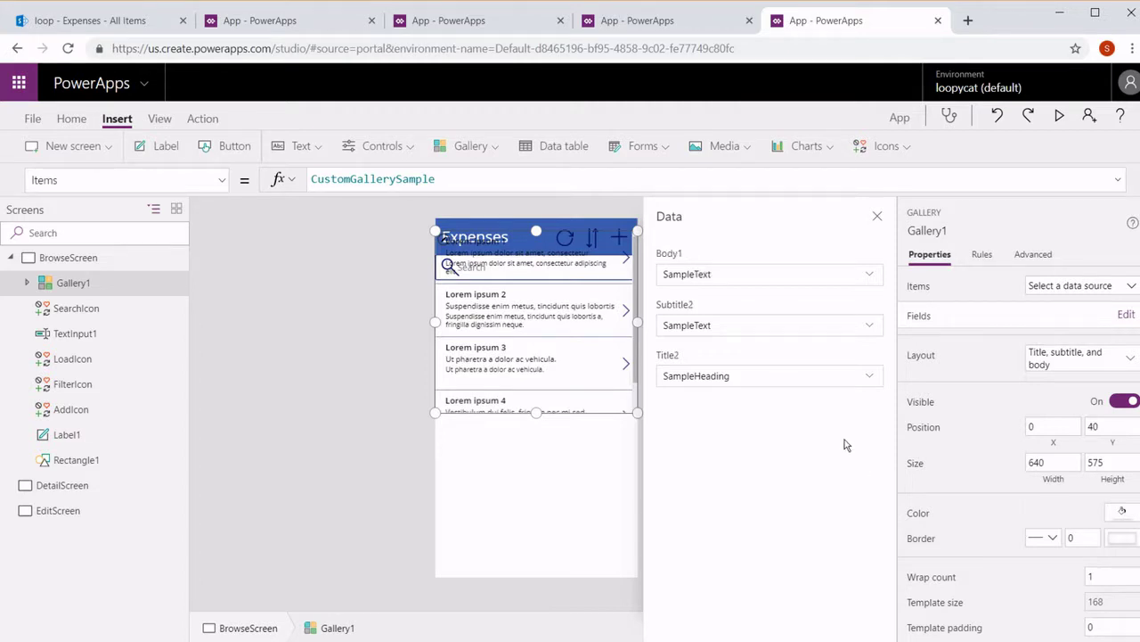
Step: Try to replace the sample source in the gallery's Items formula by entering expen
click(503, 175)
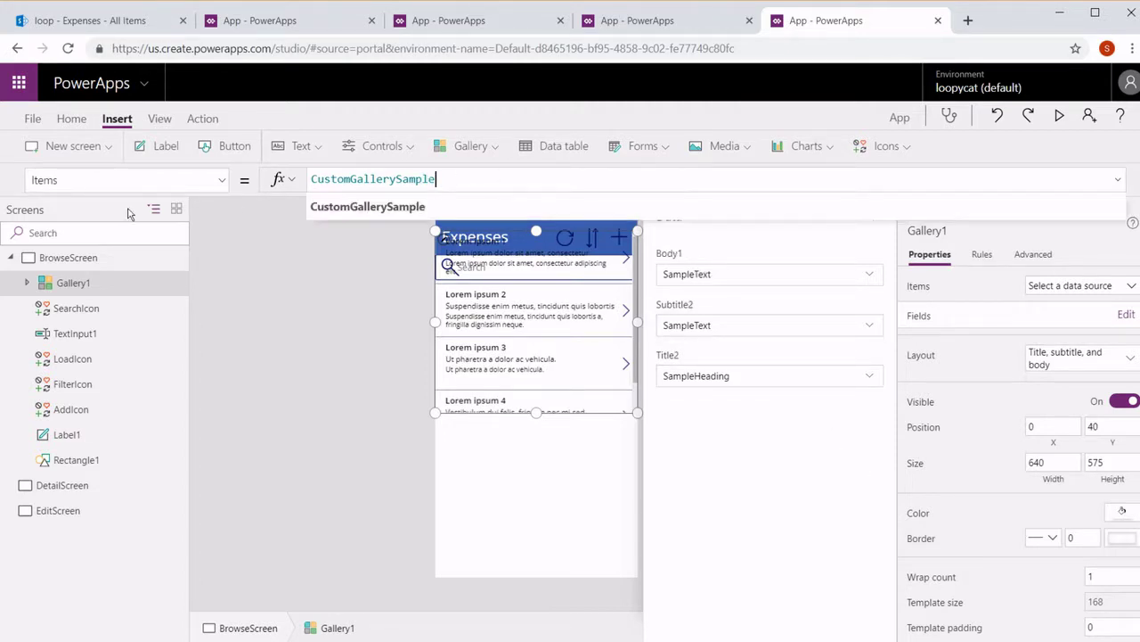
key(BackSpace)
key(BackSpace)
key(BackSpace)
key(BackSpace)
key(BackSpace)
key(BackSpace)
key(BackSpace)
key(BackSpace)
key(BackSpace)
key(BackSpace)
key(BackSpace)
key(BackSpace)
key(BackSpace)
key(BackSpace)
key(BackSpace)
key(BackSpace)
key(BackSpace)
key(BackSpace)
key(BackSpace)
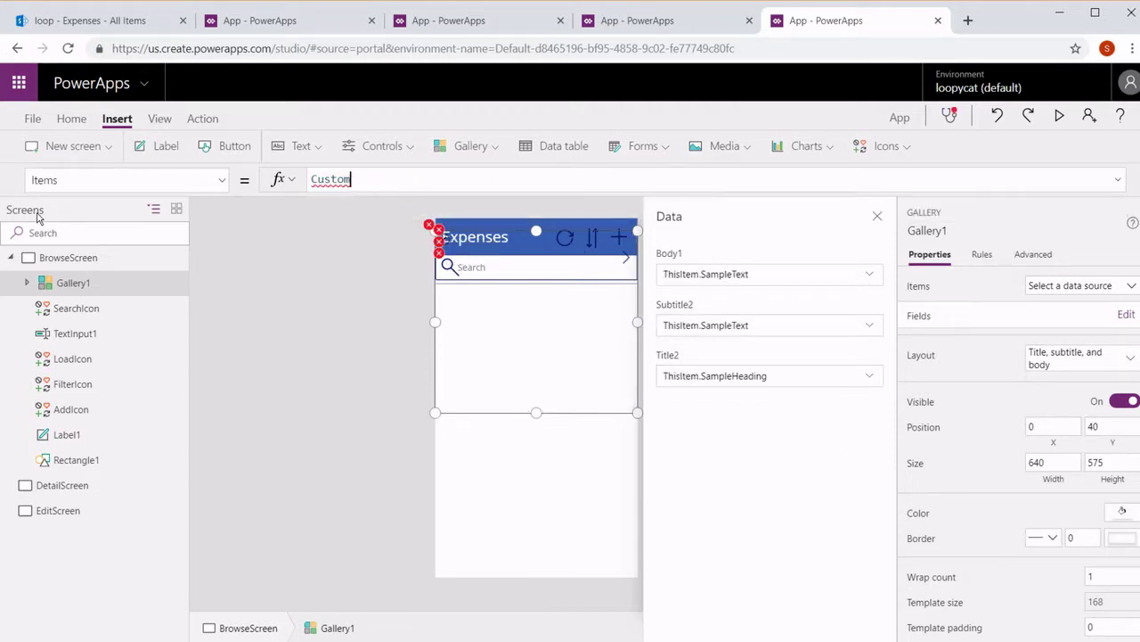
text(expen)
click(1077, 285)
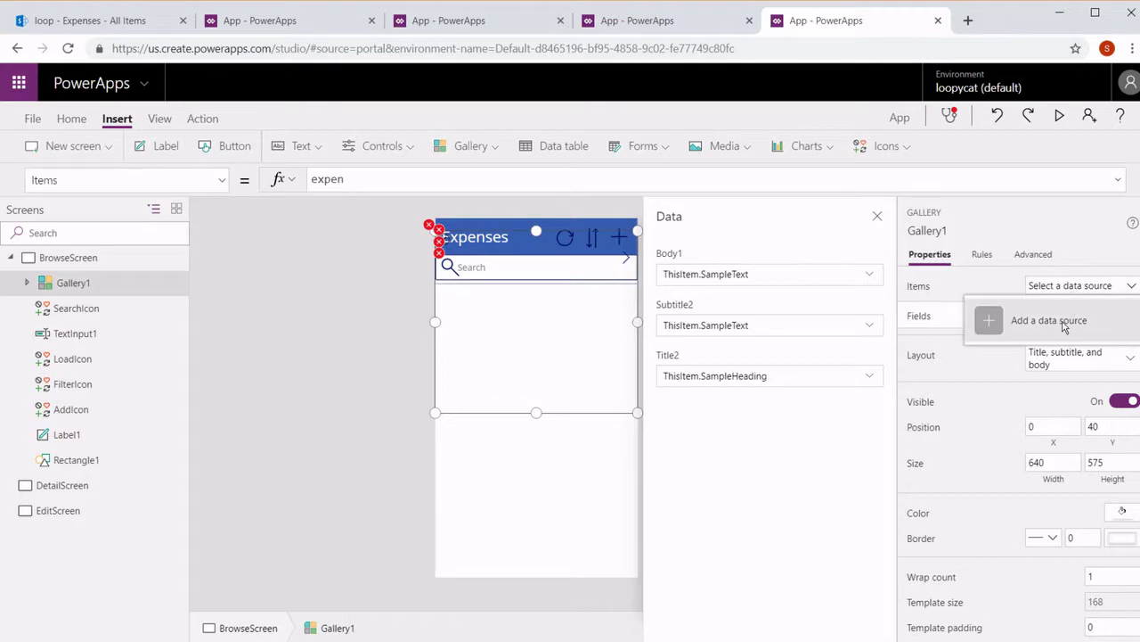
click(1055, 319)
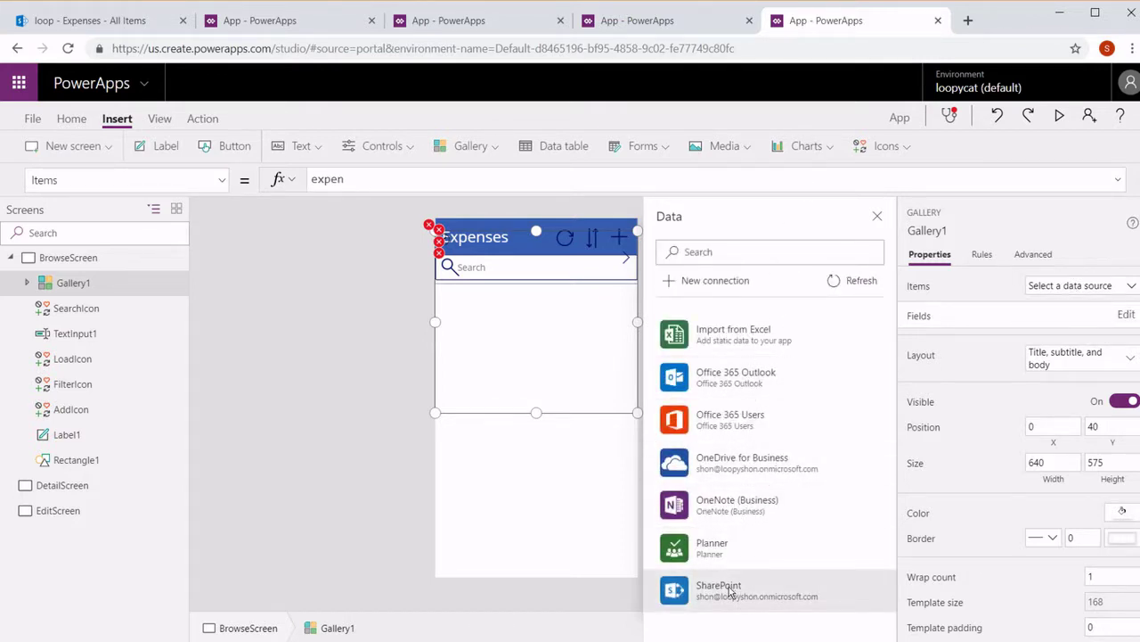
click(730, 591)
click(789, 311)
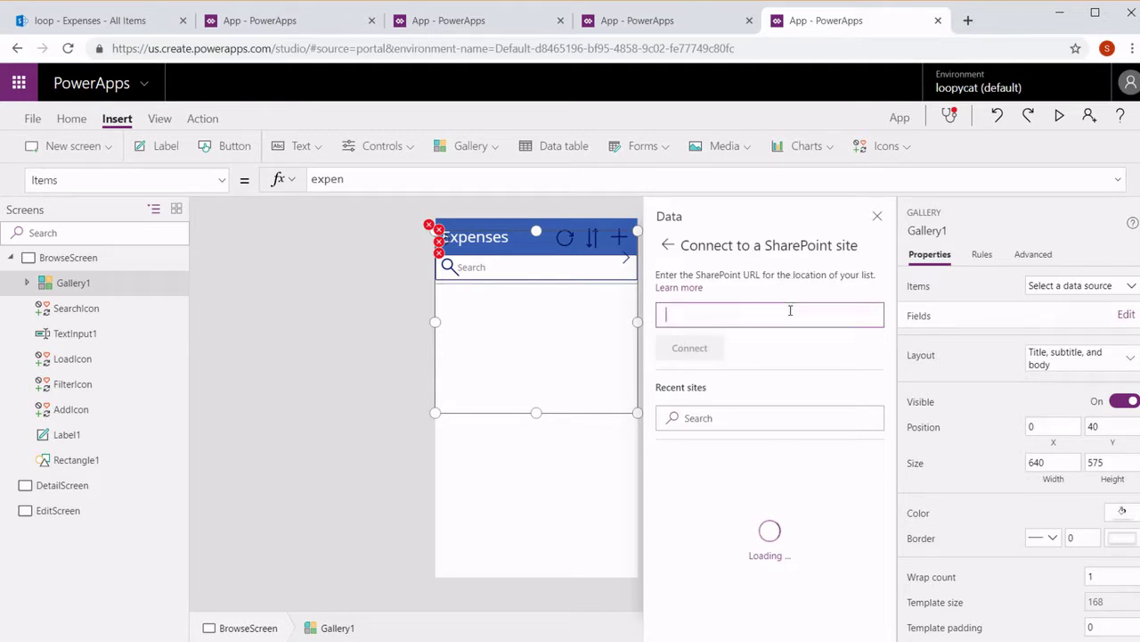
text(https://loopyshon.sharepoint.com/sites/loop)
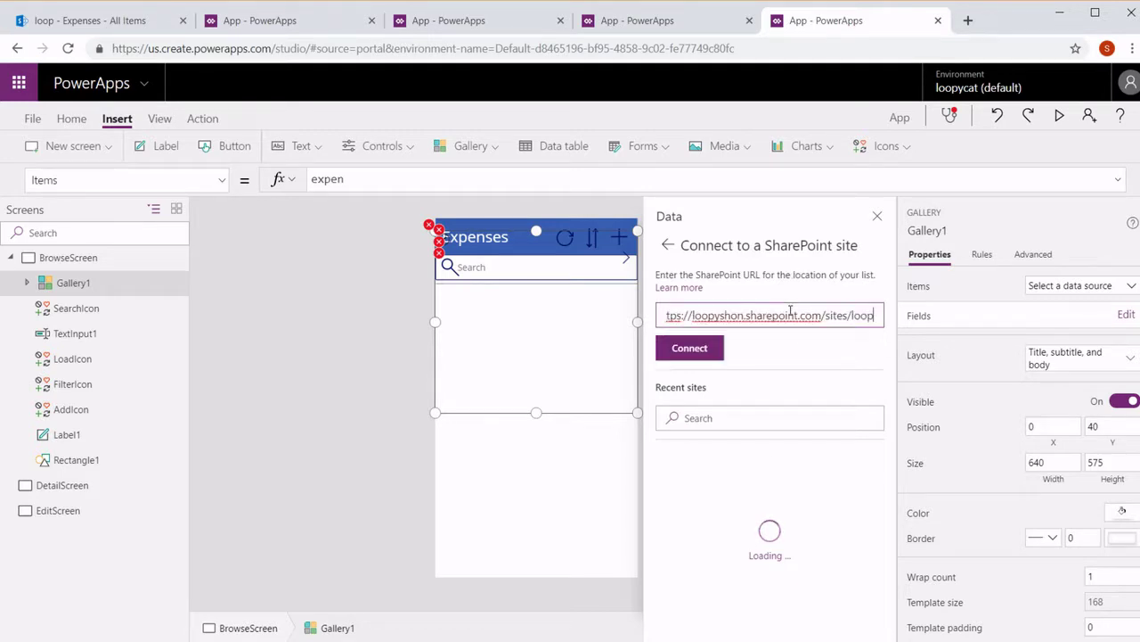
click(686, 355)
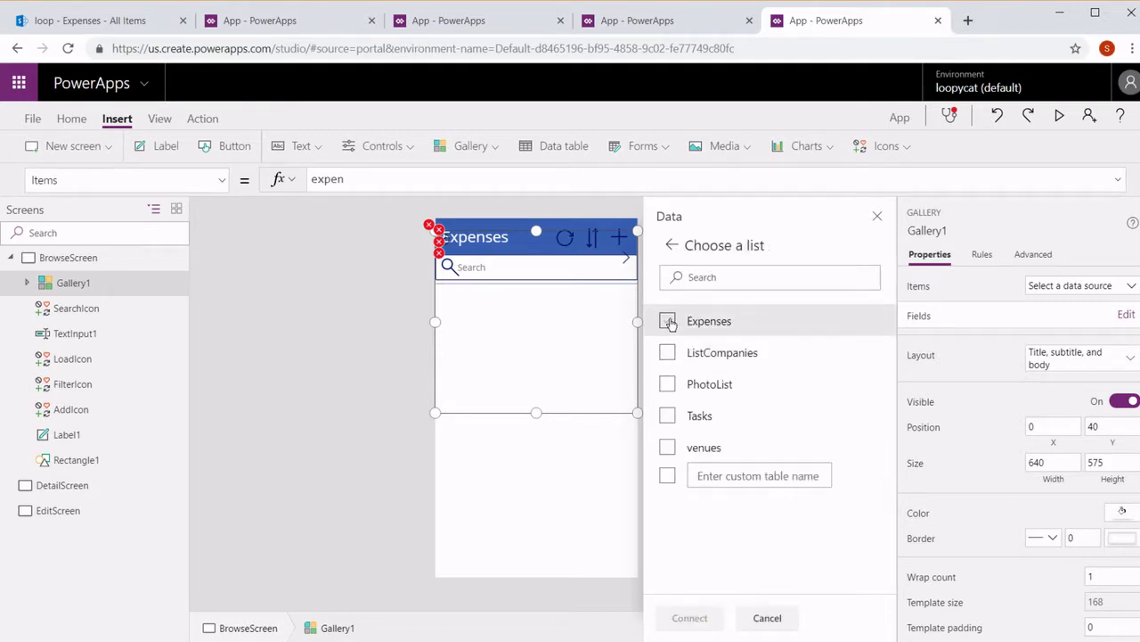
click(669, 321)
click(695, 628)
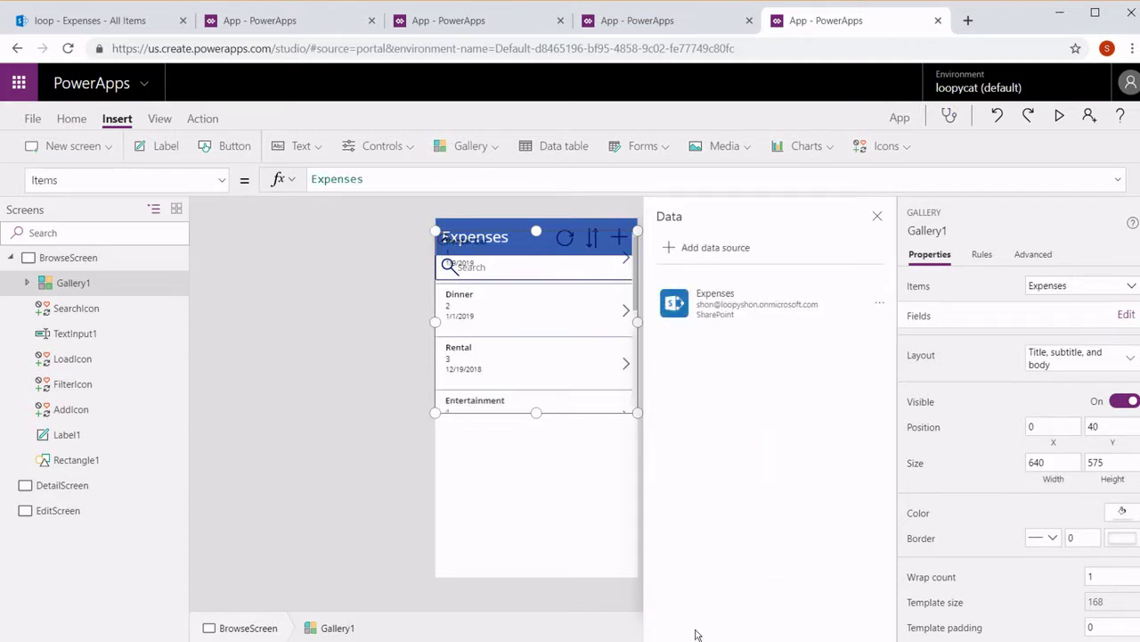
Step: Set the gallery's subtitle field to Total and close the data settings
click(1121, 315)
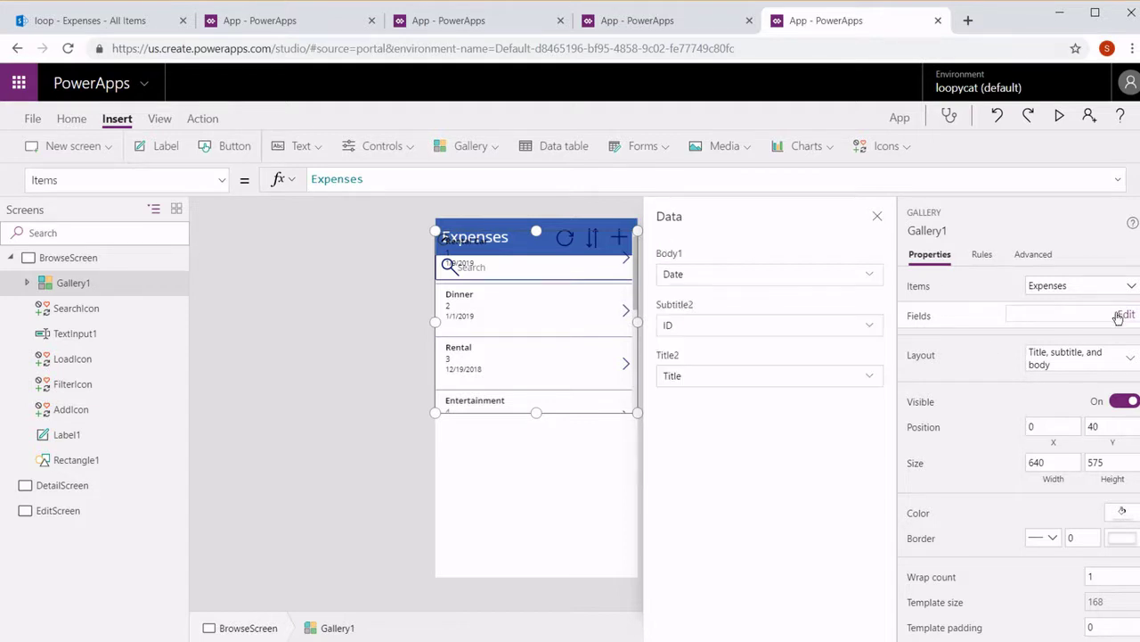
click(846, 334)
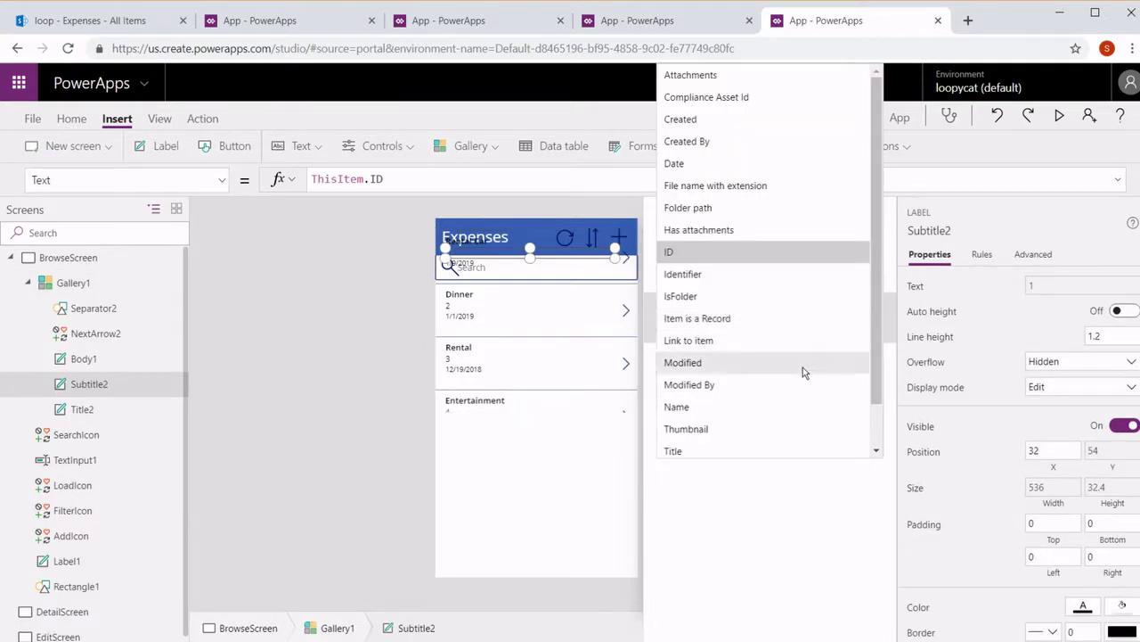
click(877, 435)
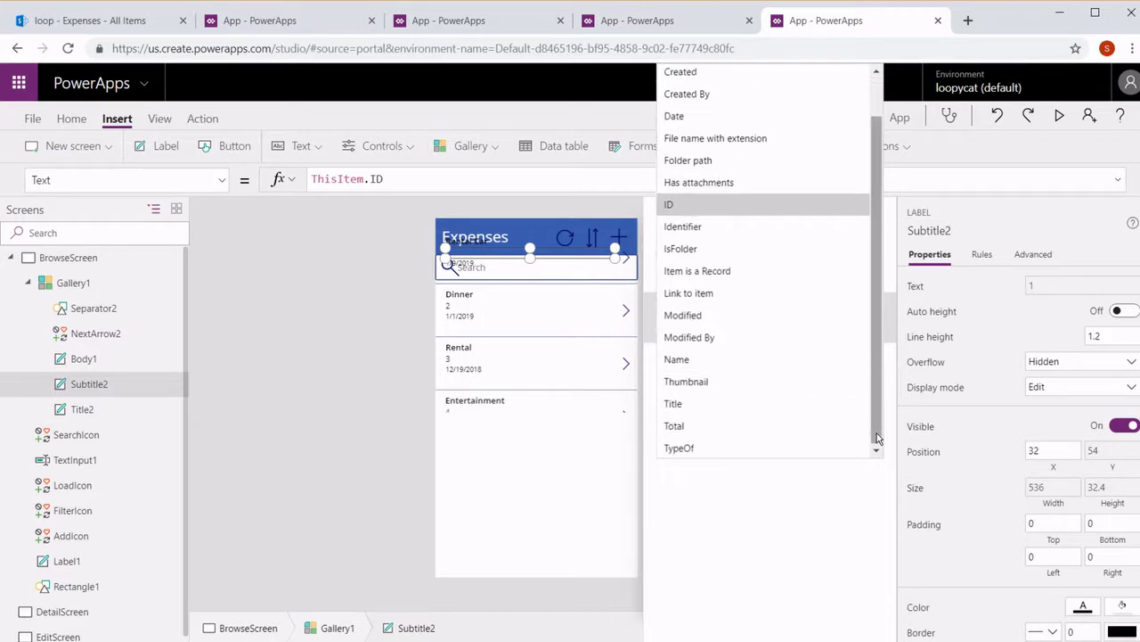
click(741, 432)
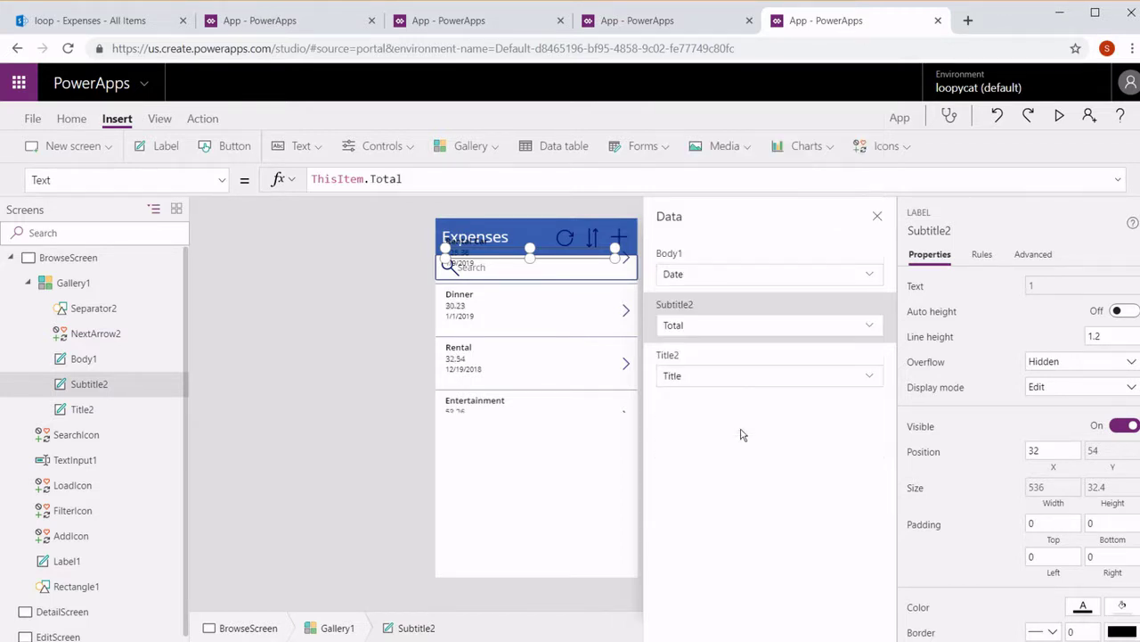
click(880, 219)
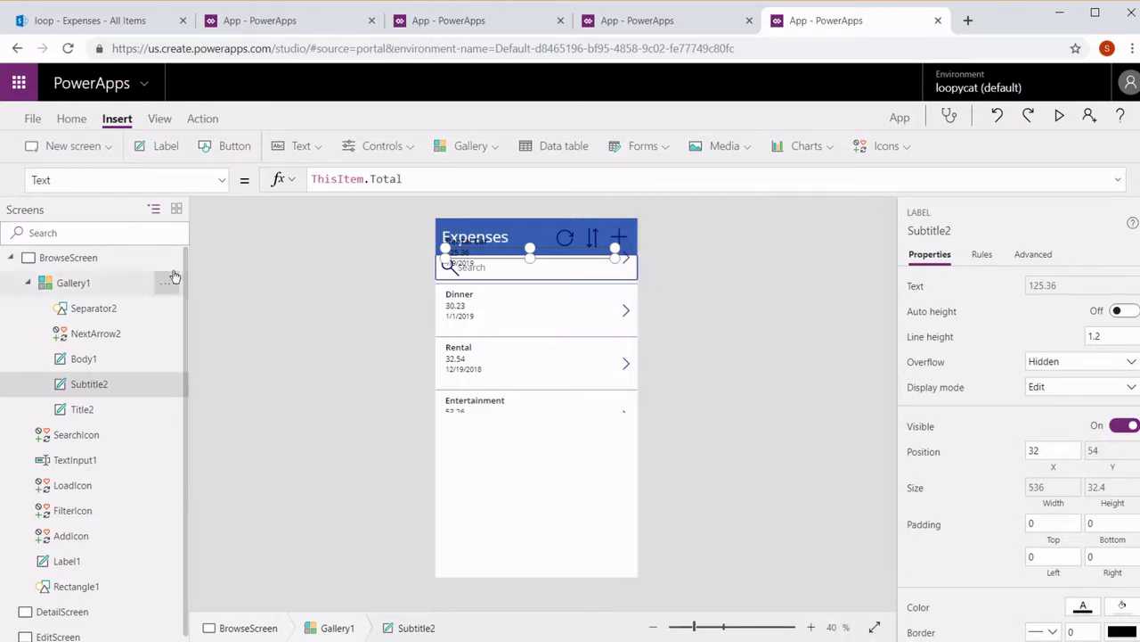
Step: Move the gallery directly below the search box to Y 195 and extend its height to the bottom of the screen
click(125, 287)
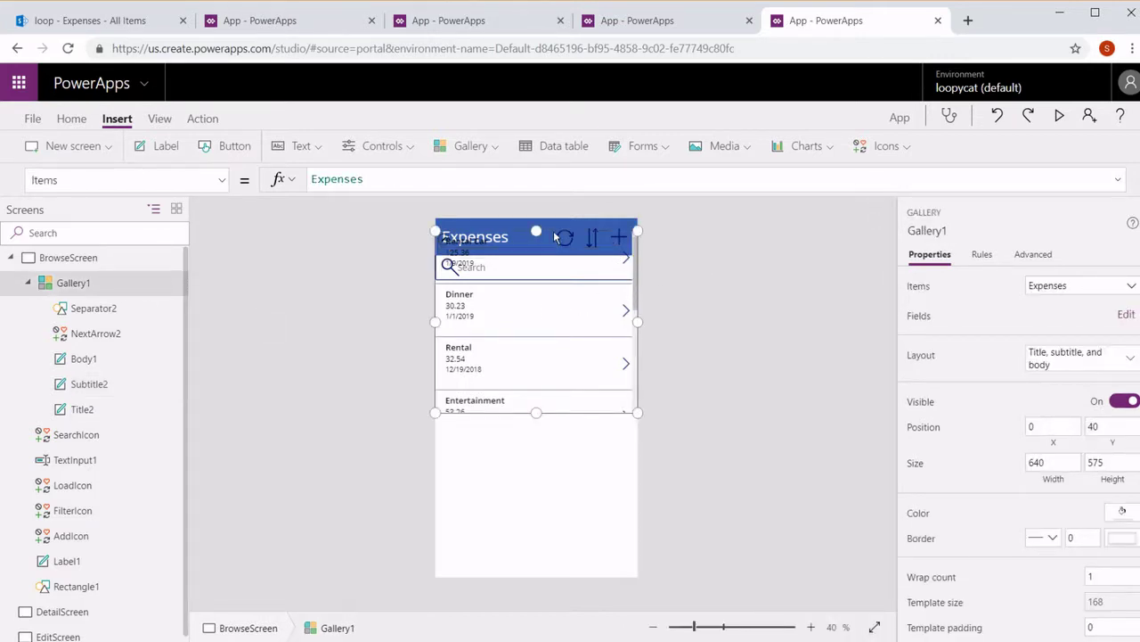
drag(552, 229, 554, 279)
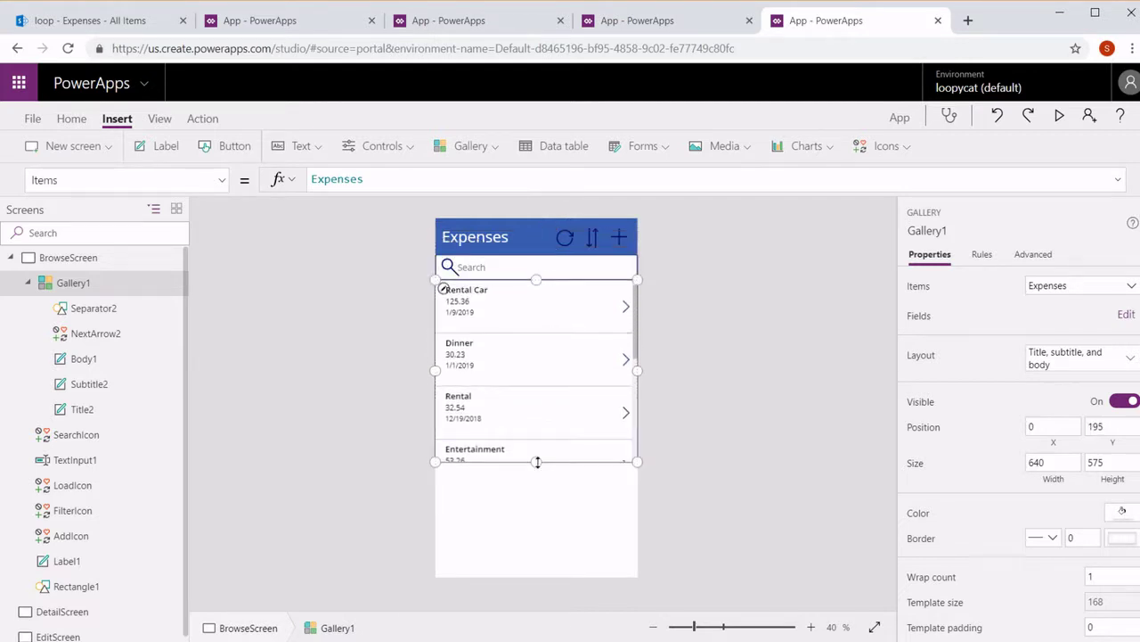
drag(538, 461, 542, 640)
Step: Collapse the BrowseScreen's control tree and open the empty DetailScreen
click(19, 264)
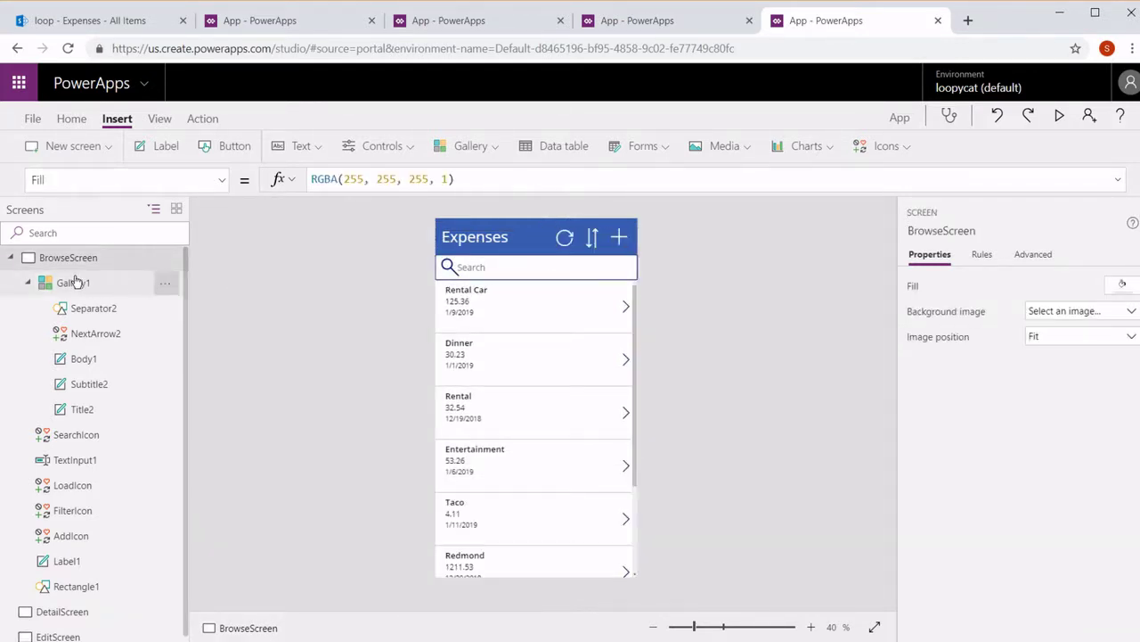
click(11, 260)
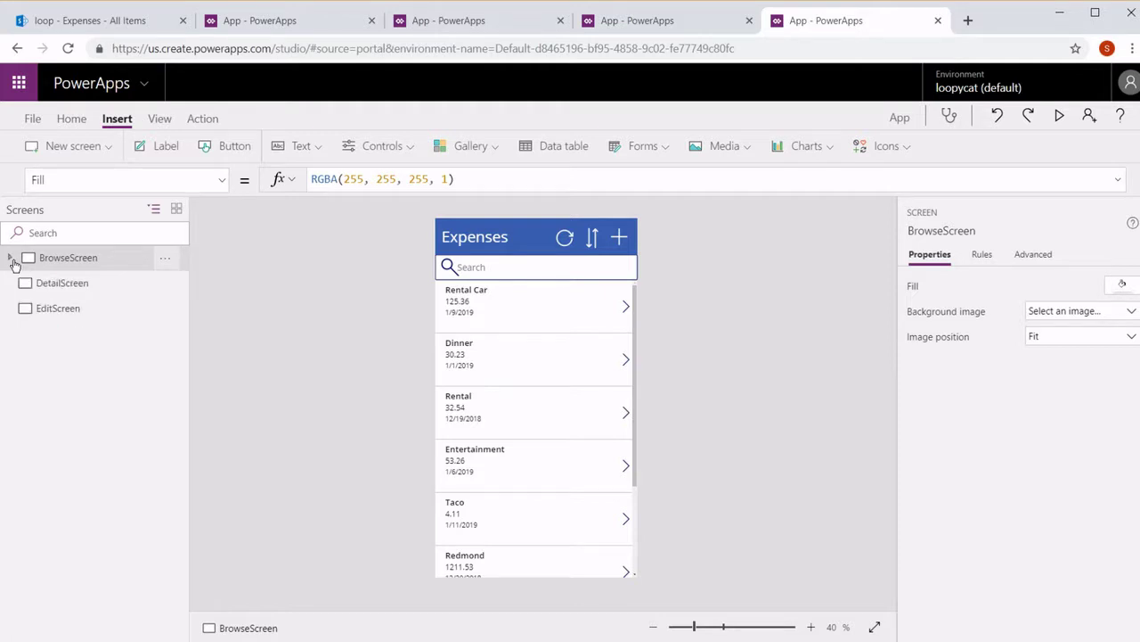
click(68, 312)
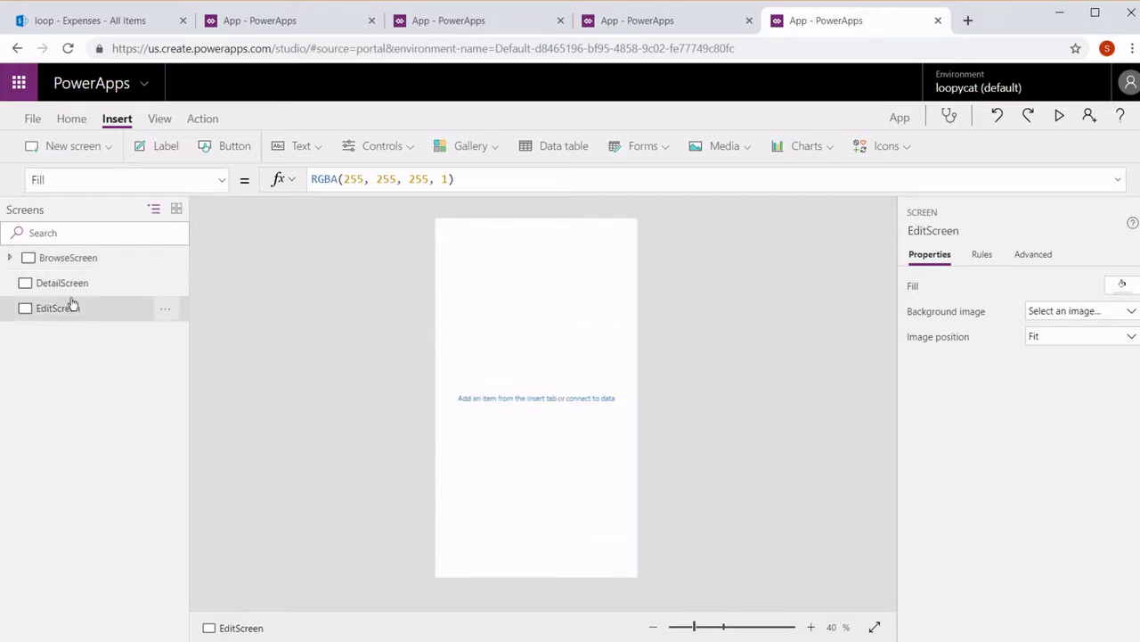
click(71, 285)
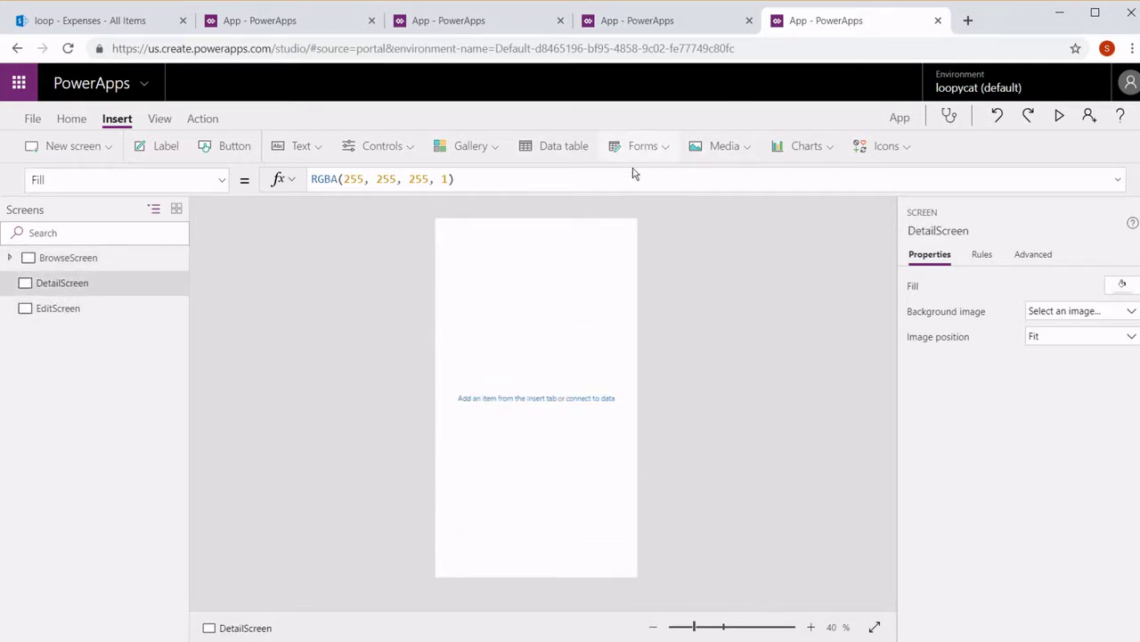
Step: Insert a display form on the DetailScreen and move it to the lower part of the screen at about Y 536
click(655, 148)
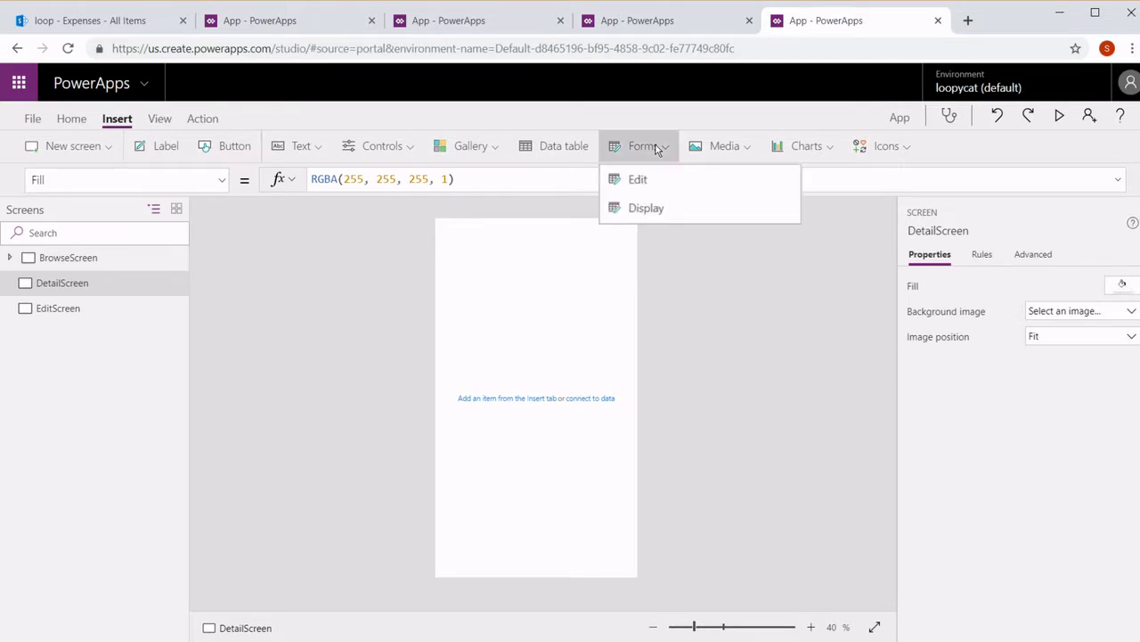
click(665, 213)
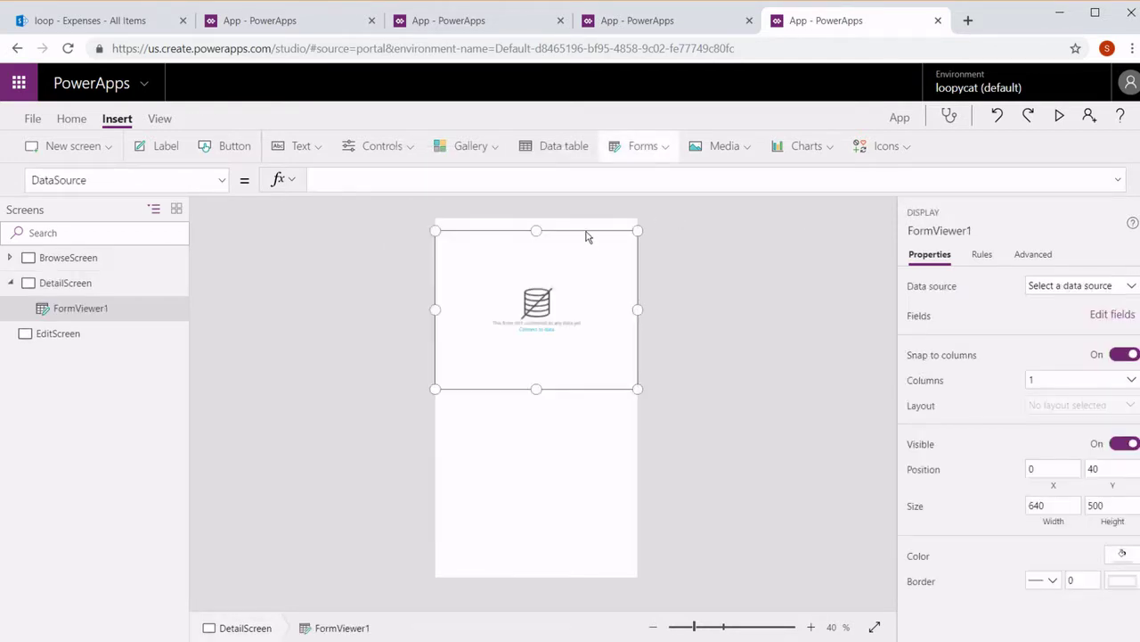
drag(585, 230, 593, 387)
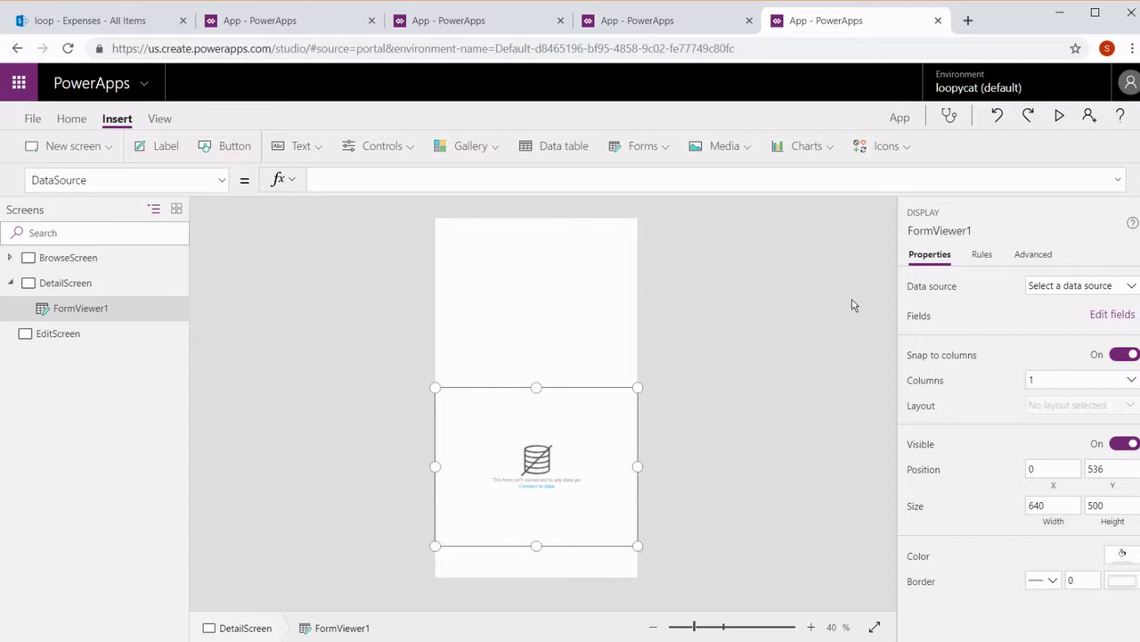
Step: Connect the display form to the Expenses data source and extend its height to 600, down to the screen's bottom edge
click(1056, 284)
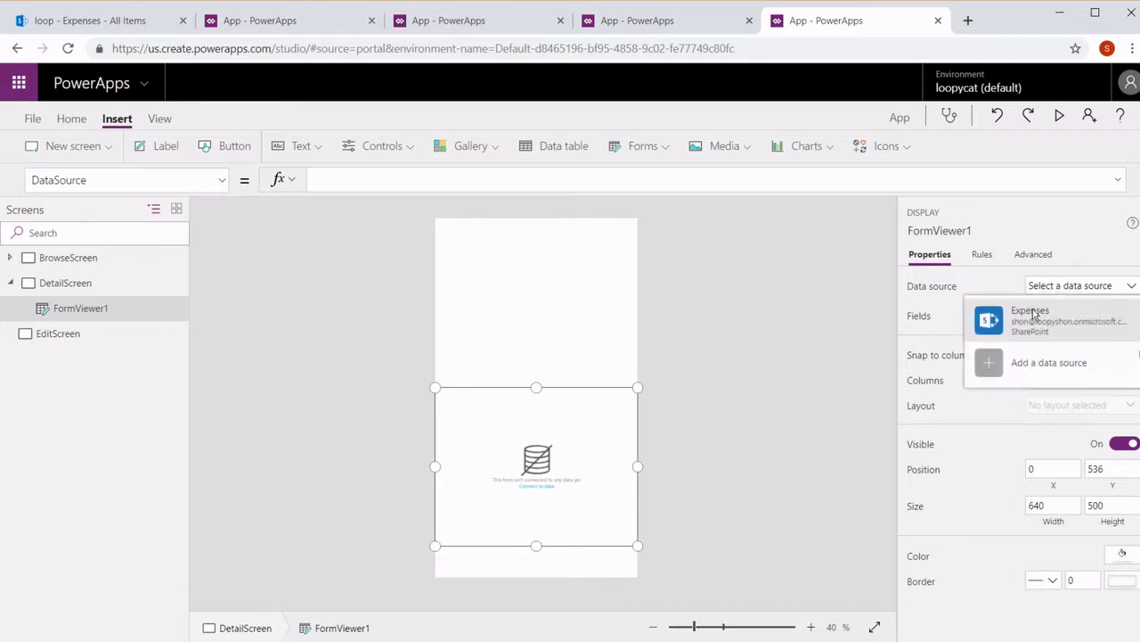
click(1029, 319)
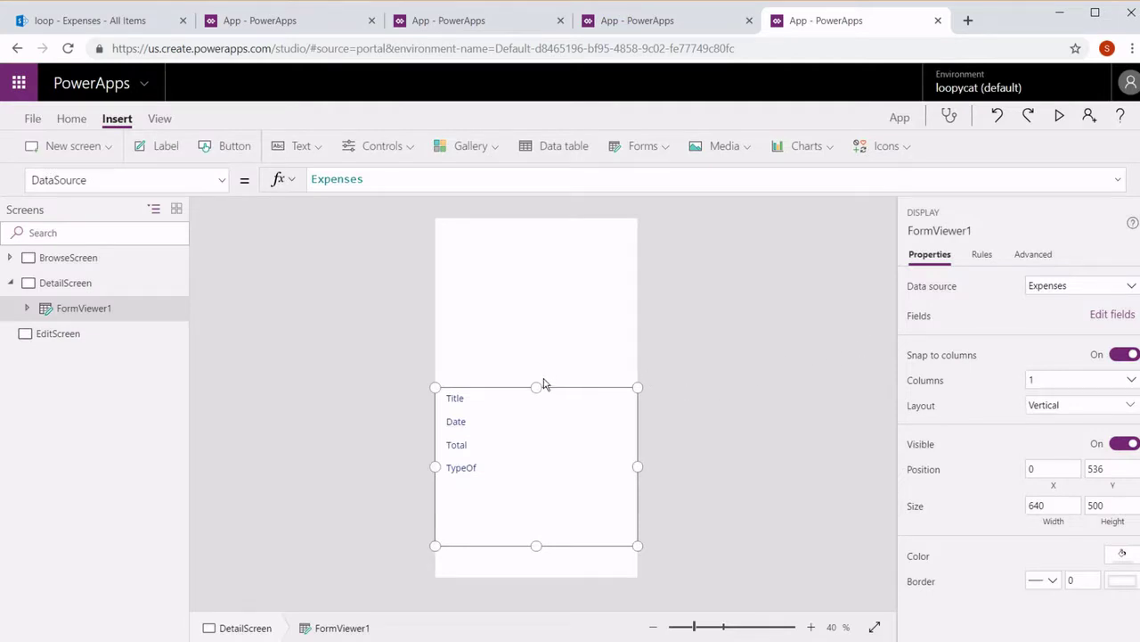
drag(535, 550, 536, 588)
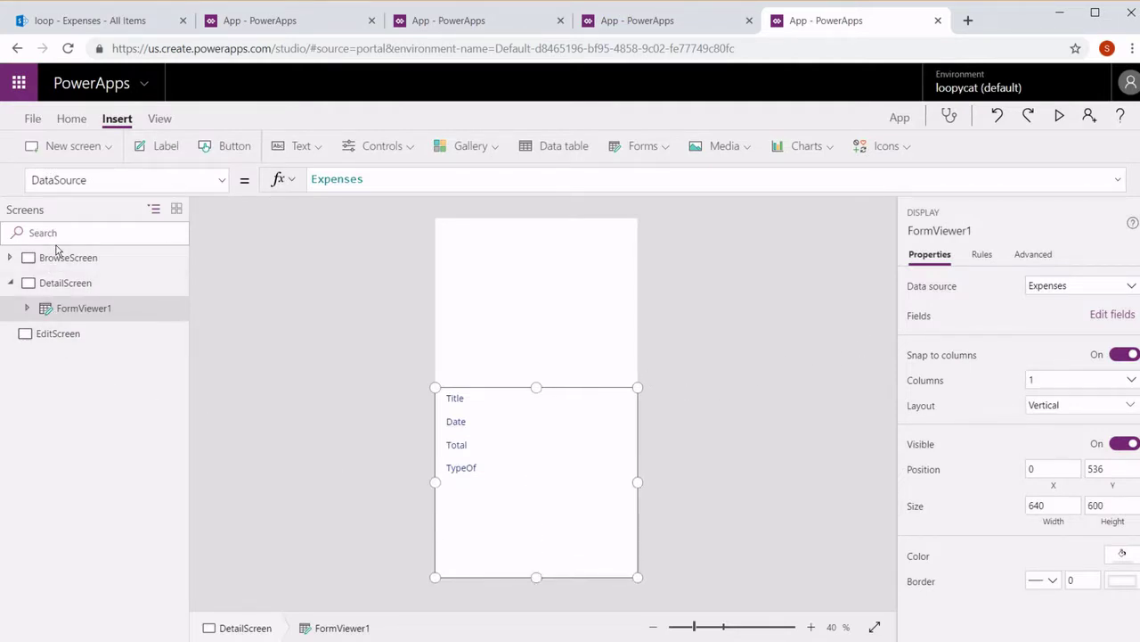
Step: Copy the blue header rectangle from the BrowseScreen and place the copy across the top of the DetailScreen
click(60, 256)
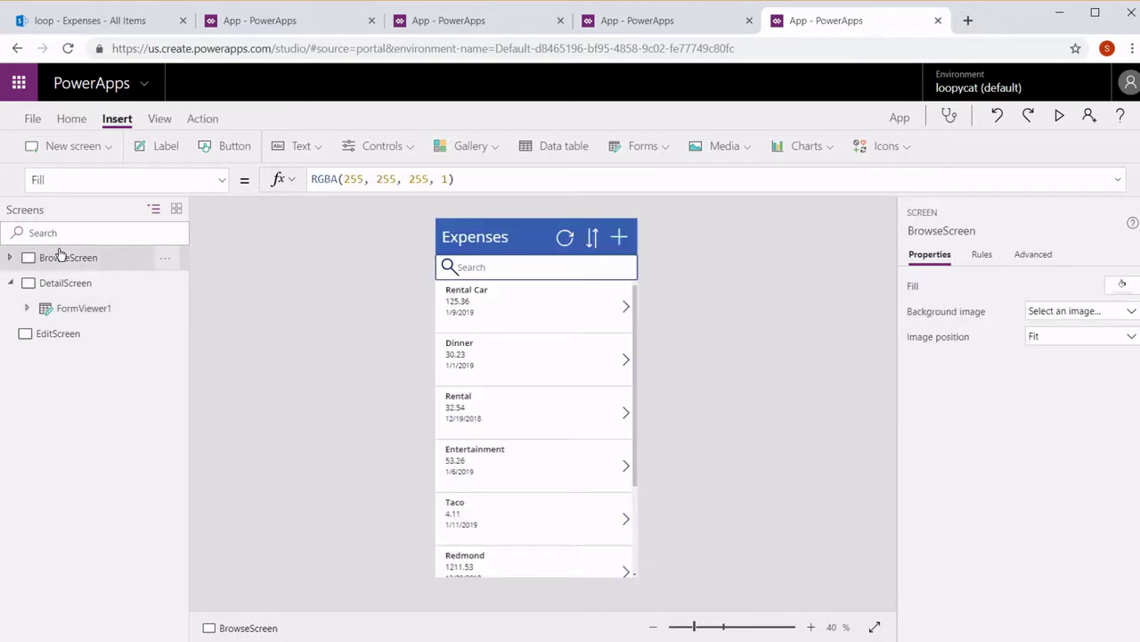
click(9, 257)
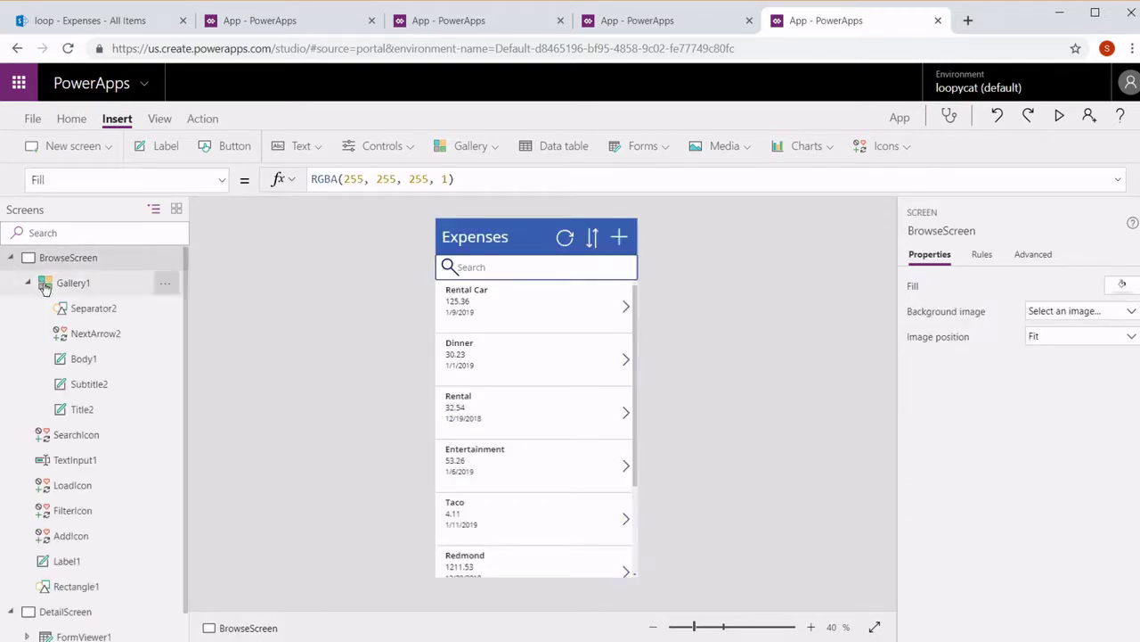
click(84, 587)
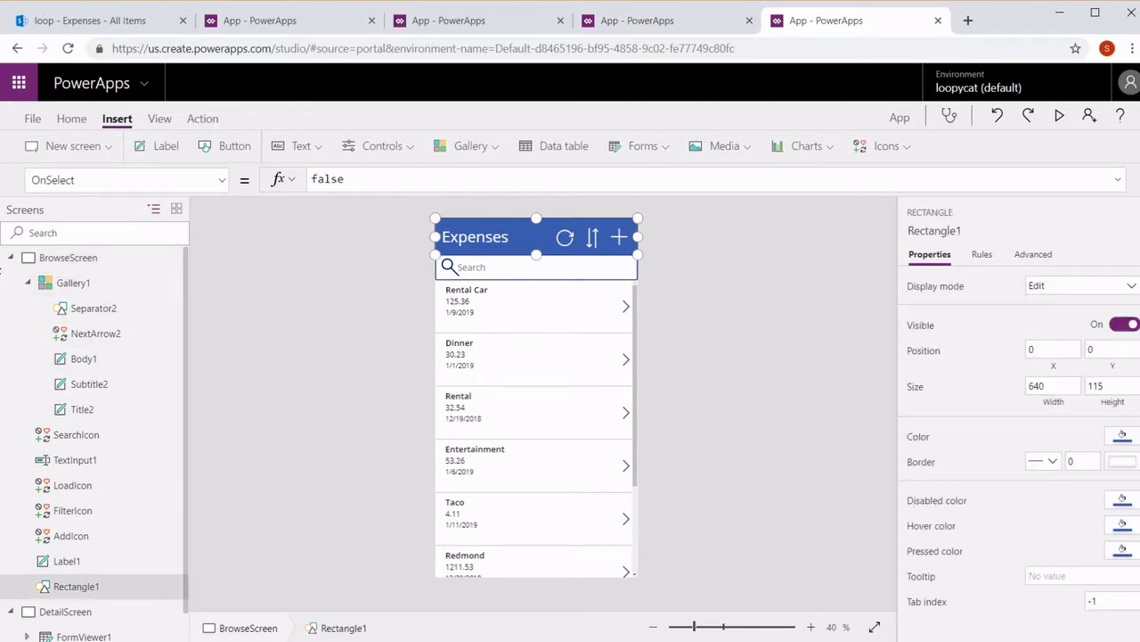
click(9, 258)
click(78, 281)
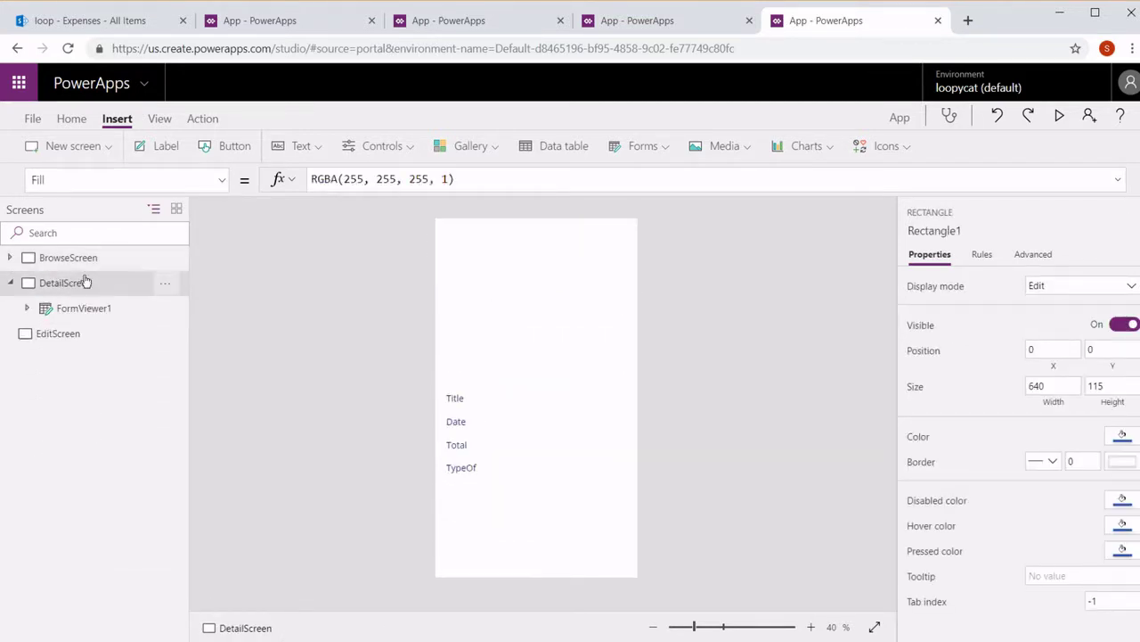
key(ctrl+v)
drag(541, 246, 539, 235)
Step: Paste the same header rectangle onto the EditScreen and align it to the top at position 0, 0
click(132, 356)
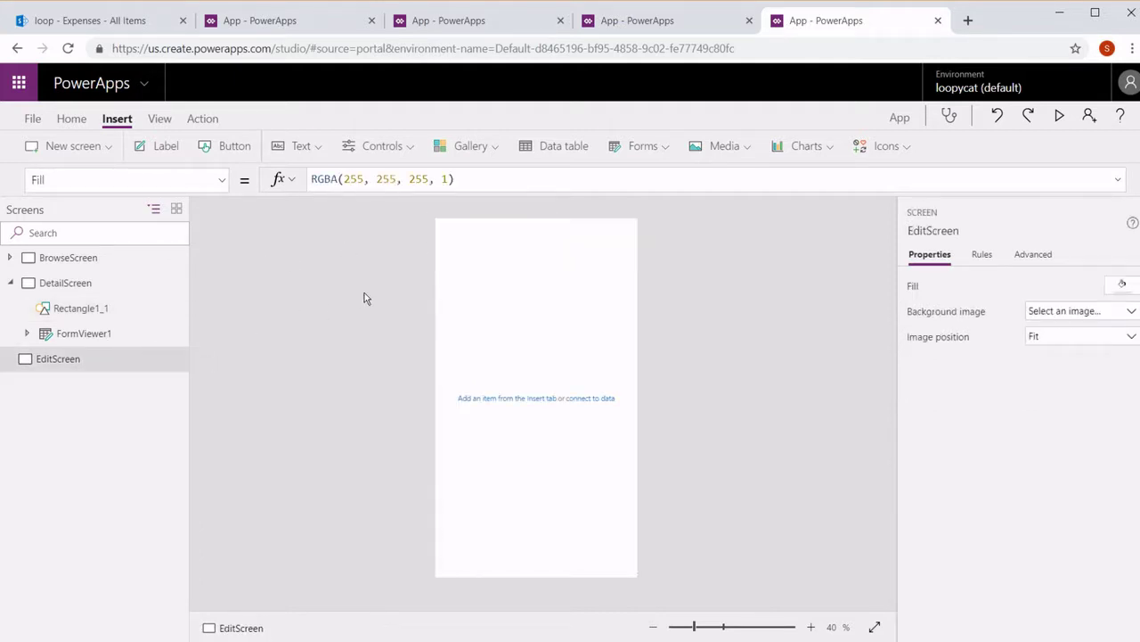
key(ctrl+v)
drag(514, 257, 514, 237)
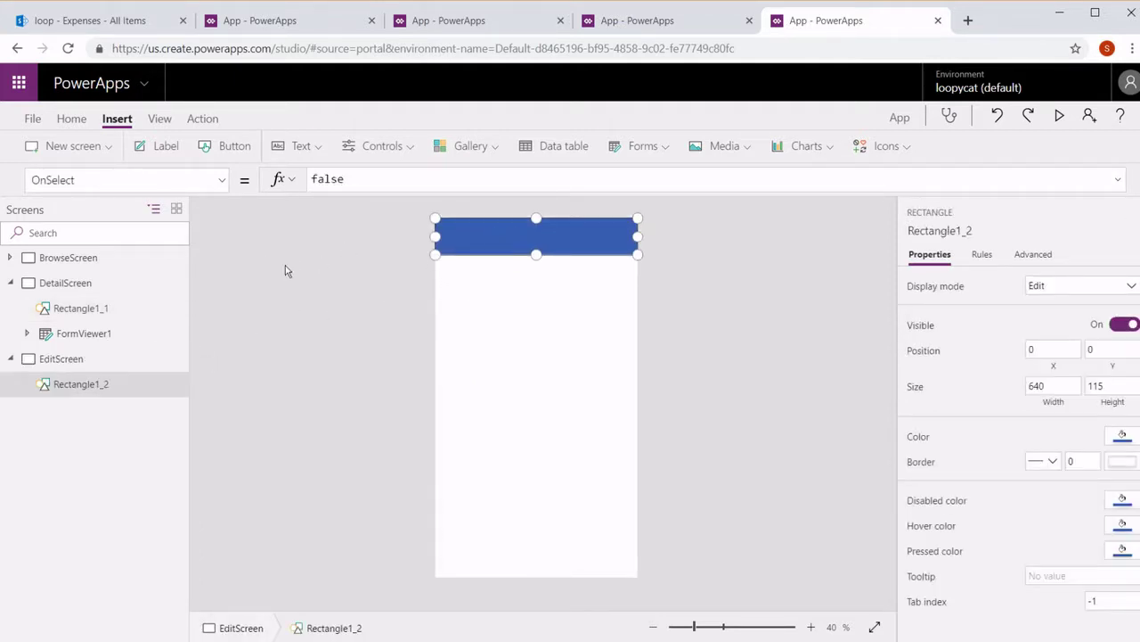
Step: Extend the DetailScreen's display form up to the header rectangle, at about Y 117 with a height of about 1019
click(109, 285)
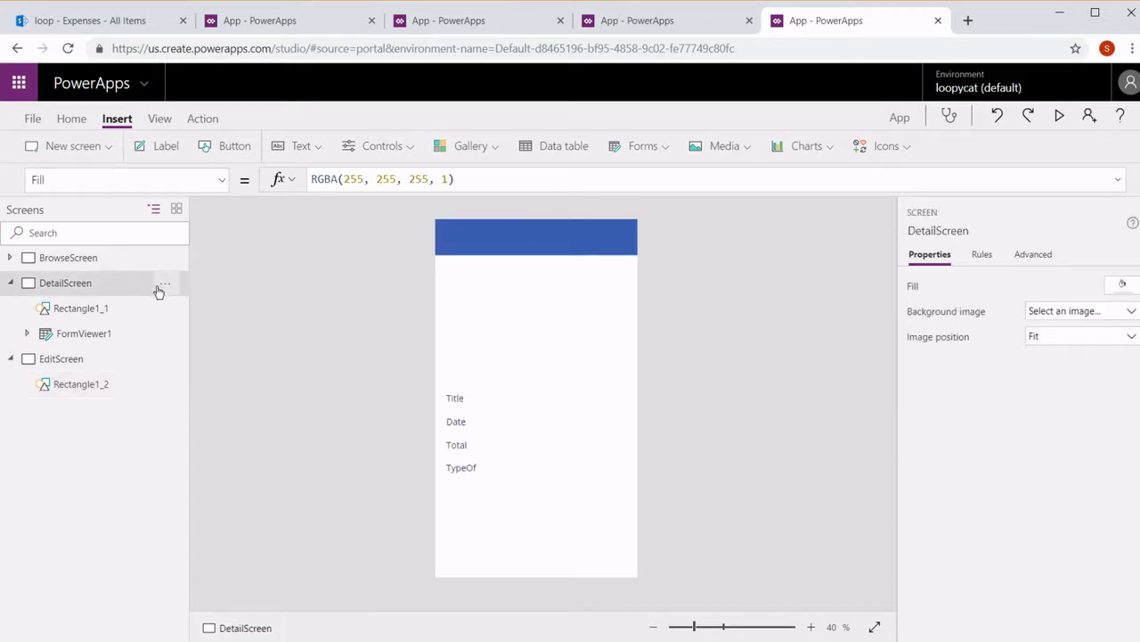
click(118, 334)
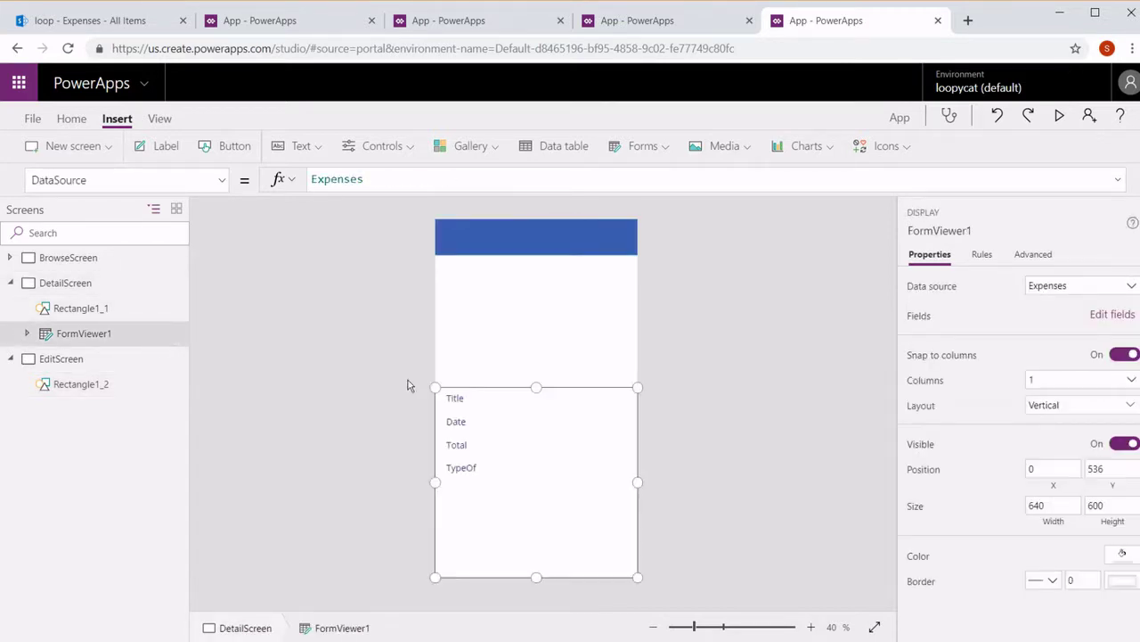
drag(536, 386, 536, 255)
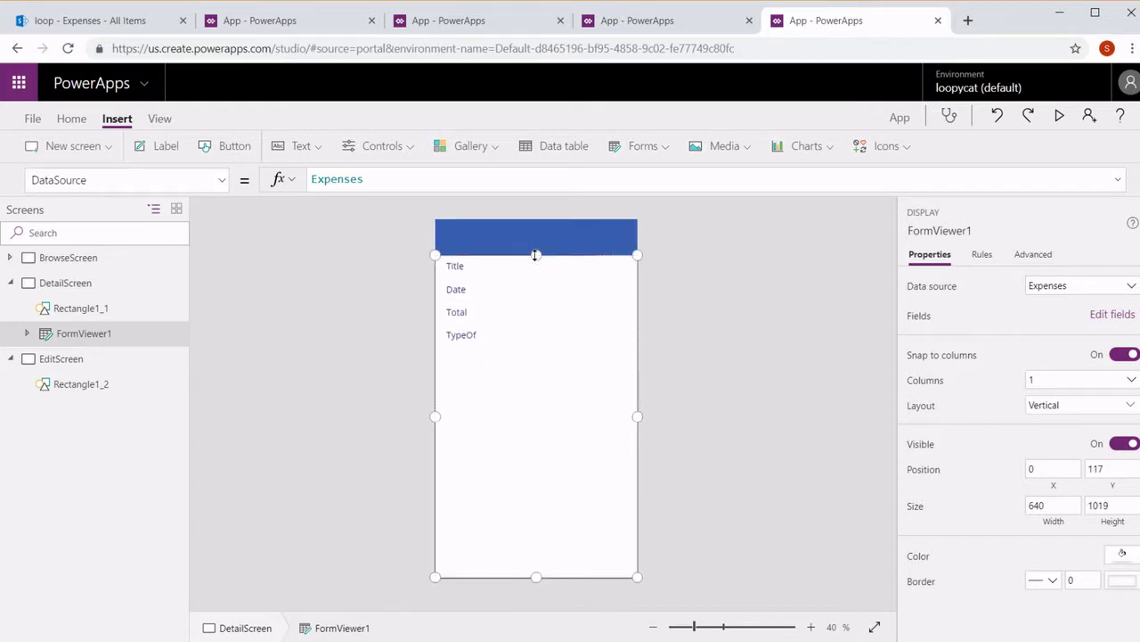
Step: Set the display form's Item property to Gallery1.Selected
click(27, 334)
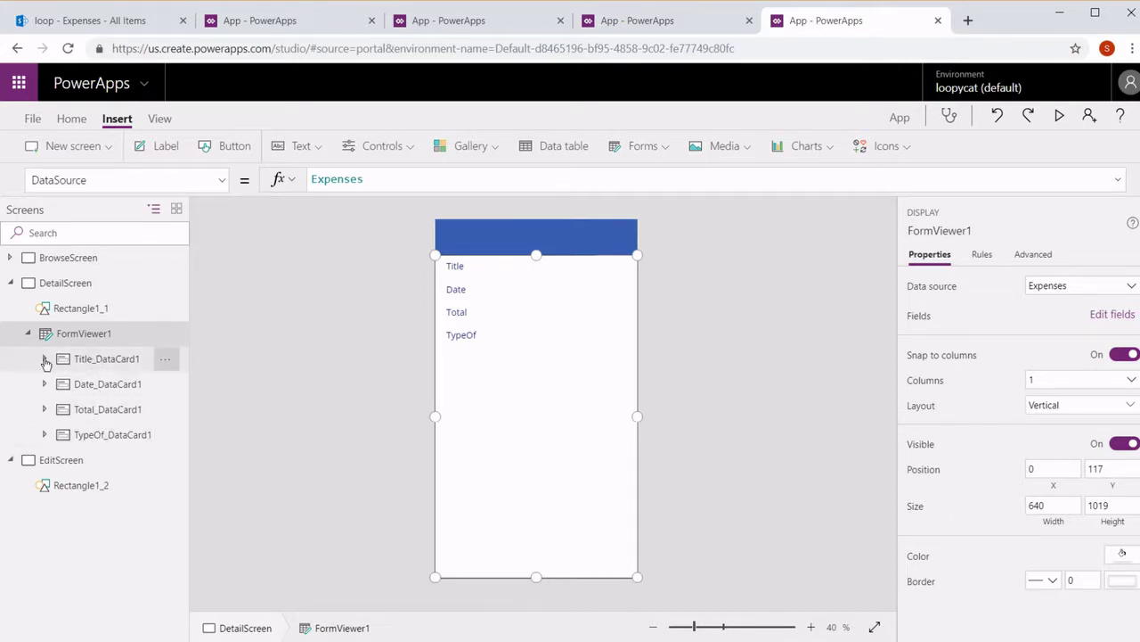
click(45, 359)
click(221, 186)
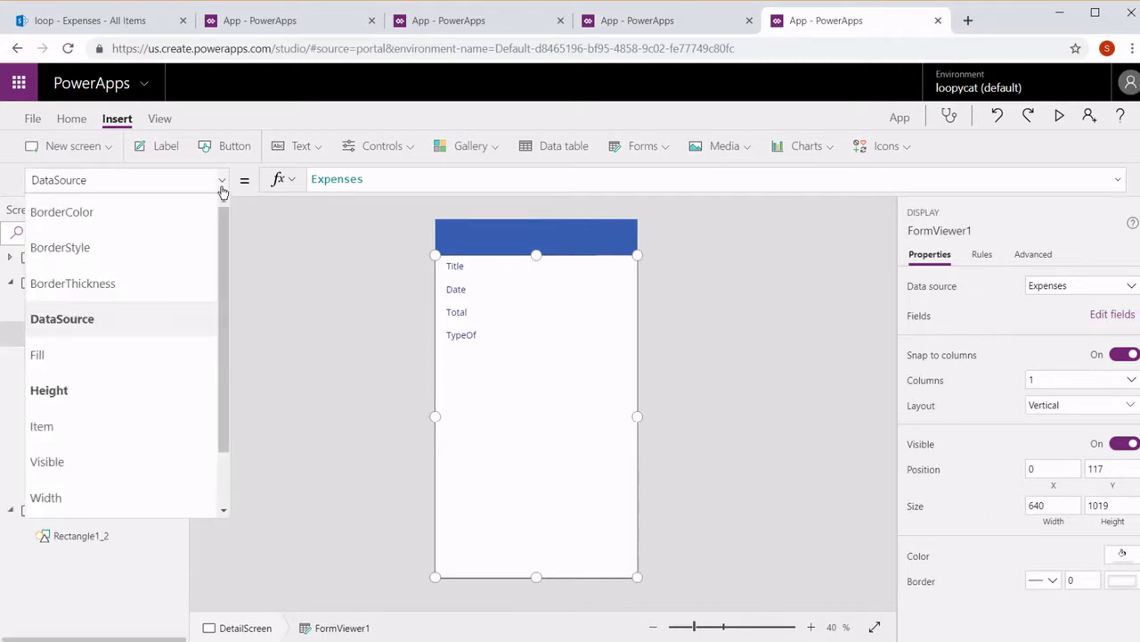
click(106, 429)
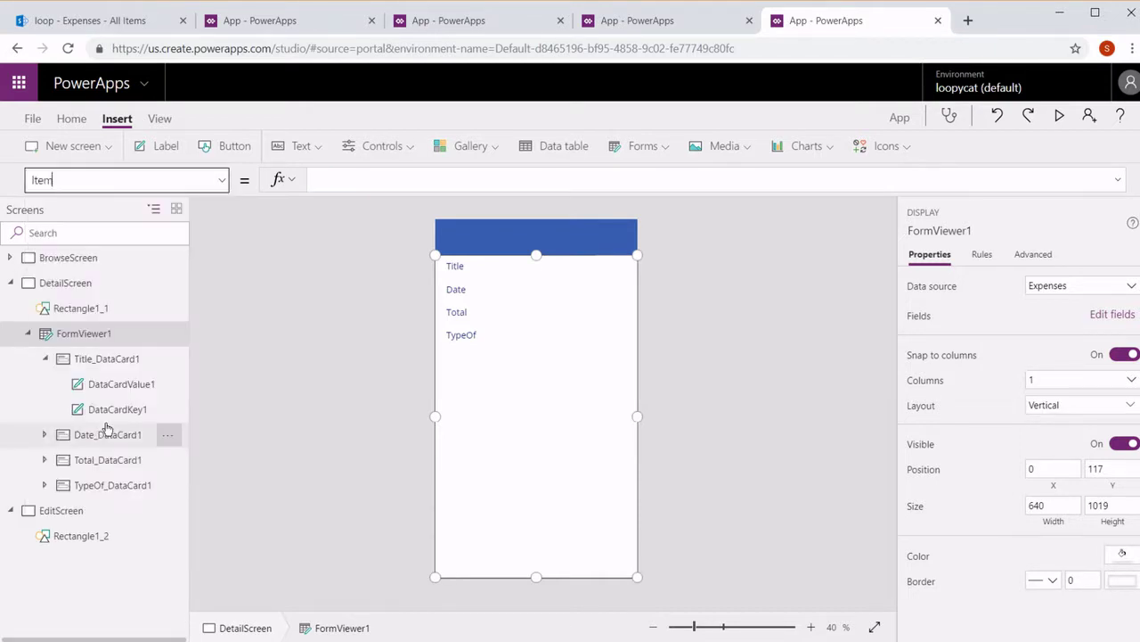
click(409, 184)
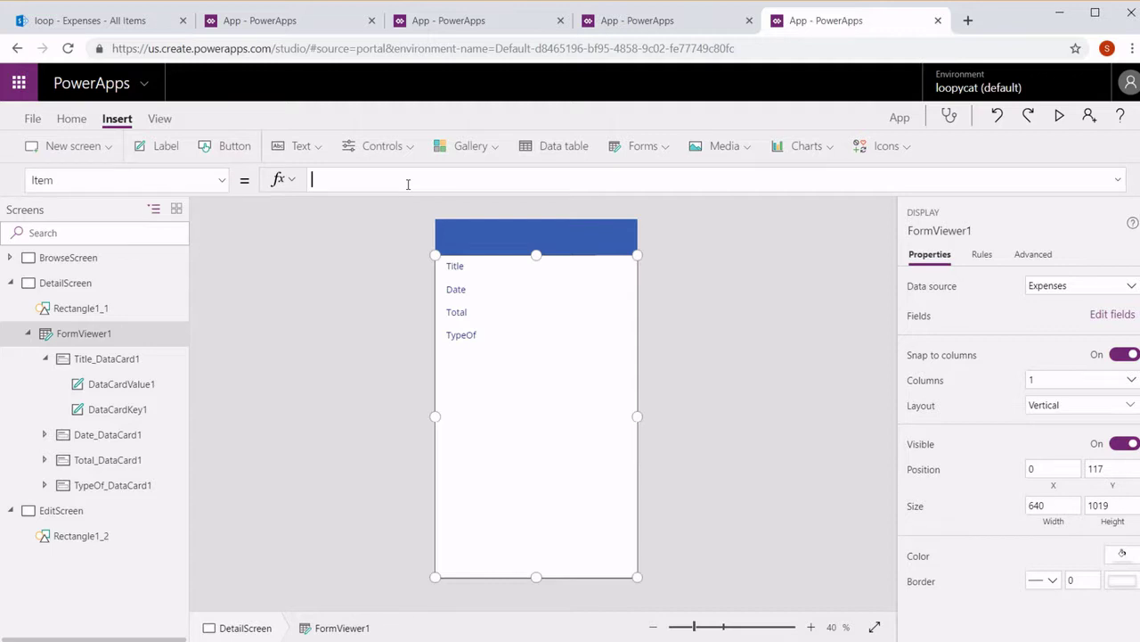
text(Gall)
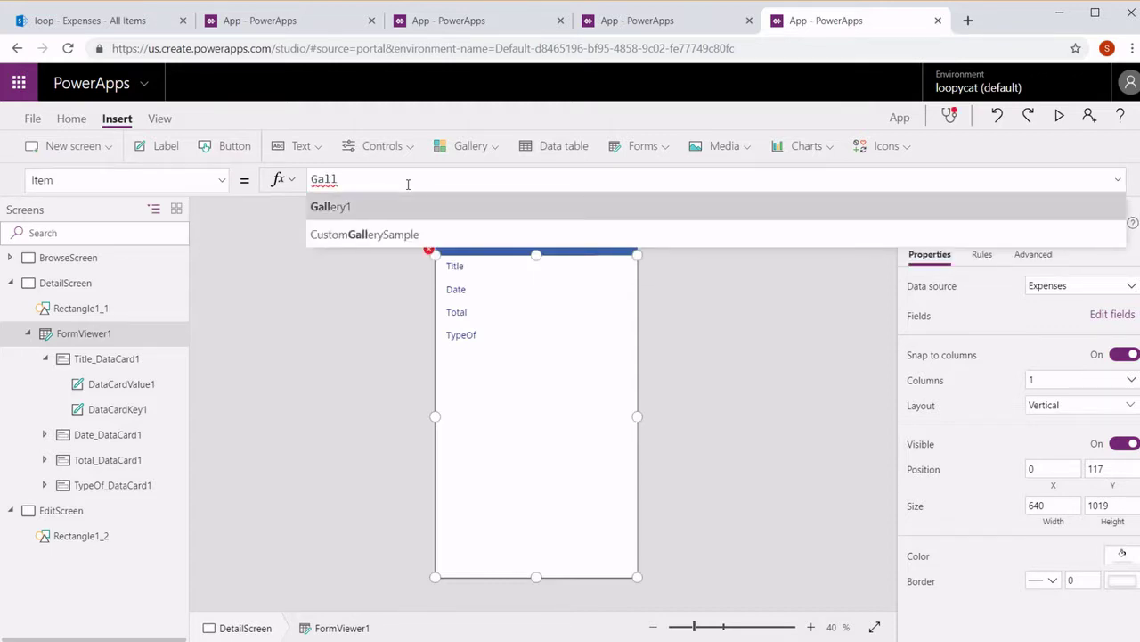
key(Tab)
text(.s)
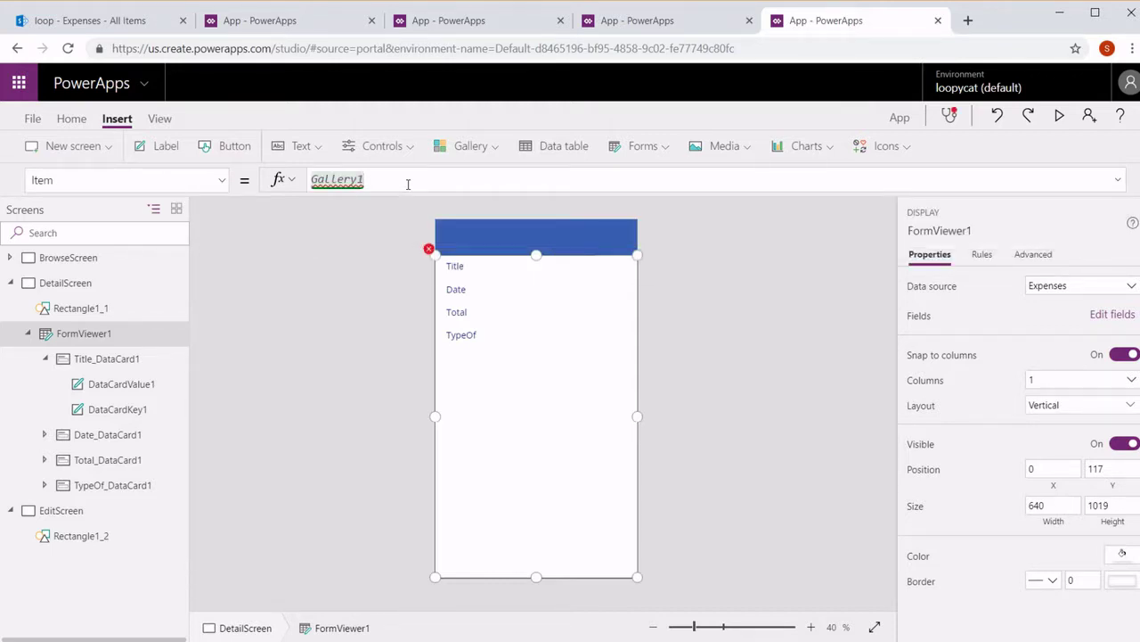
key(Tab)
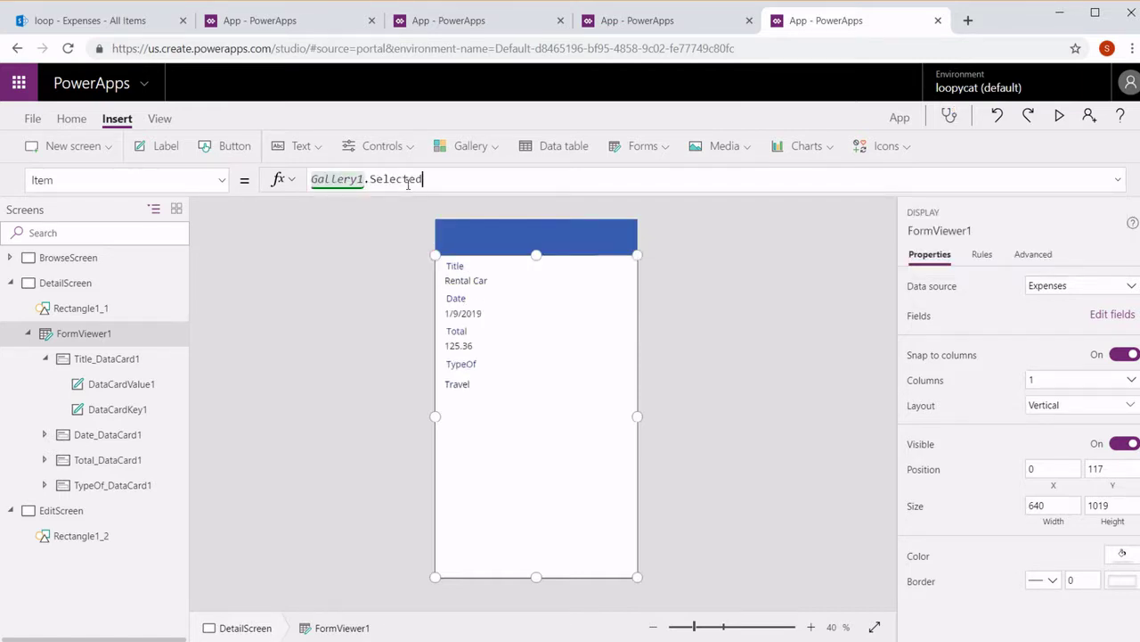
click(725, 277)
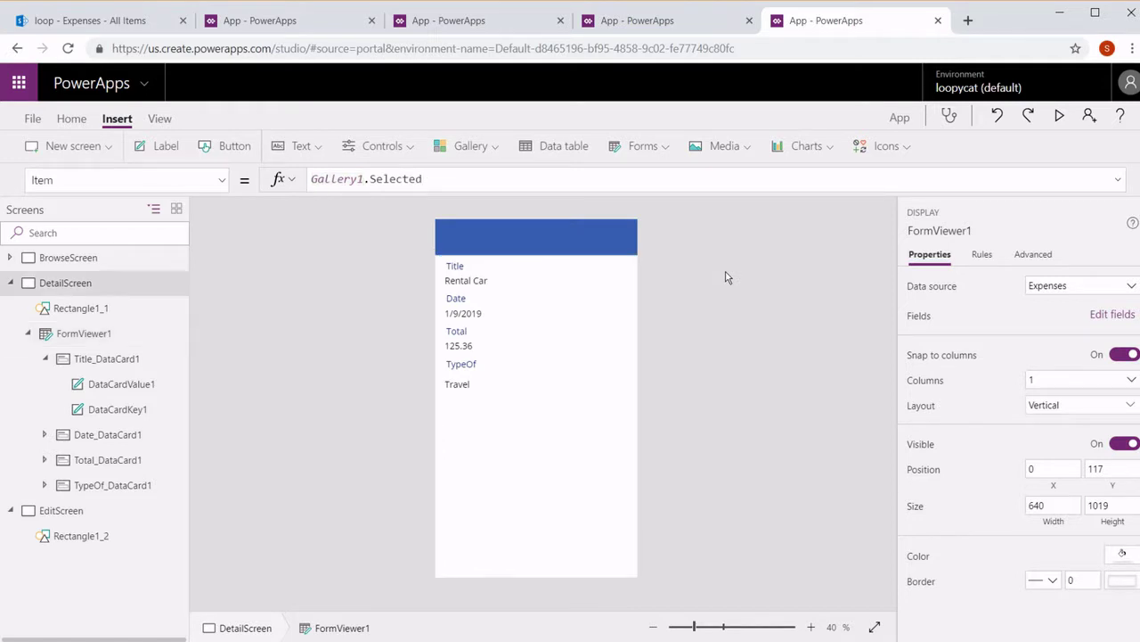
Step: Add a label reading "Details" over the DetailScreen's header and resize it to about 287 by 82
click(166, 146)
drag(498, 242, 493, 237)
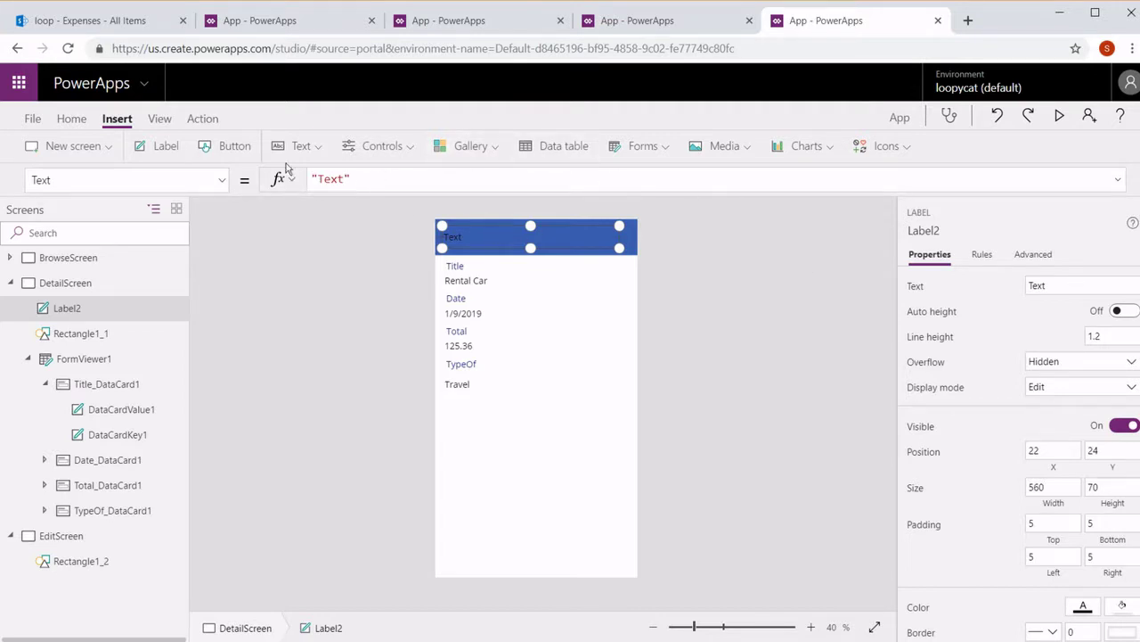
double_click(332, 180)
text(Details)
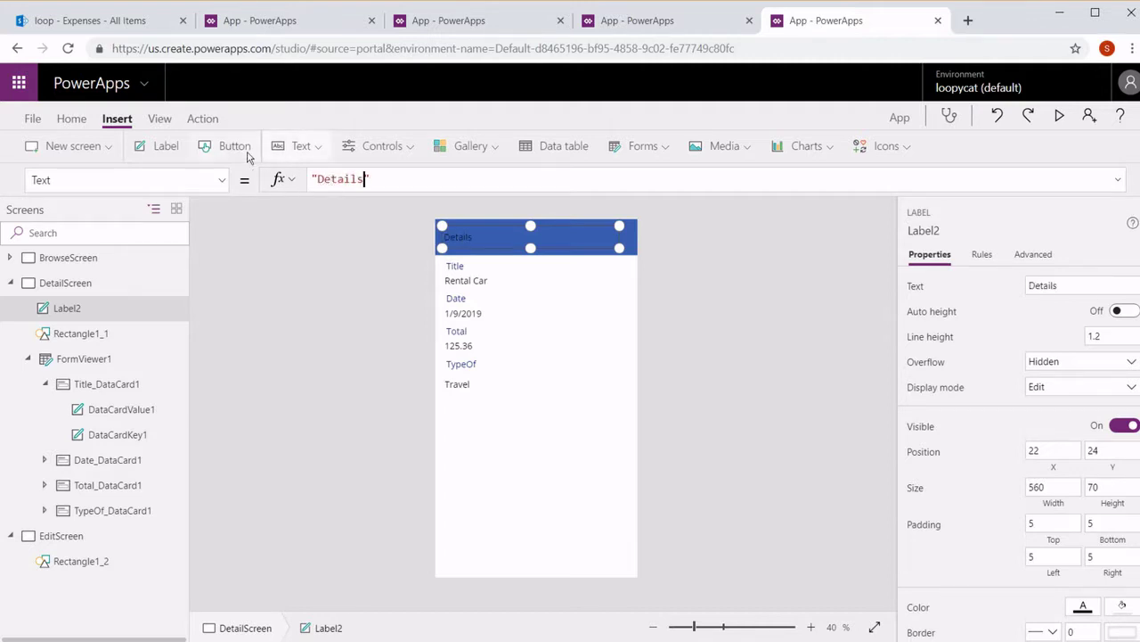
click(530, 241)
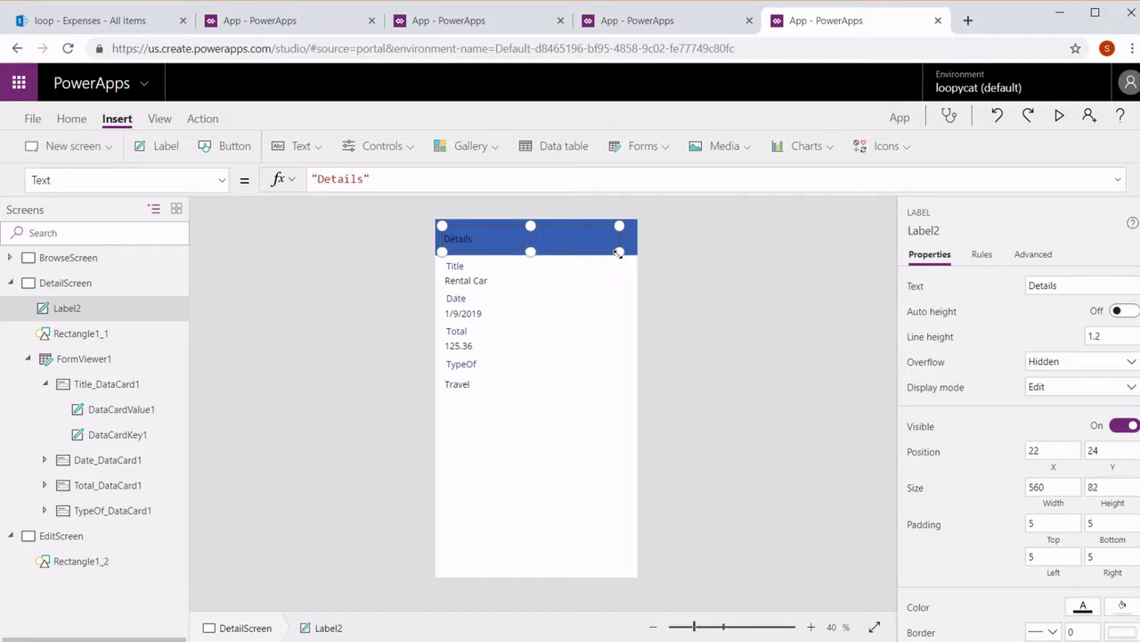
drag(619, 253, 532, 253)
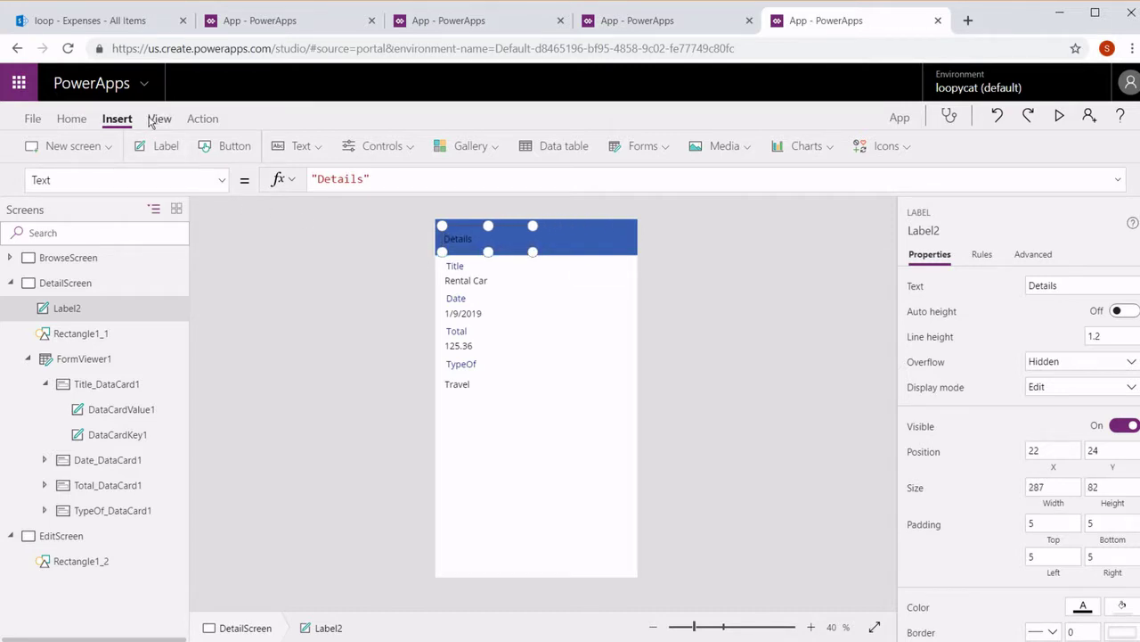
Step: Format the Details label with white text at font size 36
click(72, 117)
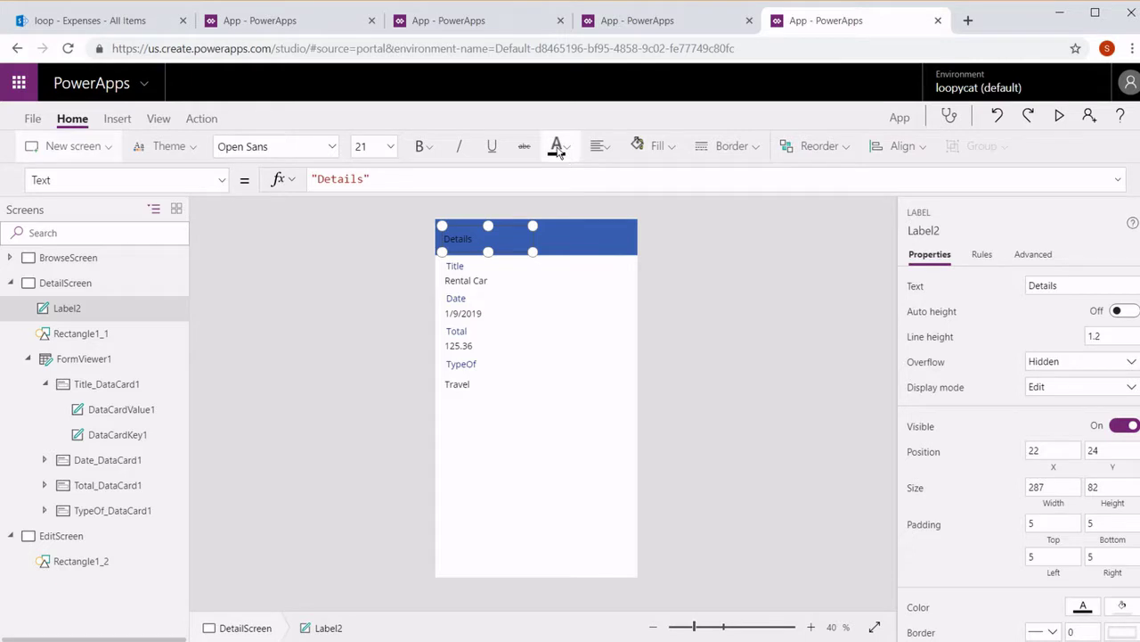
click(558, 147)
click(564, 230)
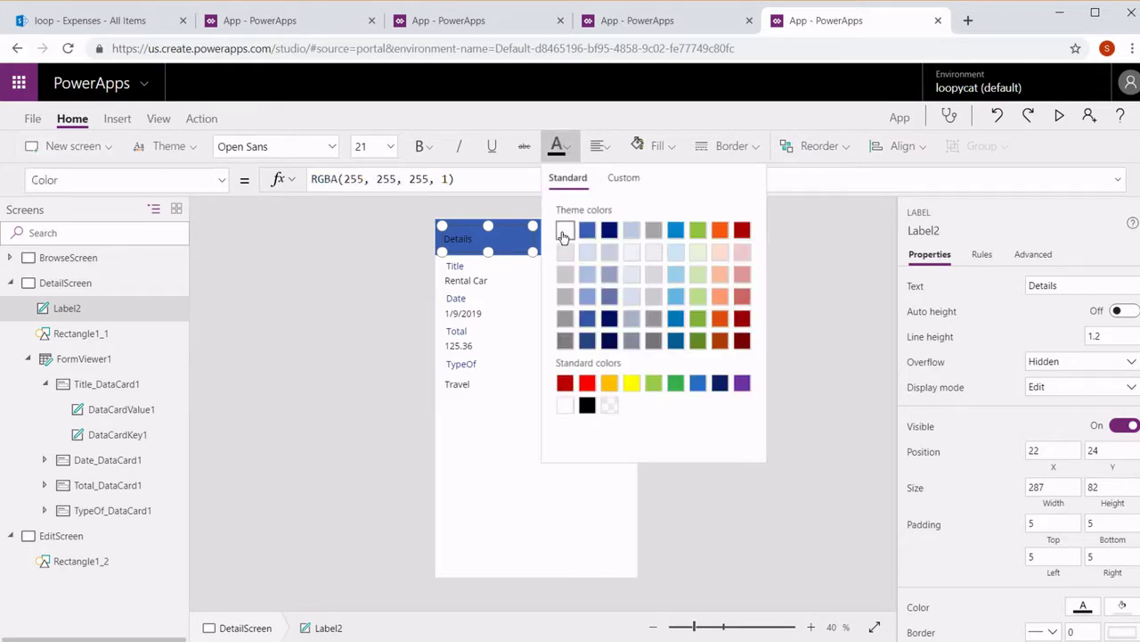
click(390, 146)
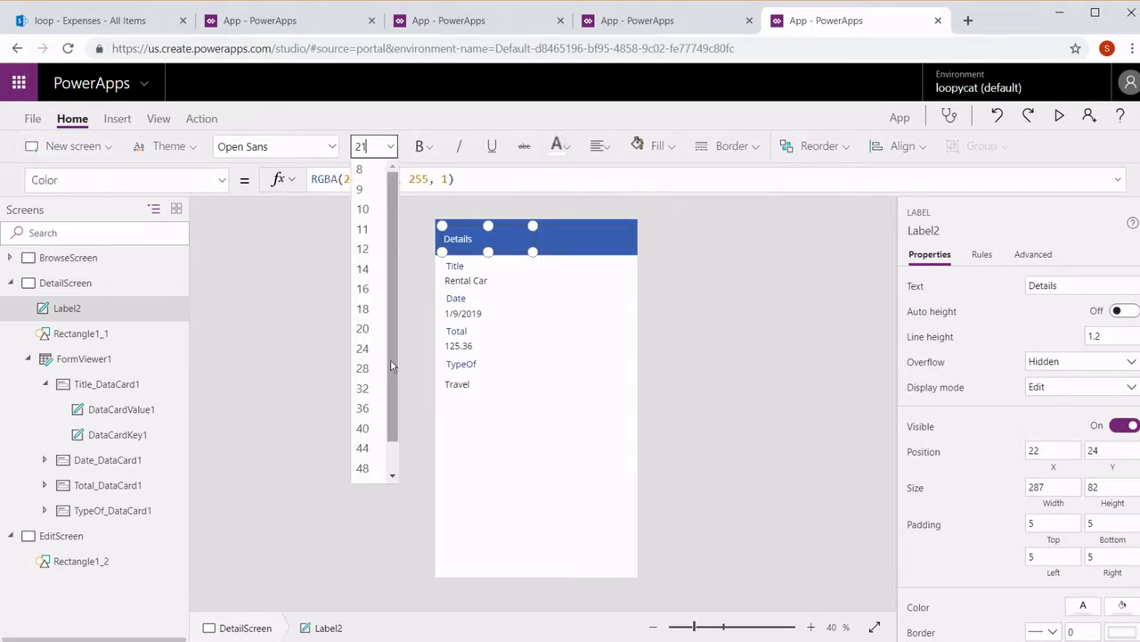
click(364, 408)
click(698, 250)
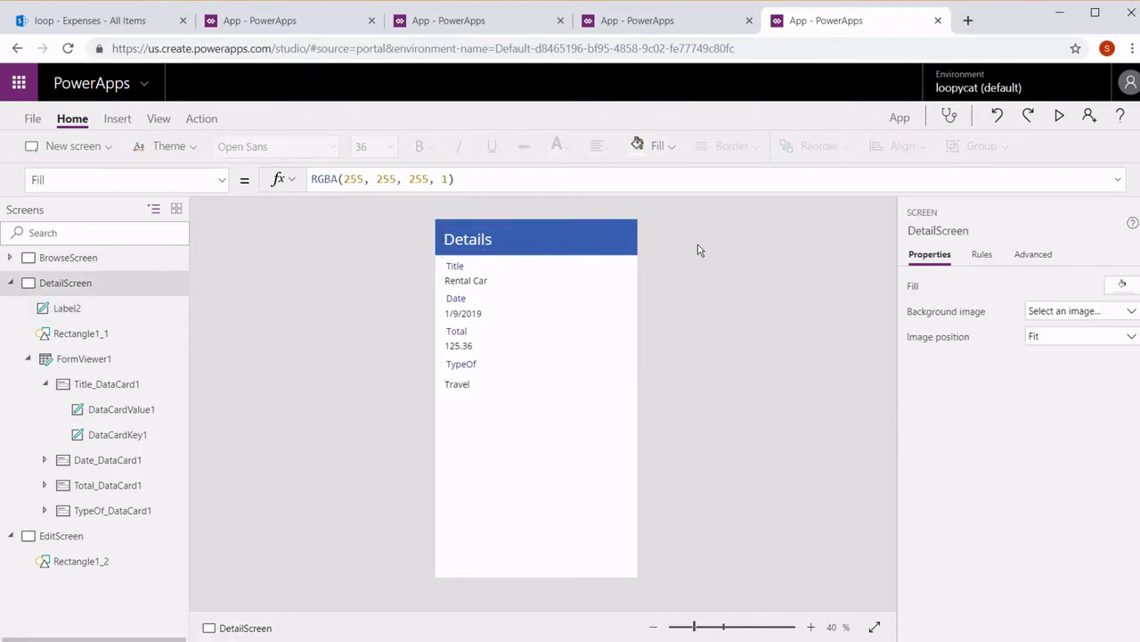
Step: Align the DetailScreen's header rectangle at position 0, 0 and move the Details label to about X 99, Y 16
click(572, 224)
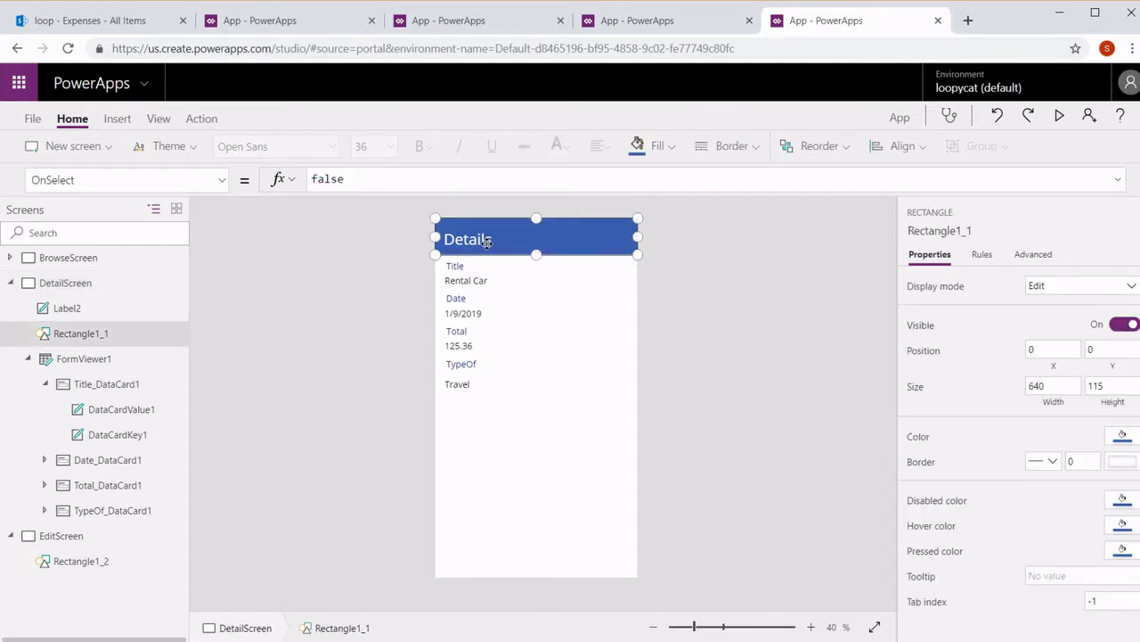
click(94, 308)
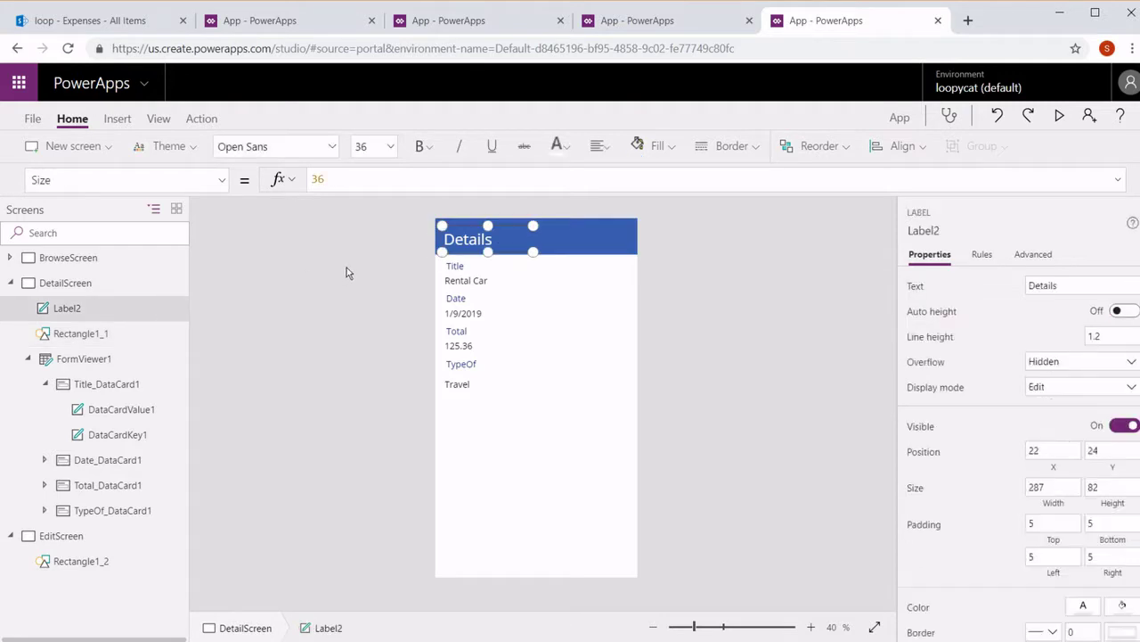
drag(474, 237, 499, 234)
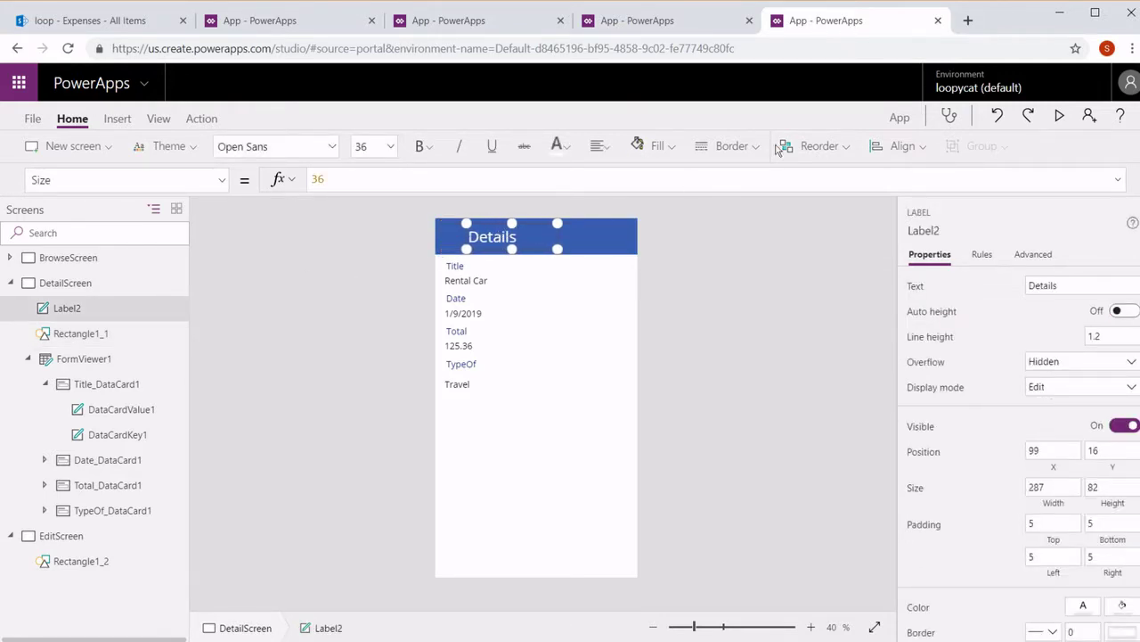
Step: Insert a left-pointing back icon in the DetailScreen's header beside the Details label
click(116, 119)
click(886, 146)
click(882, 316)
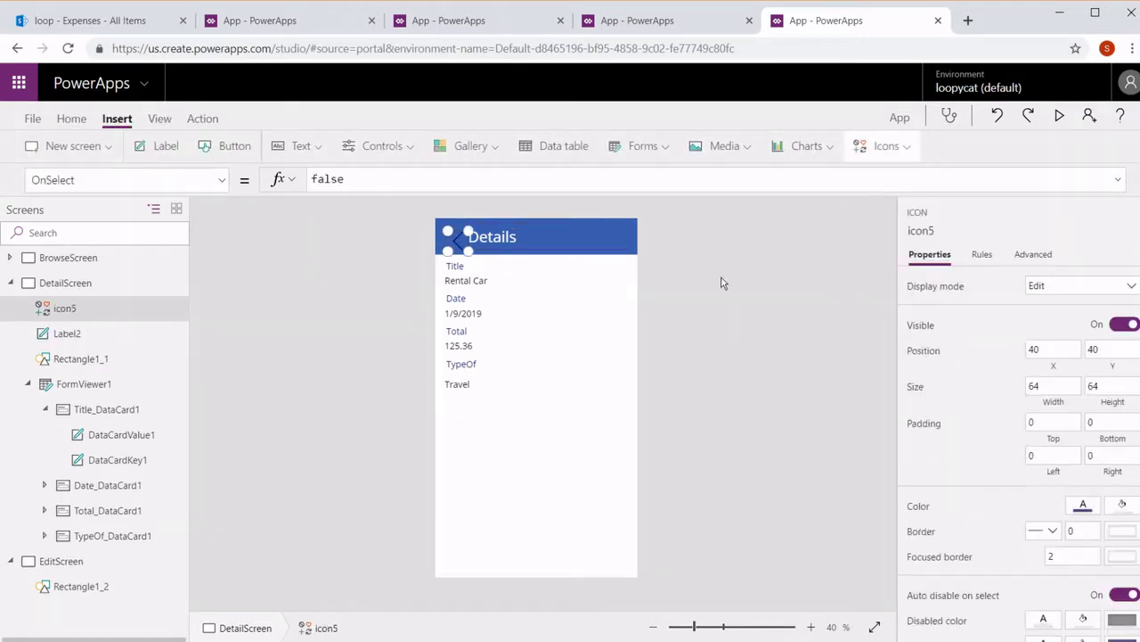
Step: Move the back icon to about X 15, Y 25 in the DetailScreen's header and color it white
drag(462, 240, 454, 237)
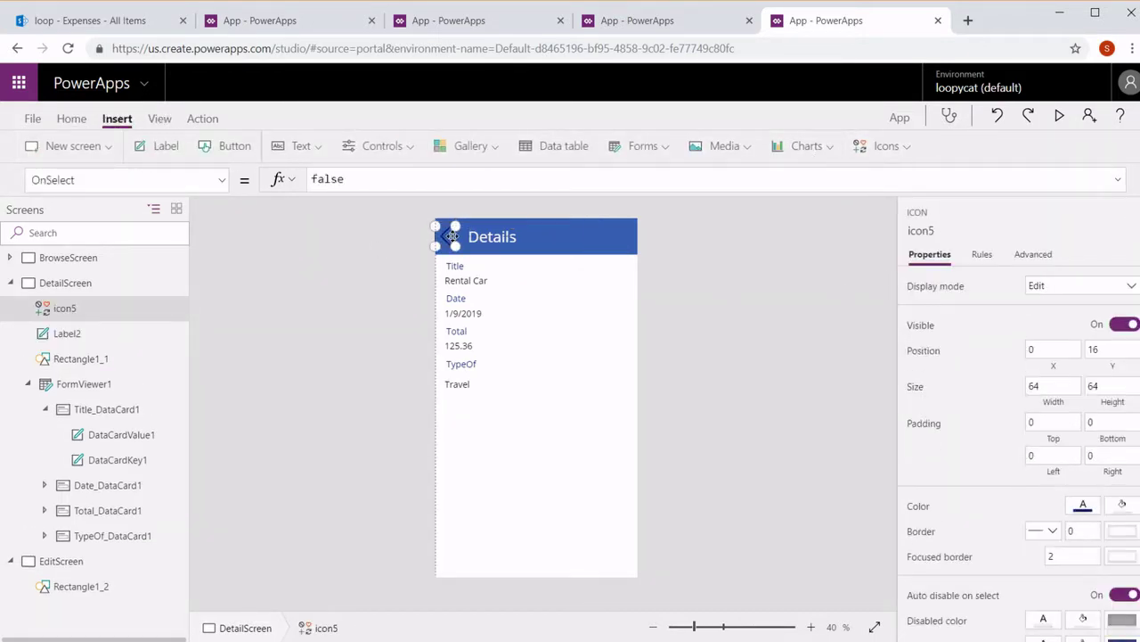
click(1084, 505)
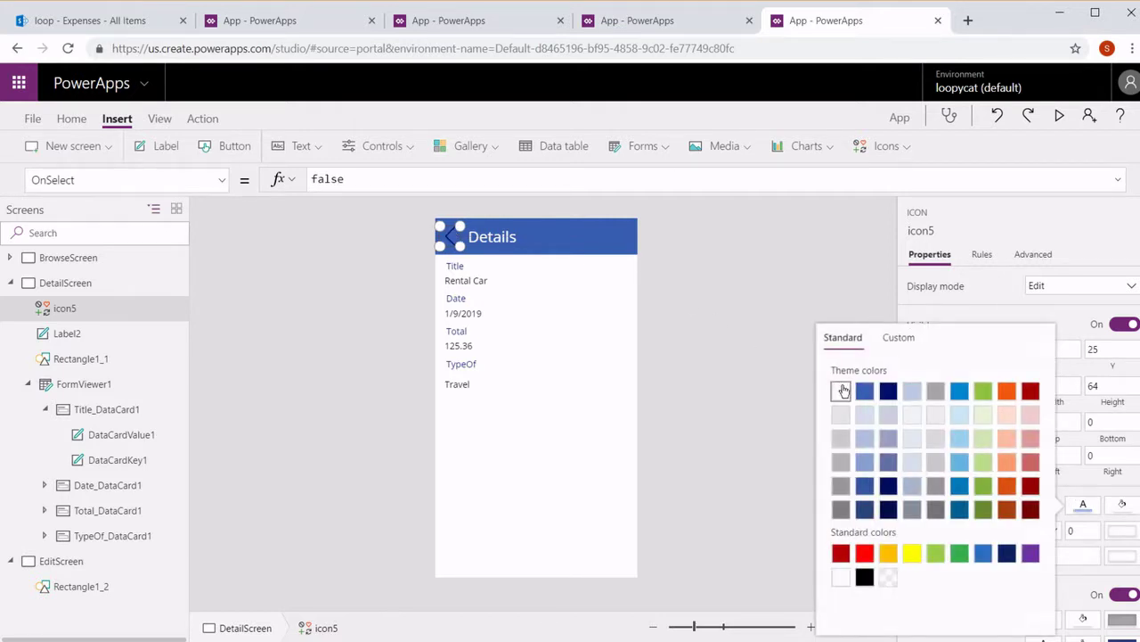
Step: Try Back() as the back icon's OnSelect formula and clear it again
click(361, 178)
drag(361, 178, 264, 181)
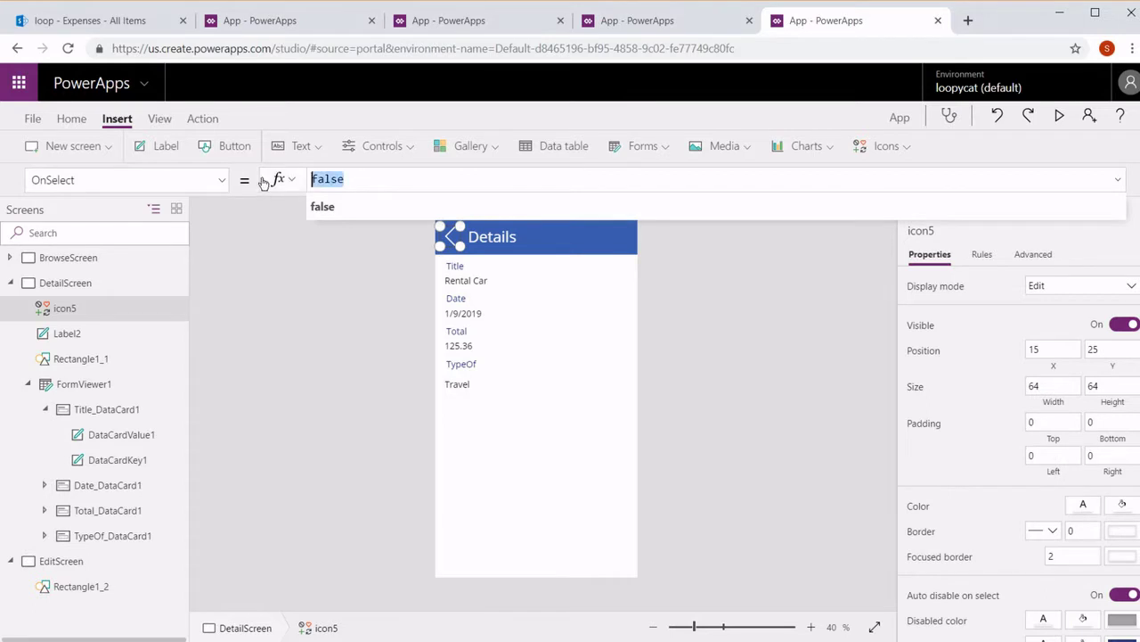
text(back)
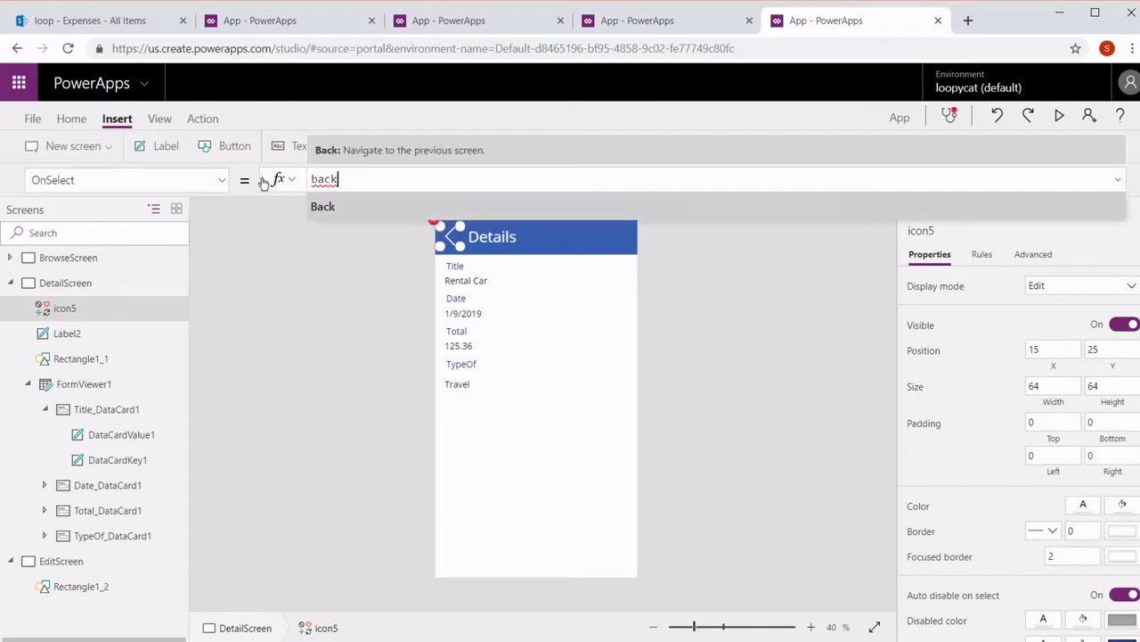
text(())
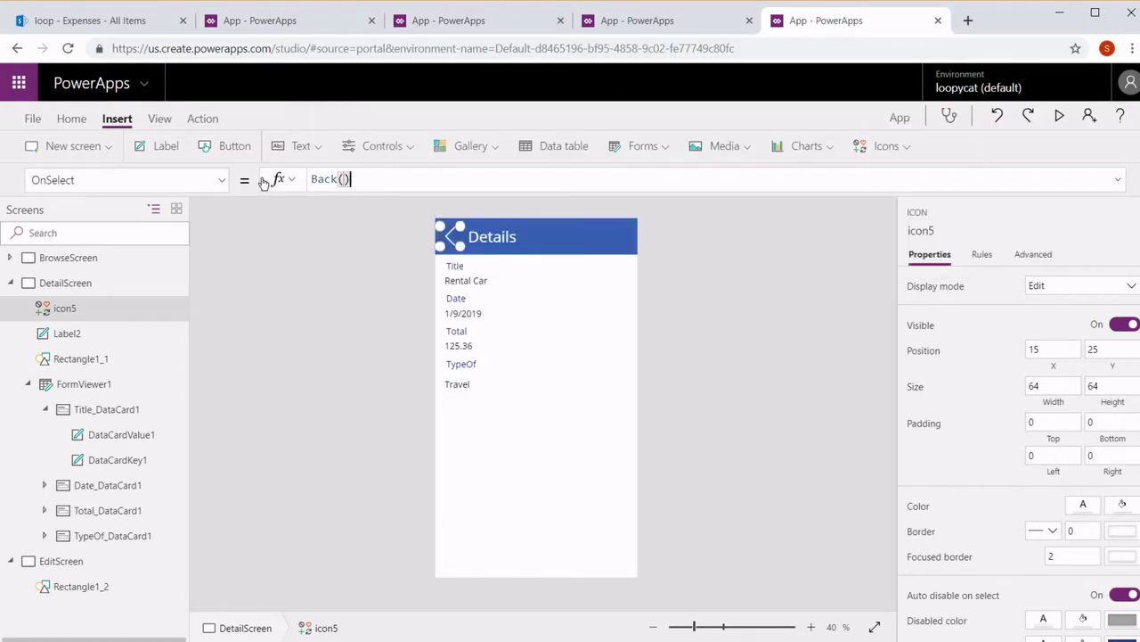
key(BackSpace)
key(BackSpace)
key(BackSpace)
key(BackSpace)
key(BackSpace)
key(BackSpace)
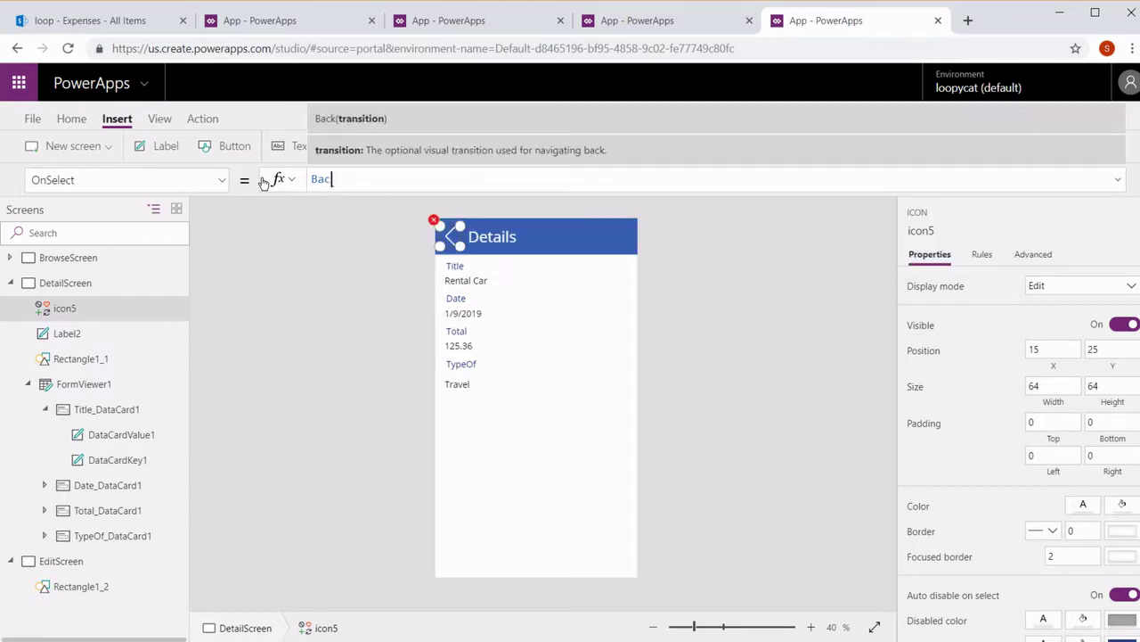
Step: Set the back icon's OnSelect formula to Navigate(BrowseScreen,ScreenTransition.None)
text(Navigate()
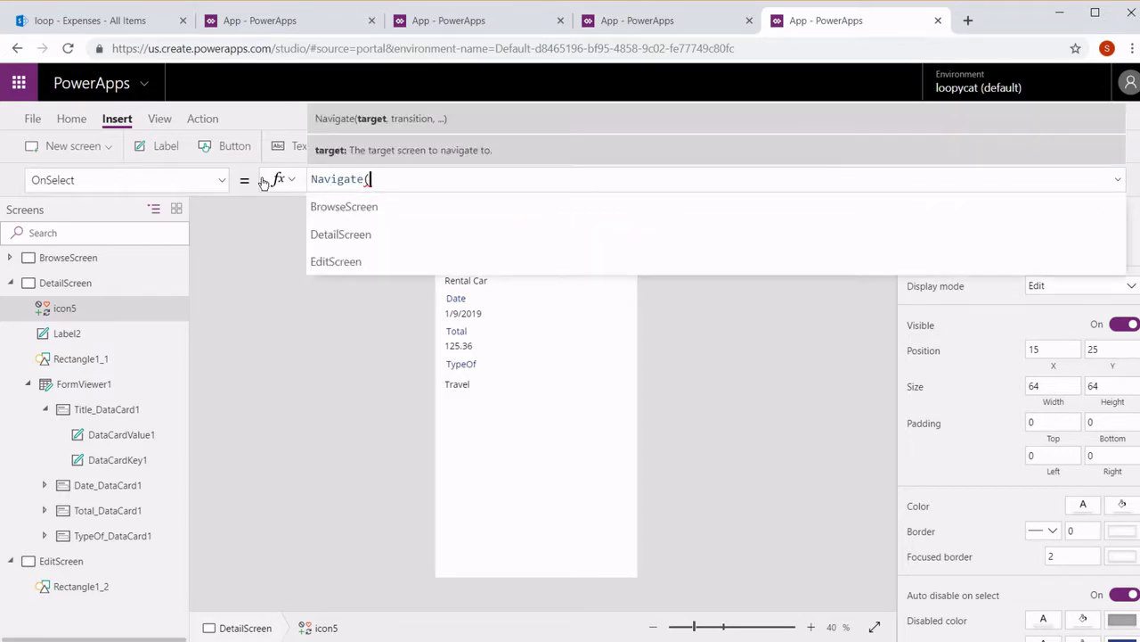
key(Down)
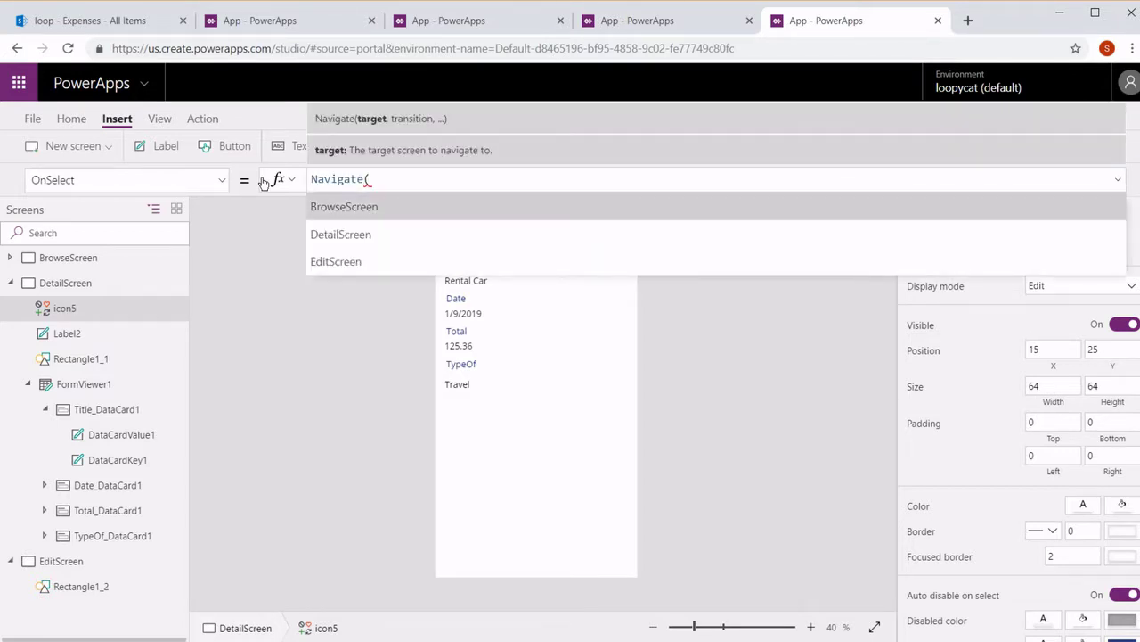
key(Tab)
text(,)
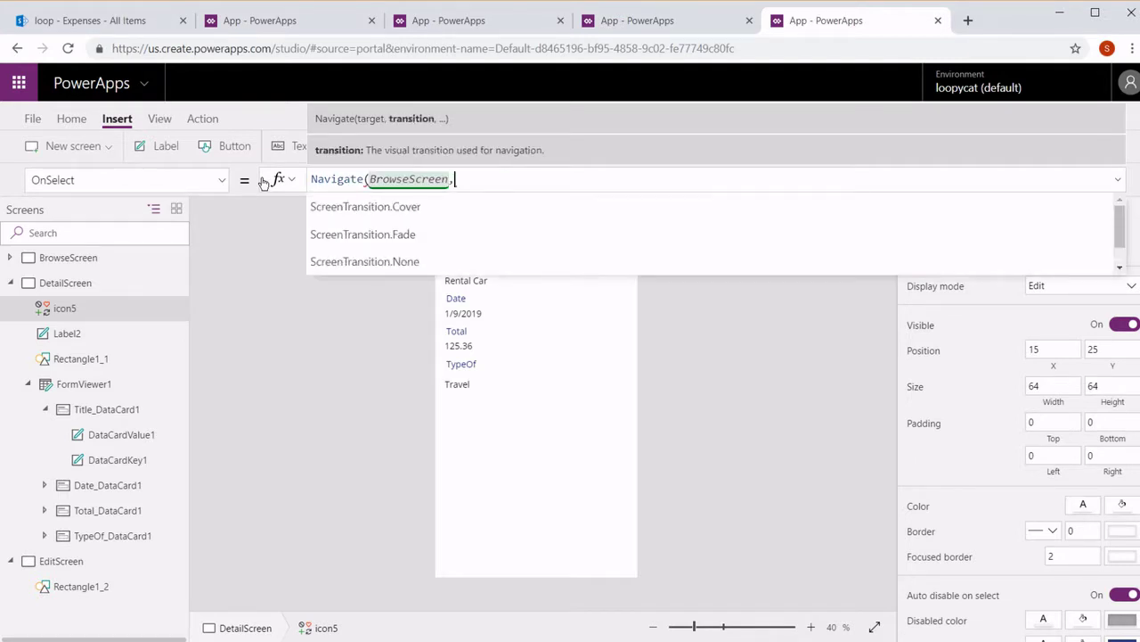
key(Down)
key(Down)
key(Down)
key(Tab)
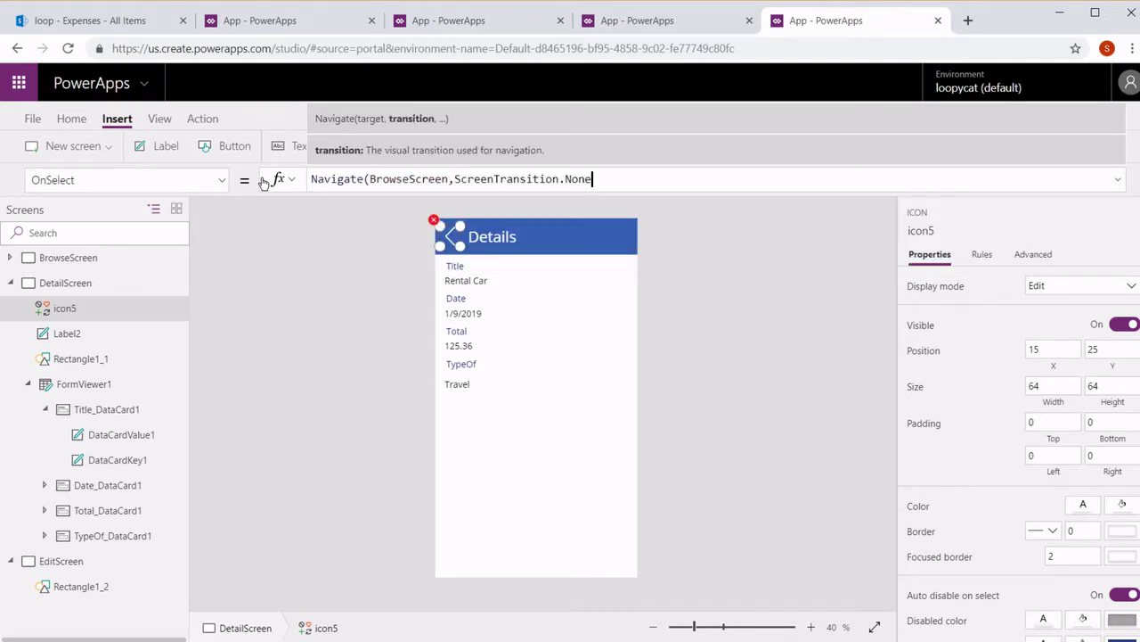
text())
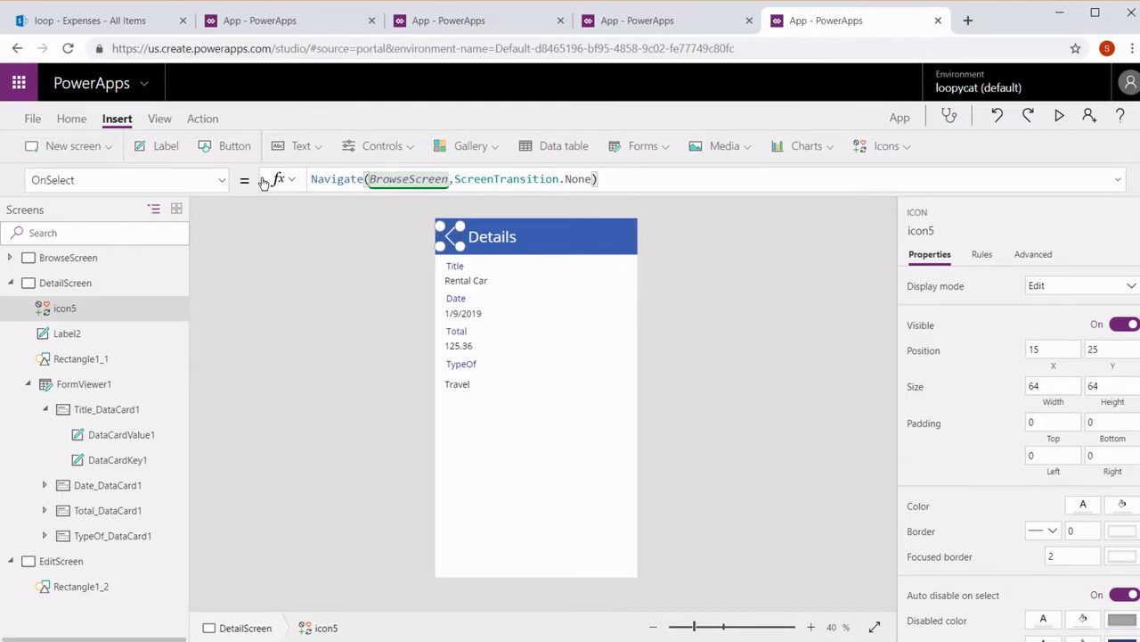
click(727, 250)
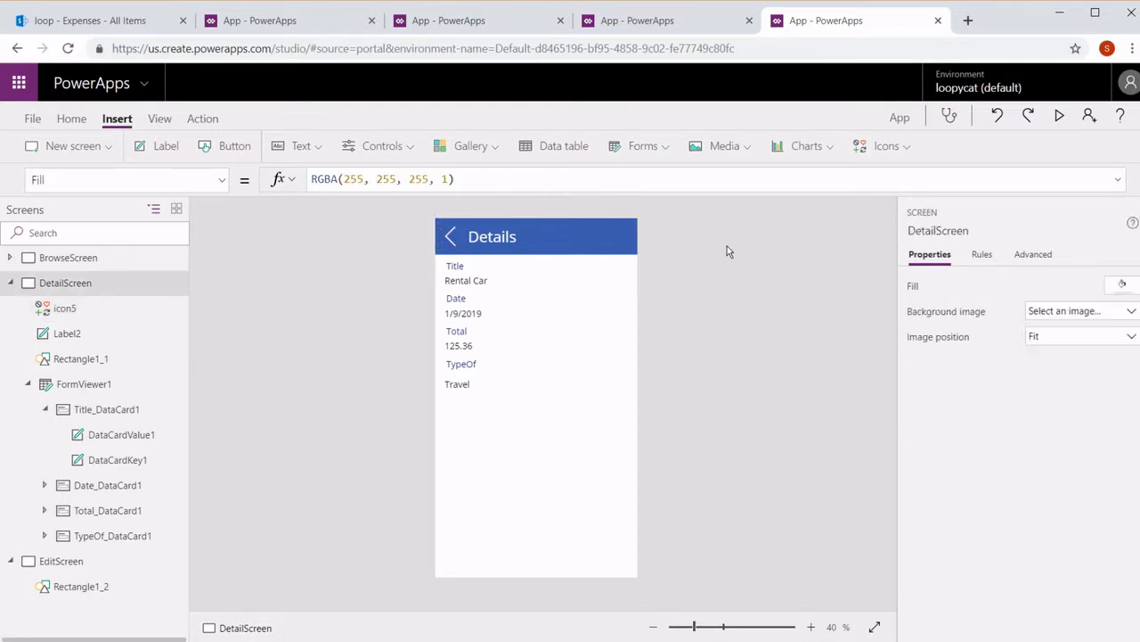
Step: Insert a Trash icon in the DetailScreen's header at about X 450, Y 34
click(886, 146)
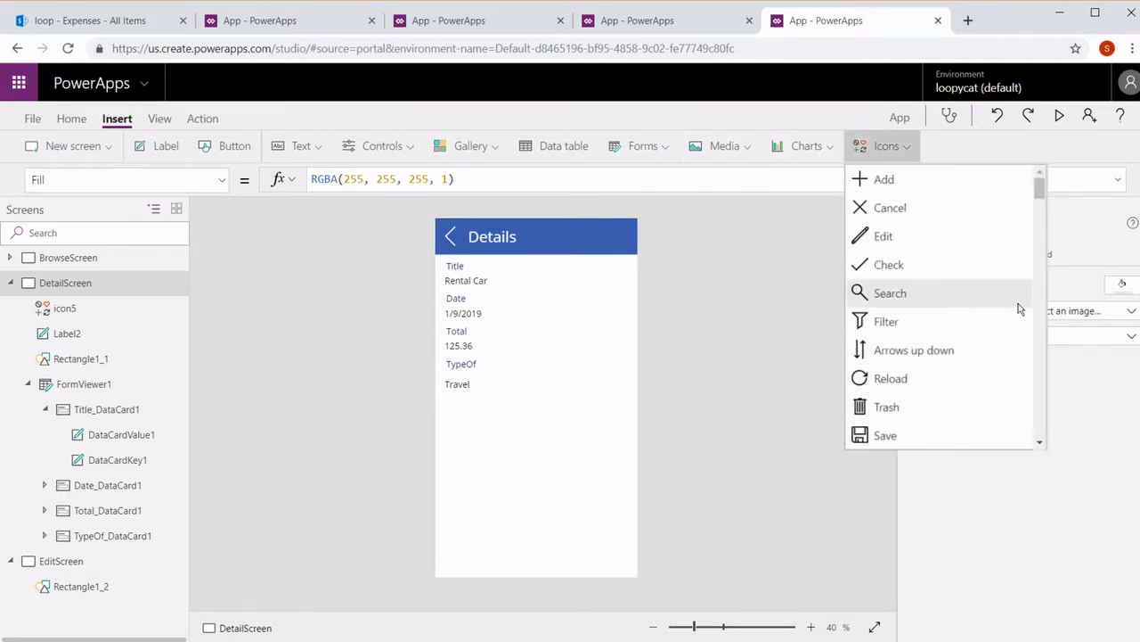
click(902, 407)
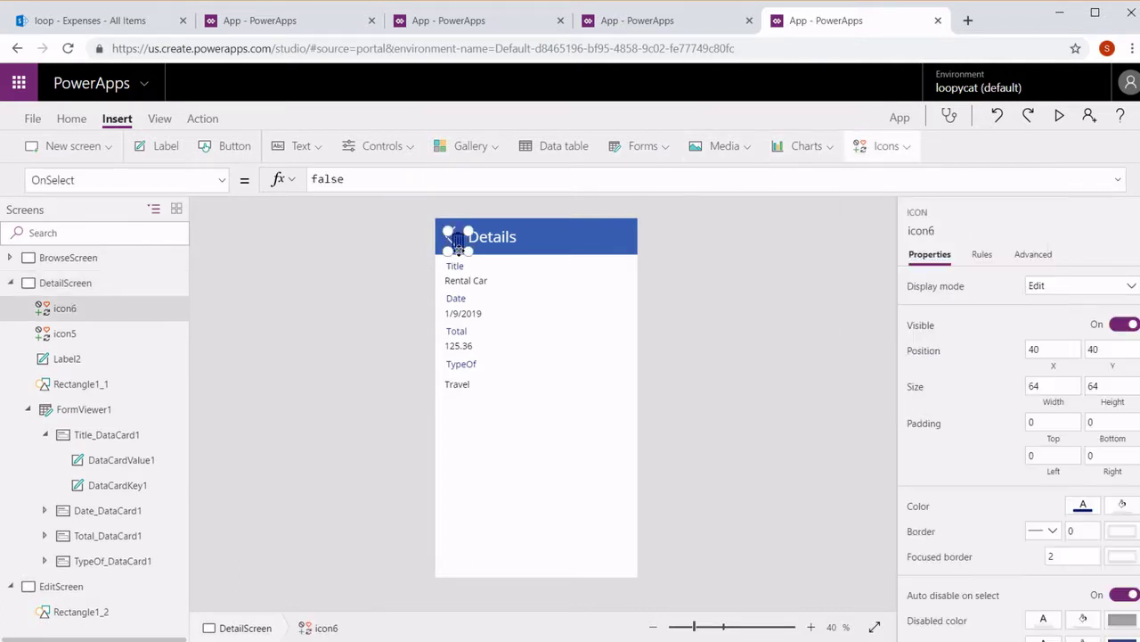
drag(458, 237, 584, 237)
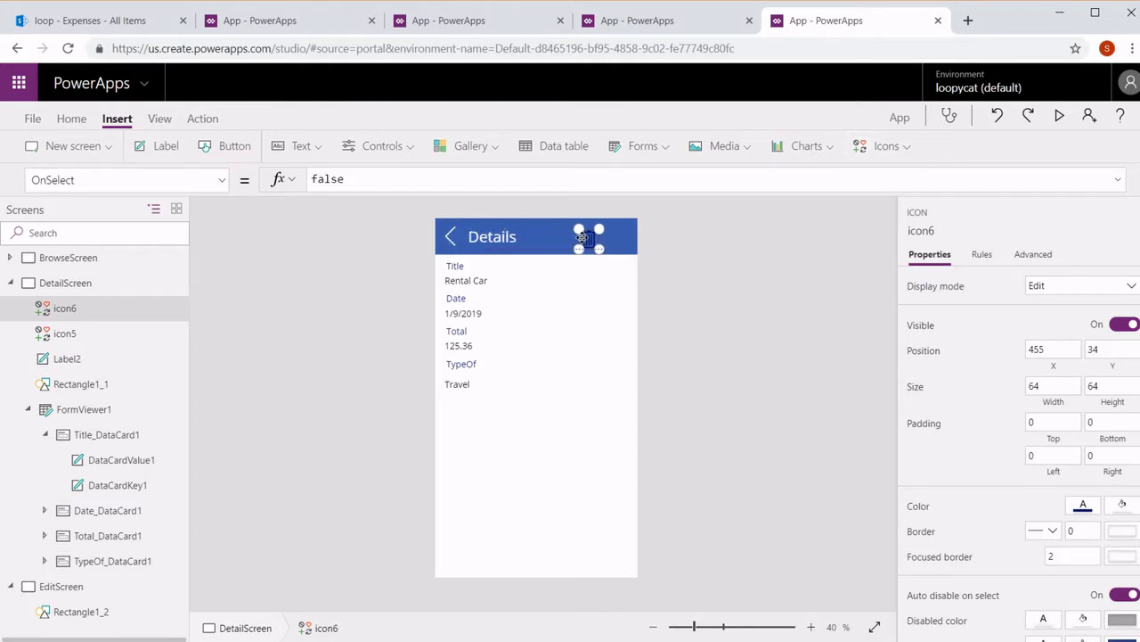
Step: Insert an Edit pencil icon beside the trash icon in the DetailScreen's header, at about X 542, Y 34
click(880, 146)
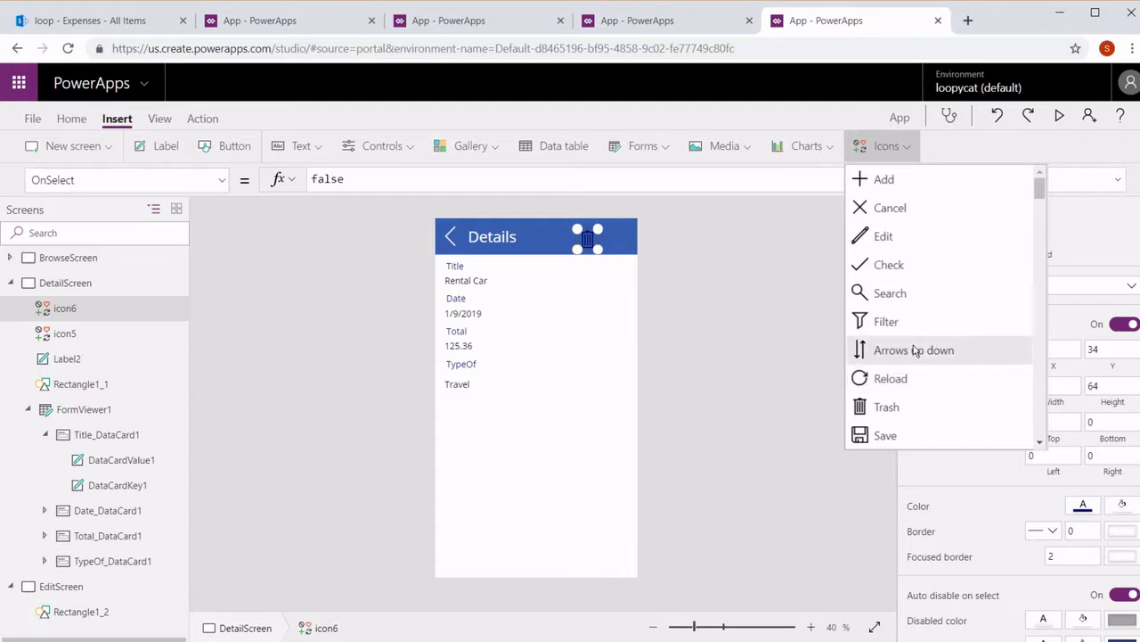
click(895, 264)
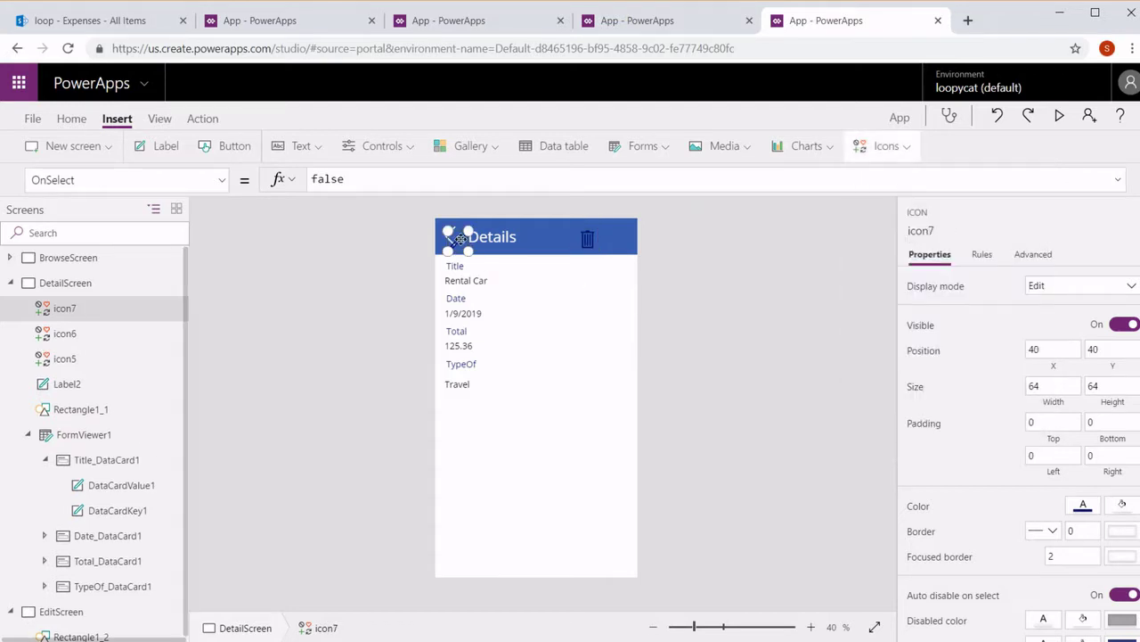
drag(463, 238, 620, 238)
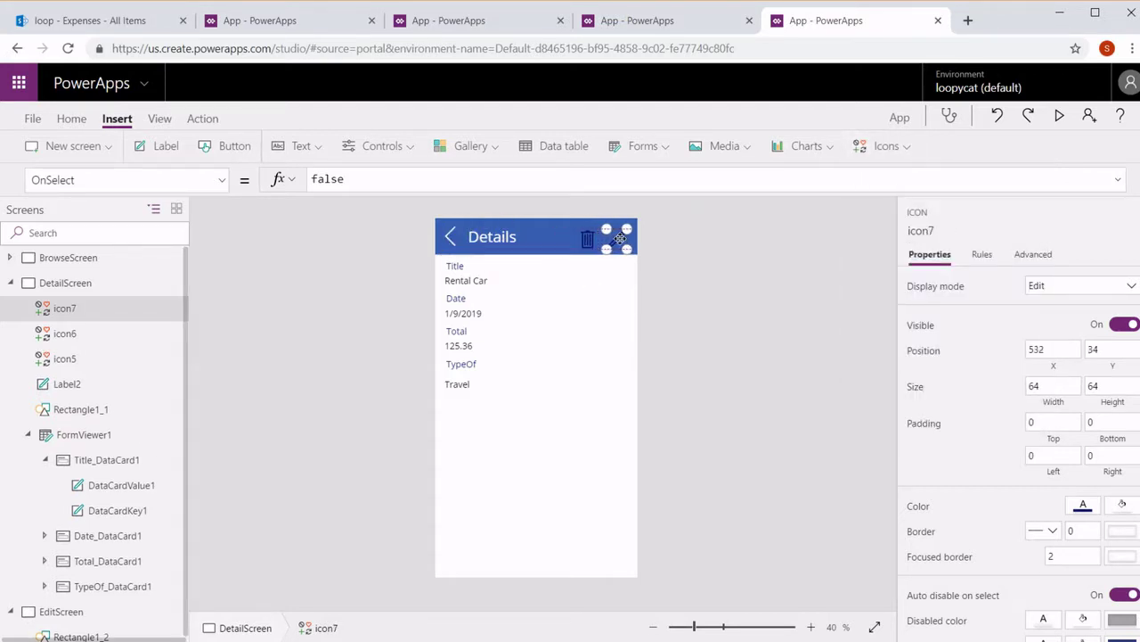
click(668, 240)
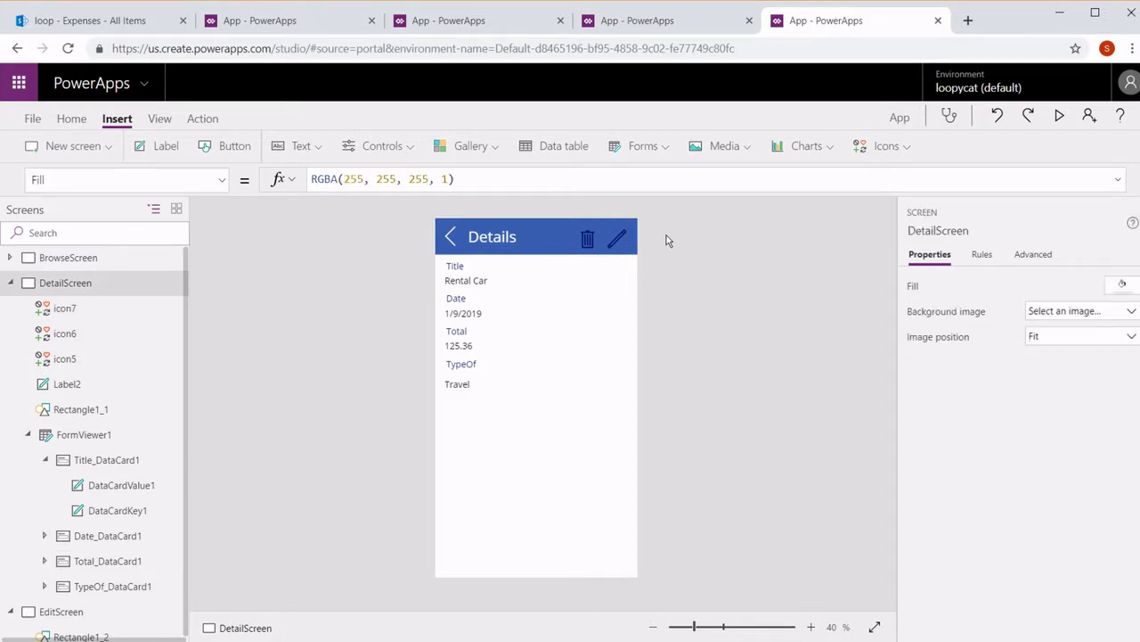
Step: Color the trash and pencil icons in the DetailScreen's header white
click(594, 239)
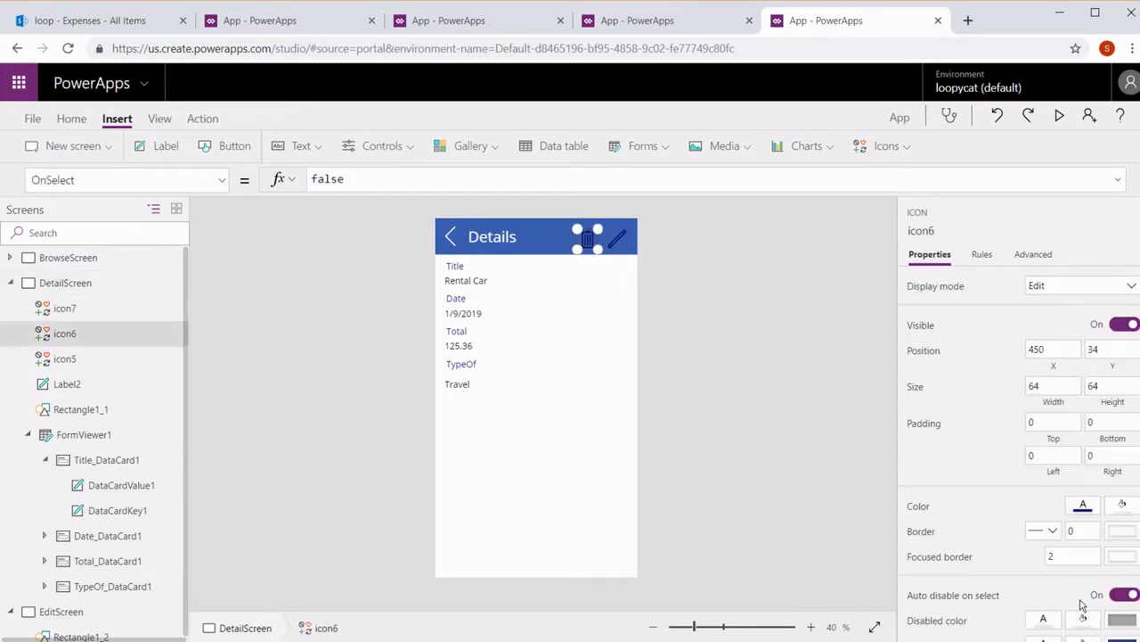
click(1083, 506)
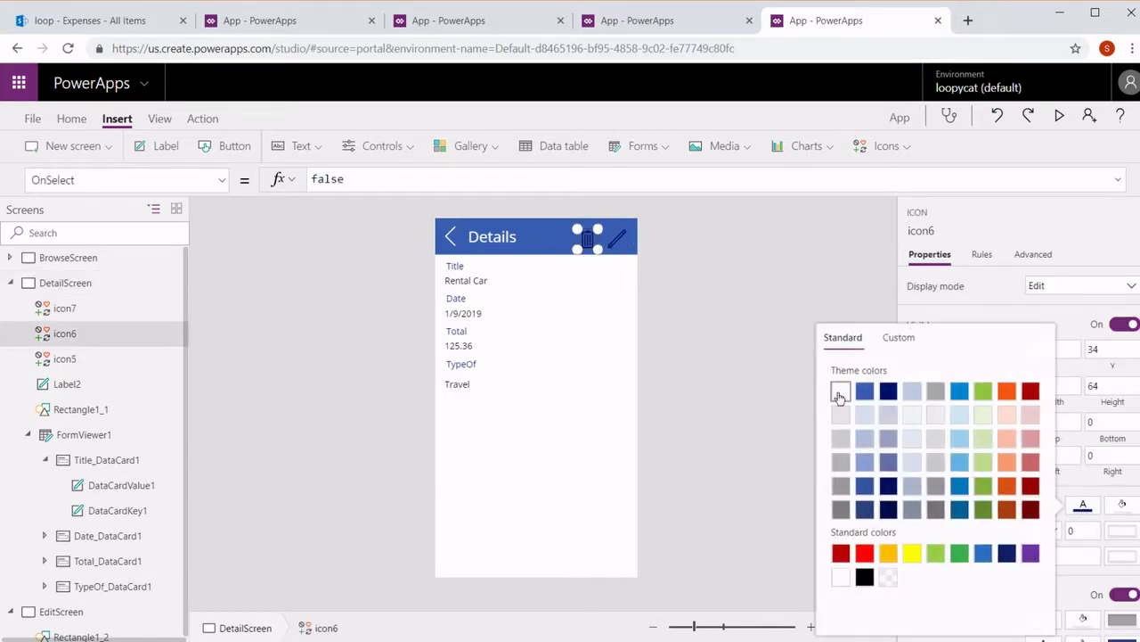
click(839, 393)
click(621, 243)
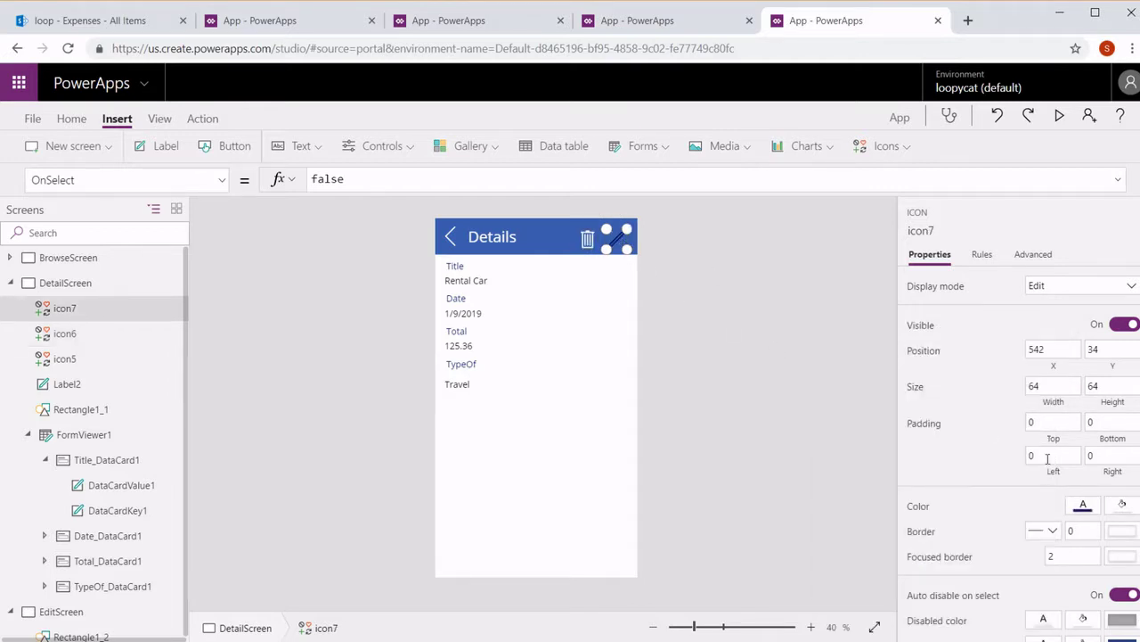
click(1094, 508)
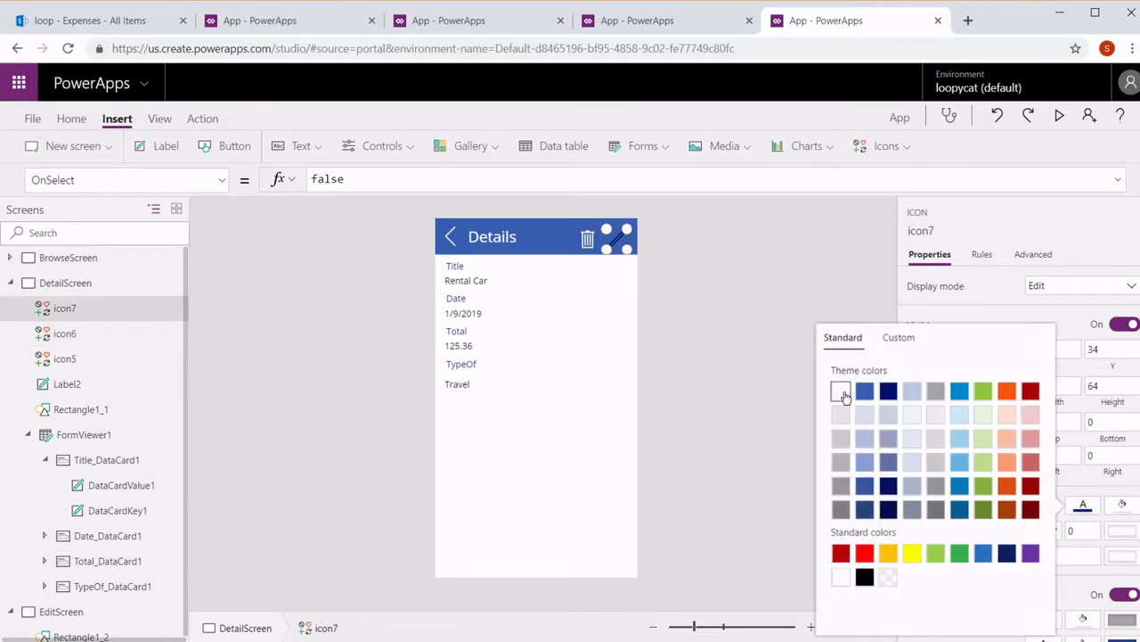
click(841, 390)
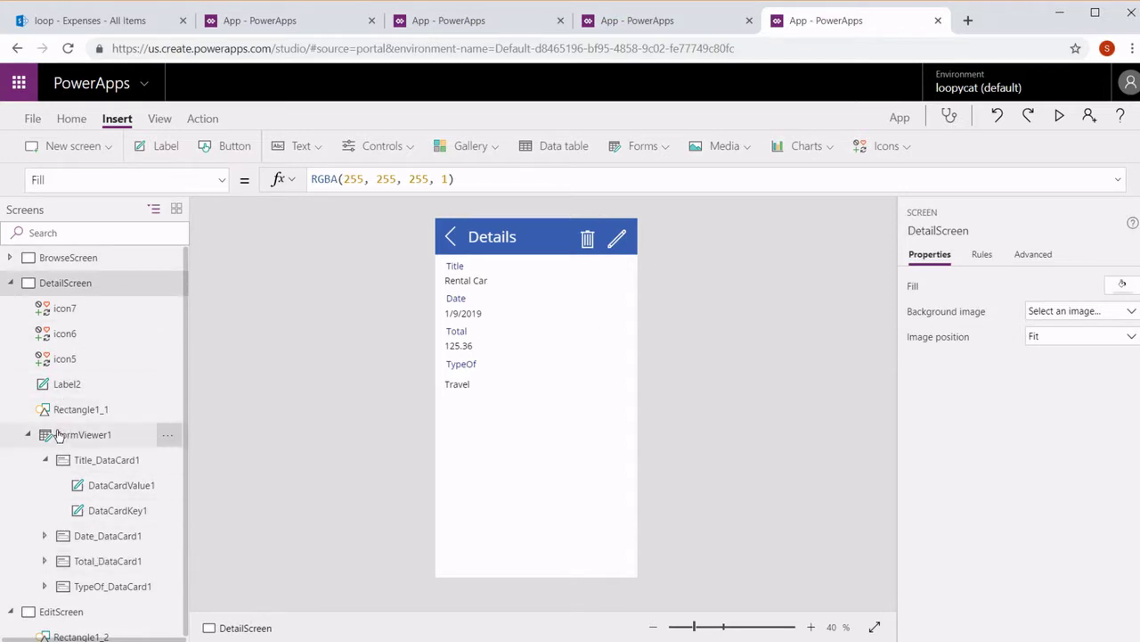
Step: Insert an edit form on the EditScreen and connect it to the Expenses data source
click(10, 282)
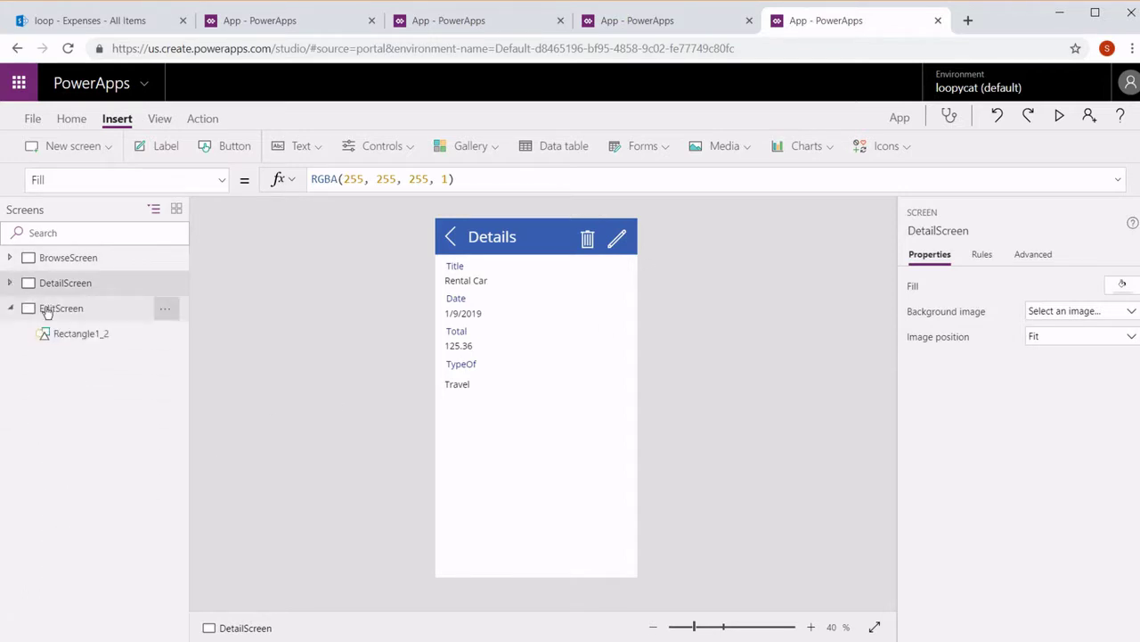
click(47, 308)
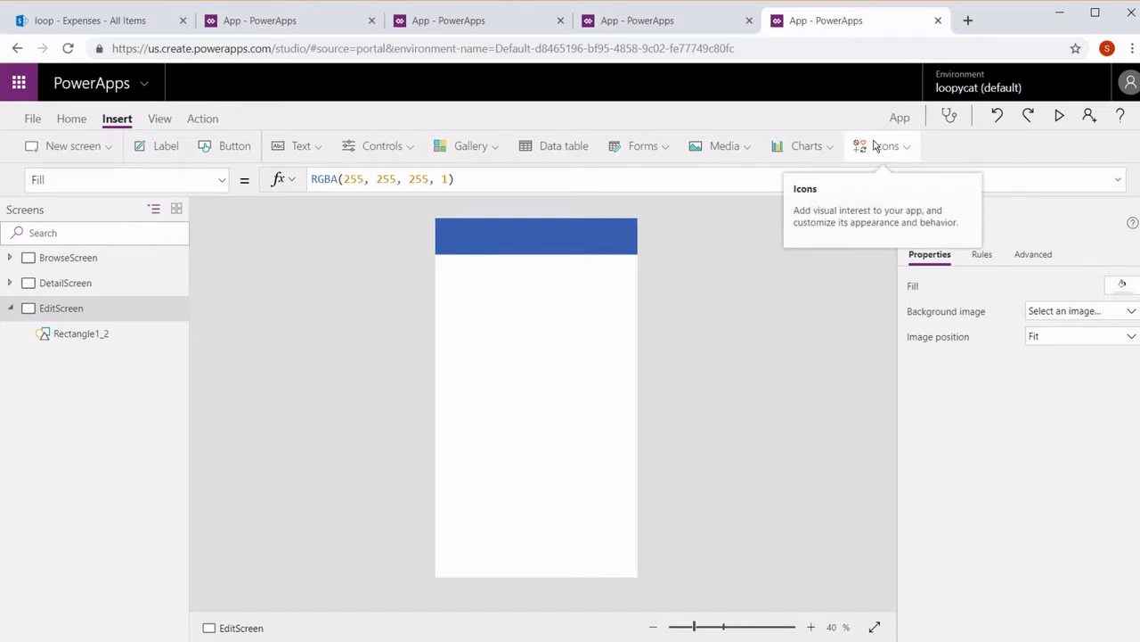
click(642, 147)
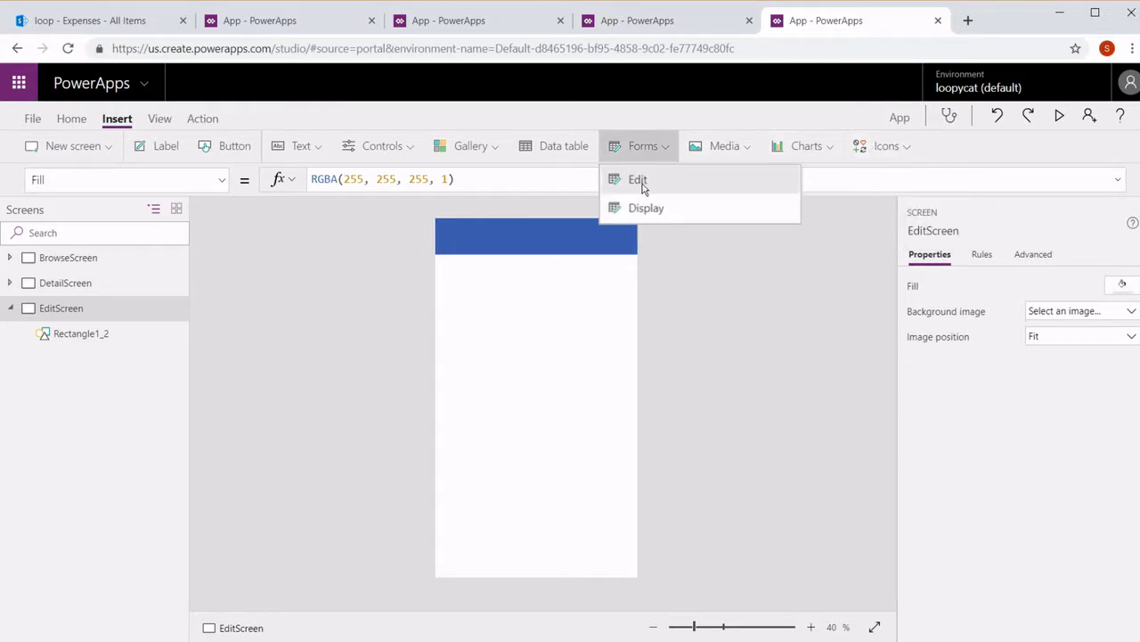
click(638, 181)
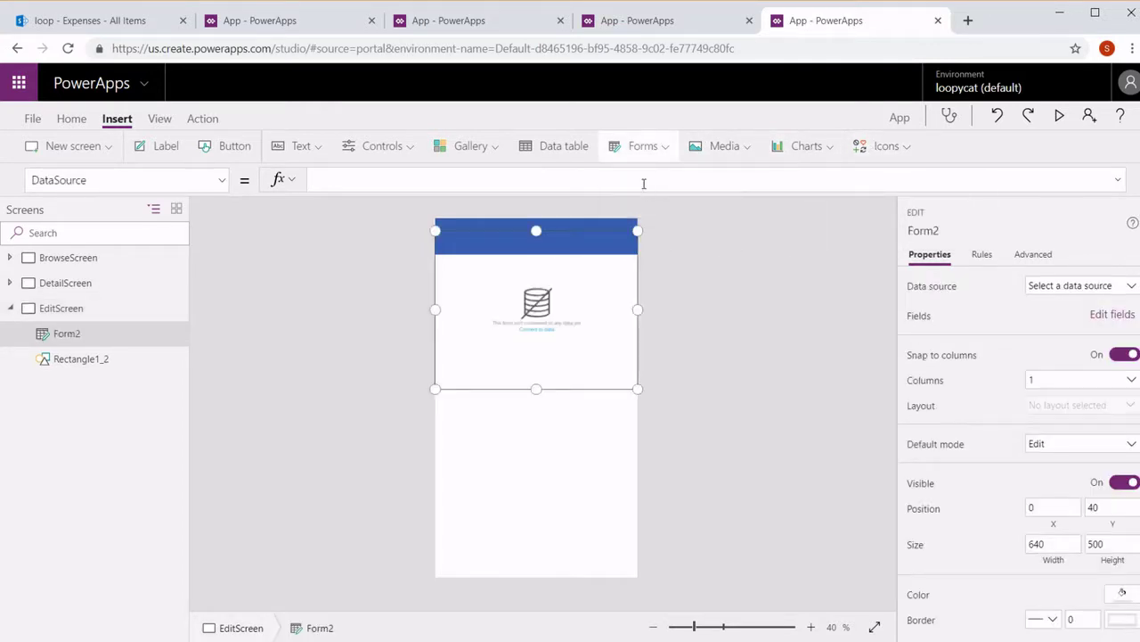
click(1047, 289)
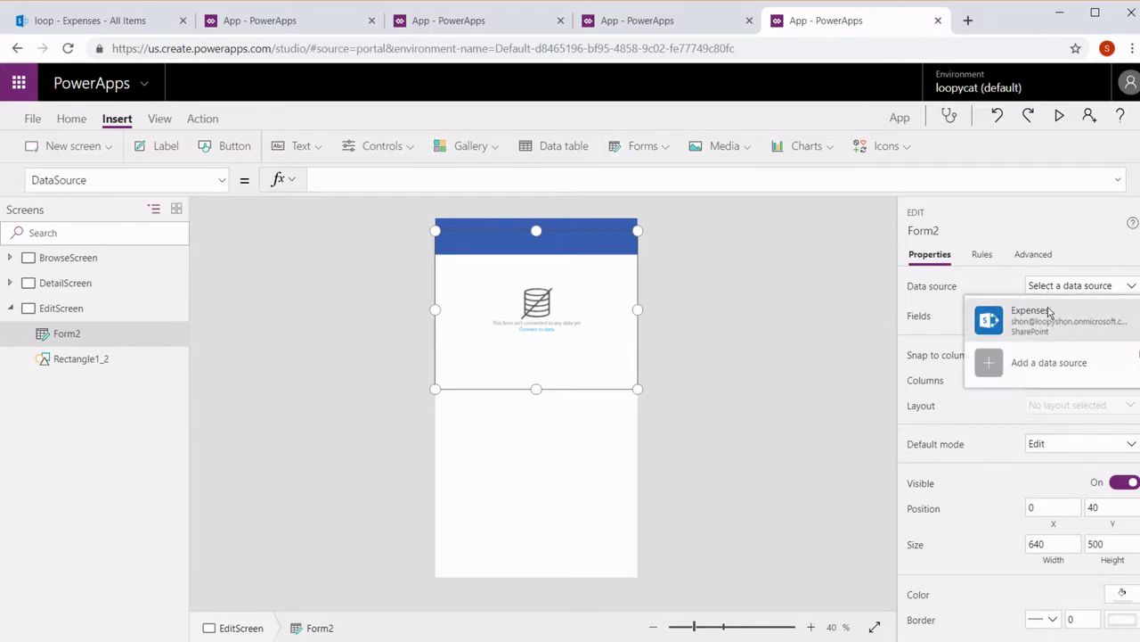
click(1033, 313)
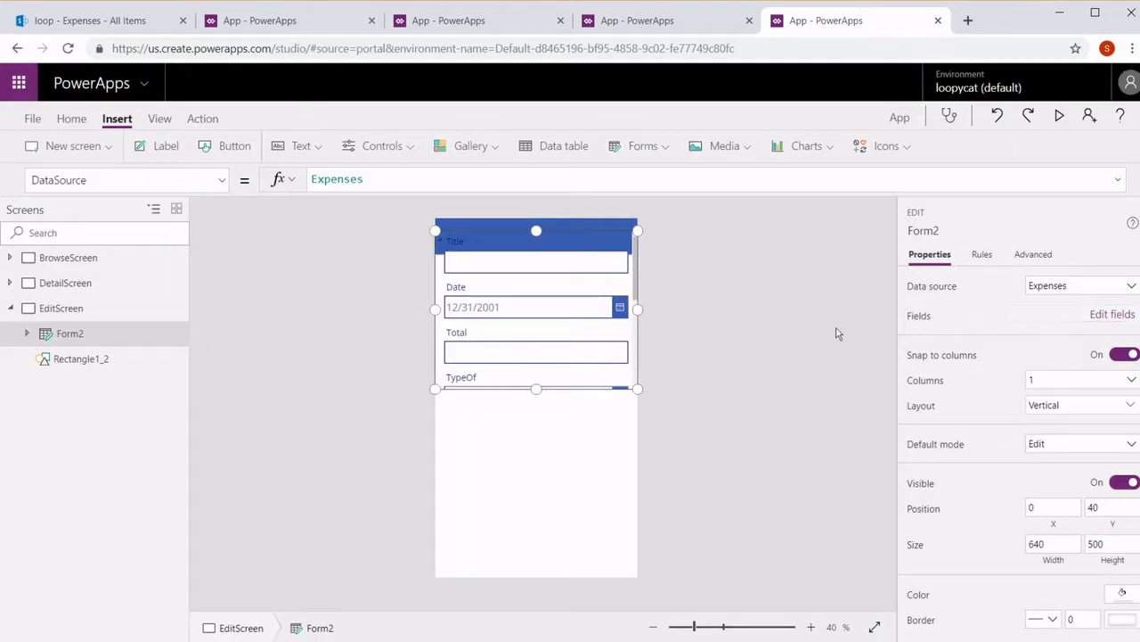
Step: Fit the edit form below the header at Y 115 with a height of about 1021, and delete its Attachments card
drag(578, 229, 579, 253)
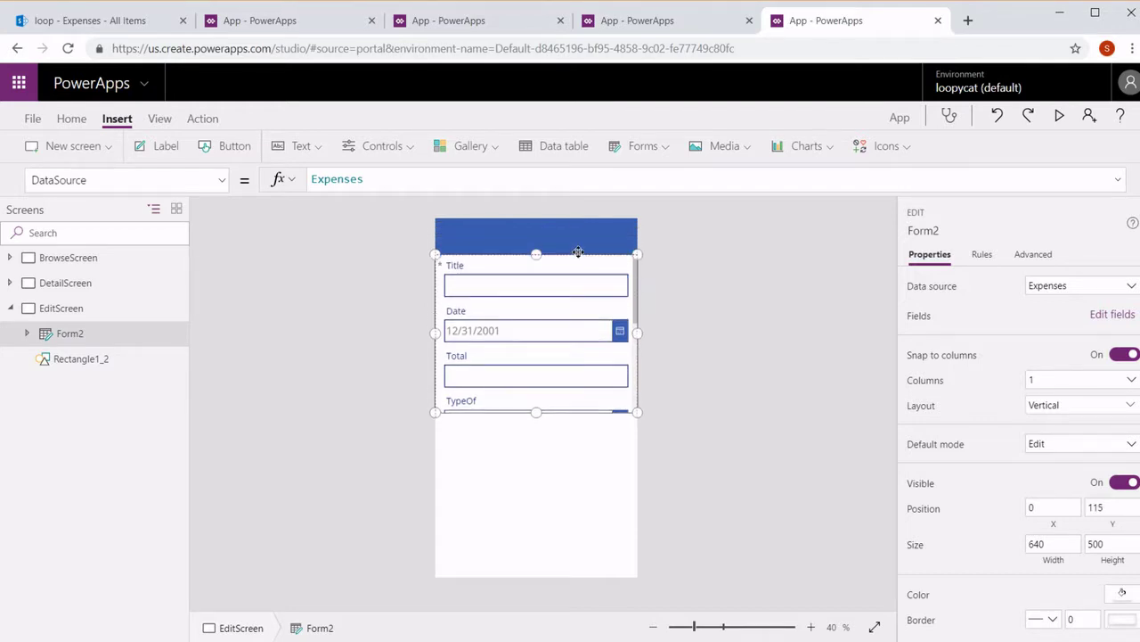
drag(535, 413, 540, 580)
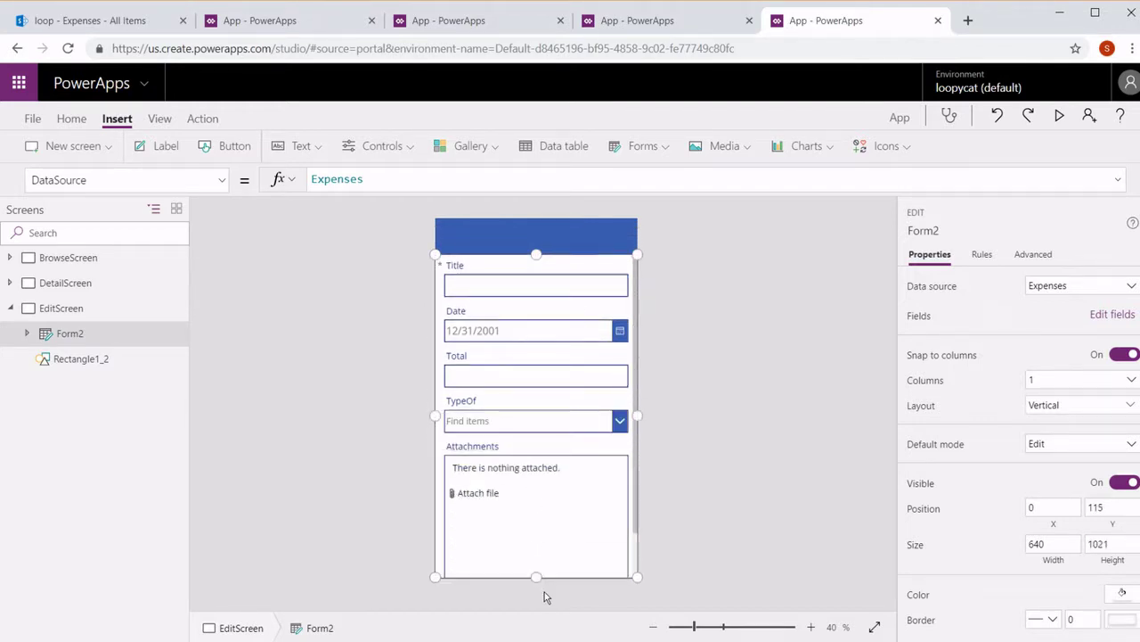
click(27, 333)
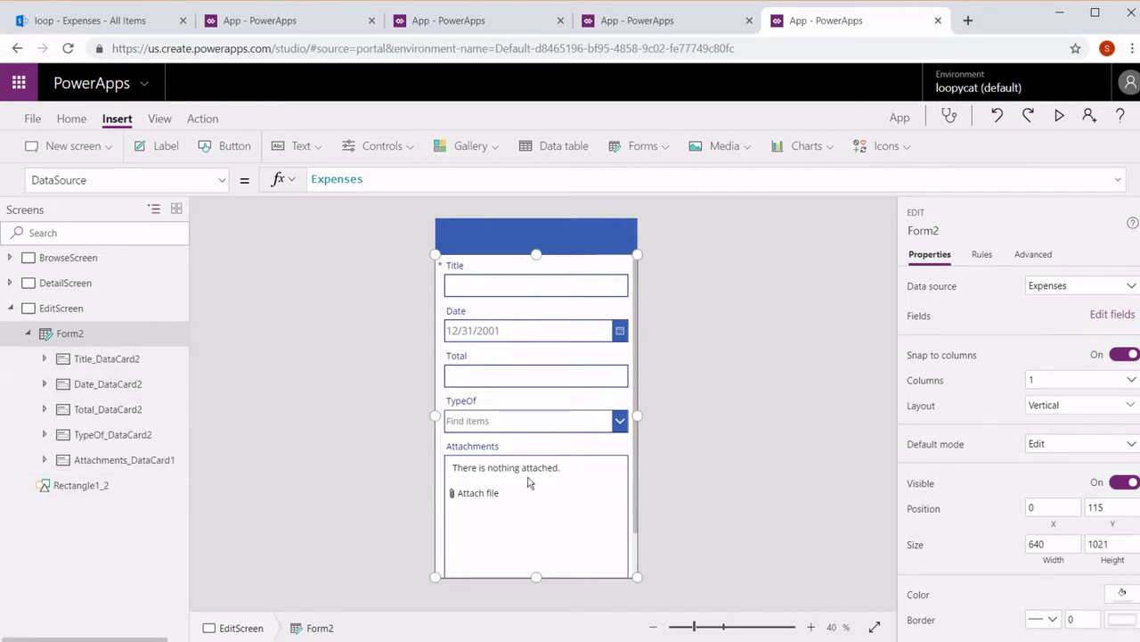
click(108, 460)
key(Delete)
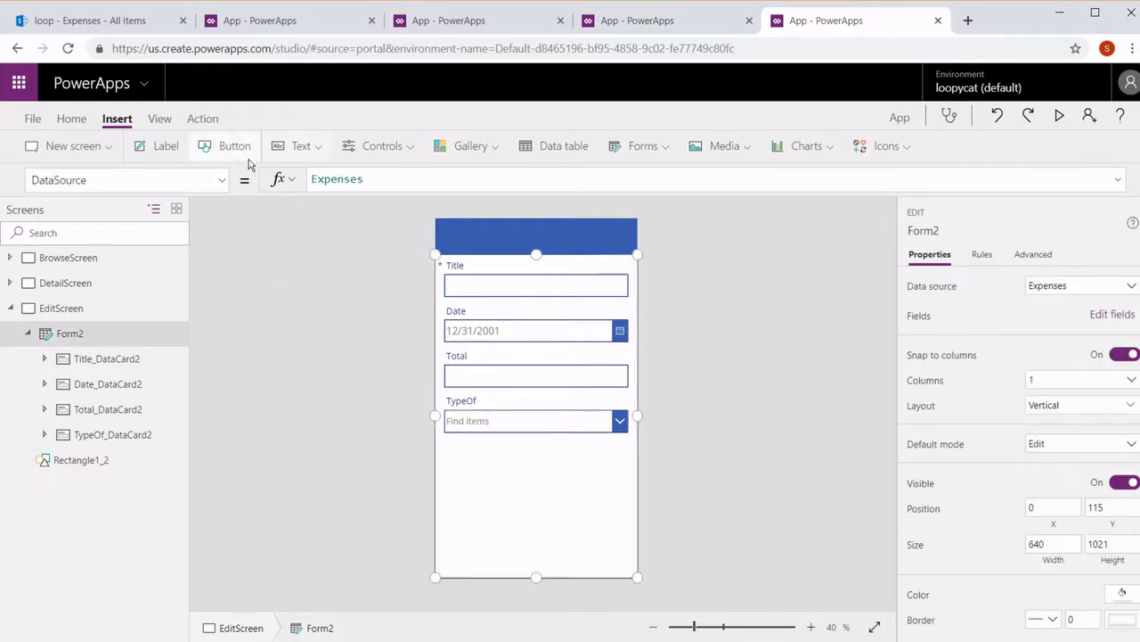
Step: Set the edit form's Item property to Gallery1.Selected
click(223, 182)
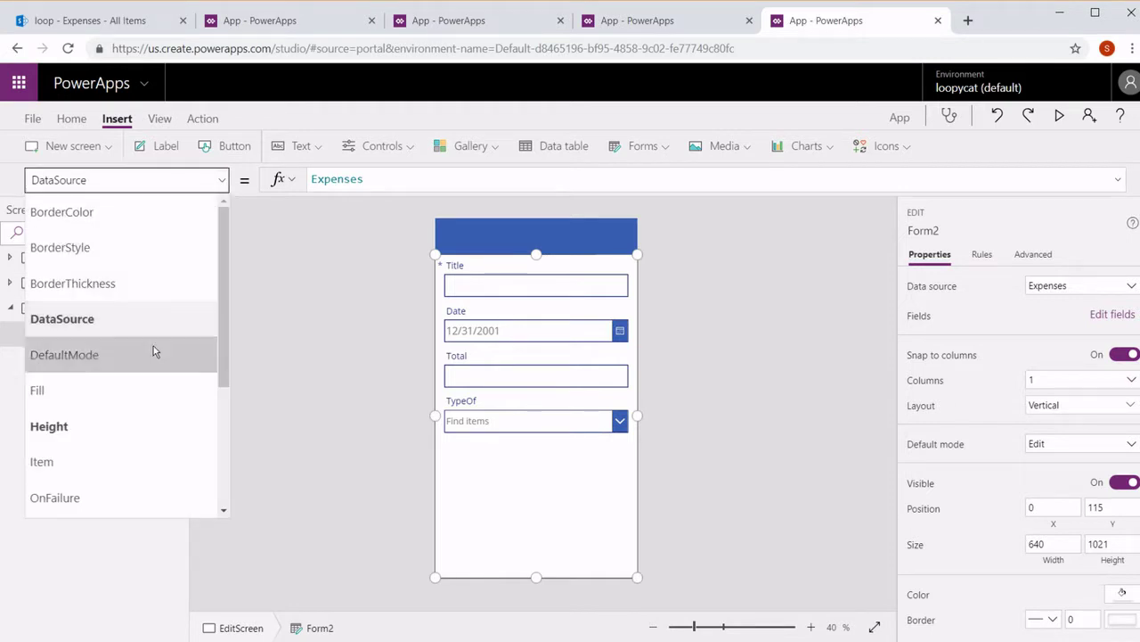
click(145, 460)
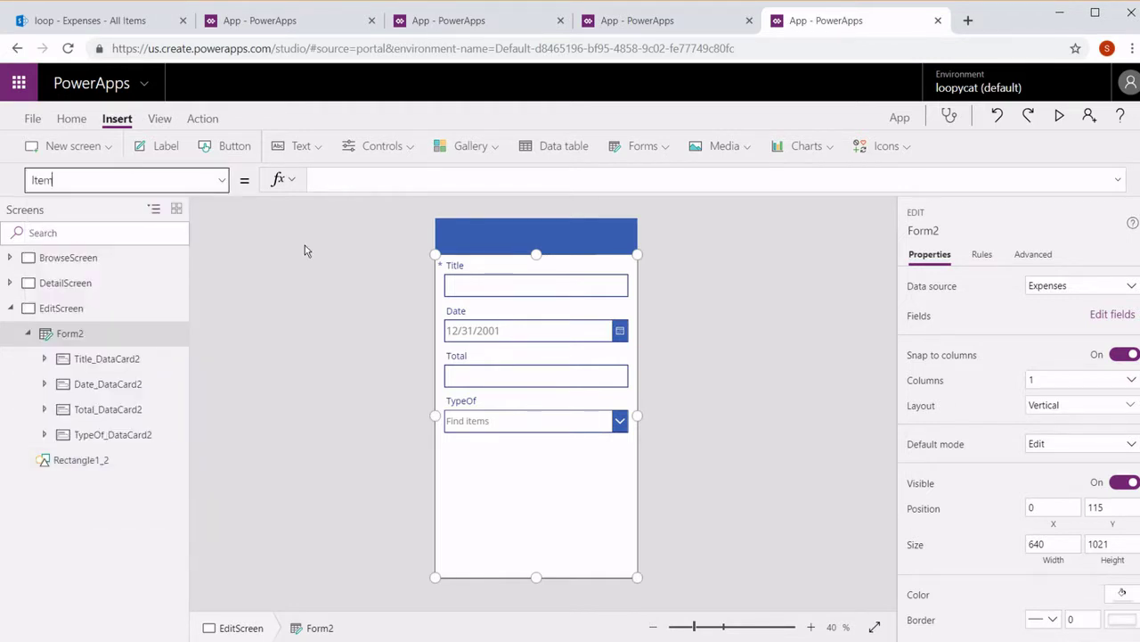
click(391, 178)
text(Gallery)
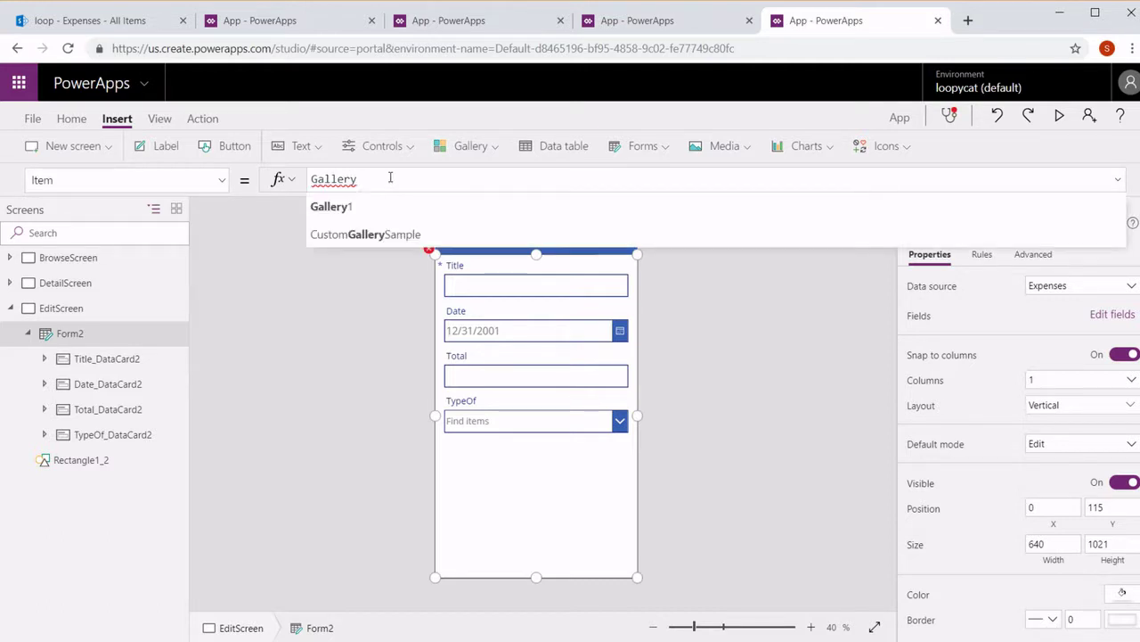
text(1.s)
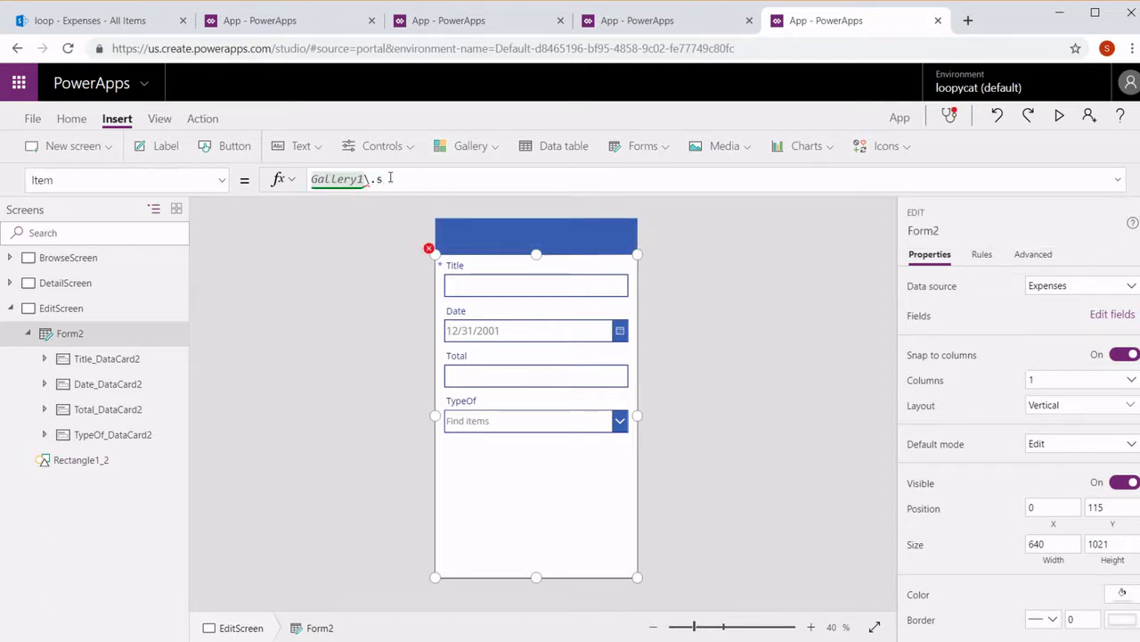
key(BackSpace)
key(BackSpace)
key(BackSpace)
text(.s)
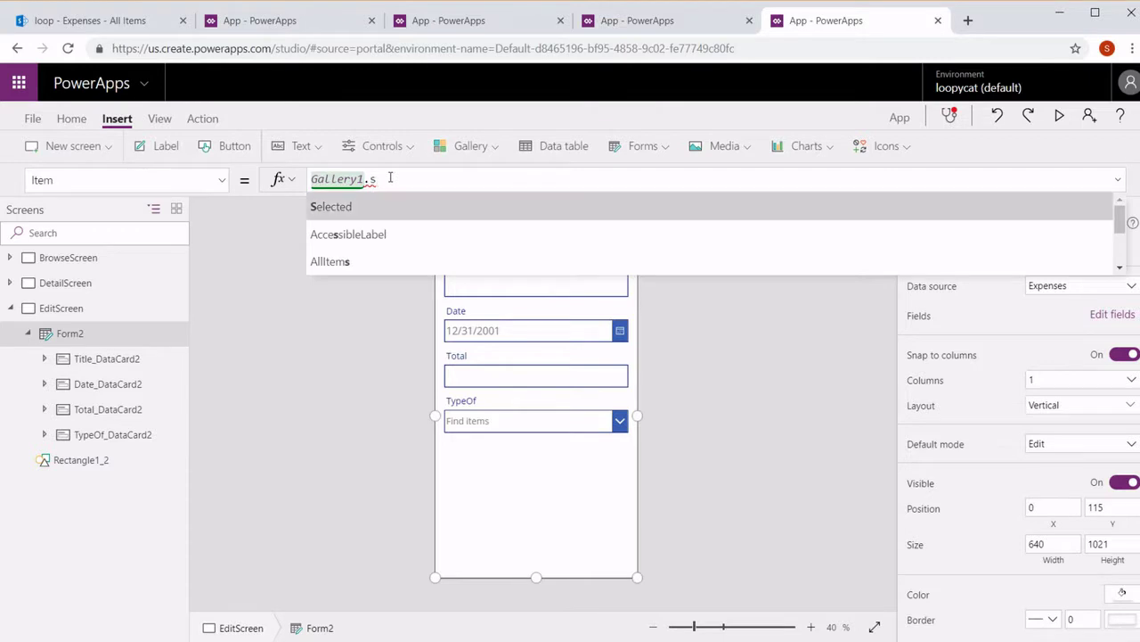
key(Tab)
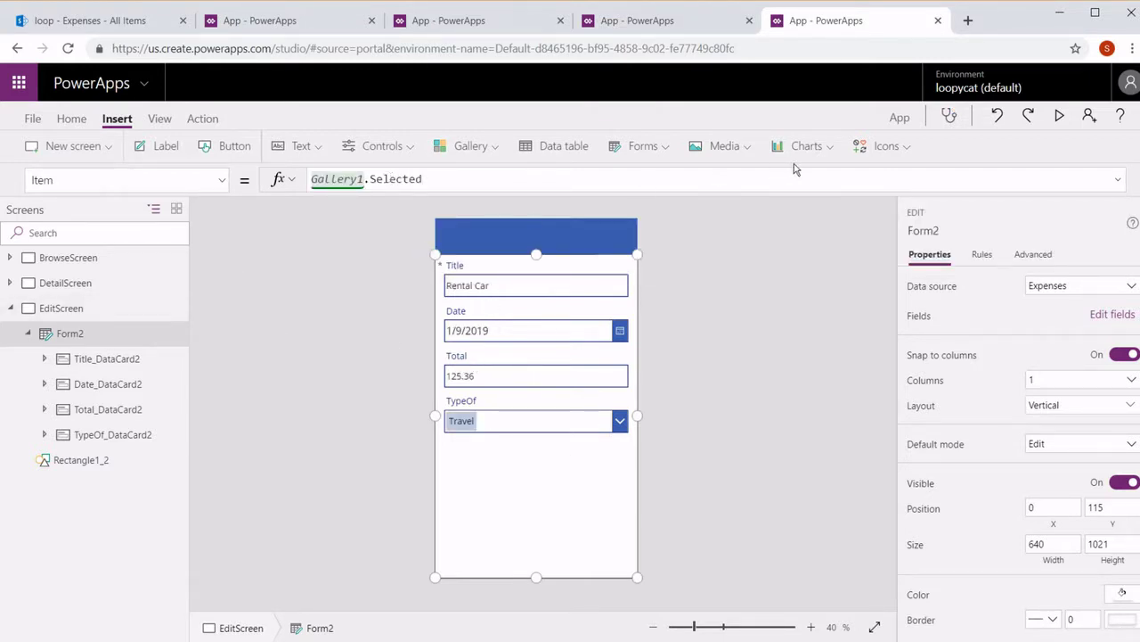
Step: Insert a Cancel icon at the left end of the EditScreen's header, at about X 20, Y 25
click(884, 146)
click(890, 209)
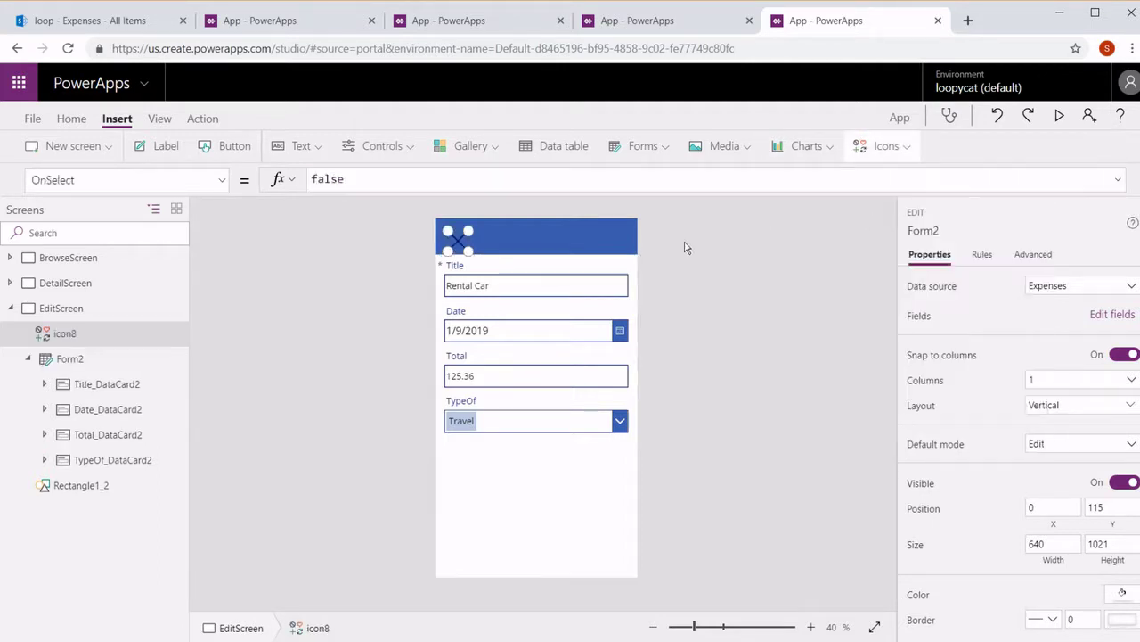
drag(449, 235, 445, 235)
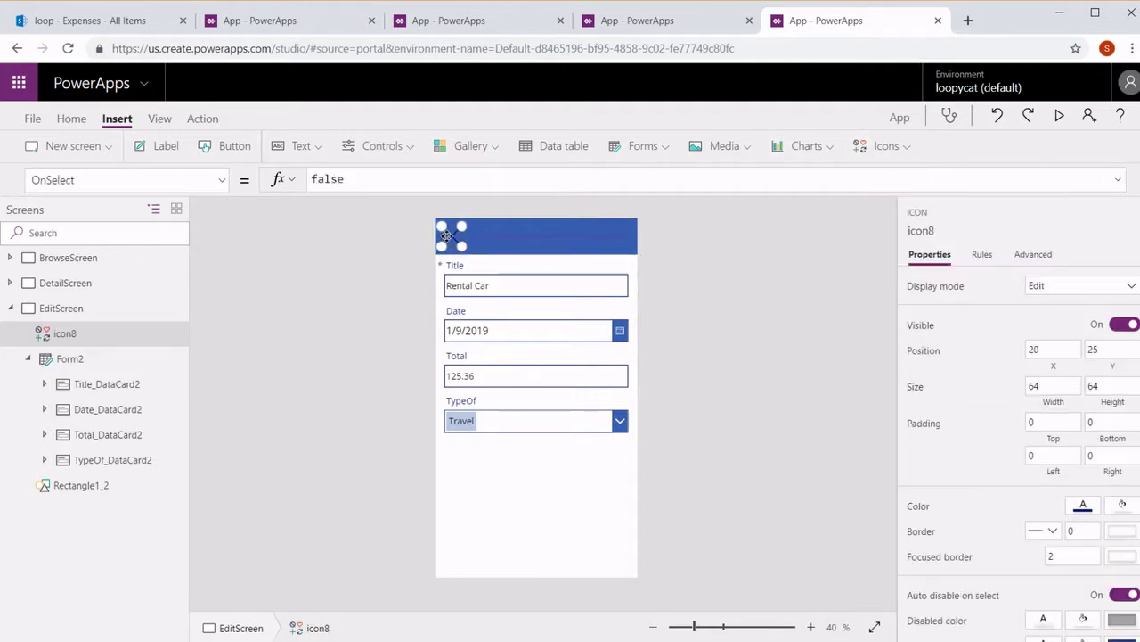
Step: Insert a label beside the Cancel icon in the EditScreen's header, at about X 100, Y 12 and sized about 352 by 92
click(173, 147)
drag(512, 239, 526, 231)
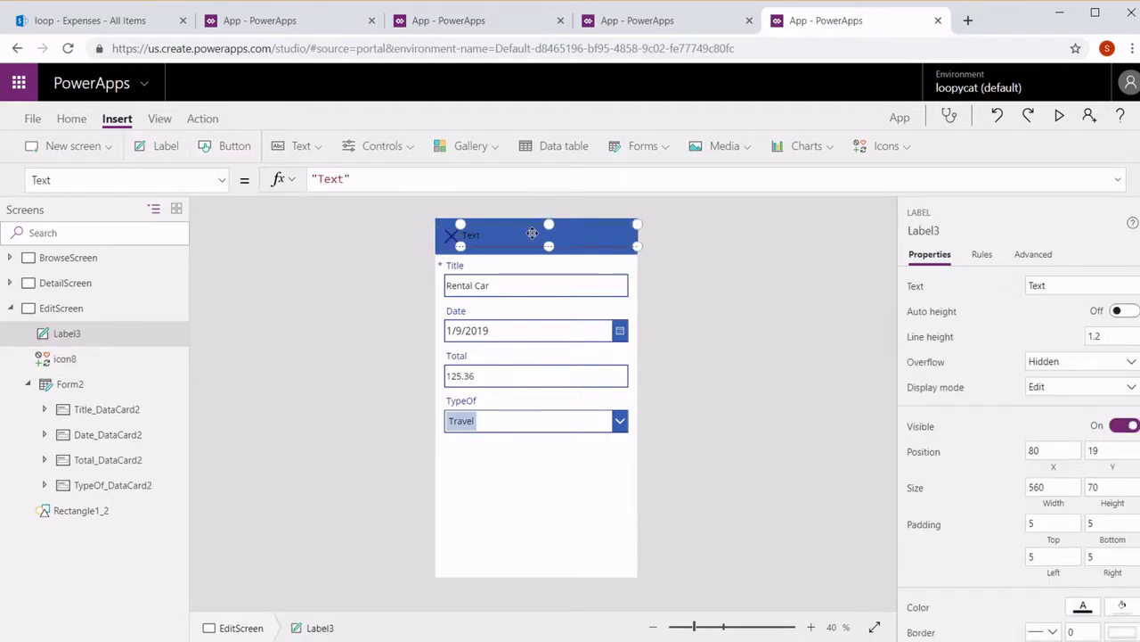
drag(461, 246, 467, 251)
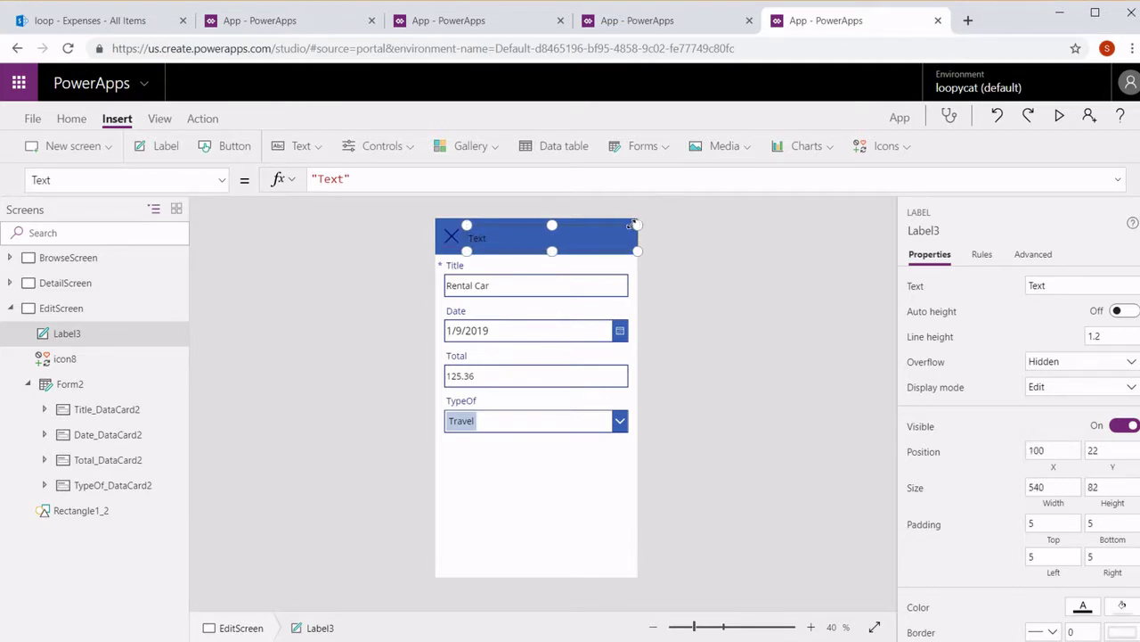
drag(637, 225, 579, 222)
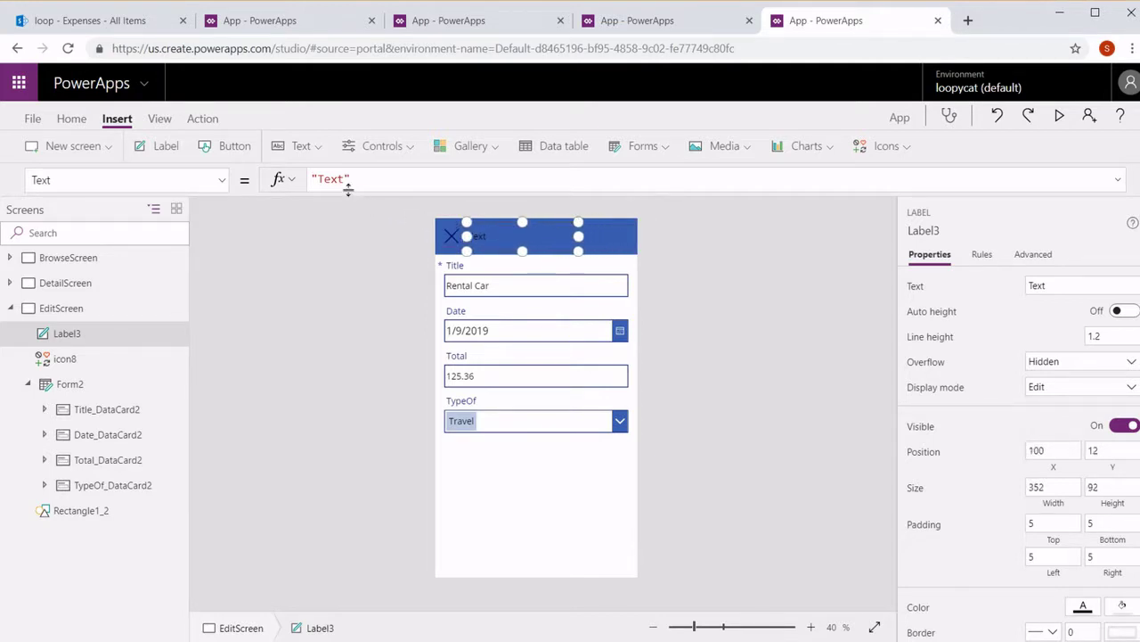
Step: Change the EditScreen header label's text to "Edit" and format it as white at font size 36
drag(344, 179, 322, 178)
text(Edit)
click(78, 120)
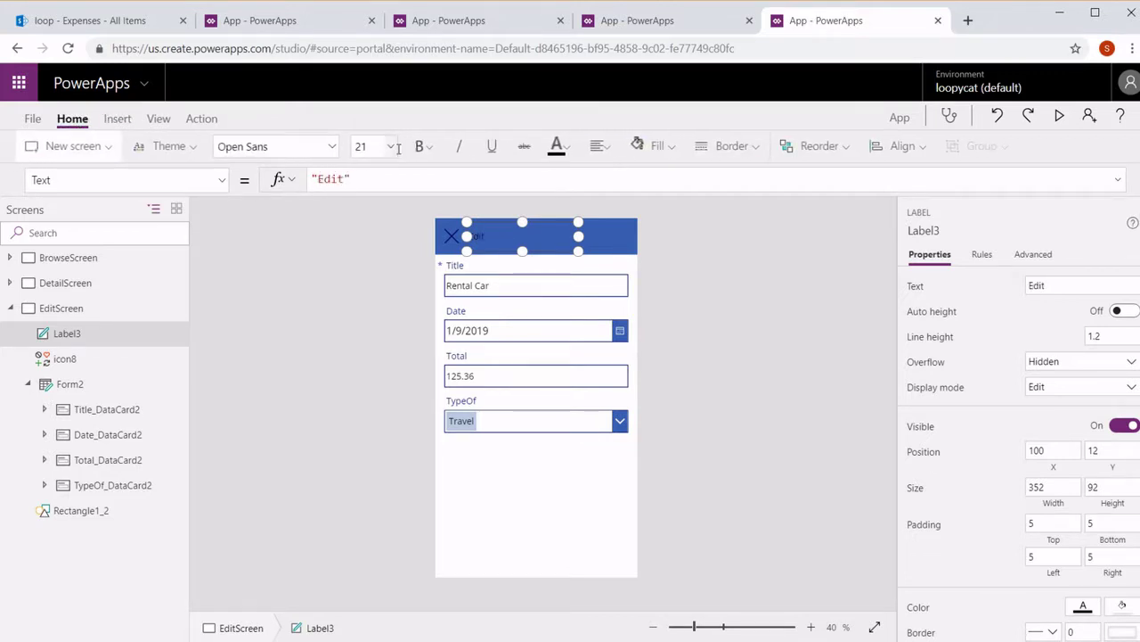
click(390, 148)
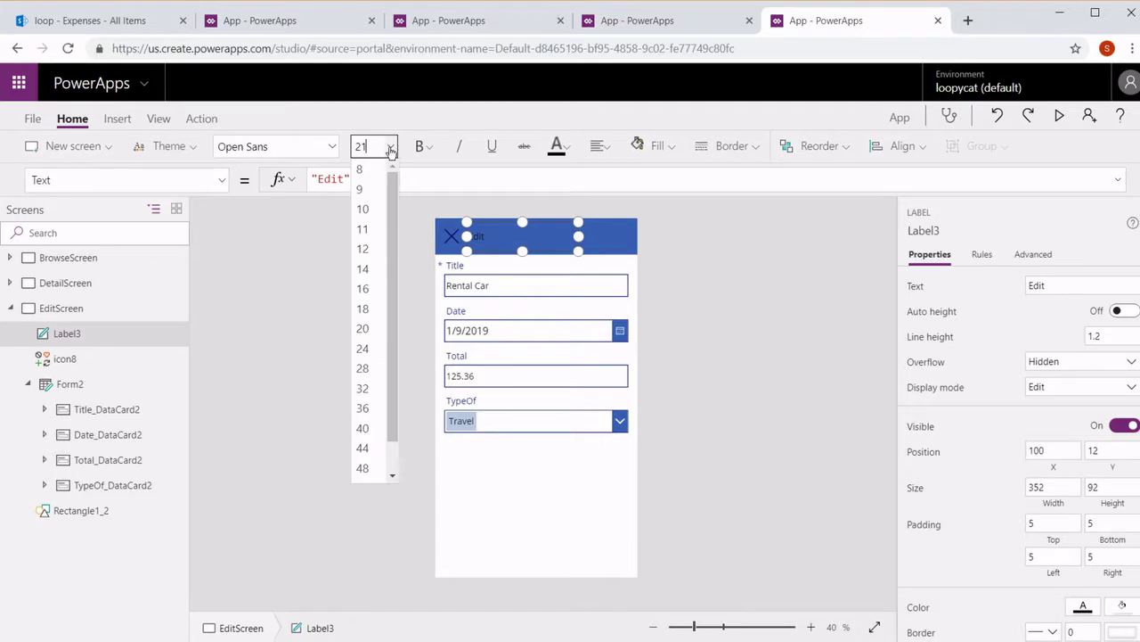
click(381, 419)
click(563, 148)
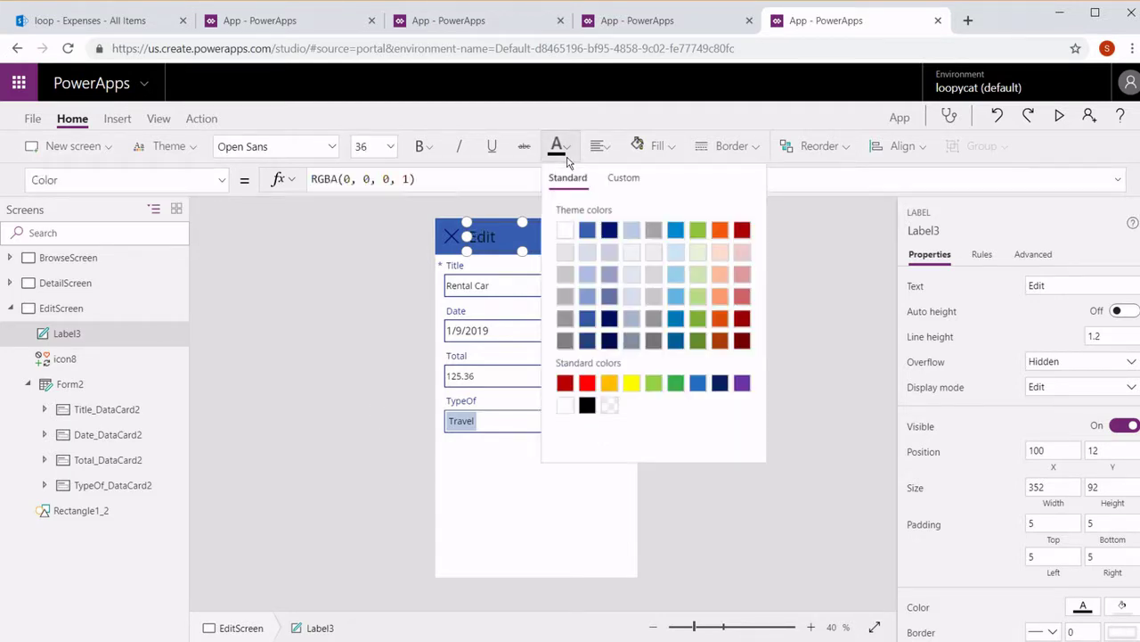
click(565, 234)
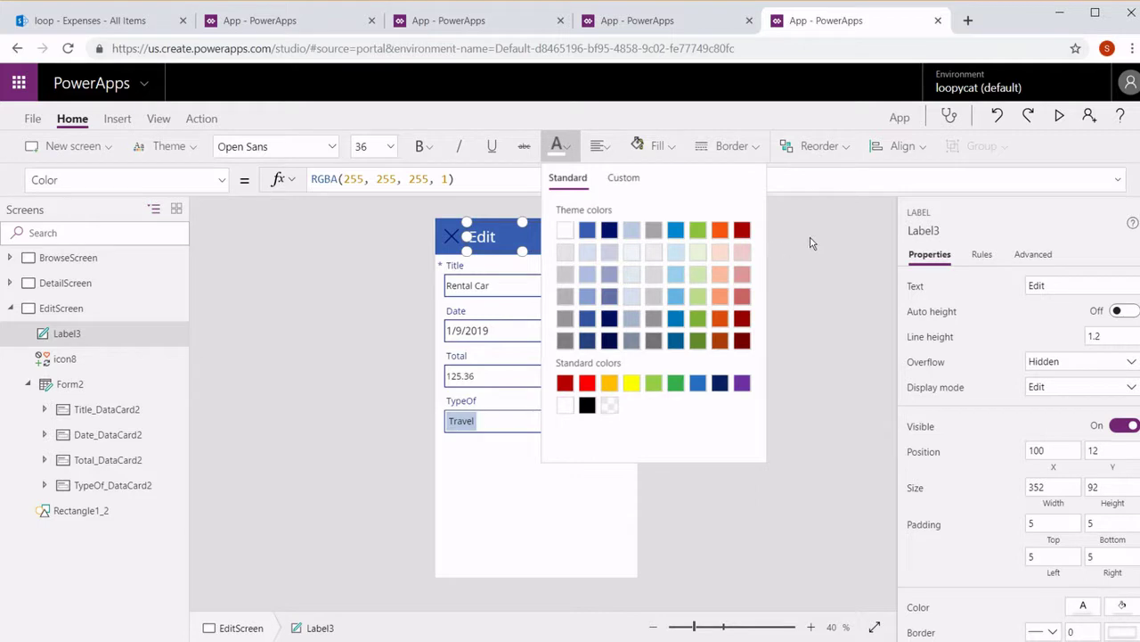
click(788, 225)
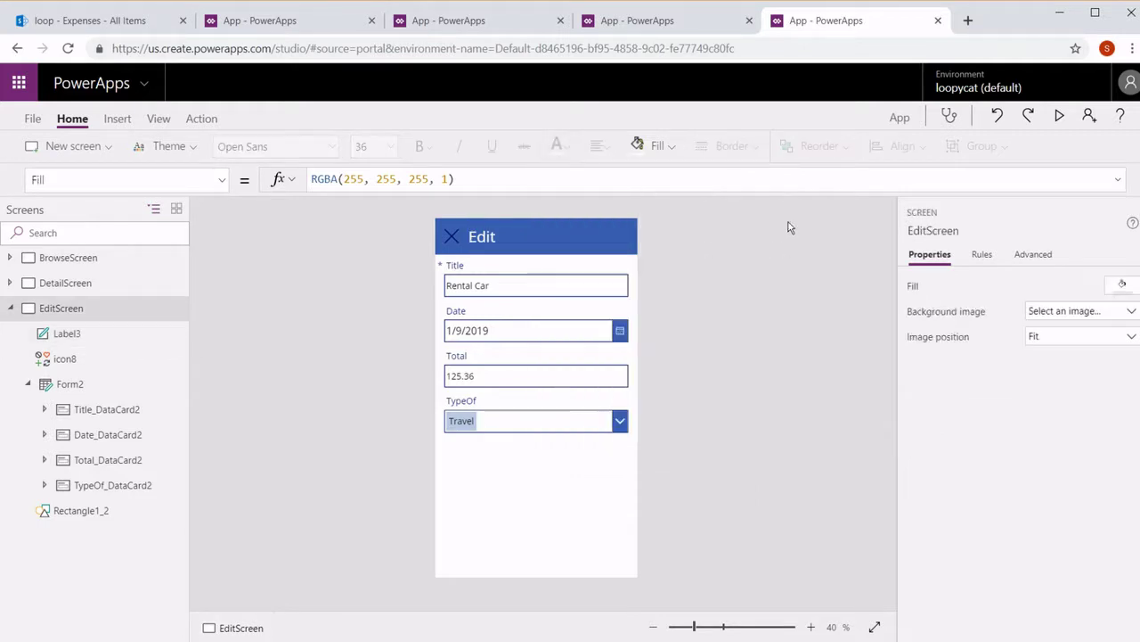
Step: Insert a white Check icon at the right end of the EditScreen's header, at about X 535, Y 25
click(117, 118)
click(873, 148)
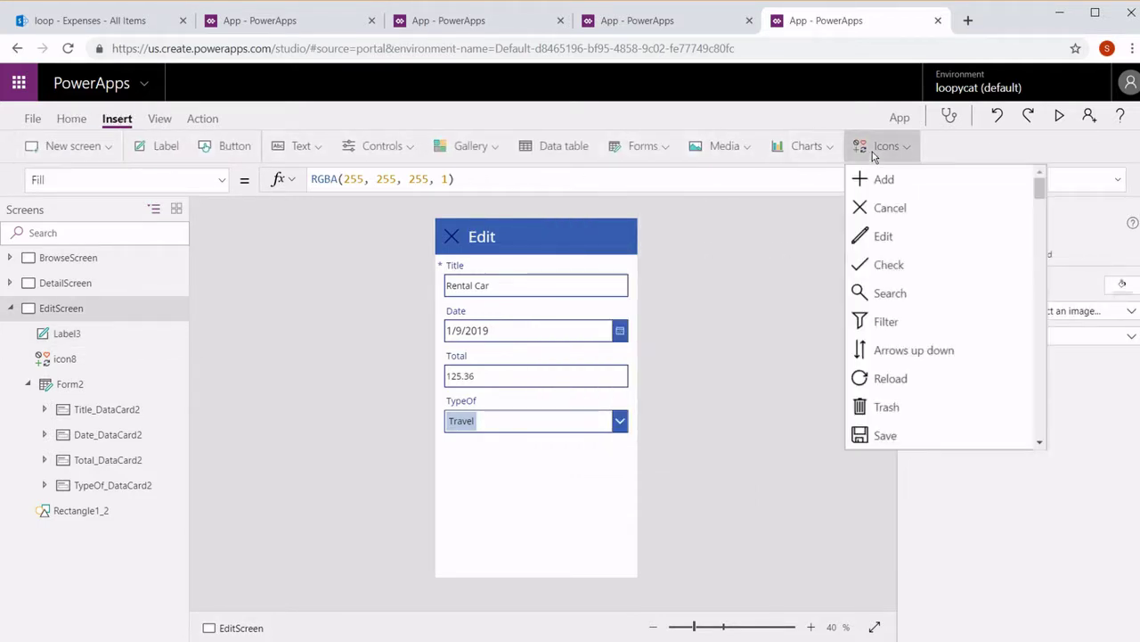
click(873, 276)
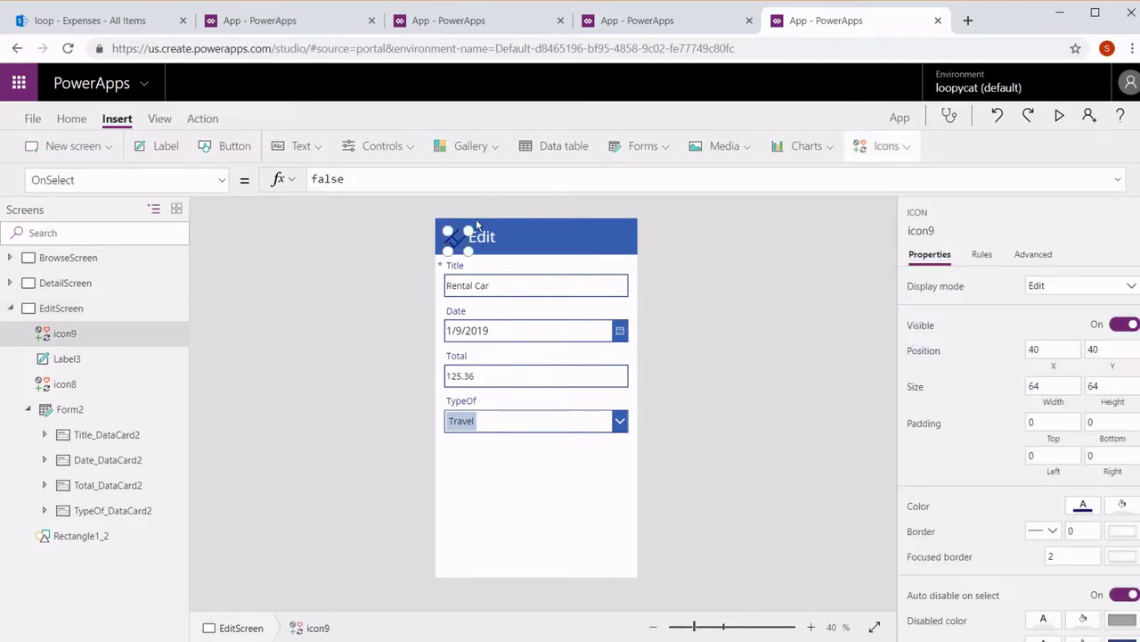
drag(582, 229, 614, 233)
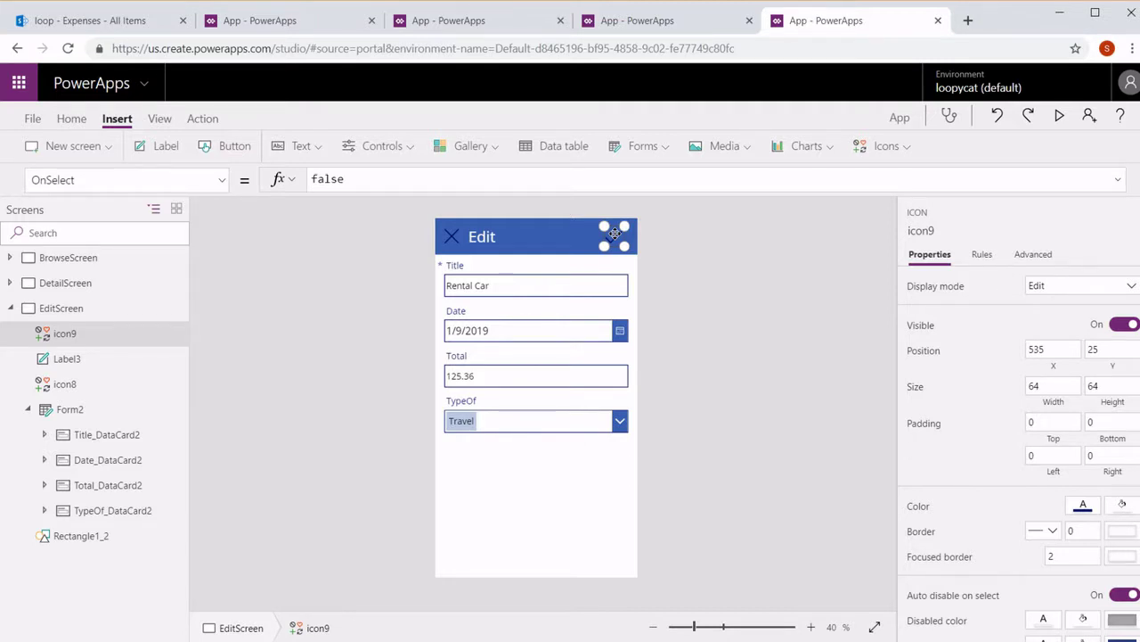
click(1083, 505)
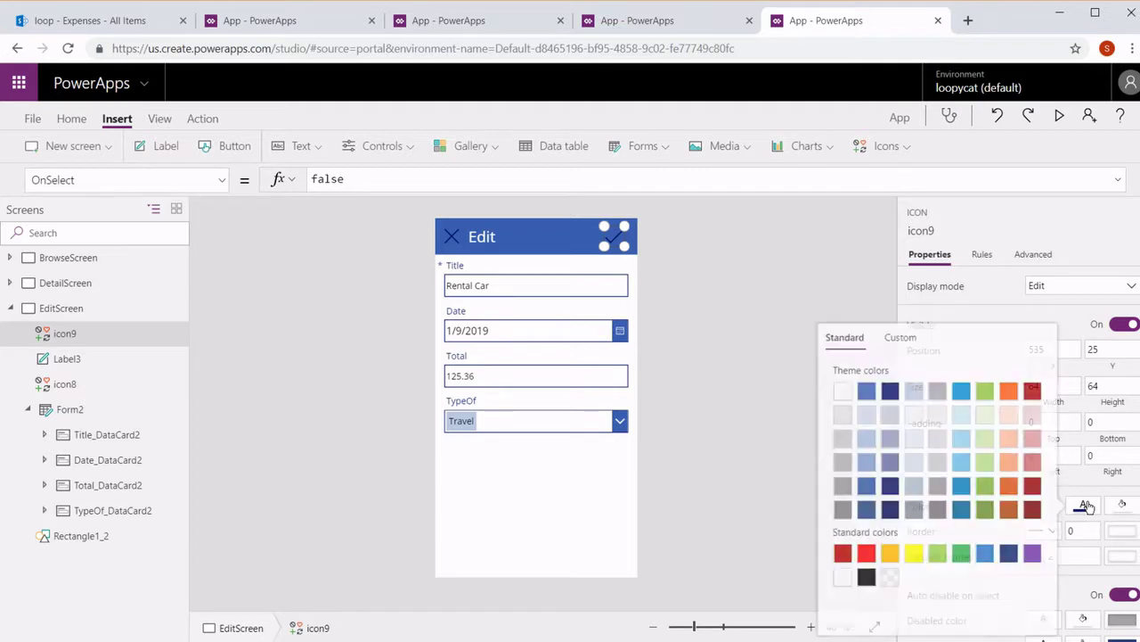
click(841, 390)
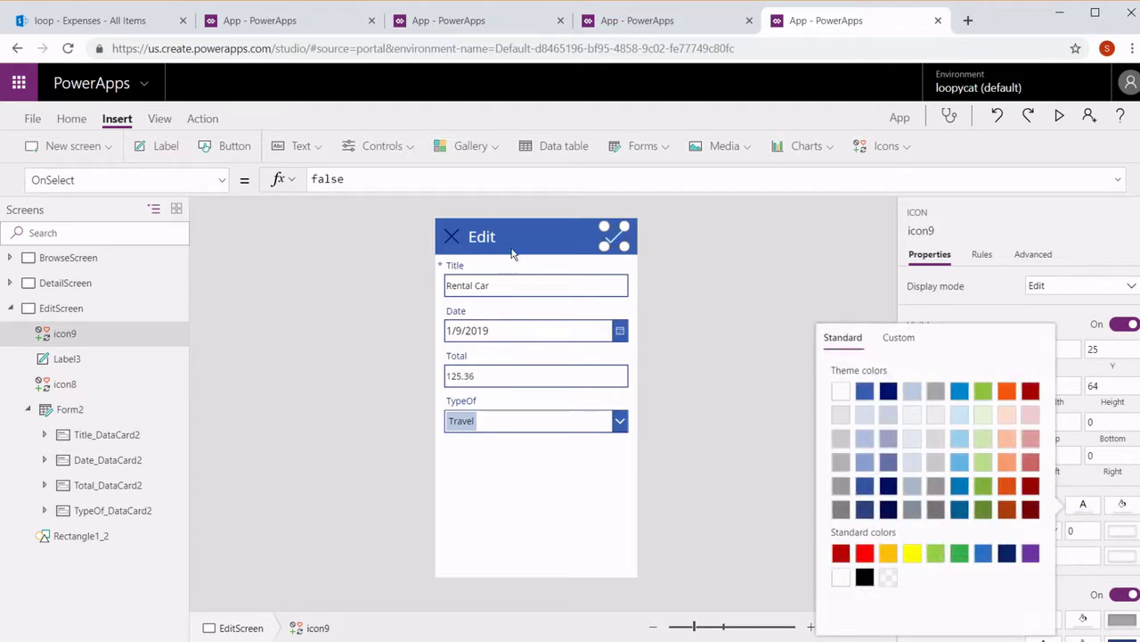
Step: Set the Check icon's OnSelect property to SubmitForm(Form2)
click(431, 183)
key(BackSpace)
key(BackSpace)
key(BackSpace)
key(BackSpace)
key(BackSpace)
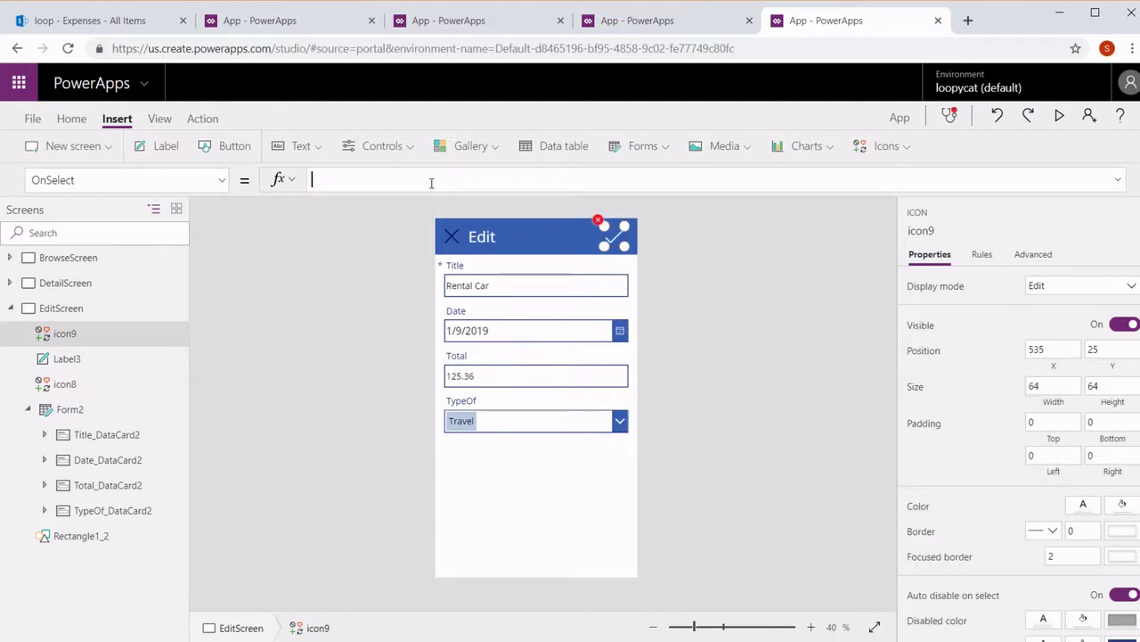
text(Sub)
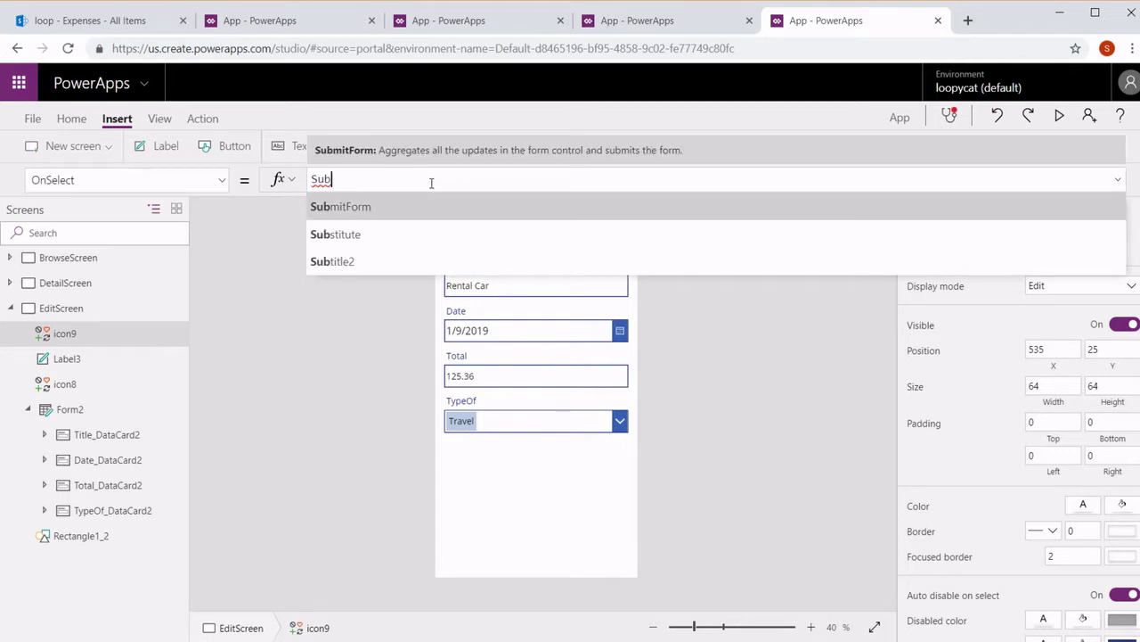
key(Tab)
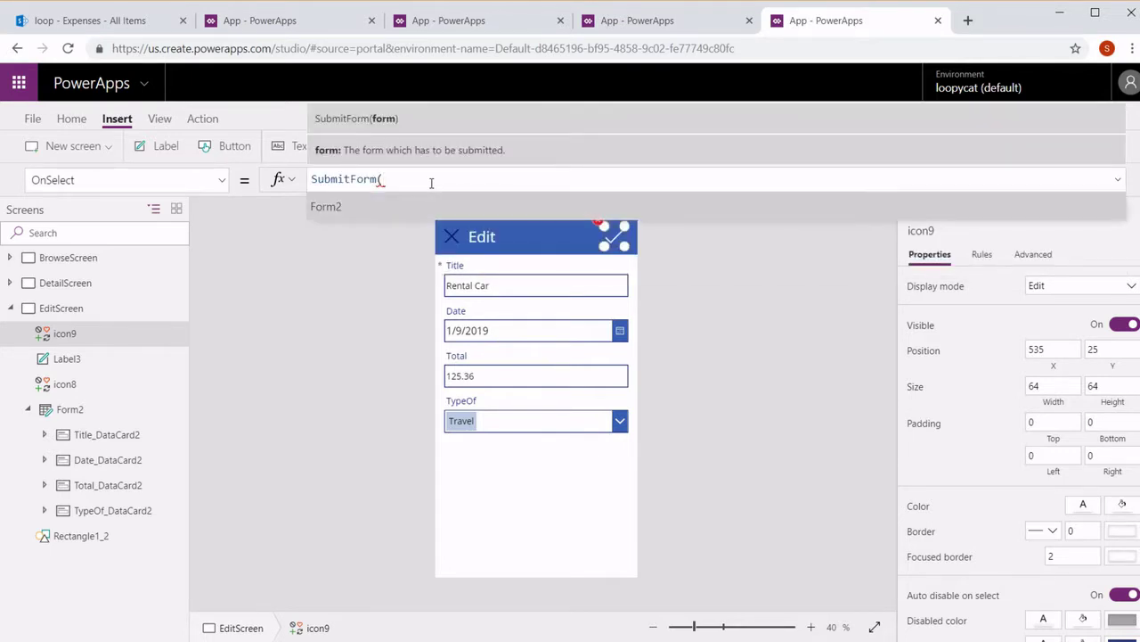
key(Tab)
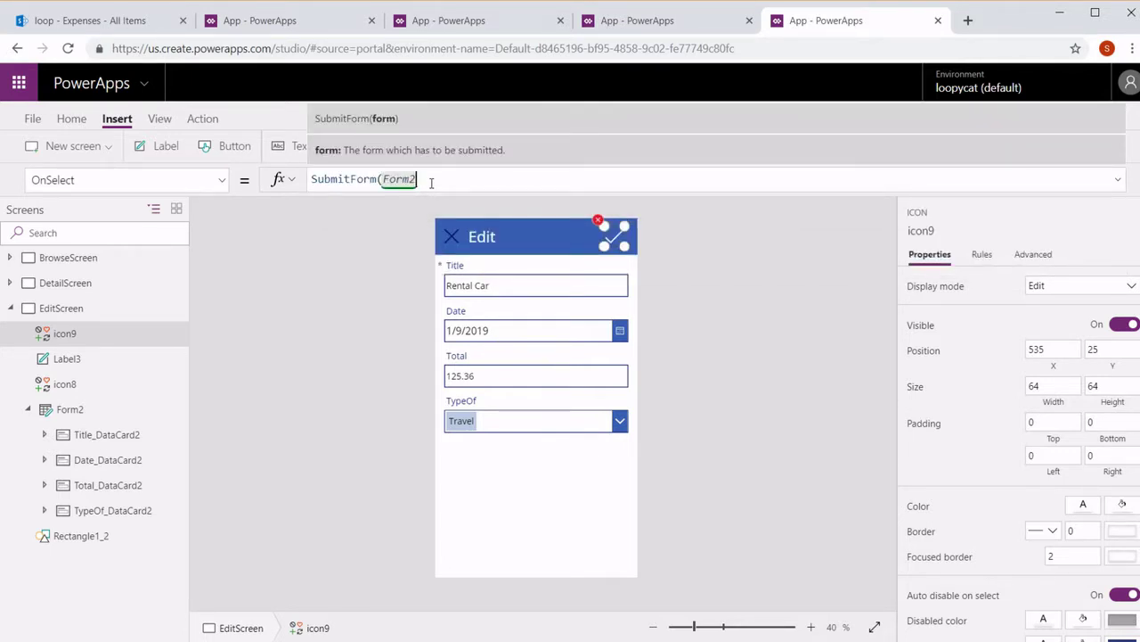
text())
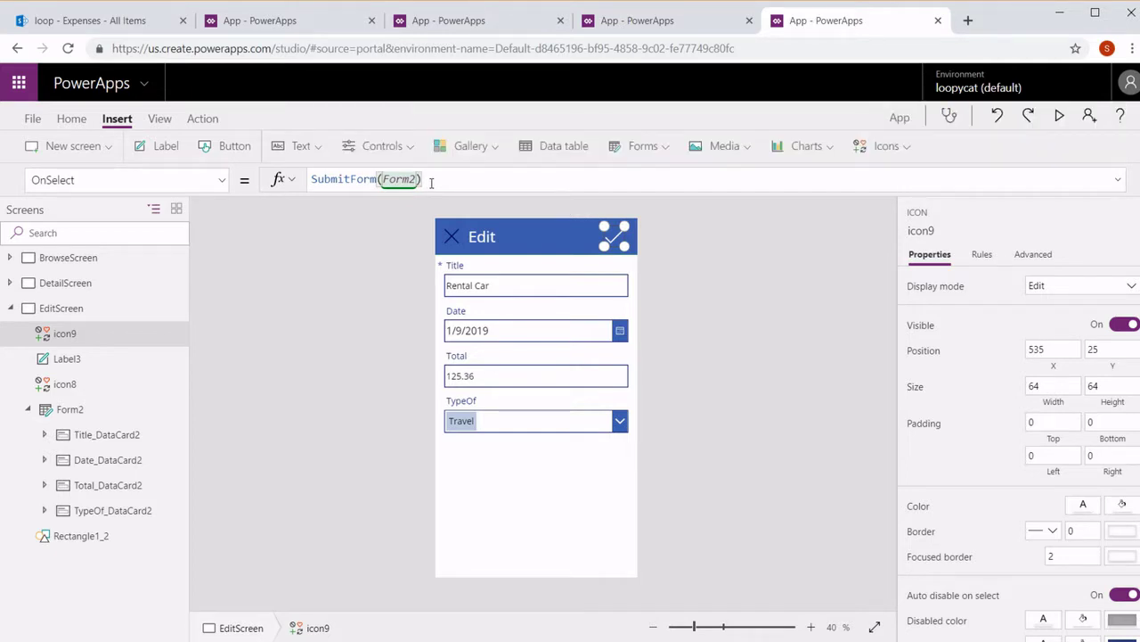
Step: Color the Cancel icon in the EditScreen's header white
click(452, 236)
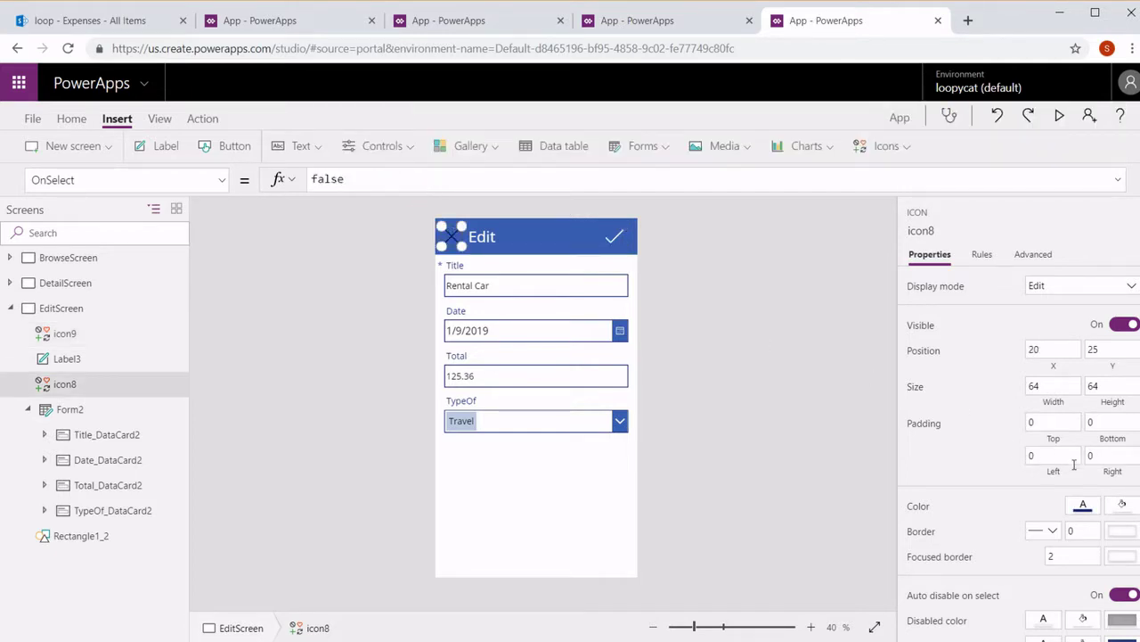
click(1083, 505)
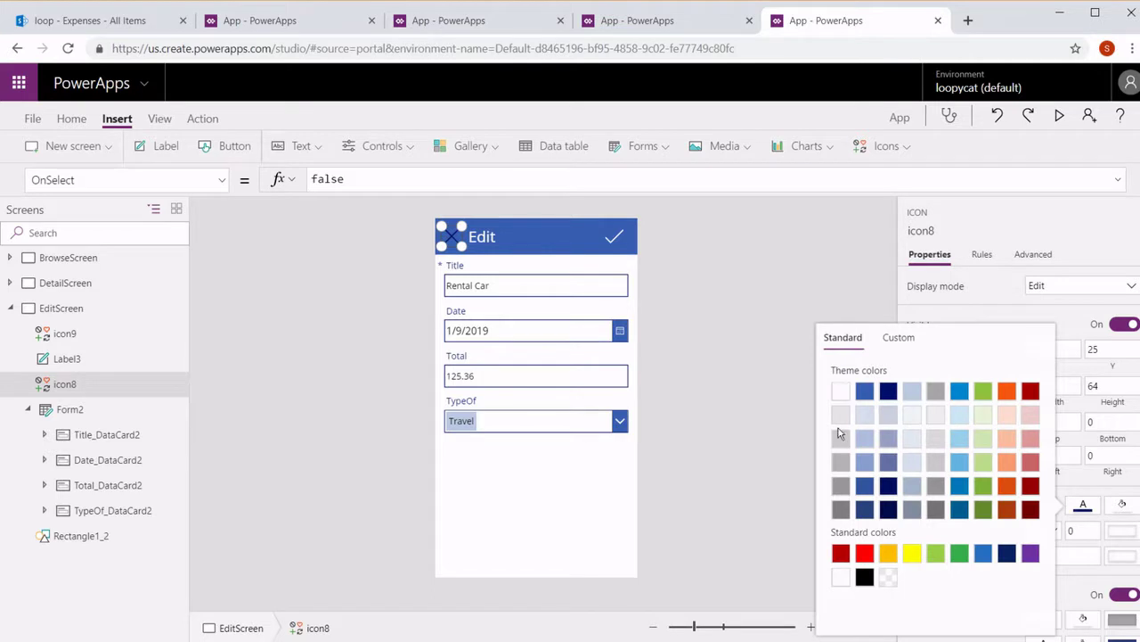
click(841, 398)
Step: Set the Cancel icon's OnSelect property to ResetForm(Form2)
click(429, 178)
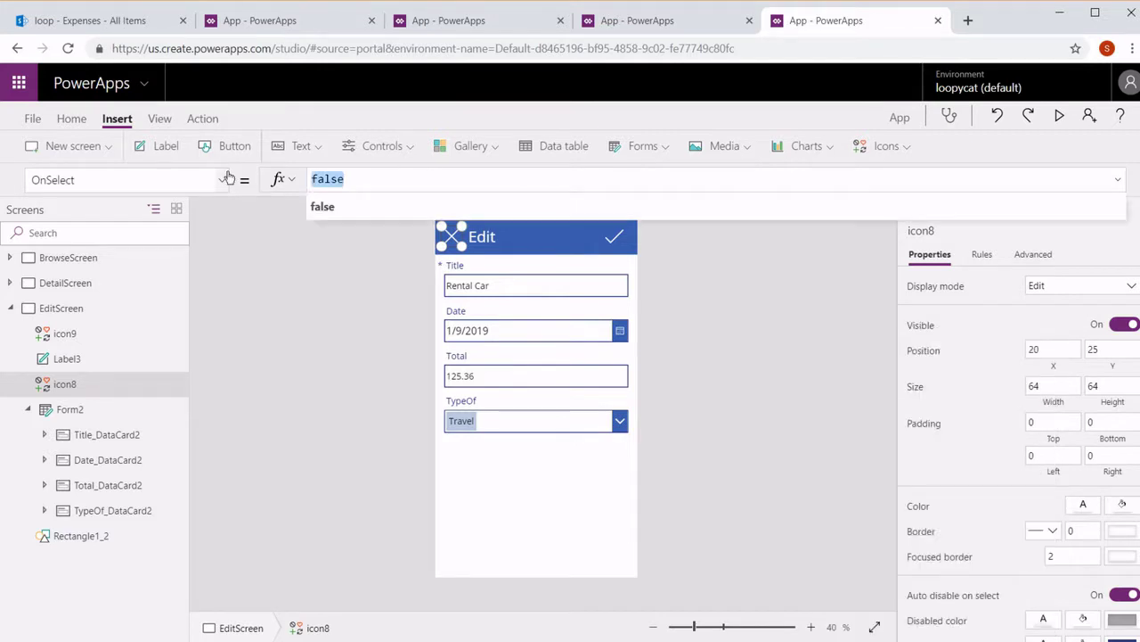
text(Res)
key(Down)
key(Down)
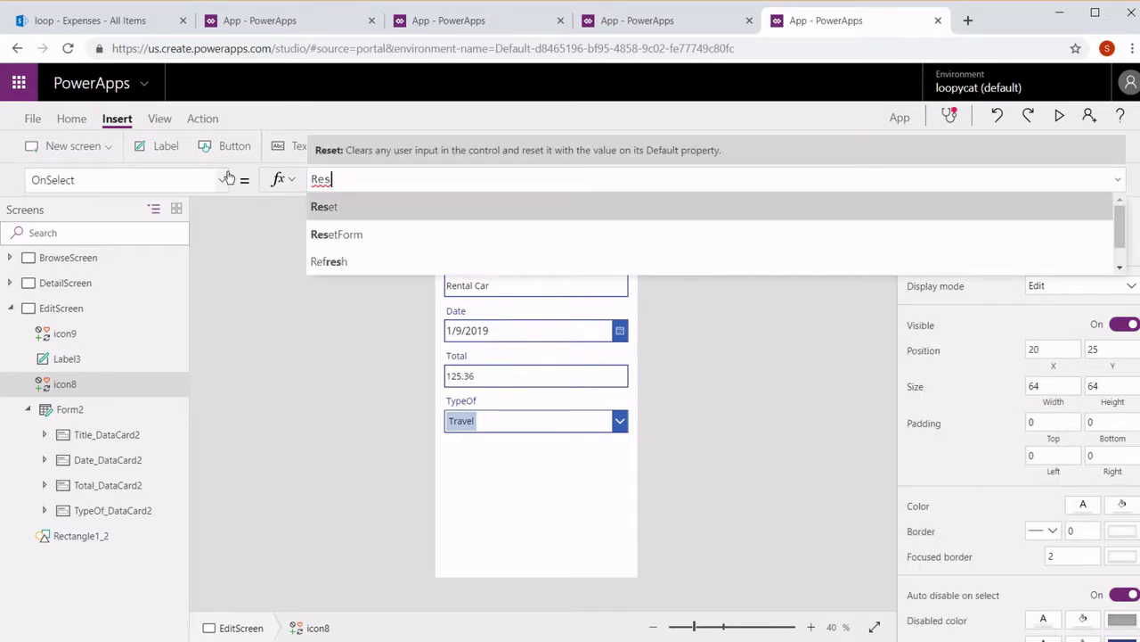
key(Tab)
key(Down)
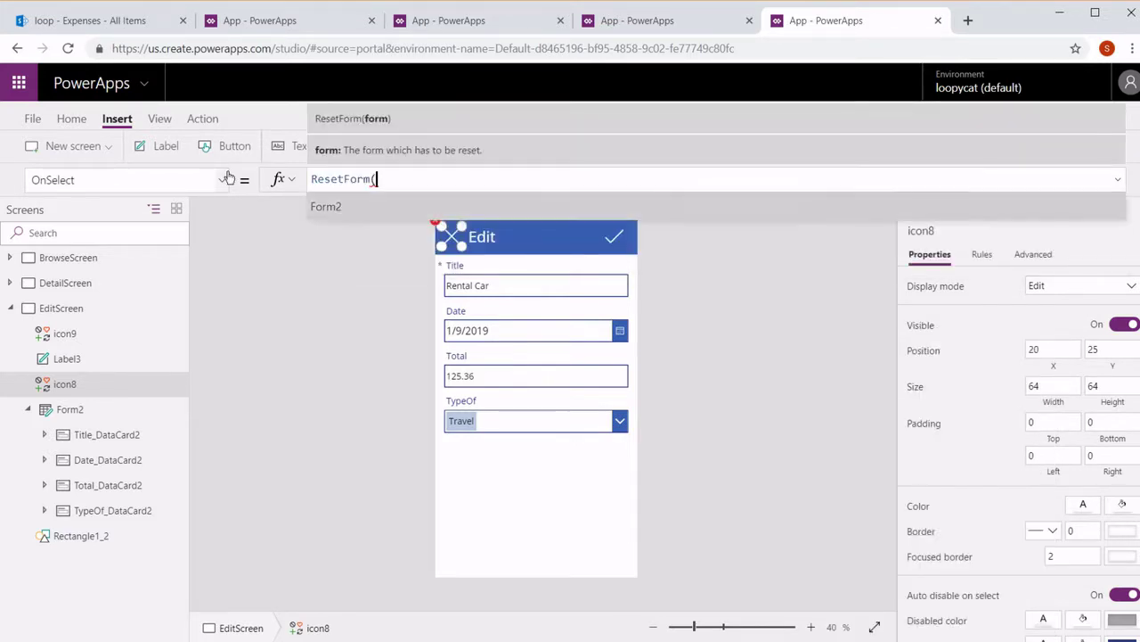
key(Tab)
text())
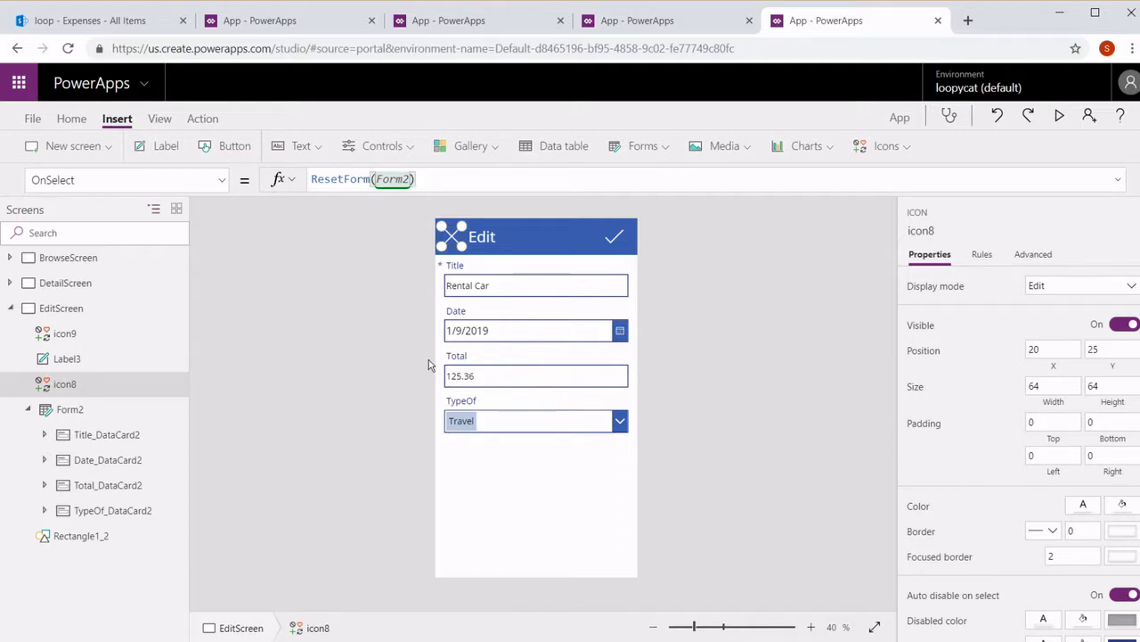
Step: Show the DetailScreen's controls and rename the header's trash icon to DeleteIcon
click(10, 310)
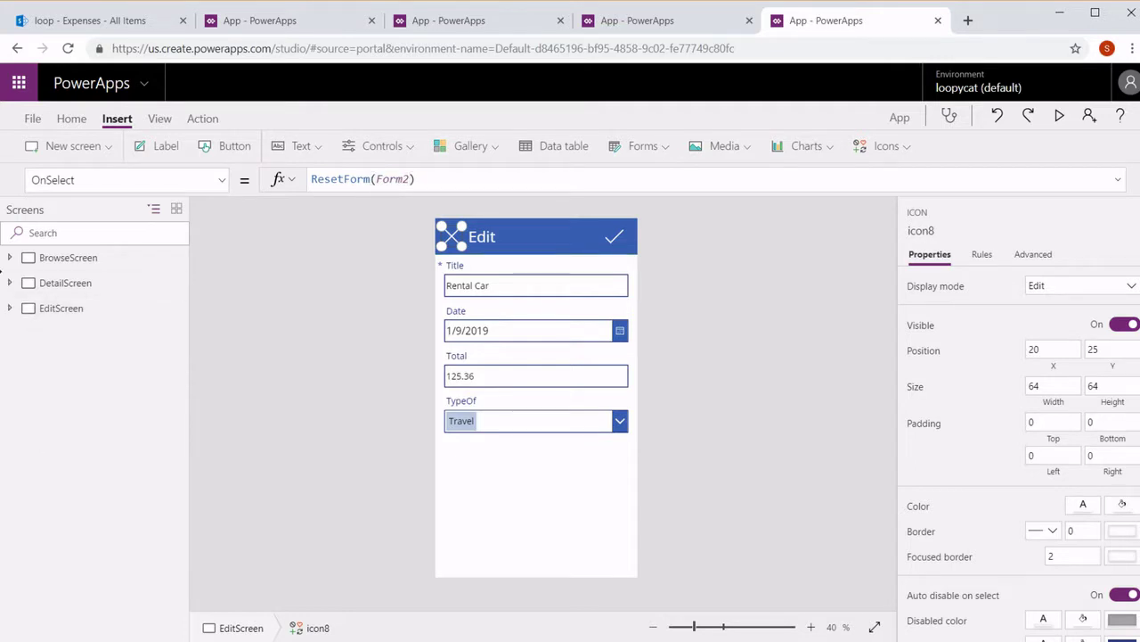
click(75, 282)
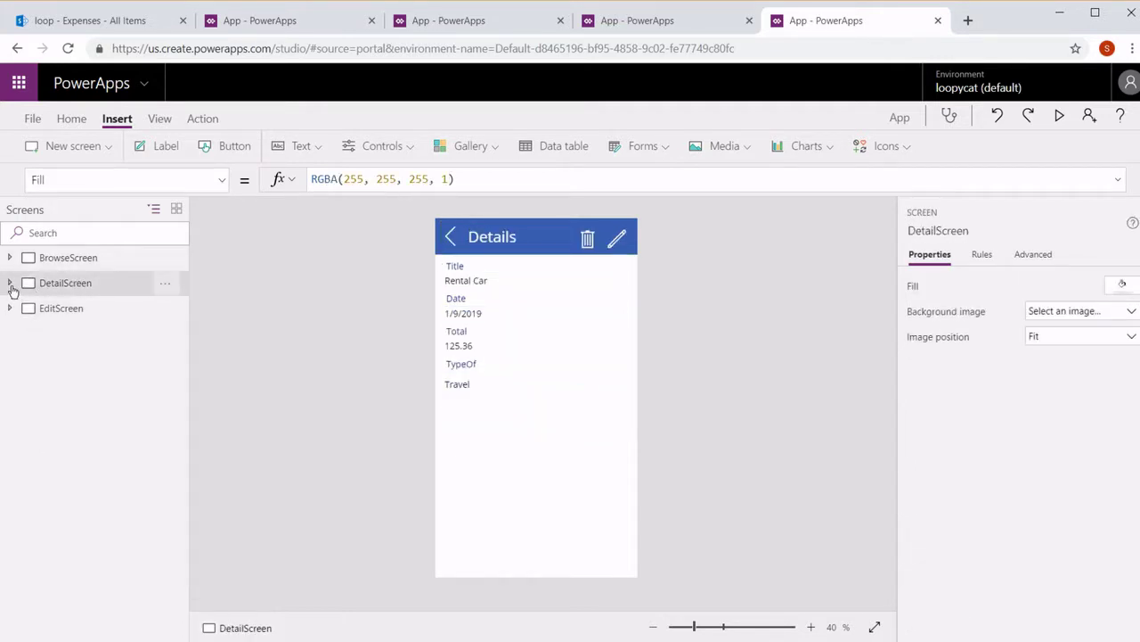
click(11, 283)
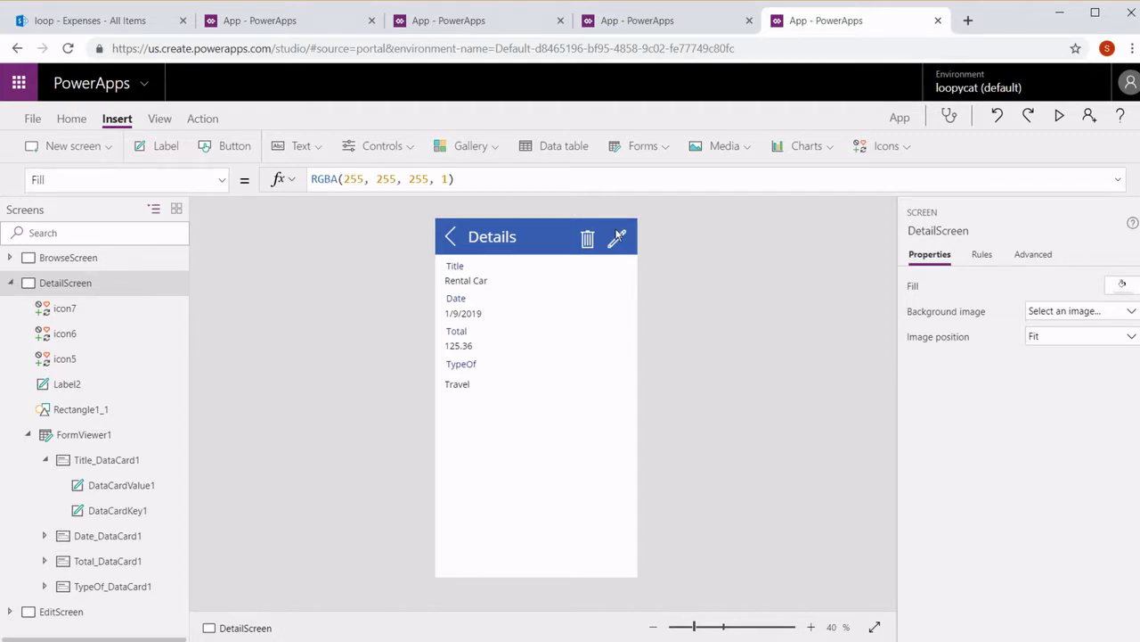
click(615, 232)
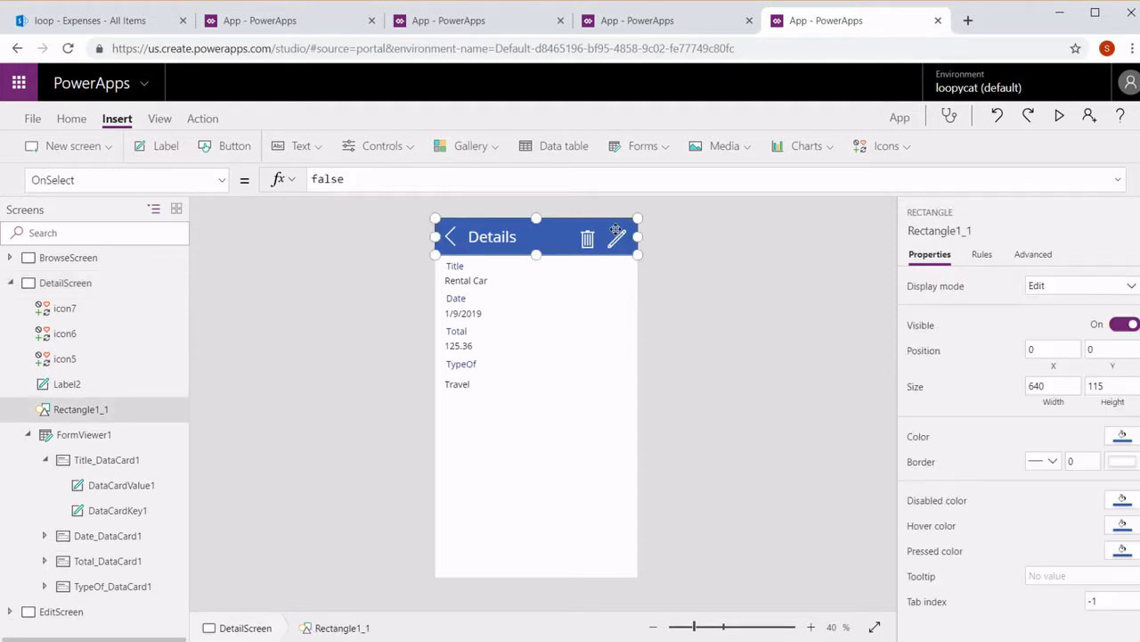
click(79, 334)
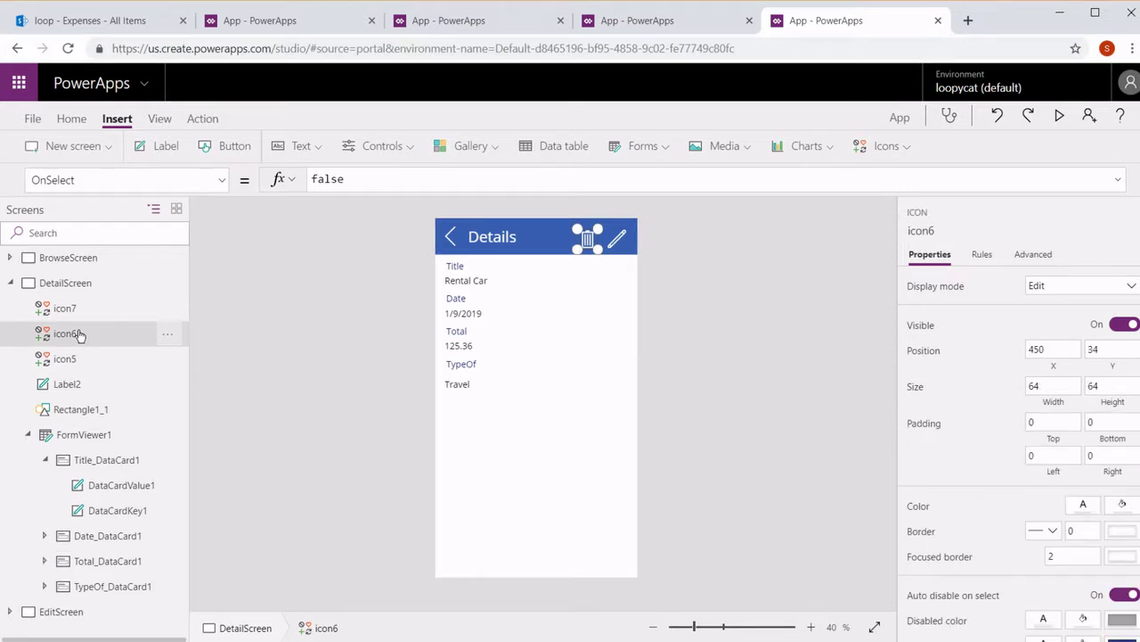
double_click(79, 334)
text(Dele)
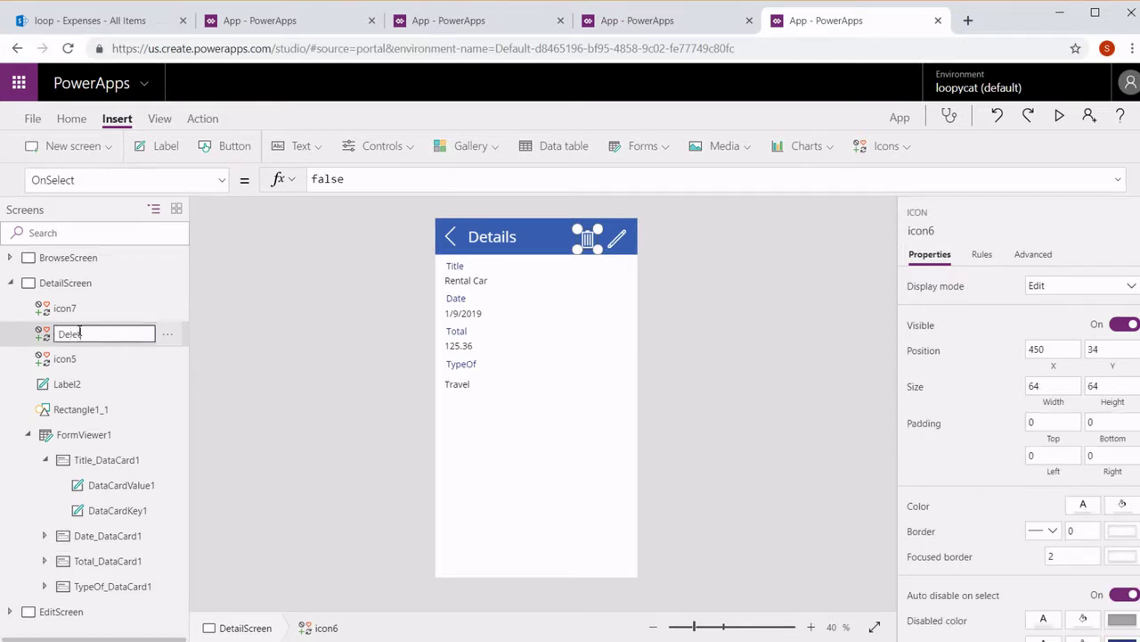
text(teIcon)
key(Return)
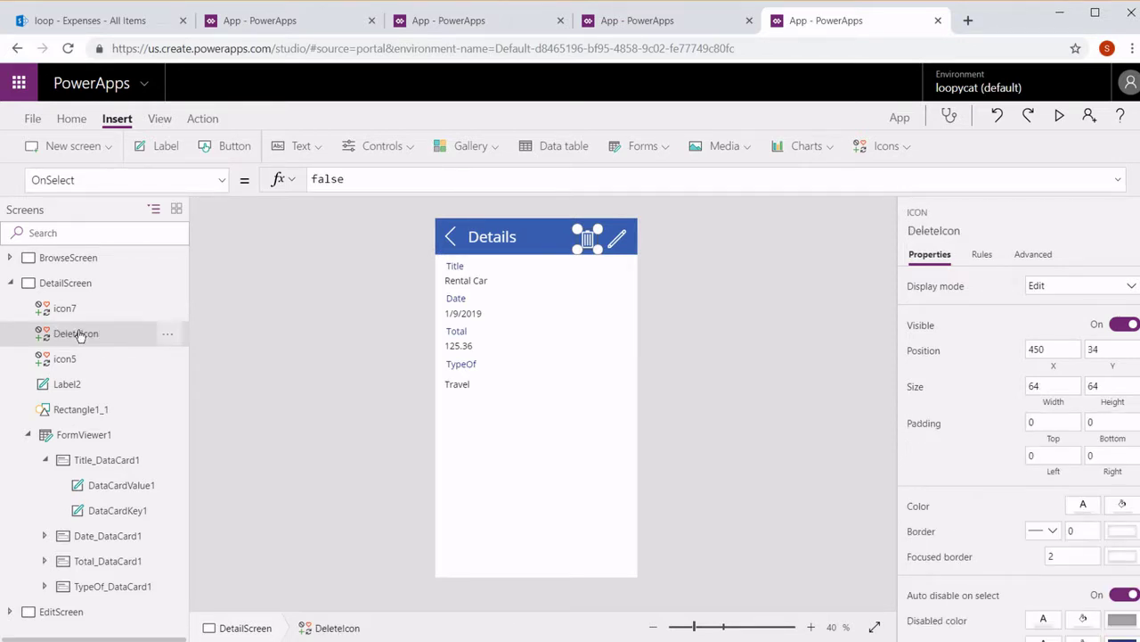
Step: Rename the pencil icon in the DetailScreen's header to EditIcon
click(78, 309)
double_click(77, 309)
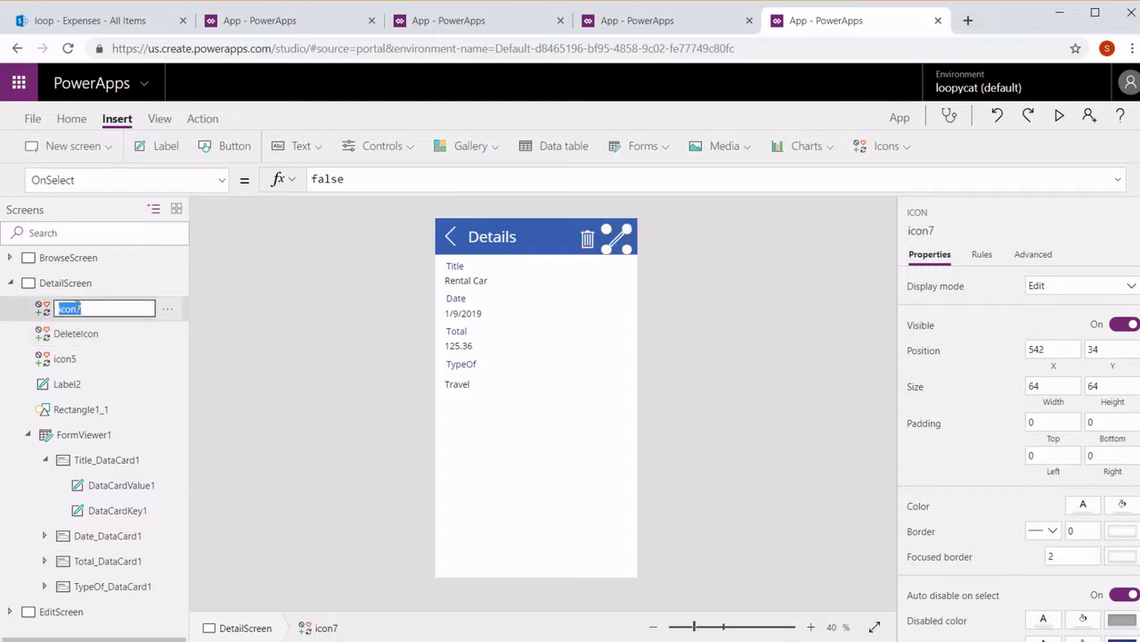
text(EditIcon)
key(Return)
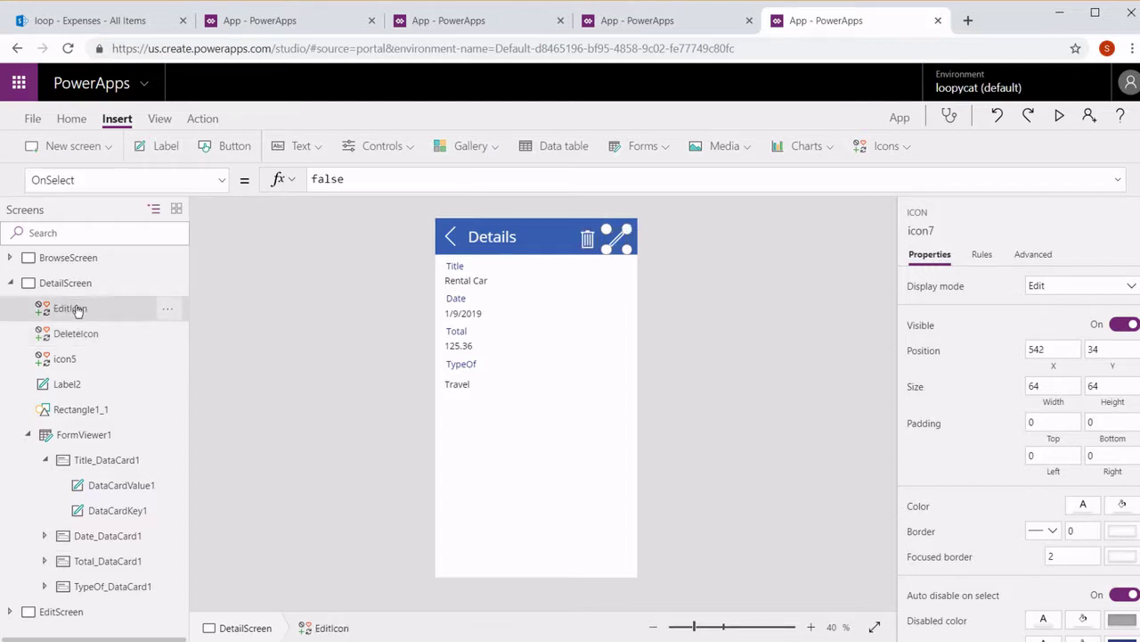
Step: Set the EditIcon's OnSelect property to EditForm(Form2)
click(362, 191)
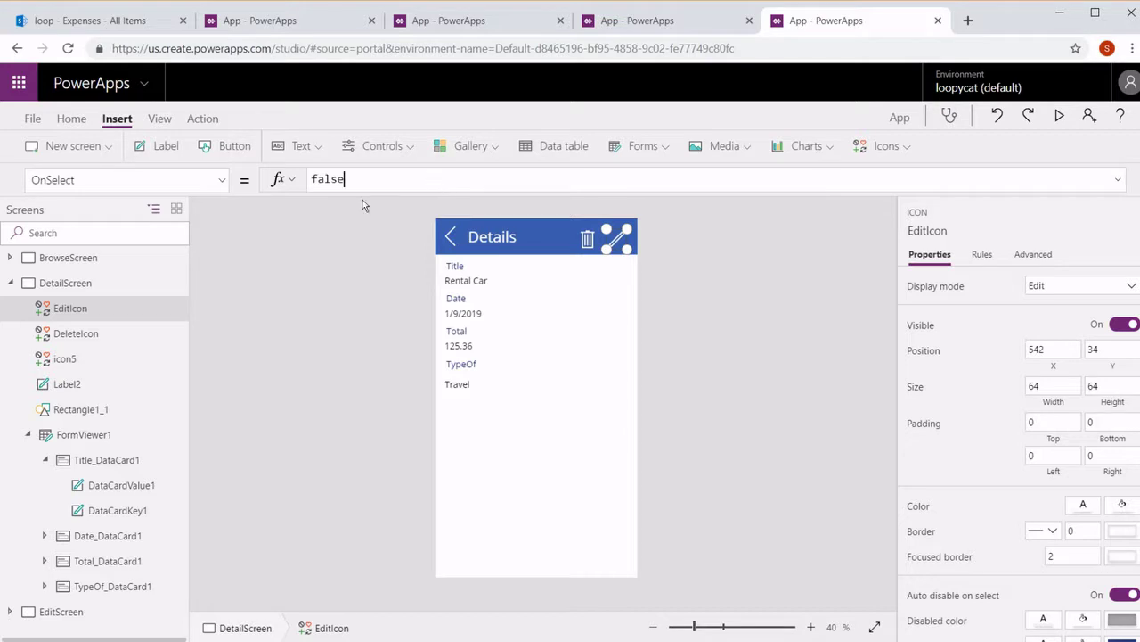
key(ctrl+a)
text(Edi)
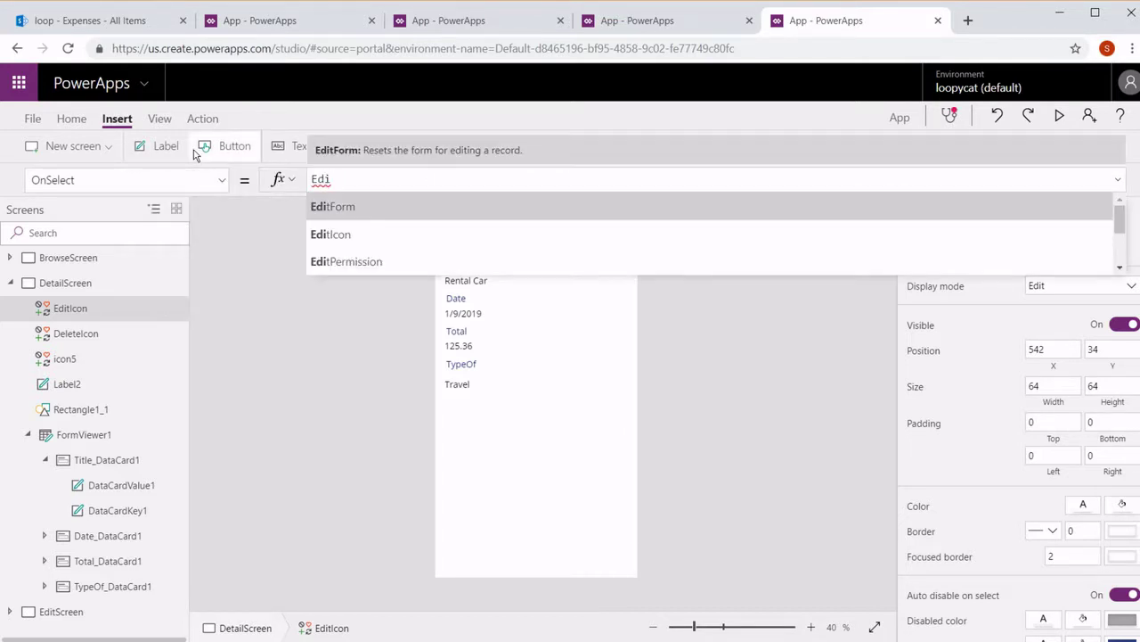
key(Tab)
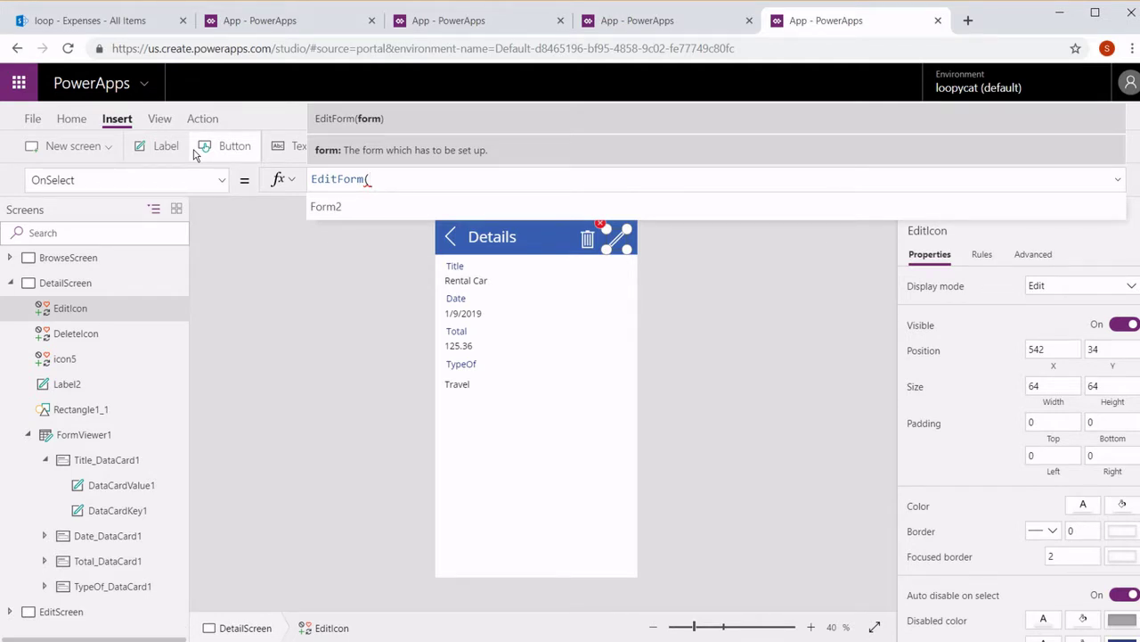
key(Tab)
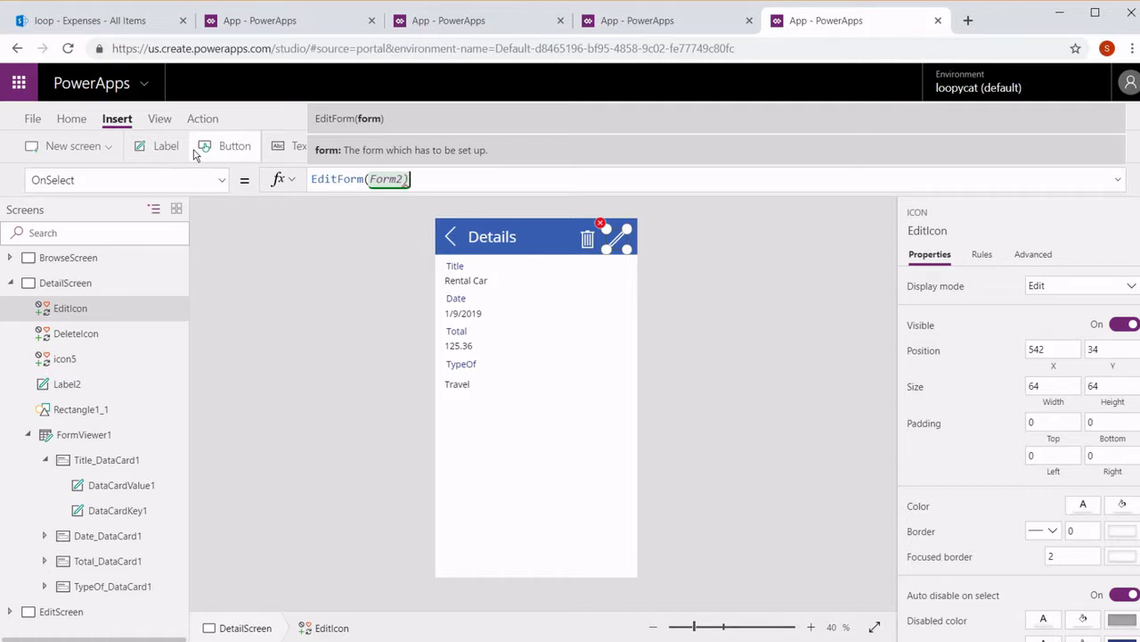
text())
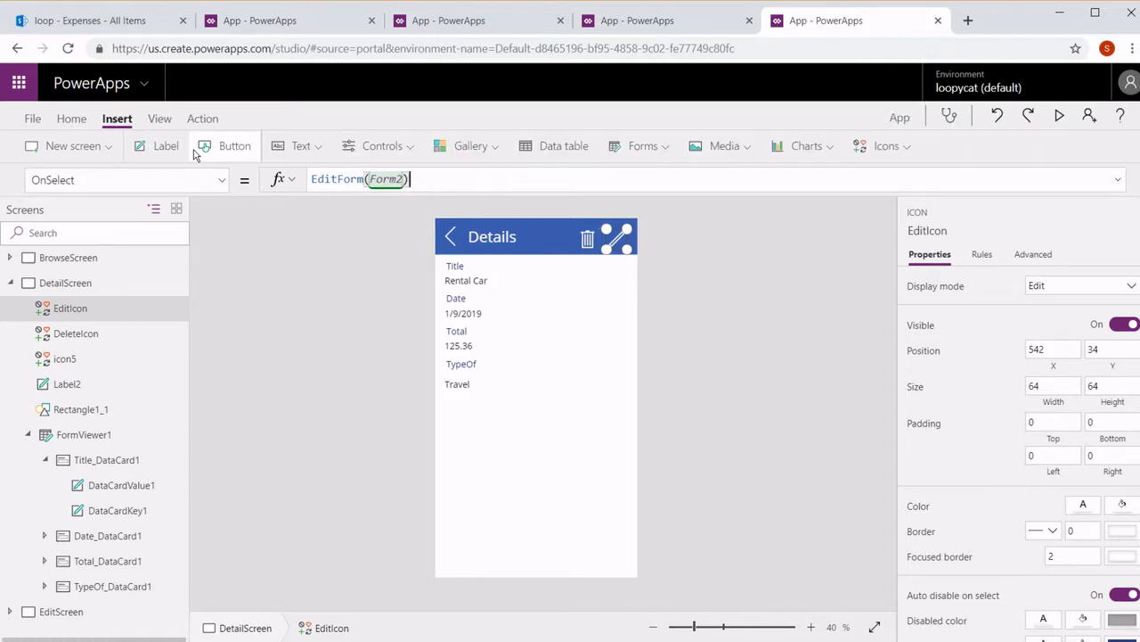
Step: Append ;Navigate(EditScreen,ScreenTransition.None) to the EditIcon's OnSelect formula
text(;Na)
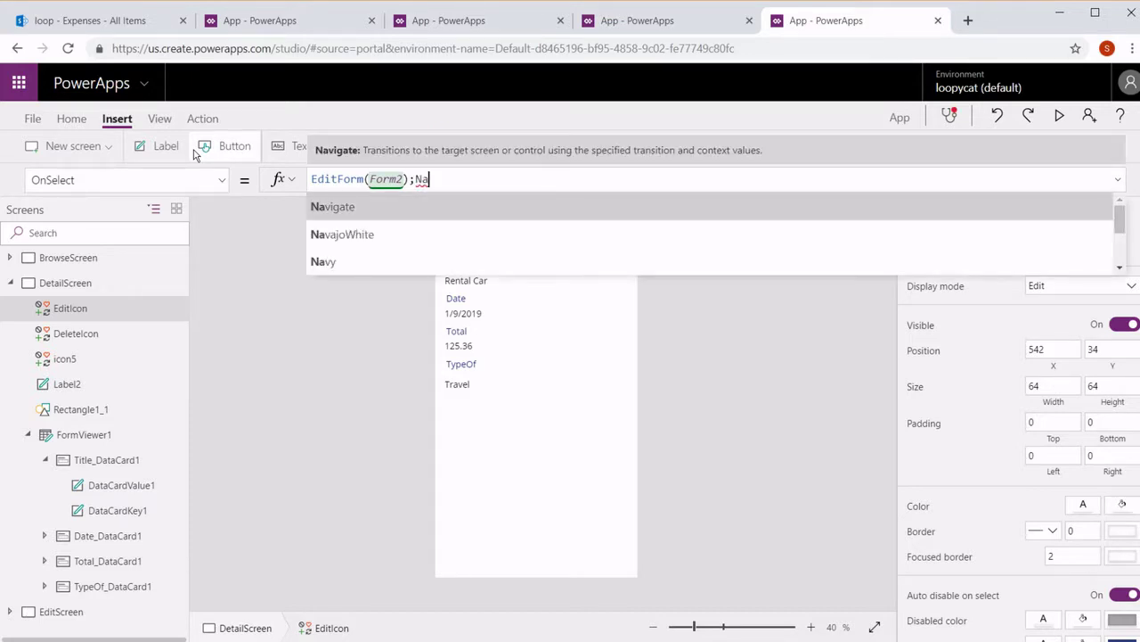
key(Tab)
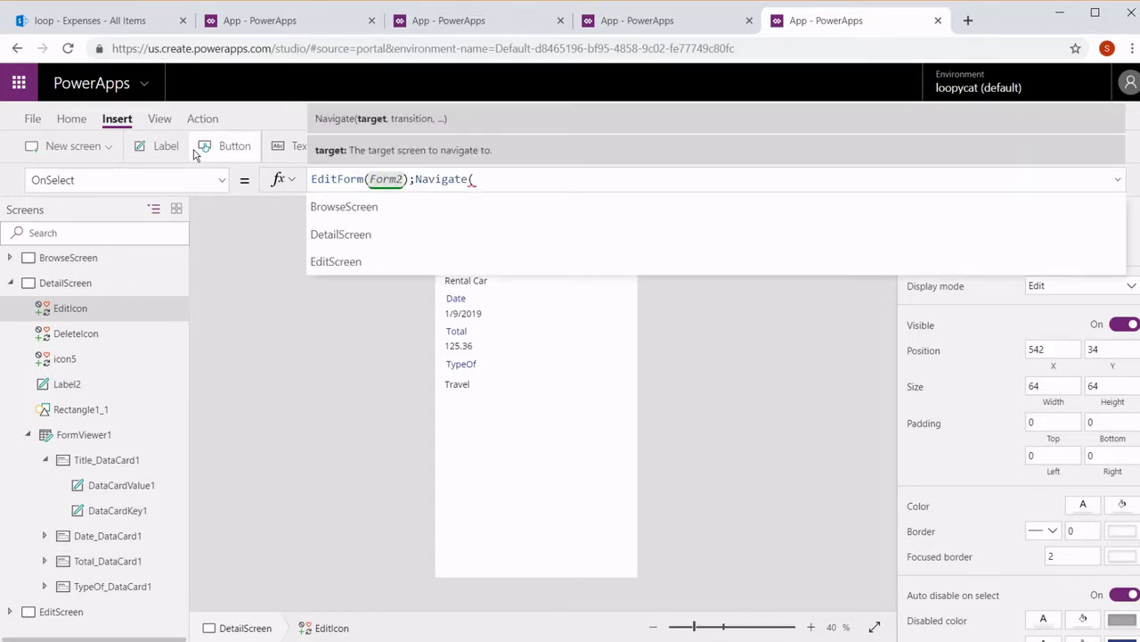
key(Down)
key(Down)
key(Down)
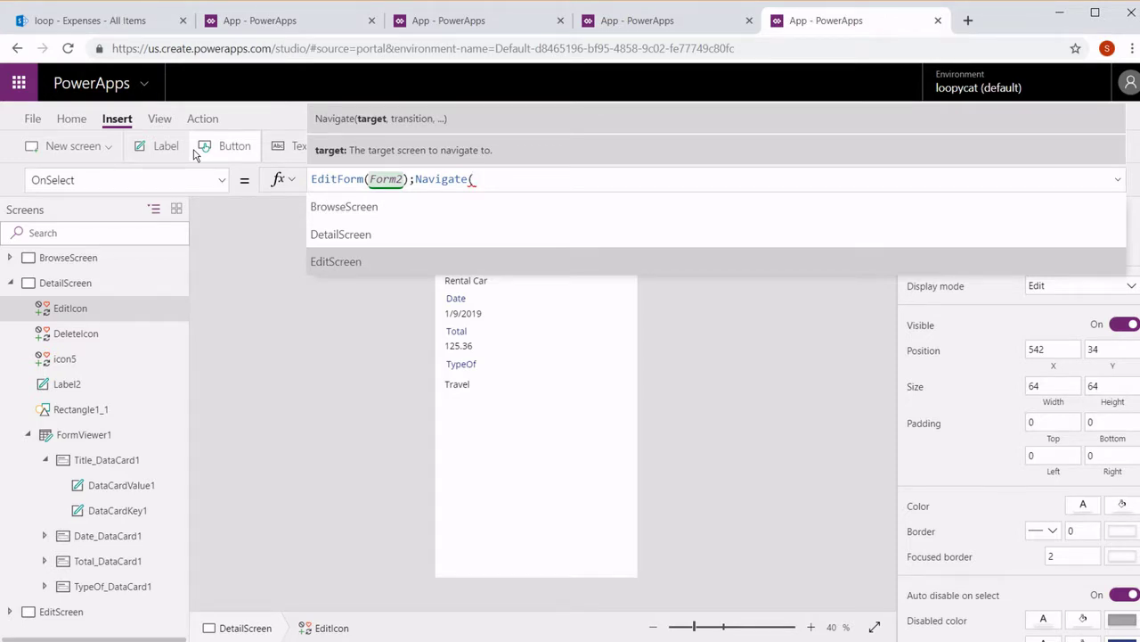
key(Tab)
text(,)
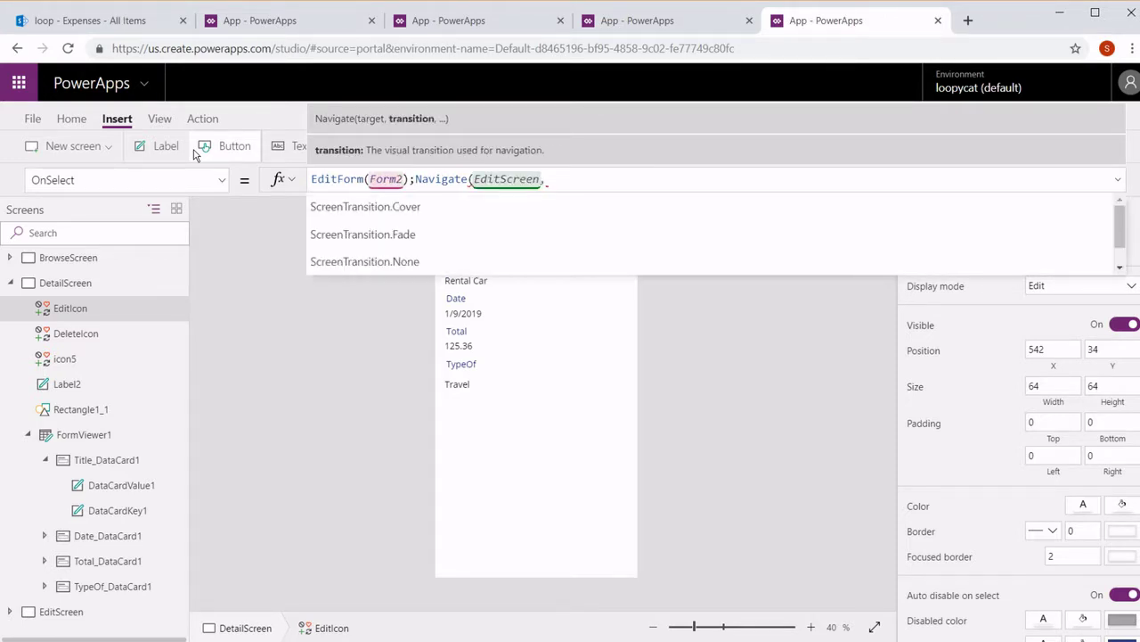
key(Down)
key(Down)
key(Down)
key(Tab)
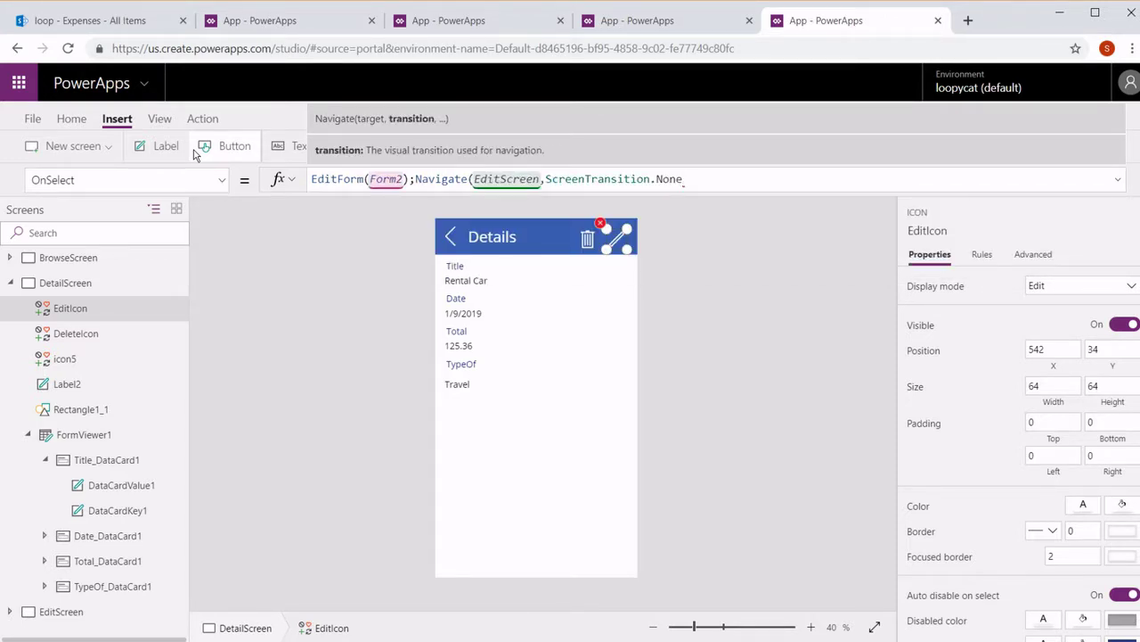
text())
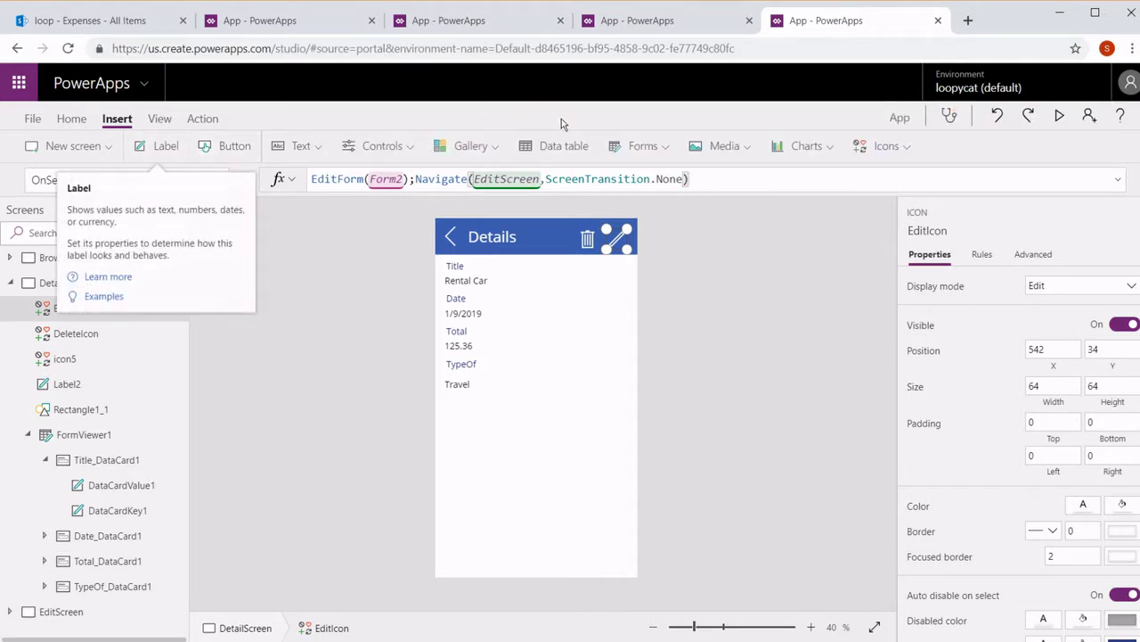
Step: Set the DeleteIcon's OnSelect property to Remove(Expenses, Gallery1.Selected)
click(588, 235)
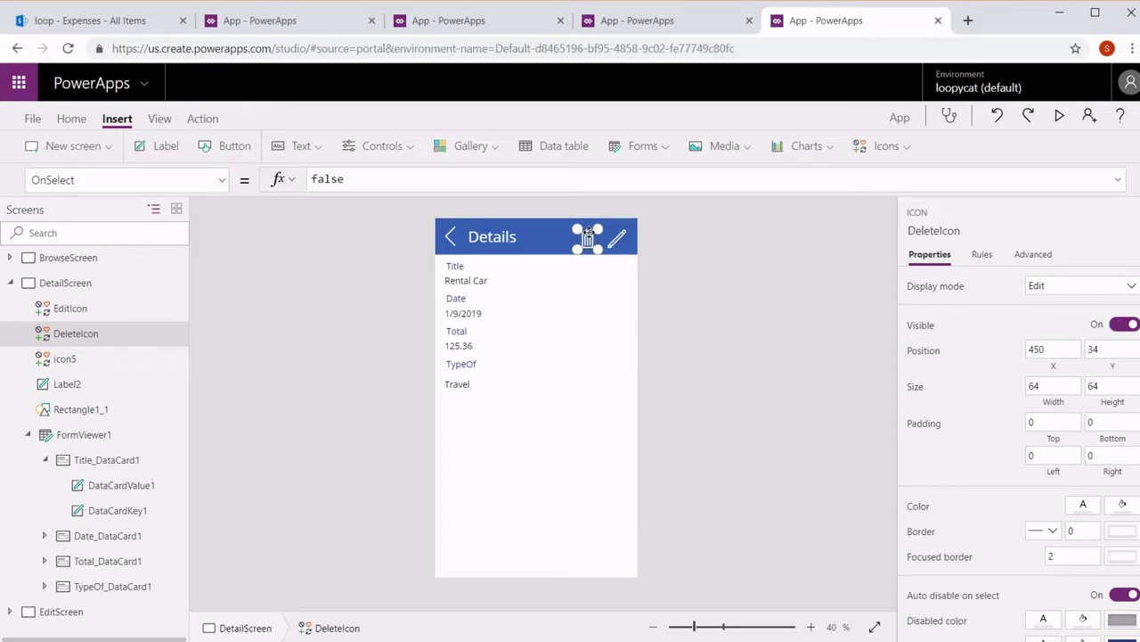
click(343, 179)
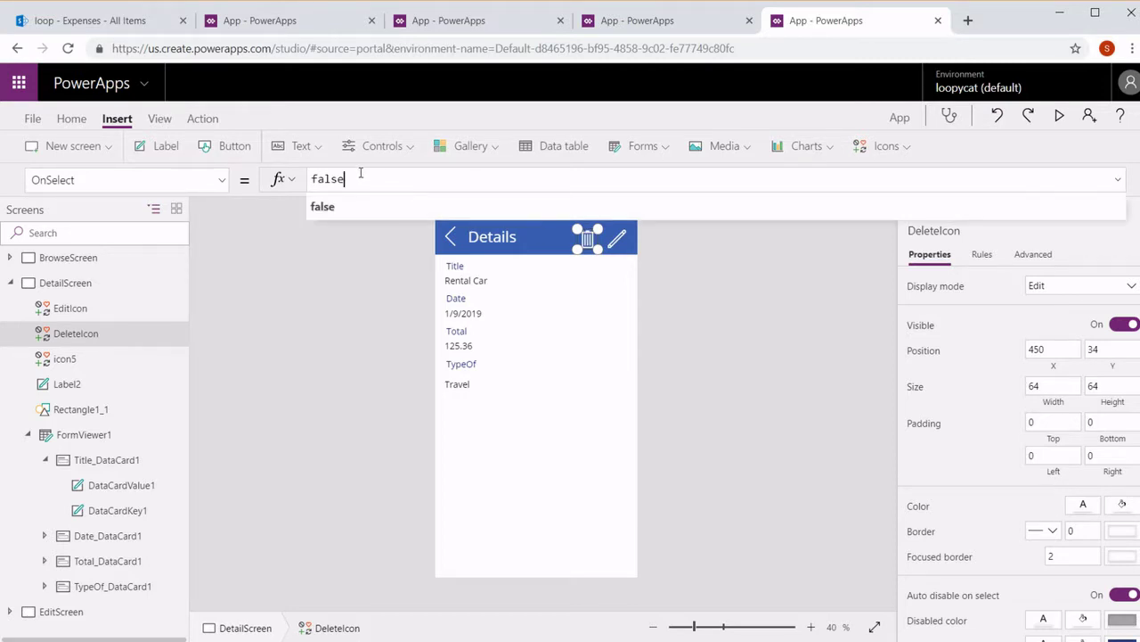
drag(344, 179, 279, 180)
key(BackSpace)
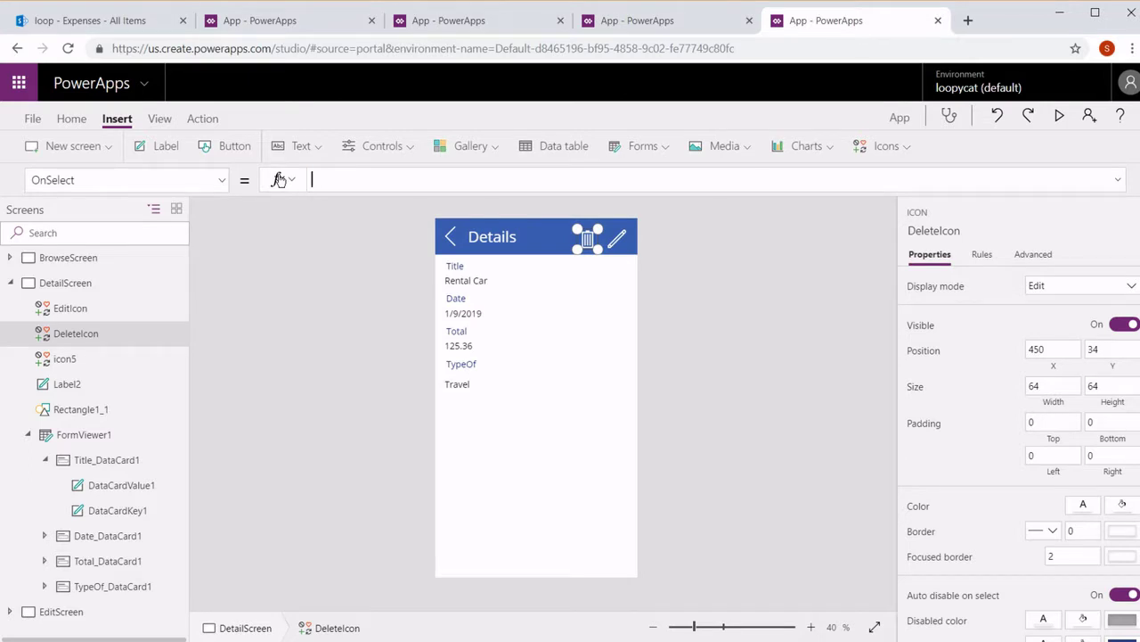
text(Re)
text(m)
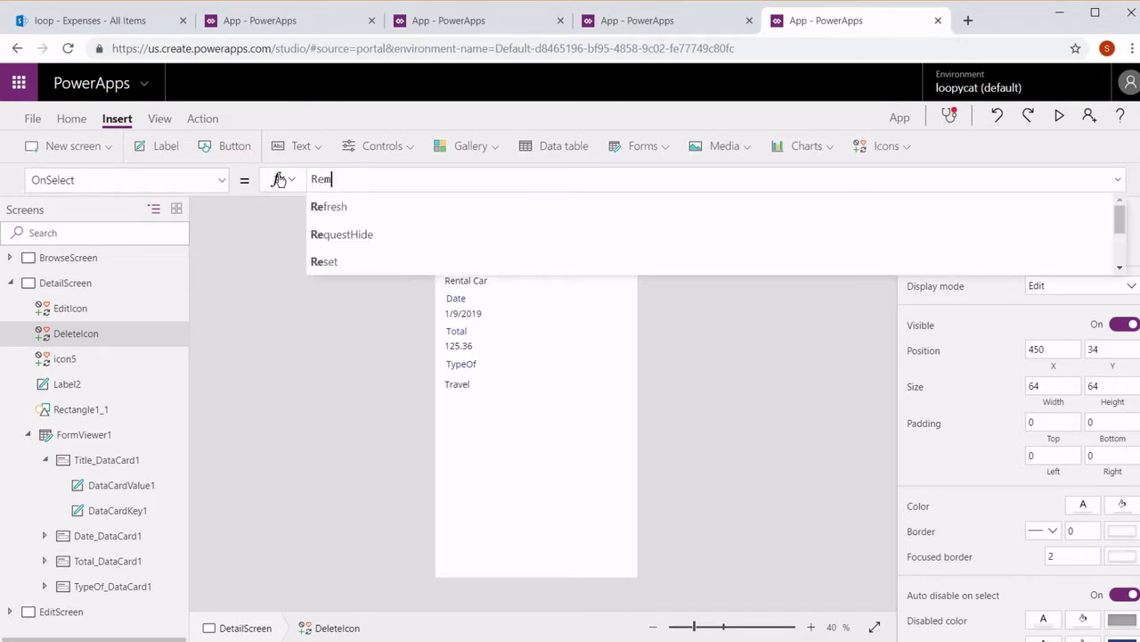
key(Tab)
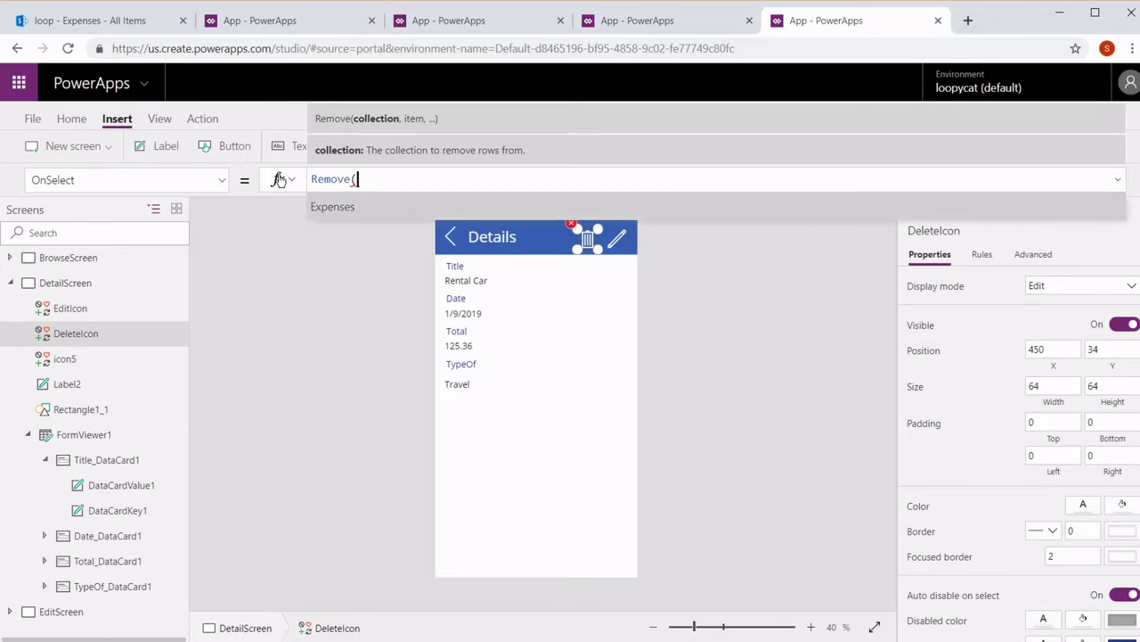
key(Tab)
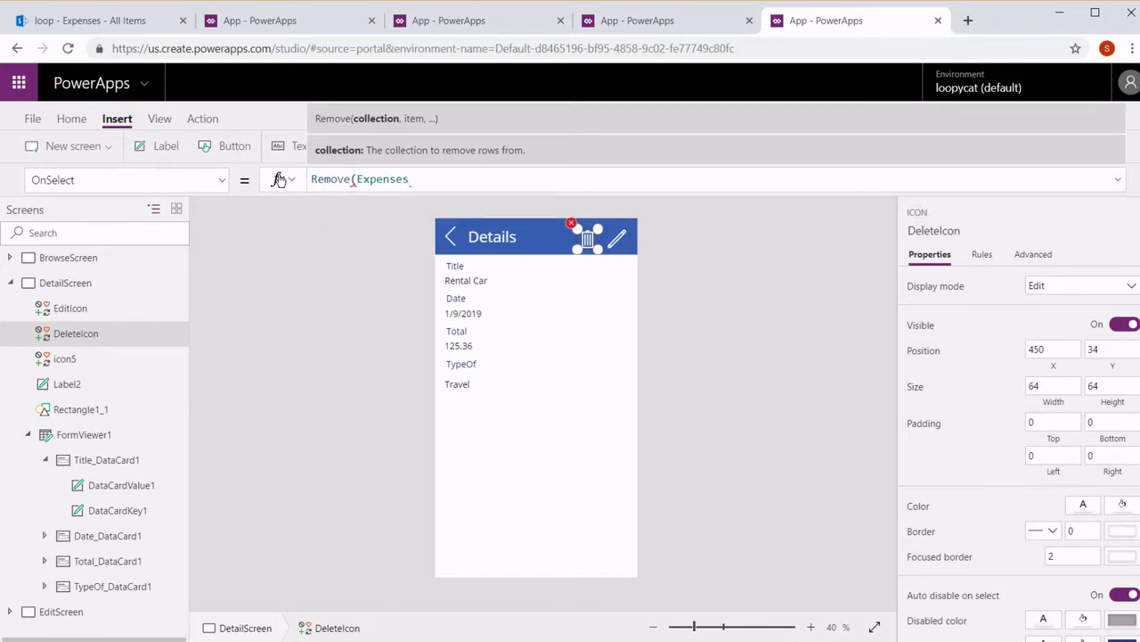
text(,)
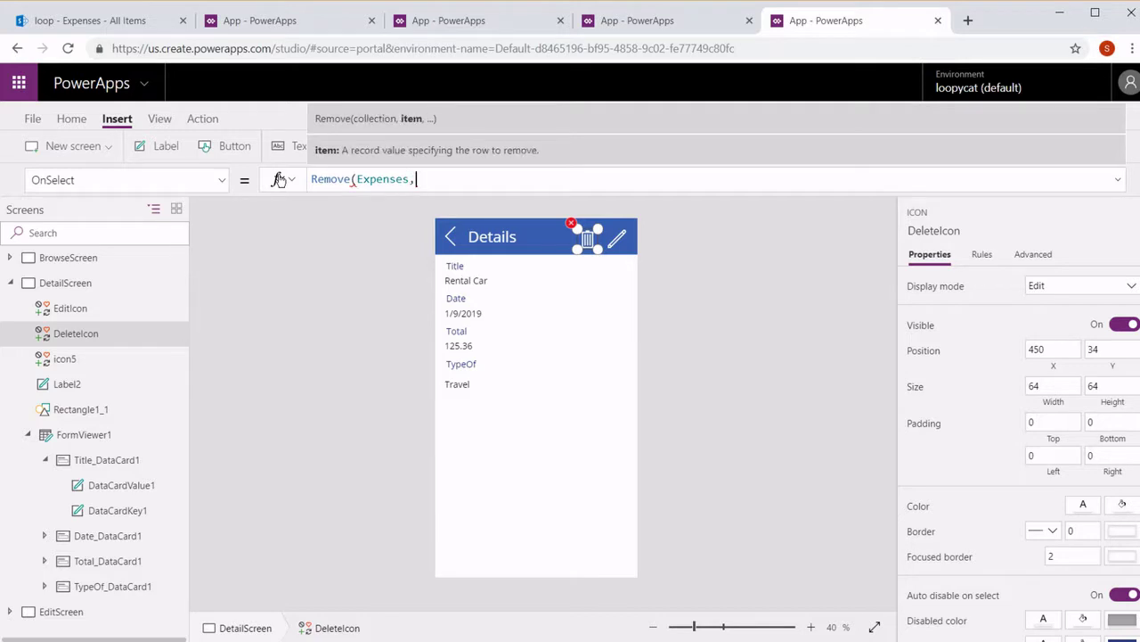
text(B)
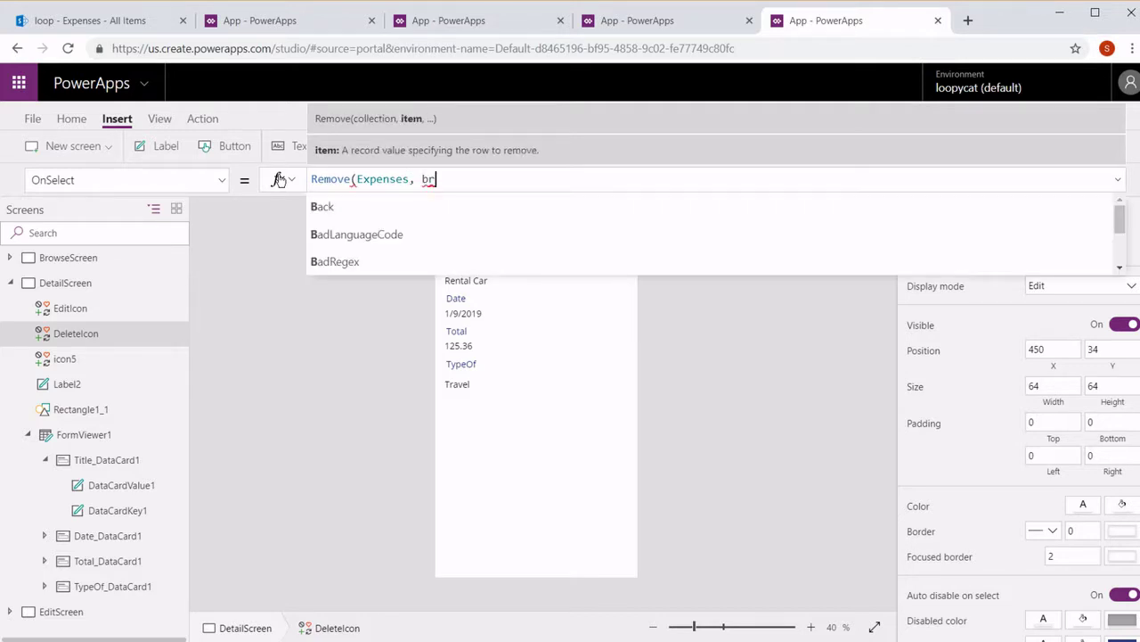
text(allery)
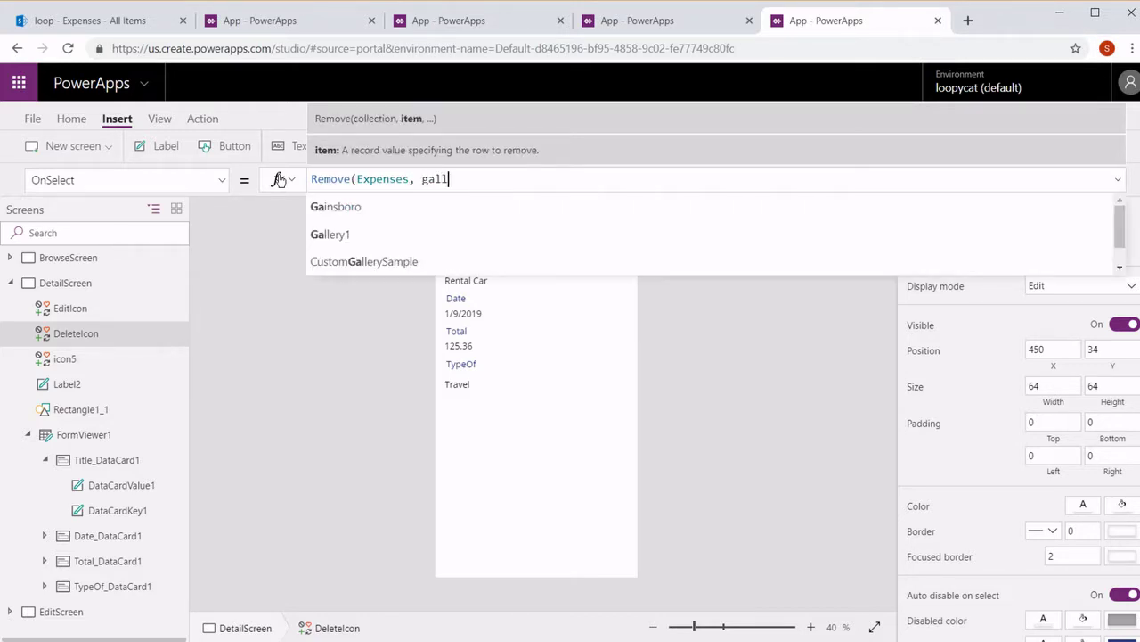
key(Tab)
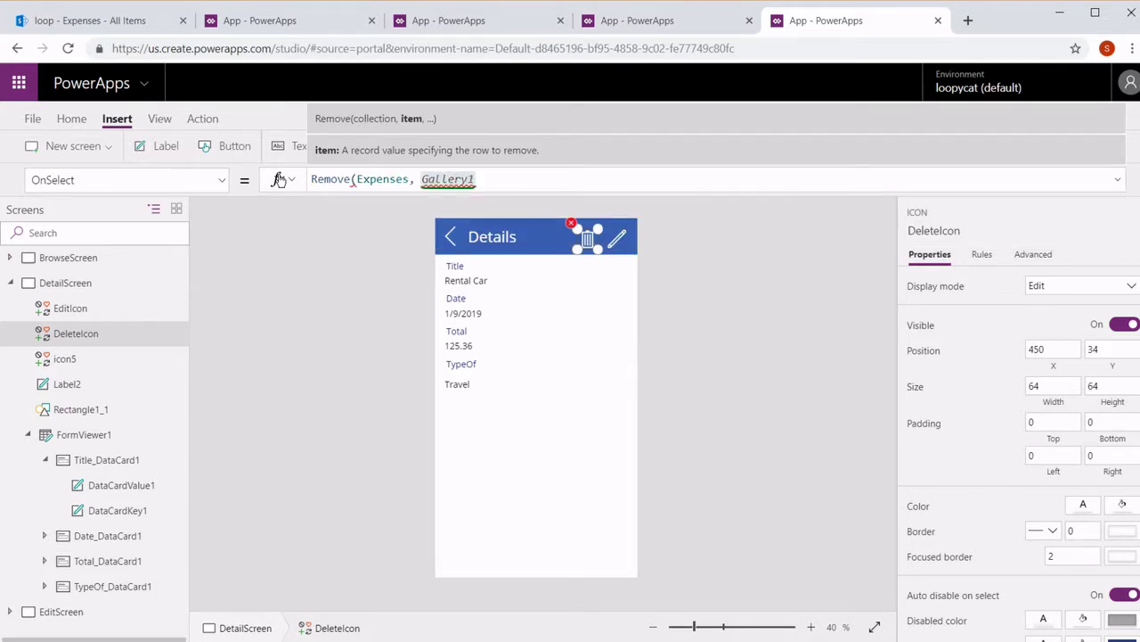
text(.)
key(Tab)
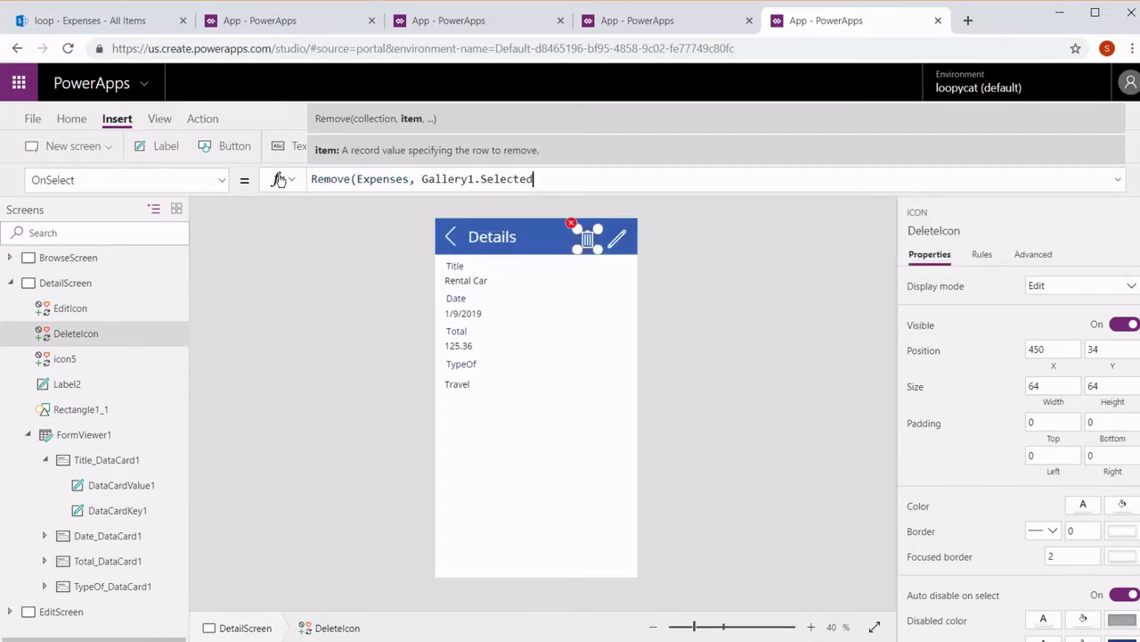
text())
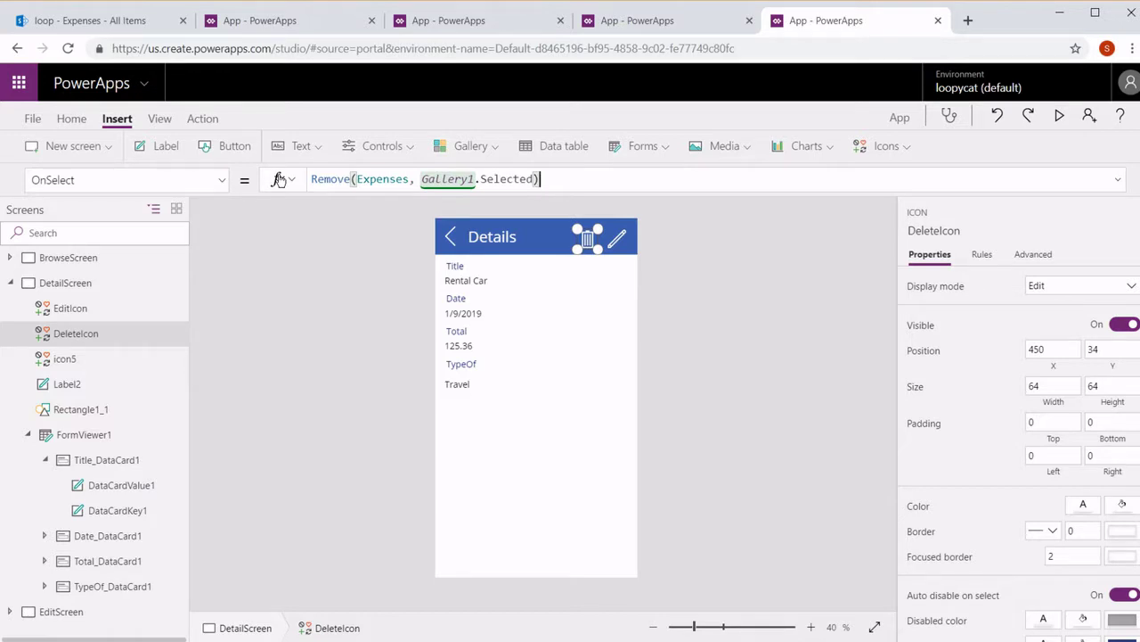
Step: Check the back icon's OnSelect formula on the DetailScreen and open the BrowseScreen with its controls expanded
click(452, 237)
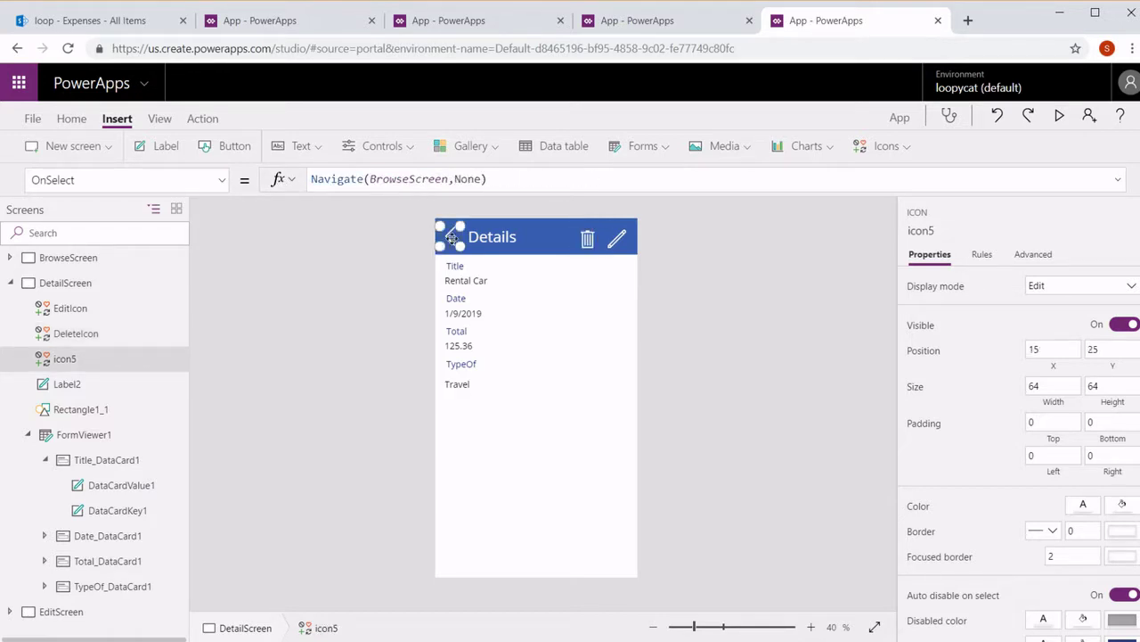
click(11, 283)
click(9, 258)
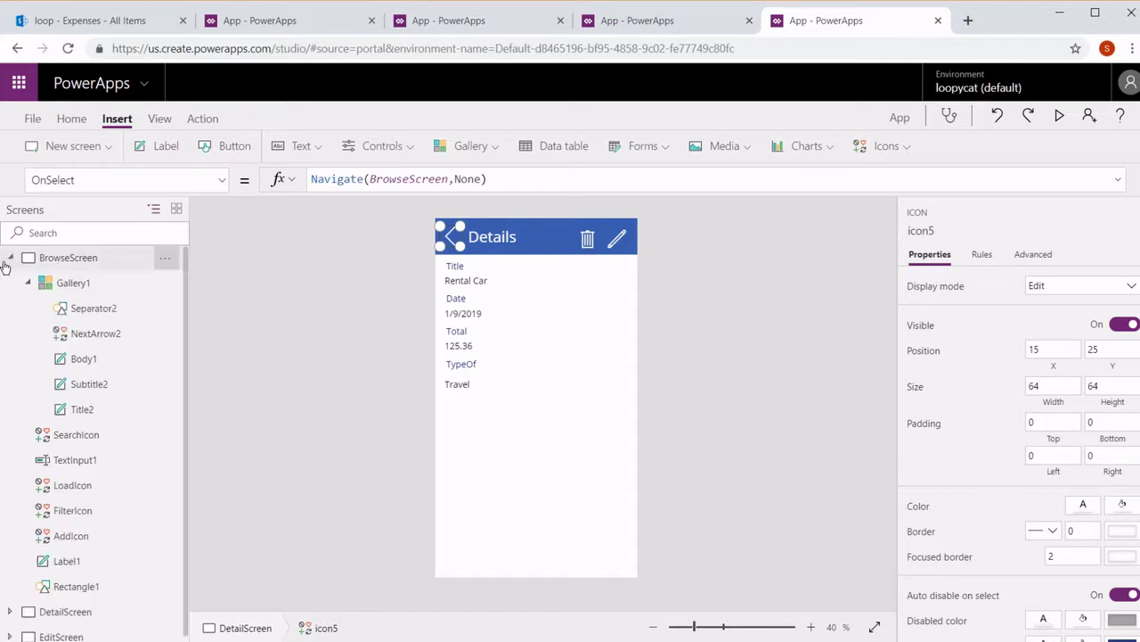
click(56, 256)
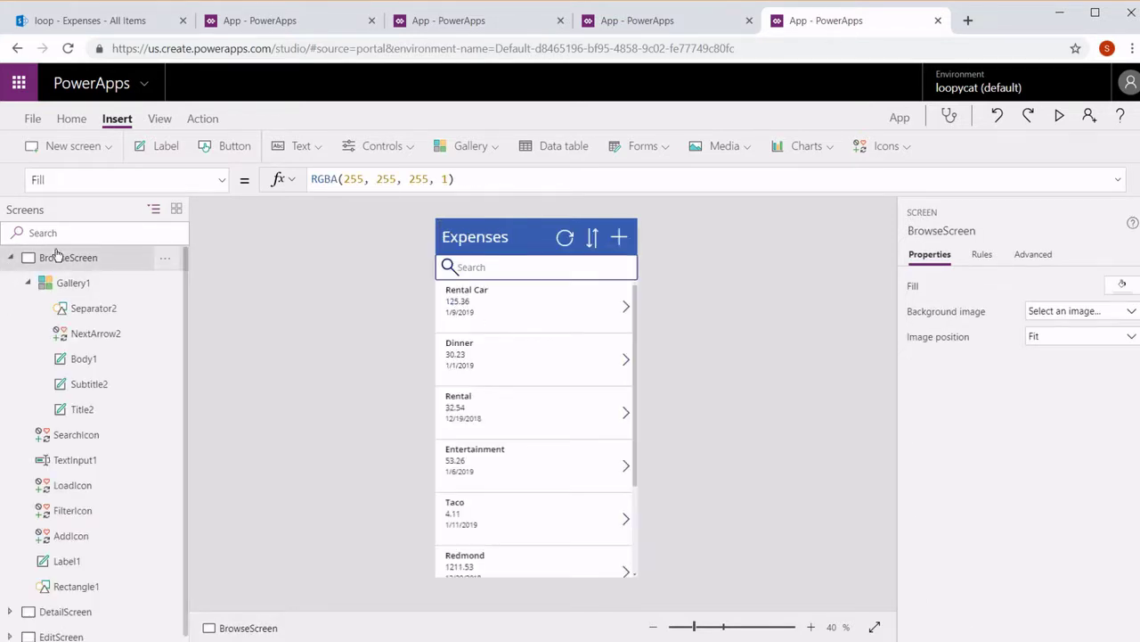
Step: Set the OnSelect property of the BrowseScreen's AddIcon to NewForm(Form2)
click(619, 236)
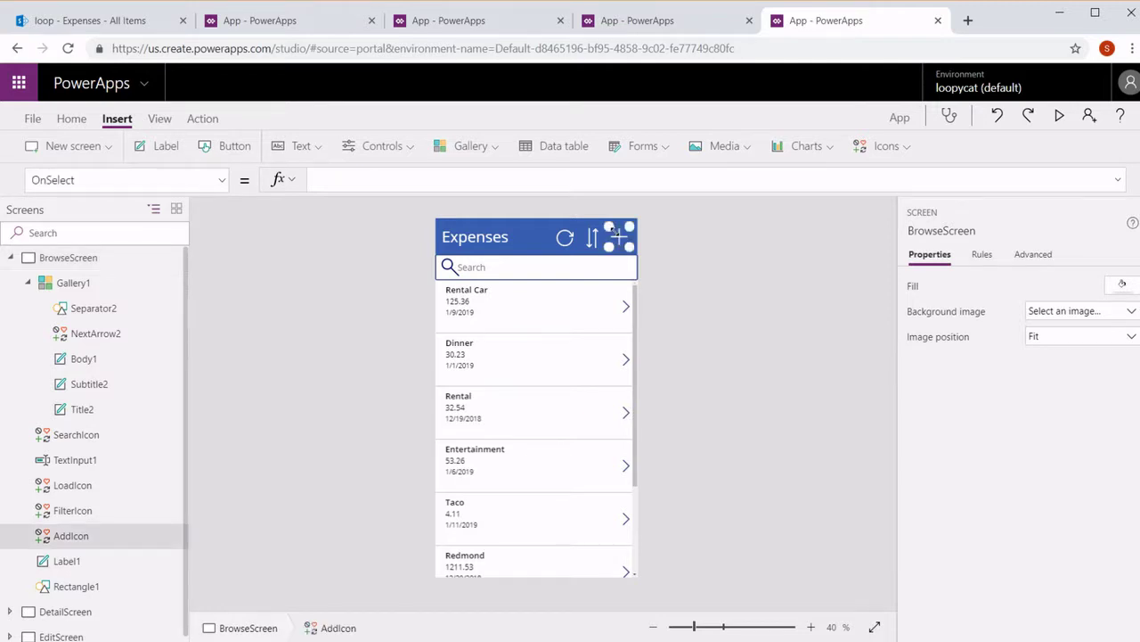
click(568, 185)
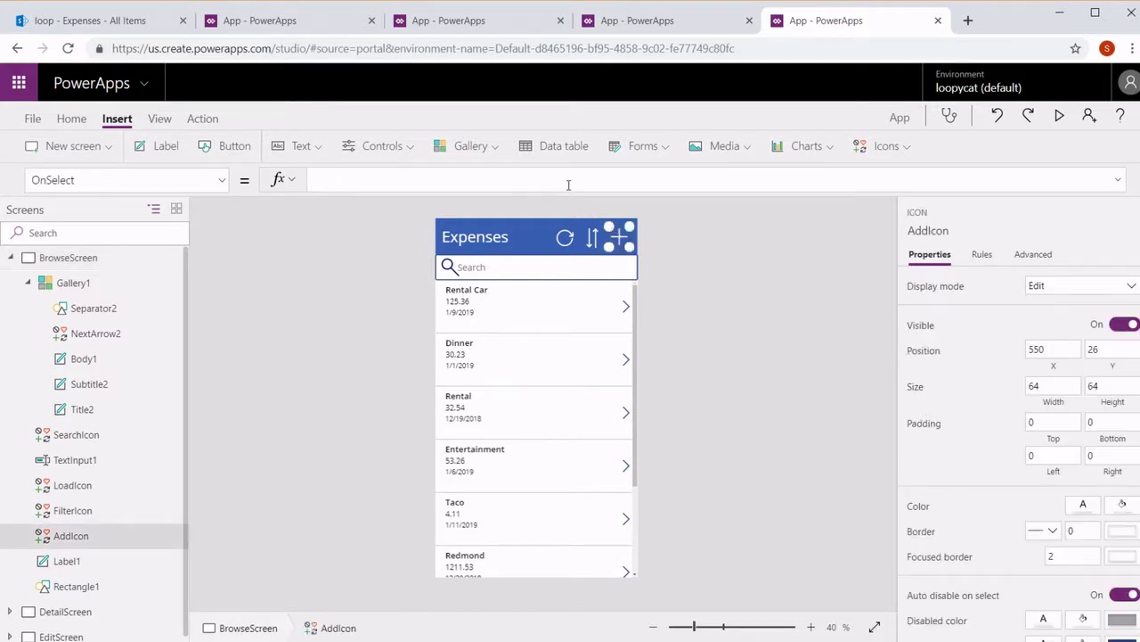
text(New)
key(Down)
key(Down)
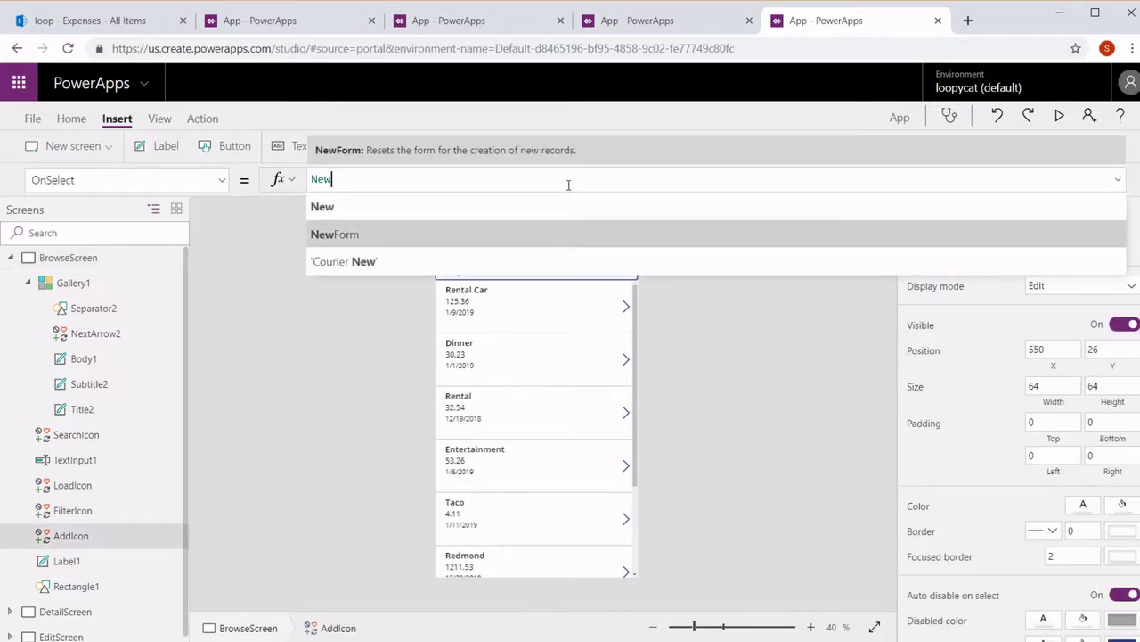
key(Tab)
key(Down)
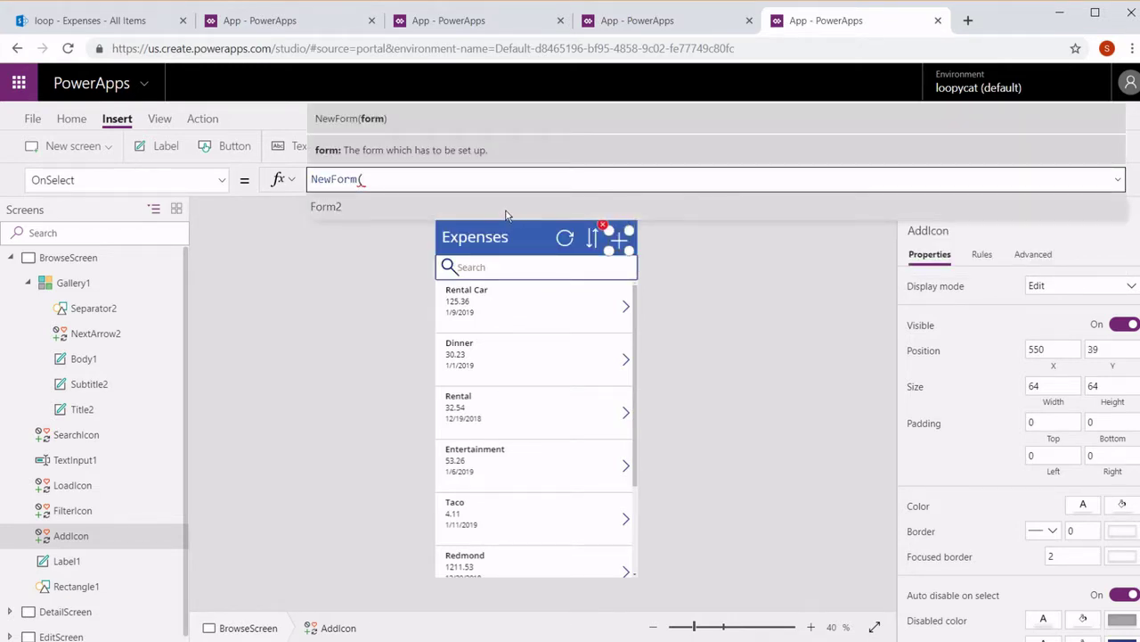
key(Tab)
key(Home)
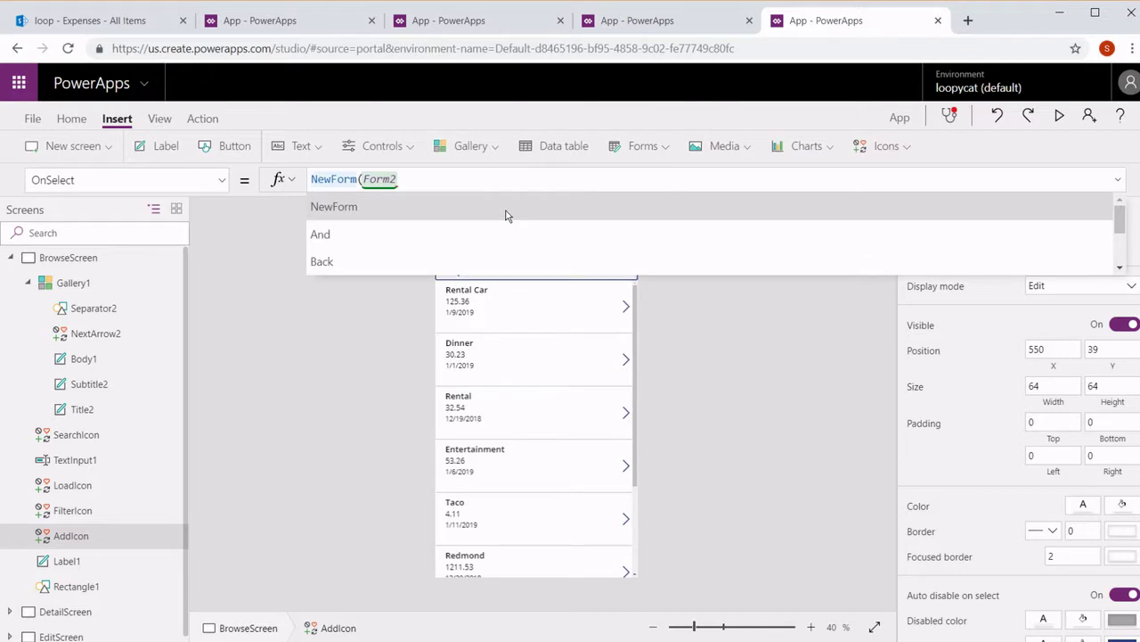
click(541, 181)
text())
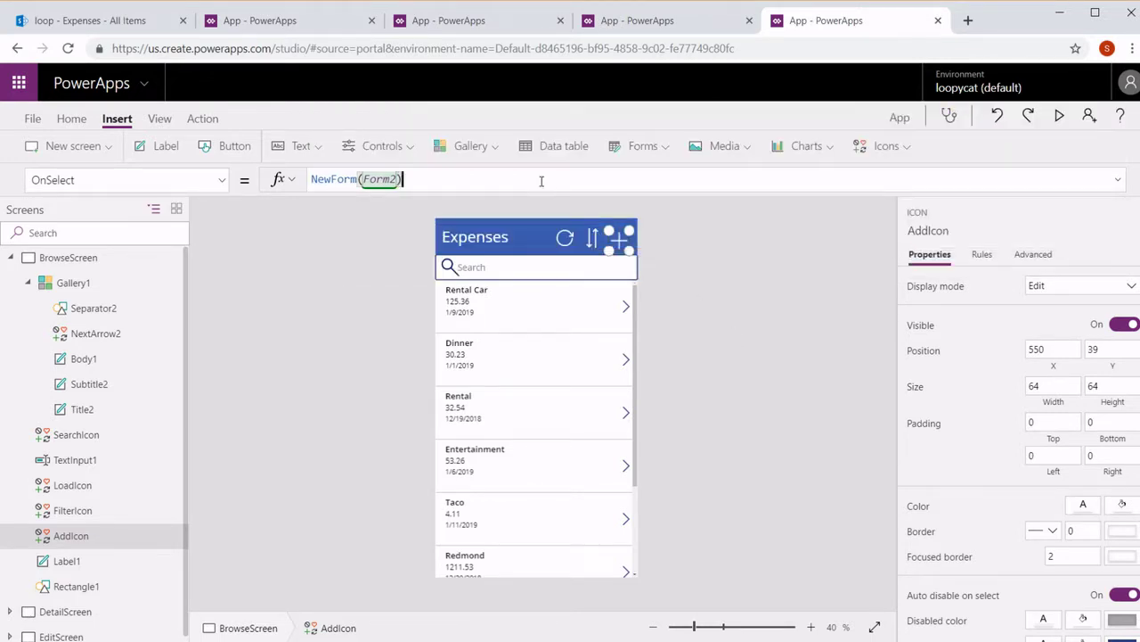
Step: Append ;Navigate(EditScreen,ScreenTransition.None) on a new line of the AddIcon's OnSelect formula
text(;)
key(shift+Return)
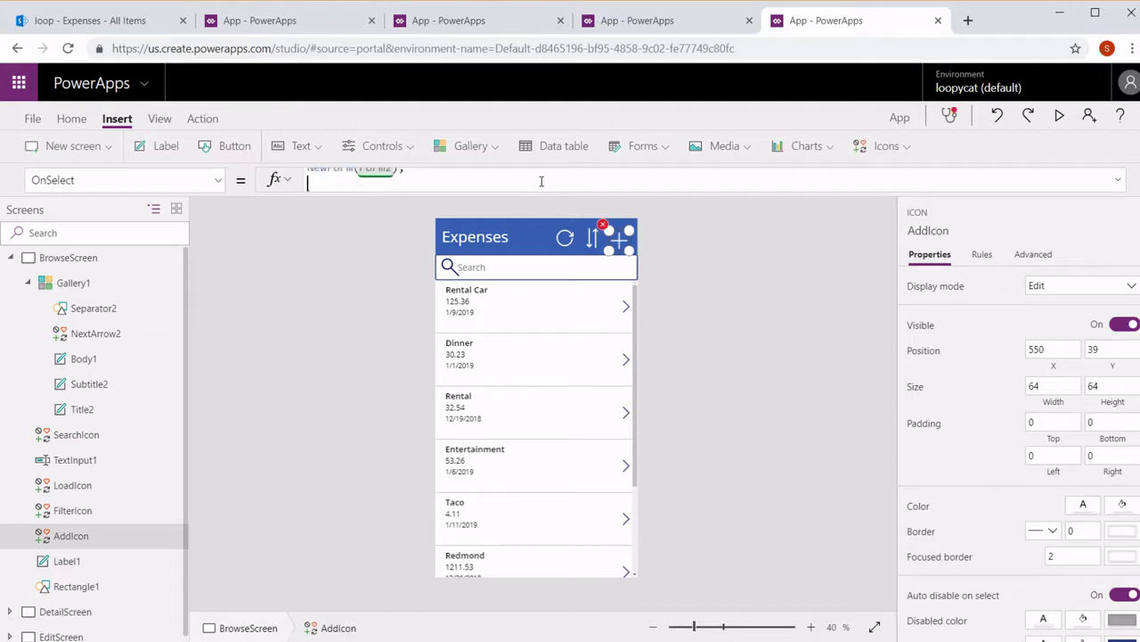
text(Navig)
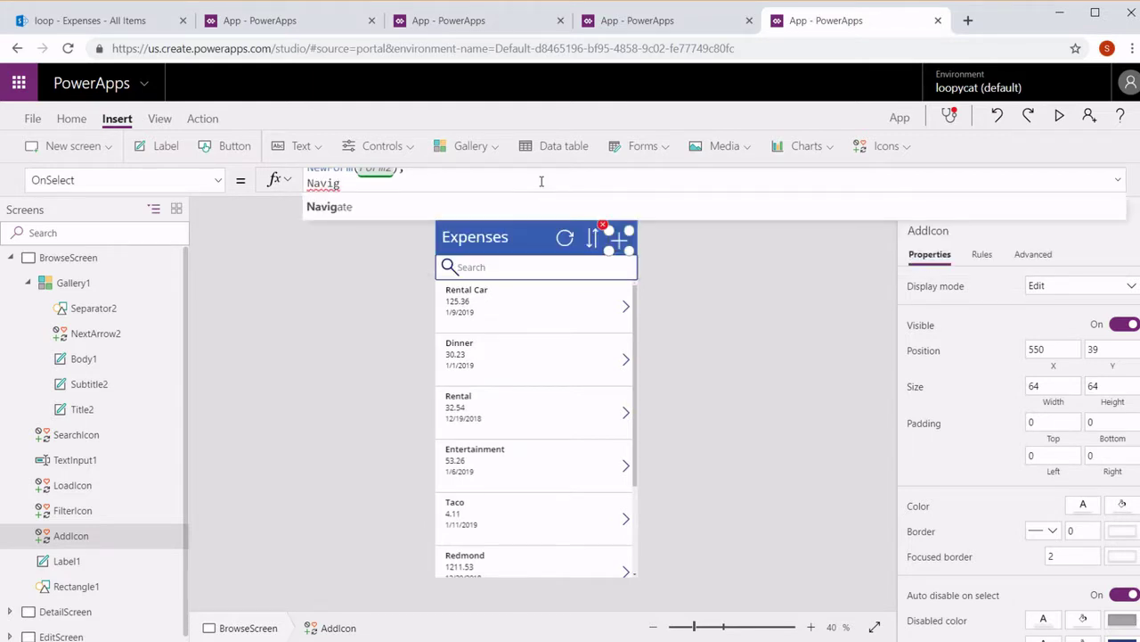
text(ate()
key(Down)
key(Down)
key(Down)
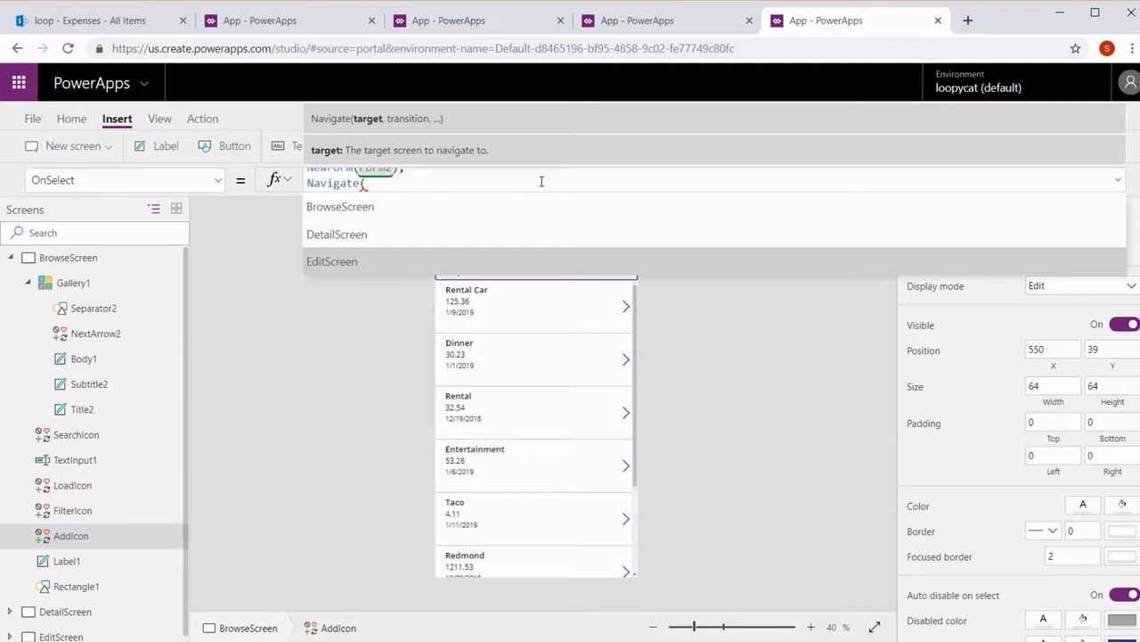
key(Tab)
text(,)
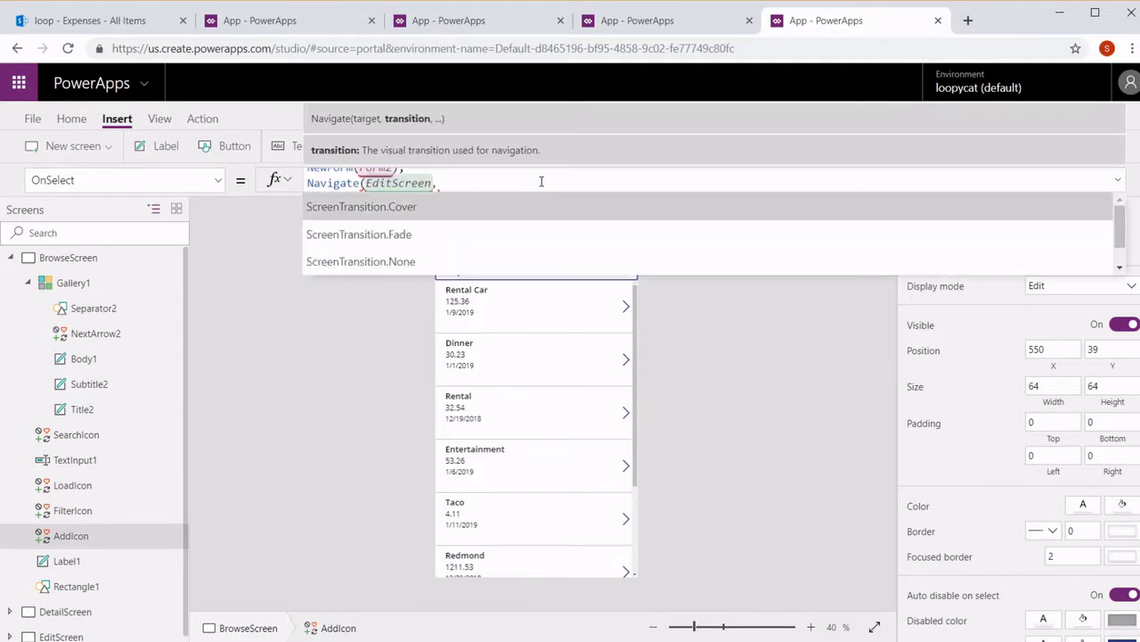
key(Down)
key(Down)
key(Tab)
text())
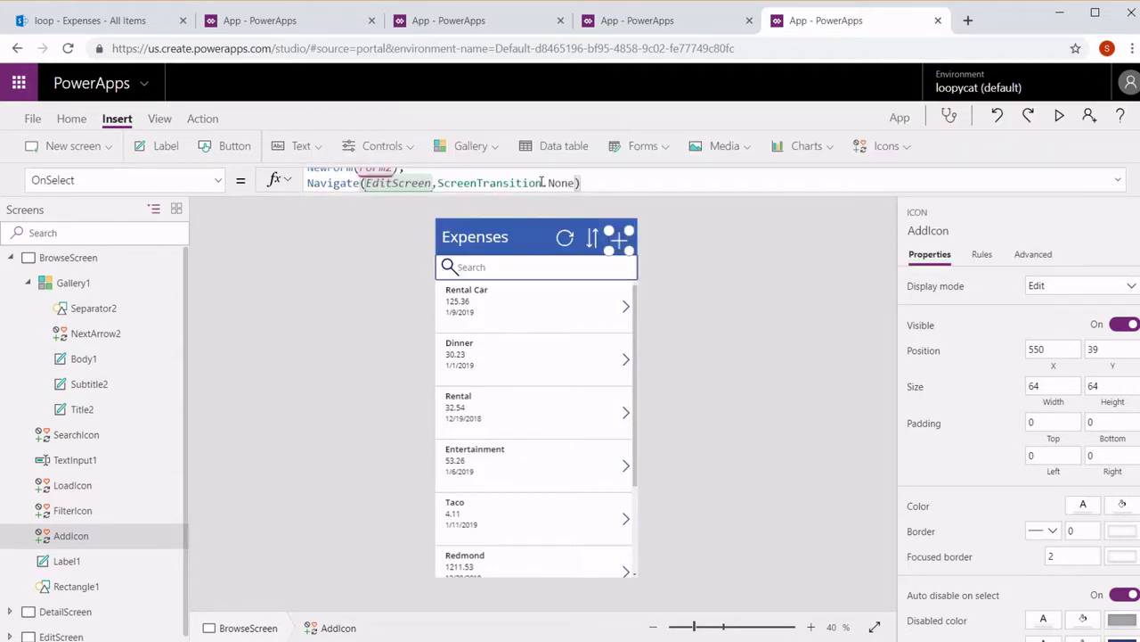
key(Up)
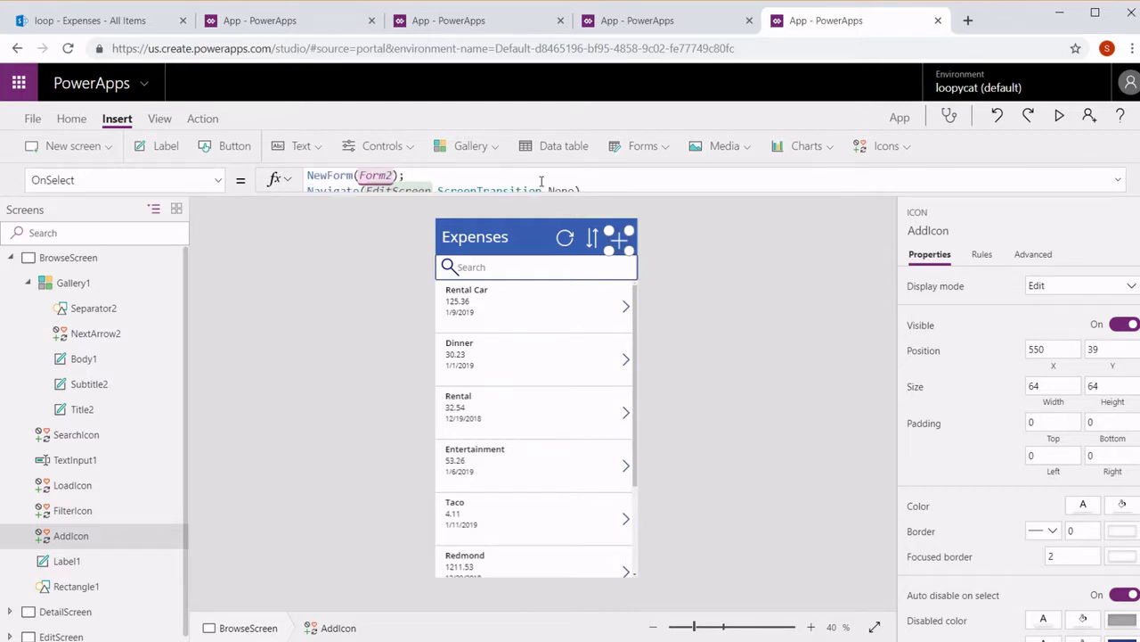
click(626, 237)
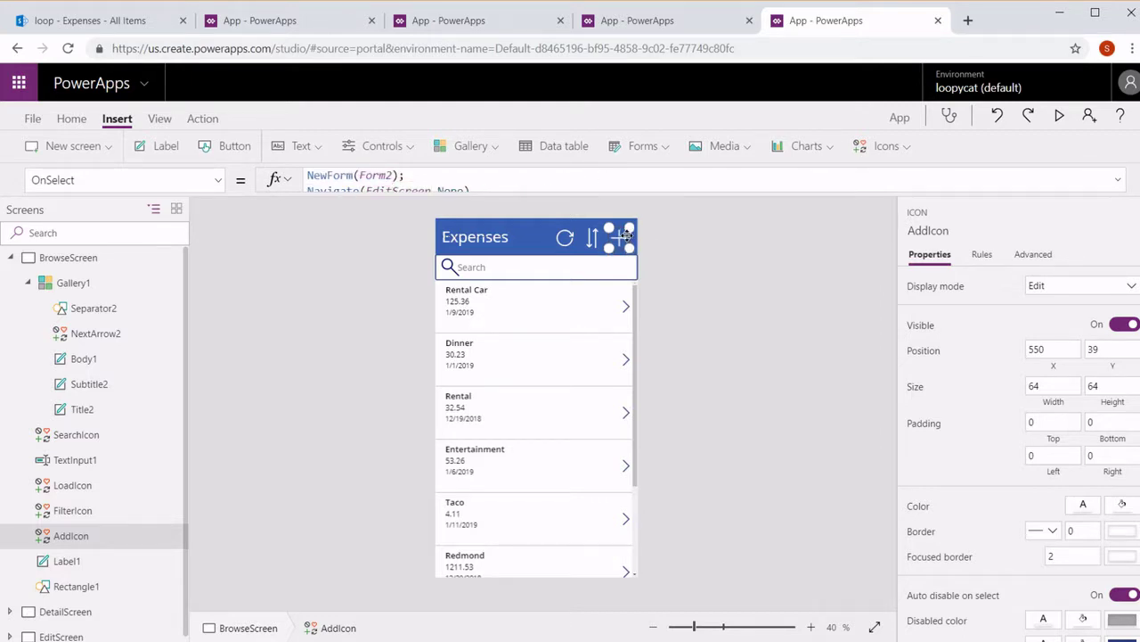
click(665, 236)
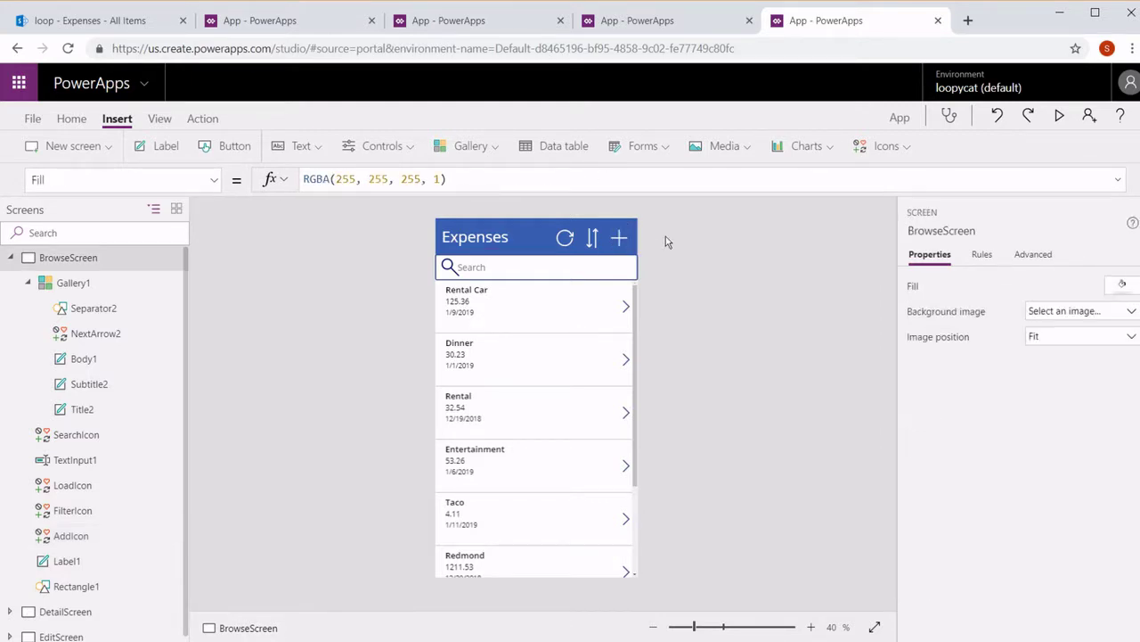
Step: Set the FilterIcon's OnSelect property to UpdateContext({SortDescending1: !SortDescending1}) and check the LoadIcon's OnSelect formula
click(591, 237)
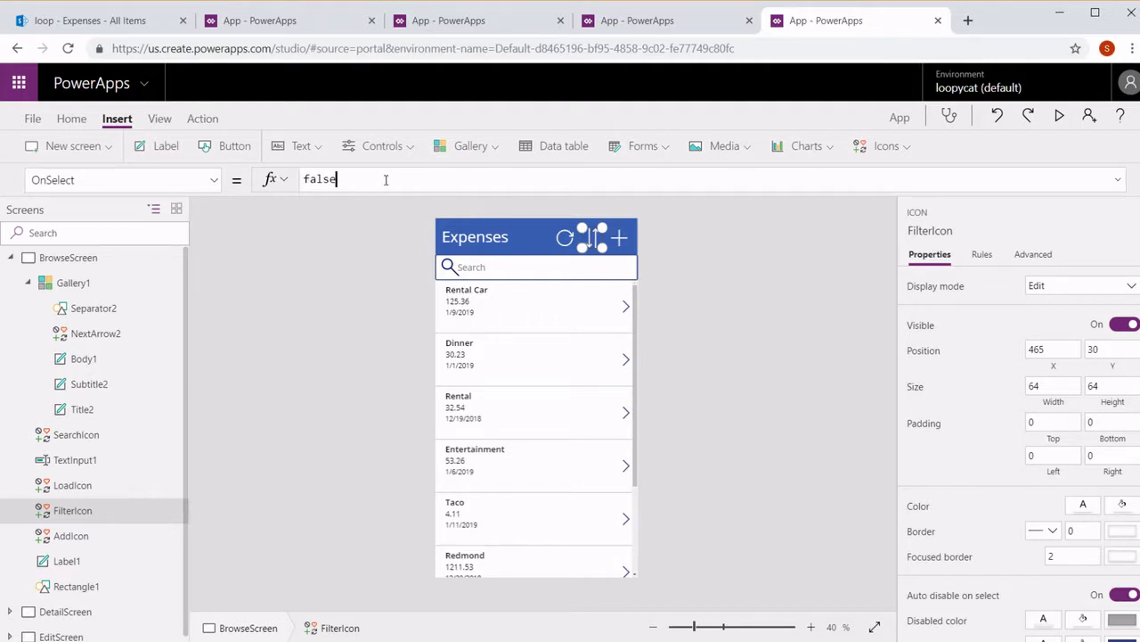
key(ctrl+a)
key(BackSpace)
text(Upd)
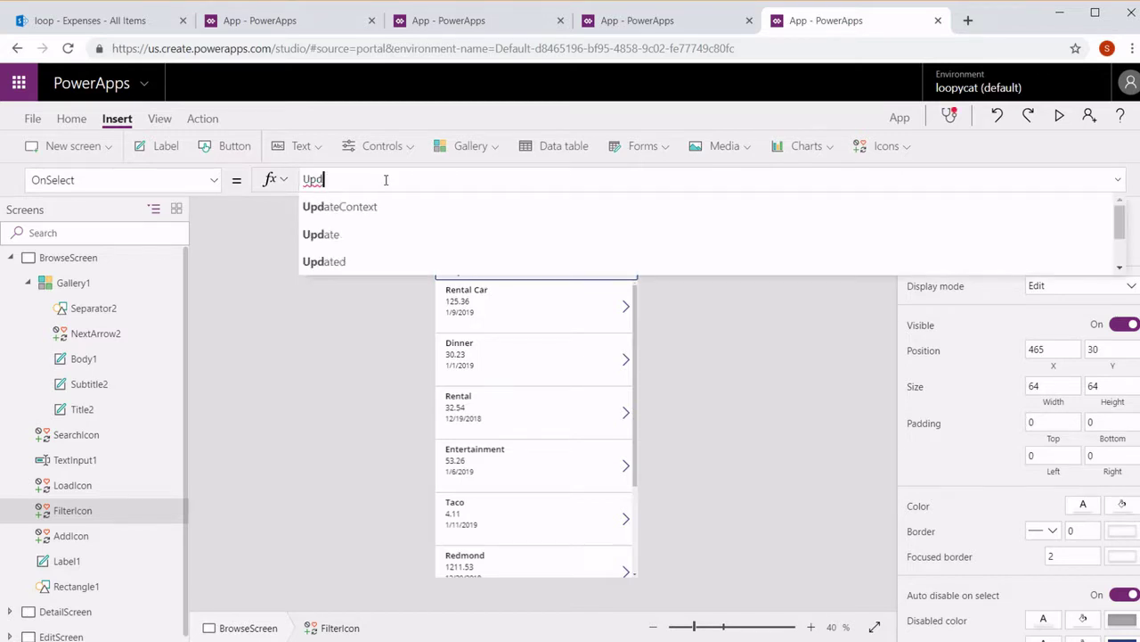
text(ate)
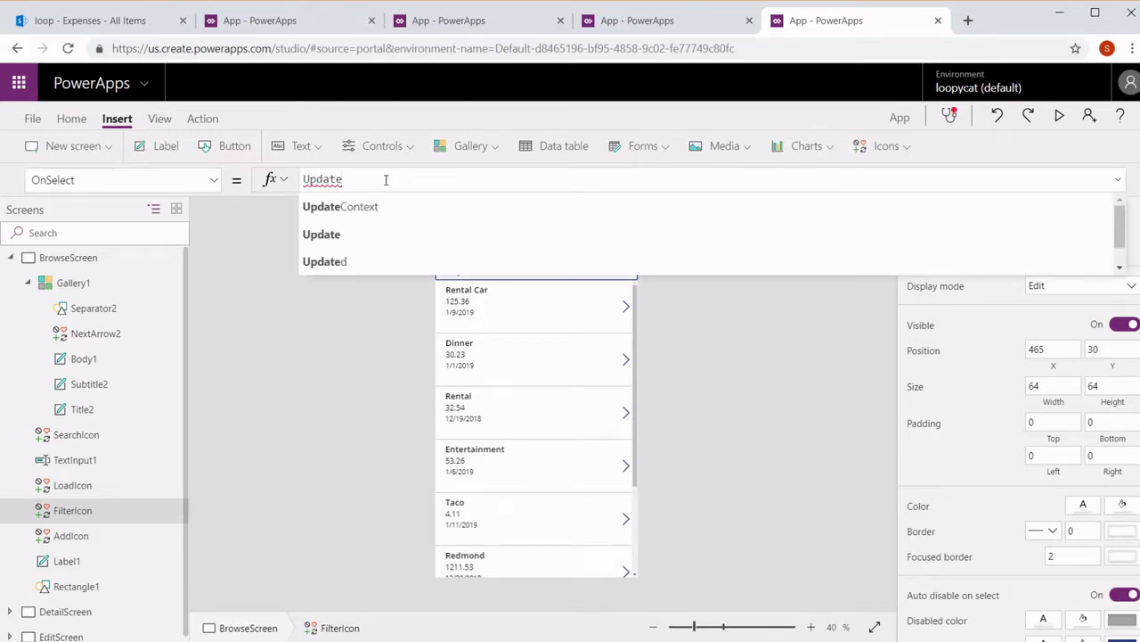
key(Tab)
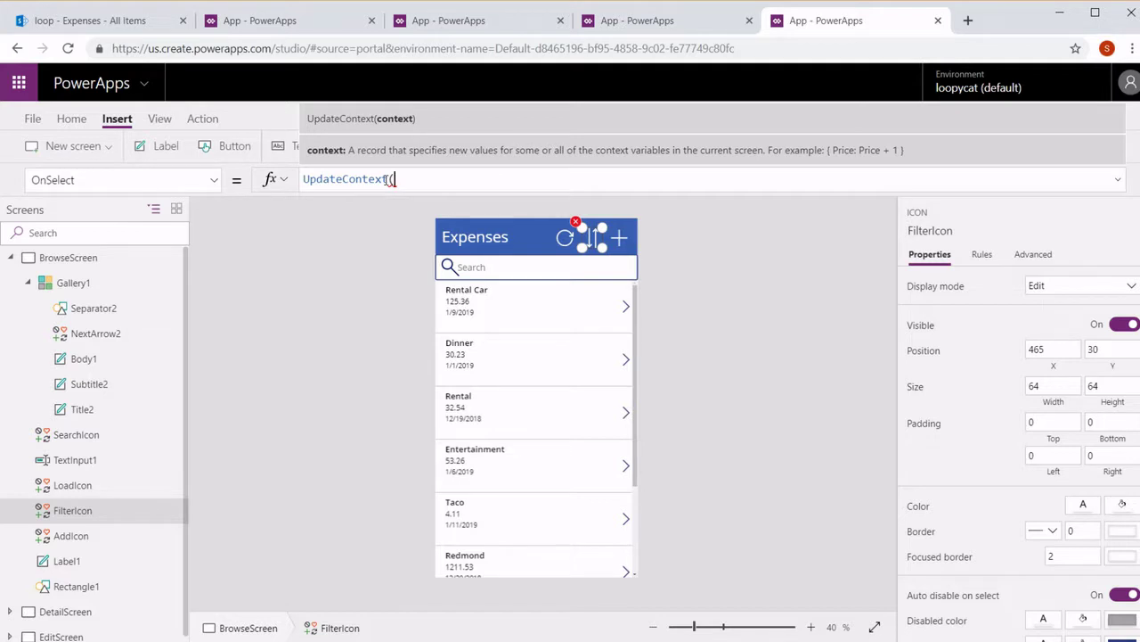
text({SortDescending1)
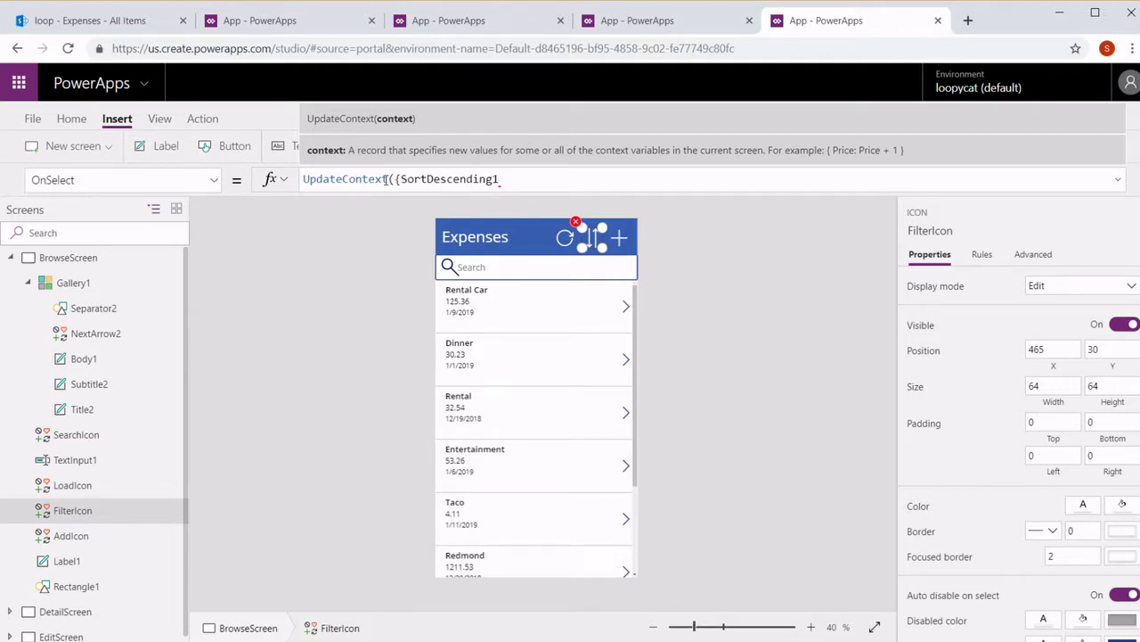
text(: !S)
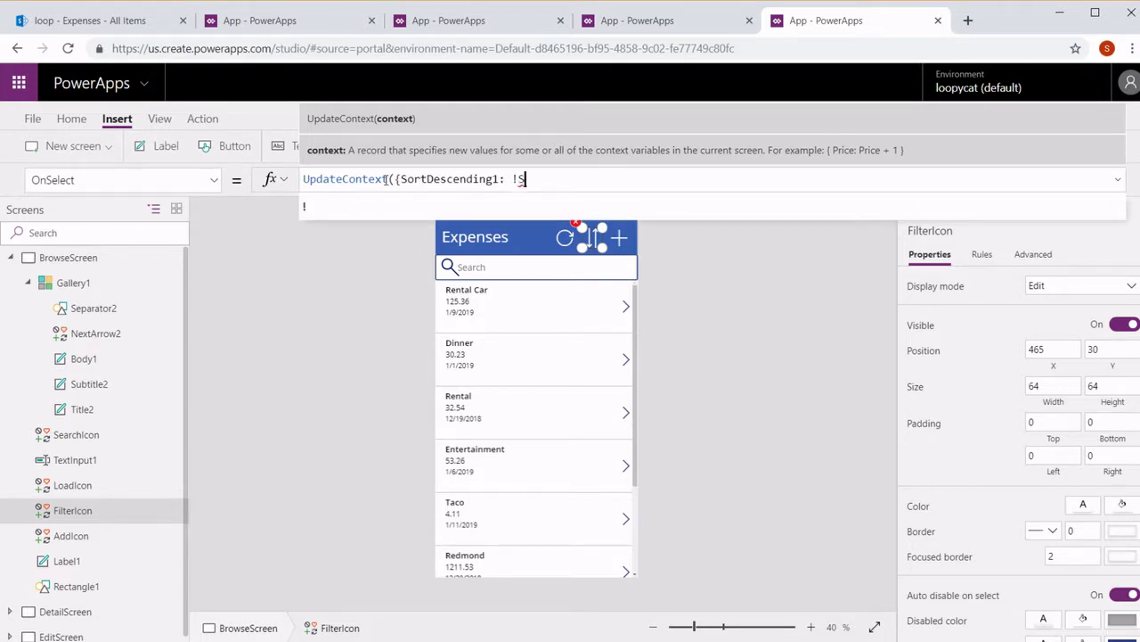
text(ortDes)
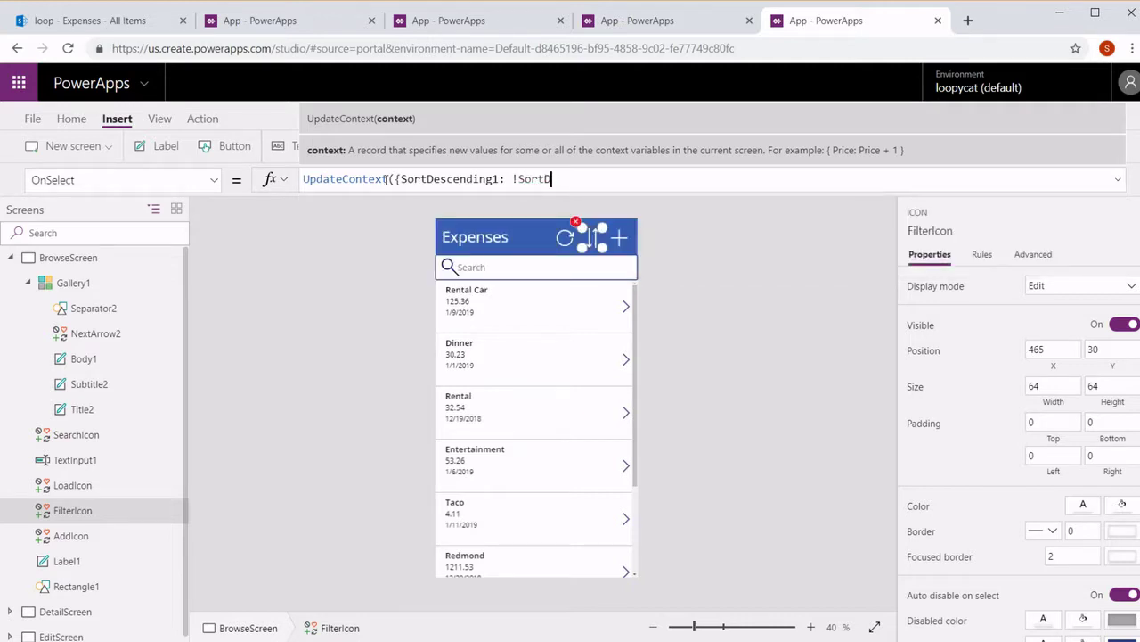
text(cending)
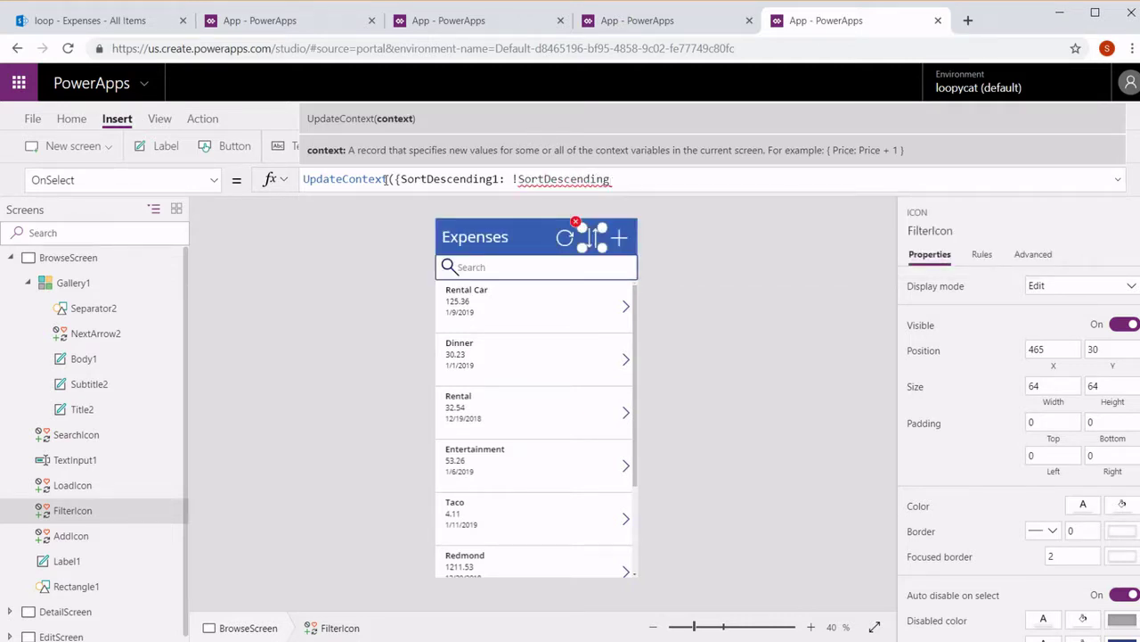
text(1}))
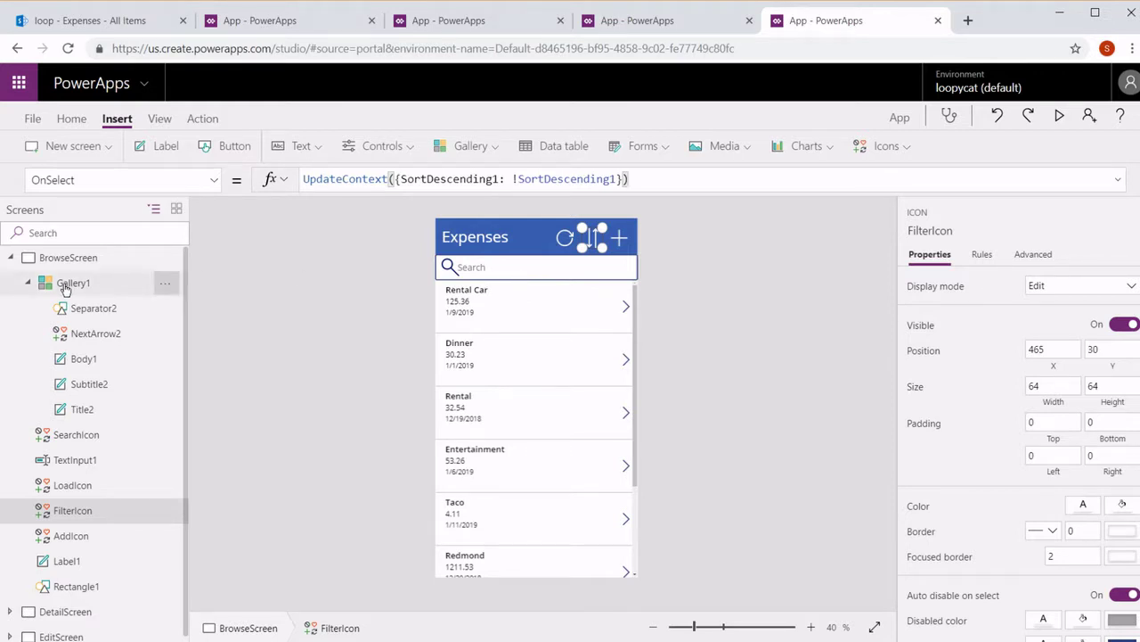
click(565, 239)
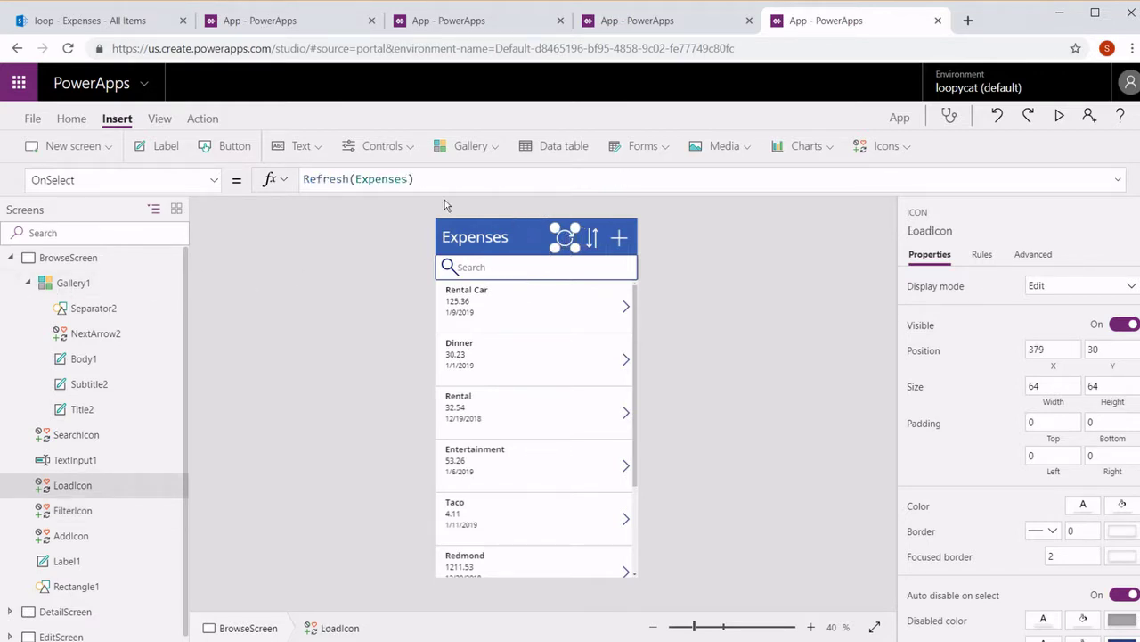
Step: Try to wrap Expenses in SortByColumns and Filter functions in Gallery1's Items formula
click(89, 282)
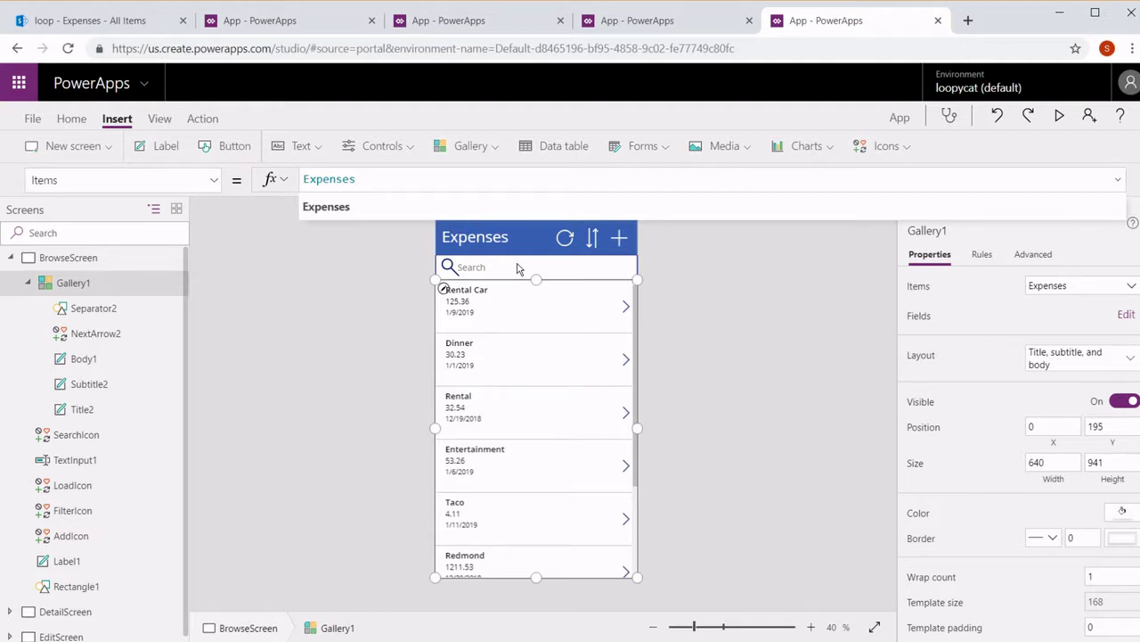
key(ctrl+a)
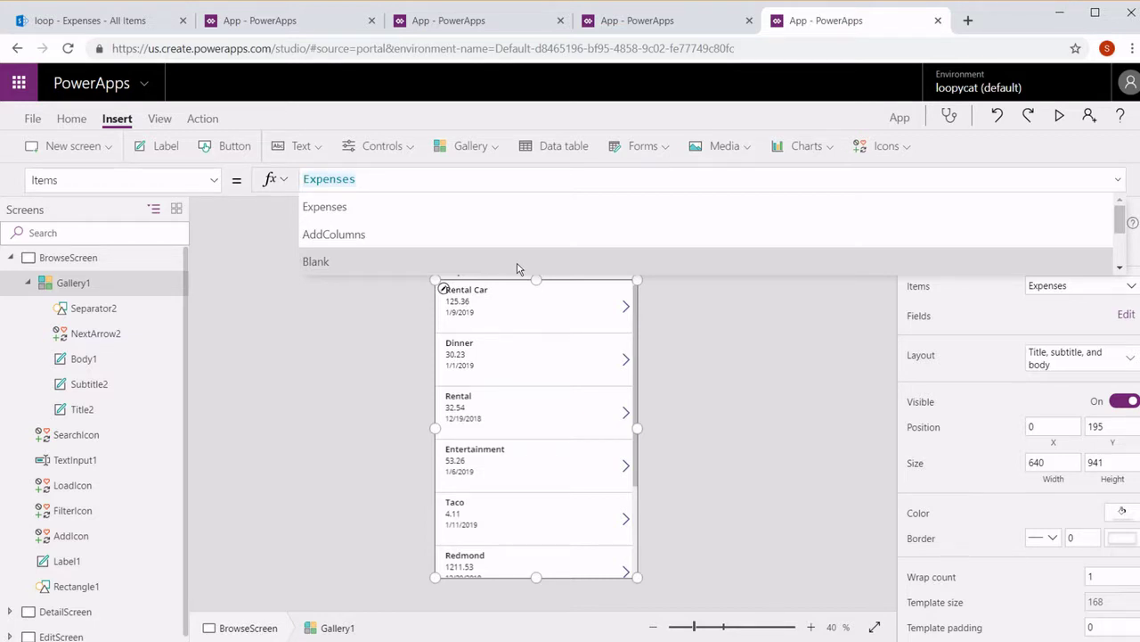
text(Sort)
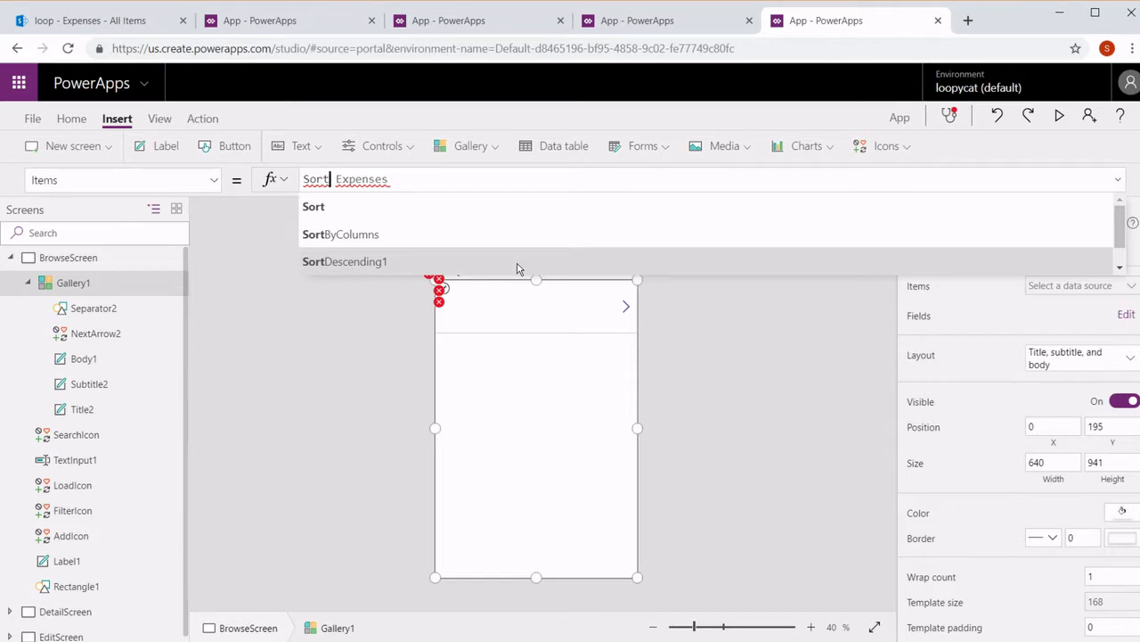
click(493, 239)
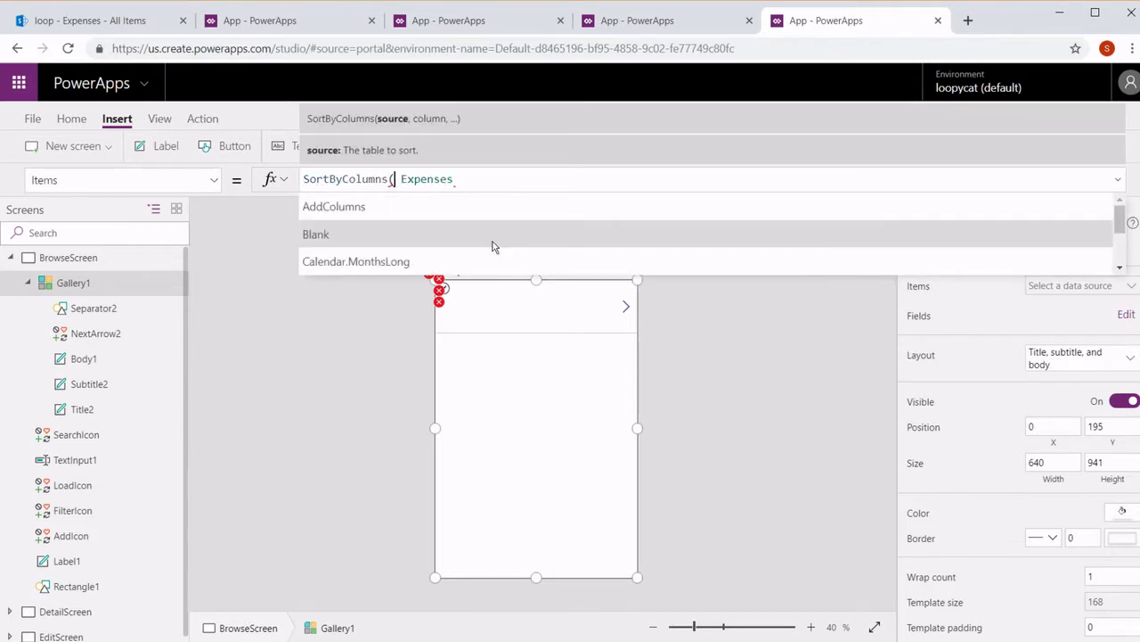
text(Filt)
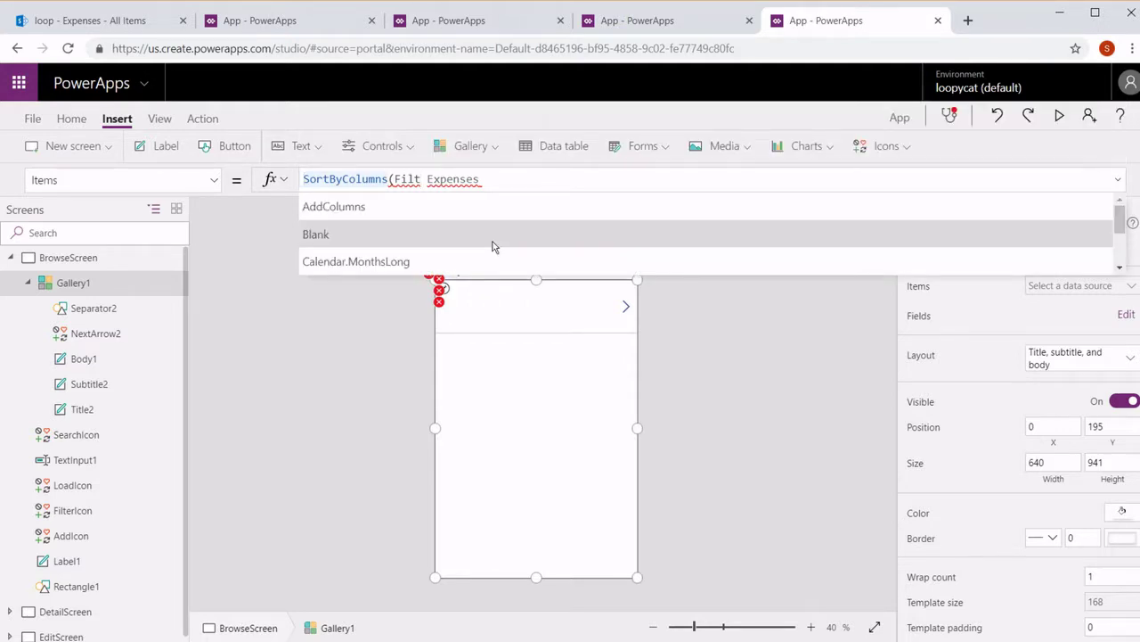
key(Right)
key(ctrl+Right)
key(ctrl+Right)
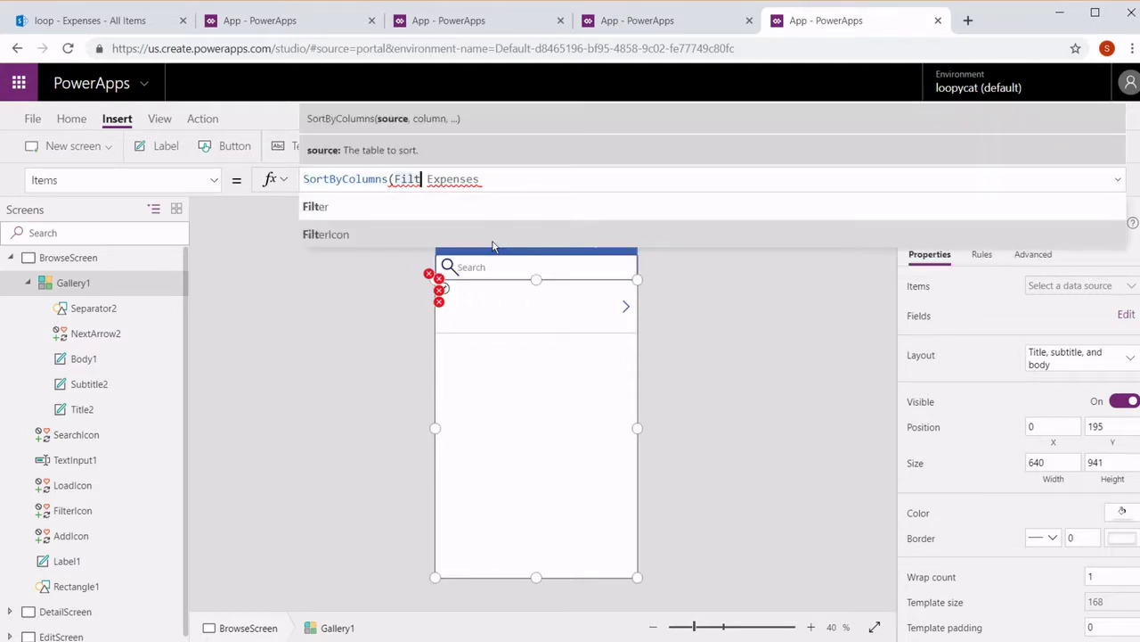
click(478, 219)
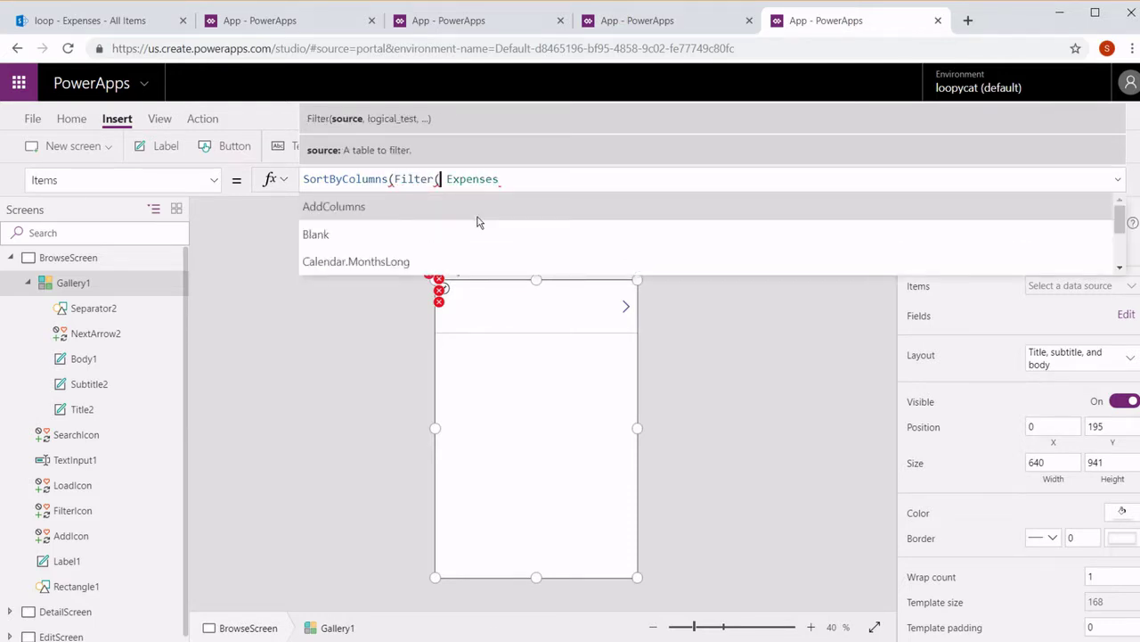
key(Delete)
click(477, 219)
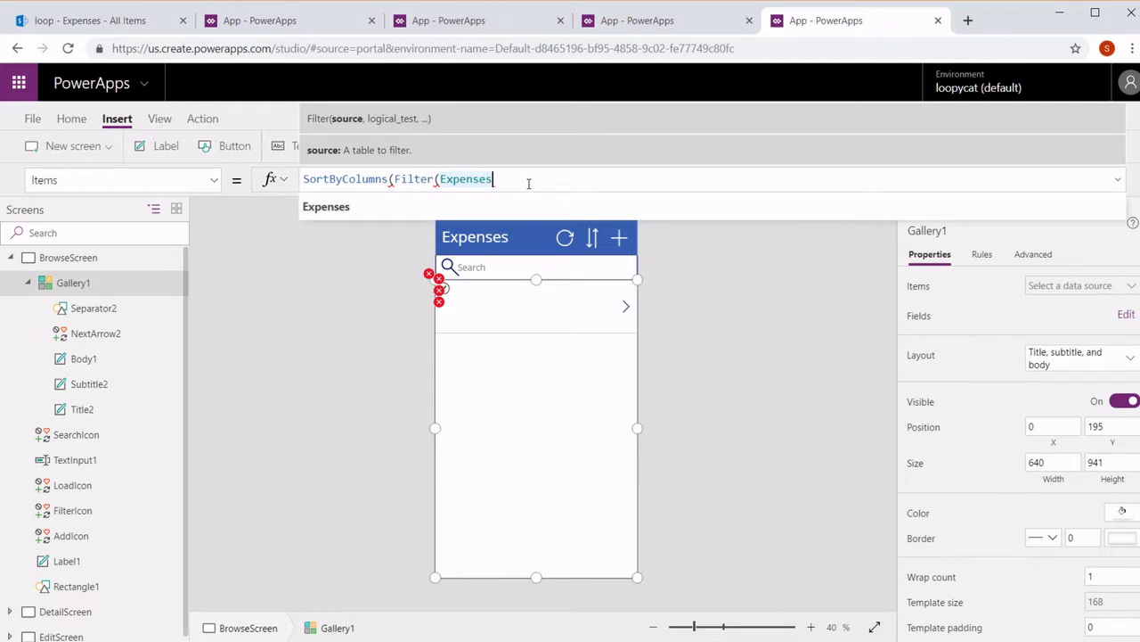
text(,)
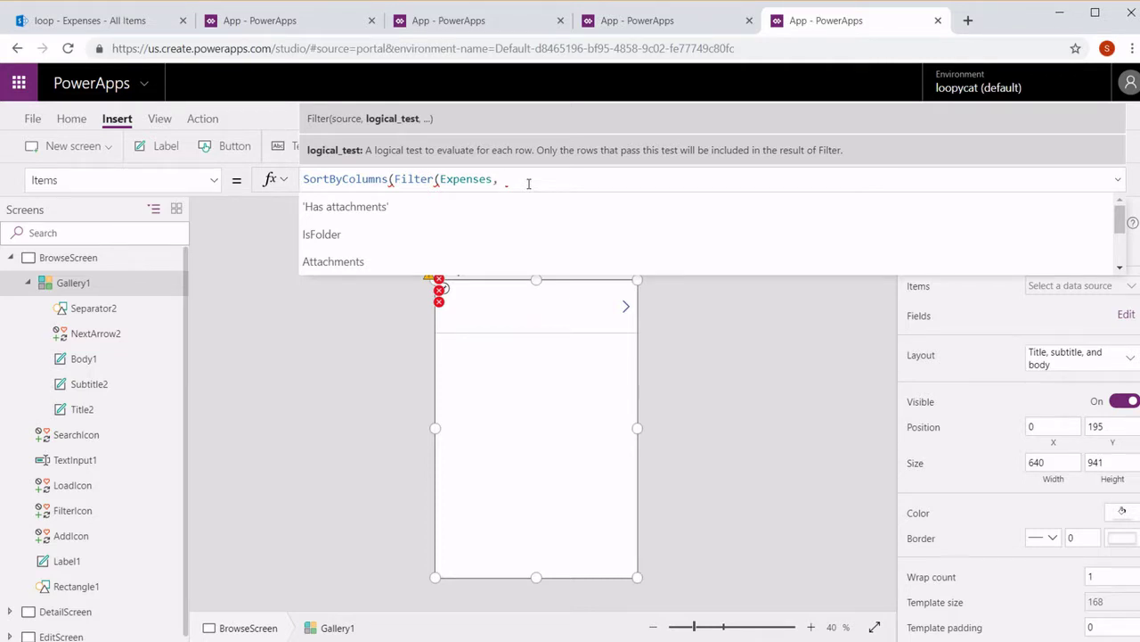
Step: Clear the partial sort-and-filter formula from Gallery1's Items property and enter Expenses instead
key(BackSpace)
key(BackSpace)
key(BackSpace)
key(BackSpace)
key(BackSpace)
key(BackSpace)
key(BackSpace)
key(BackSpace)
key(BackSpace)
key(BackSpace)
key(BackSpace)
key(BackSpace)
key(BackSpace)
key(BackSpace)
key(BackSpace)
key(BackSpace)
key(BackSpace)
key(BackSpace)
key(BackSpace)
key(BackSpace)
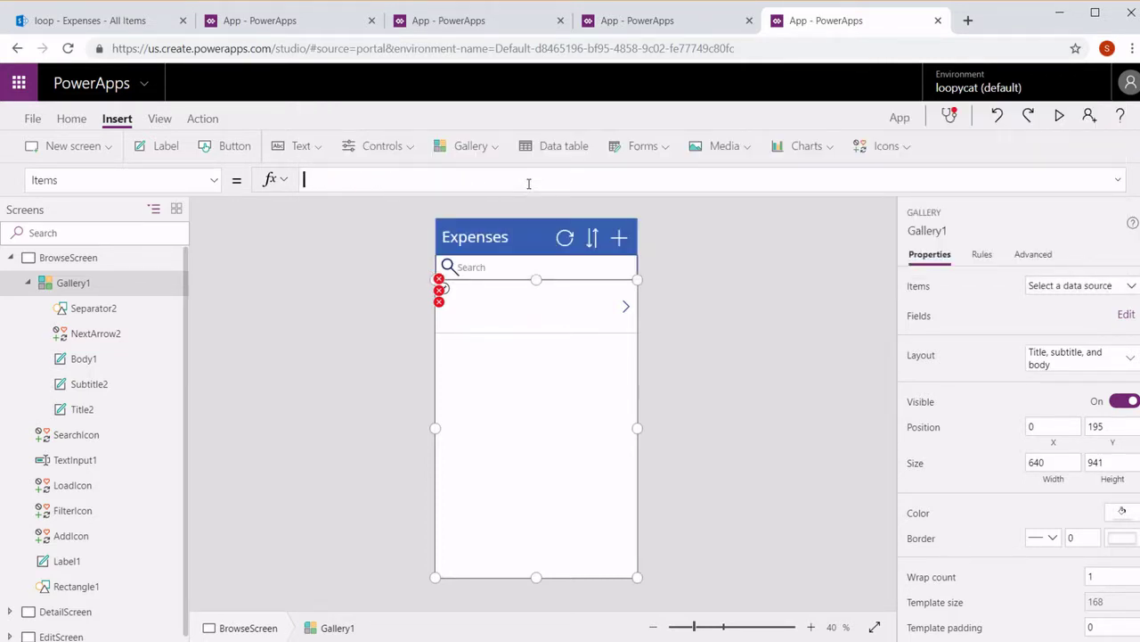
text(expenses)
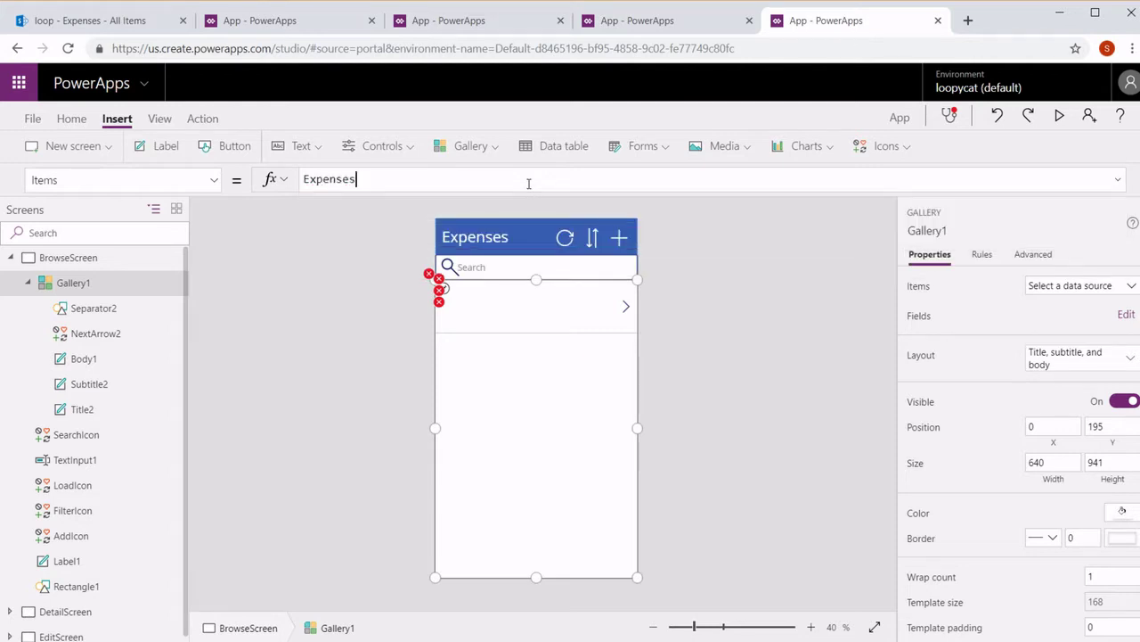
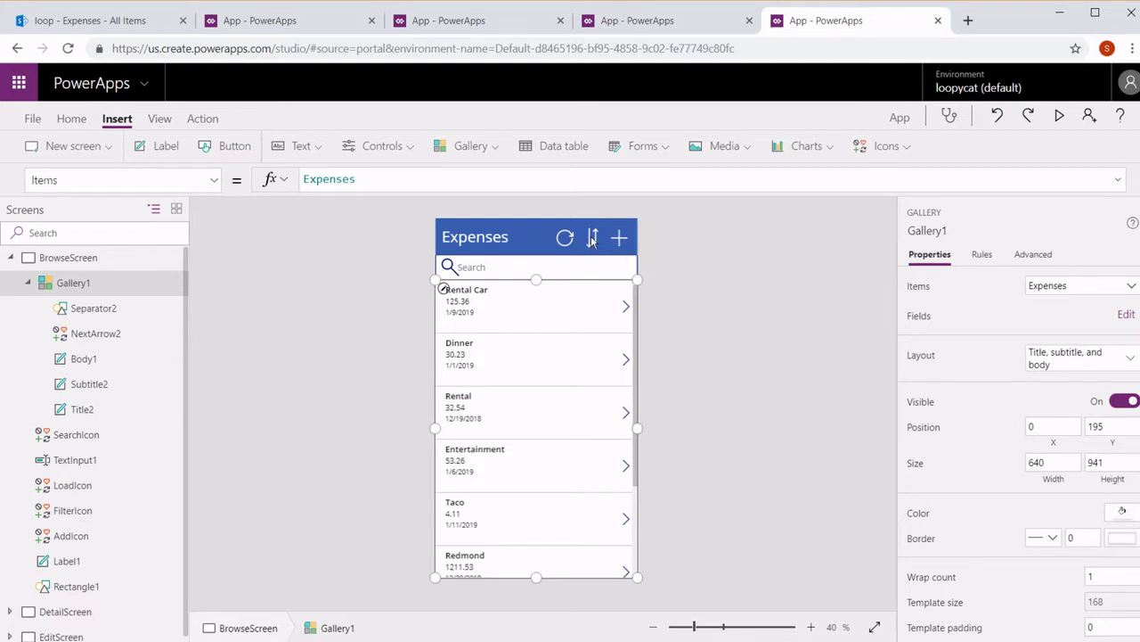
Step: Wrap Expenses in Gallery1's Items formula with the opening SortByColumns( and Filter( functions
click(399, 179)
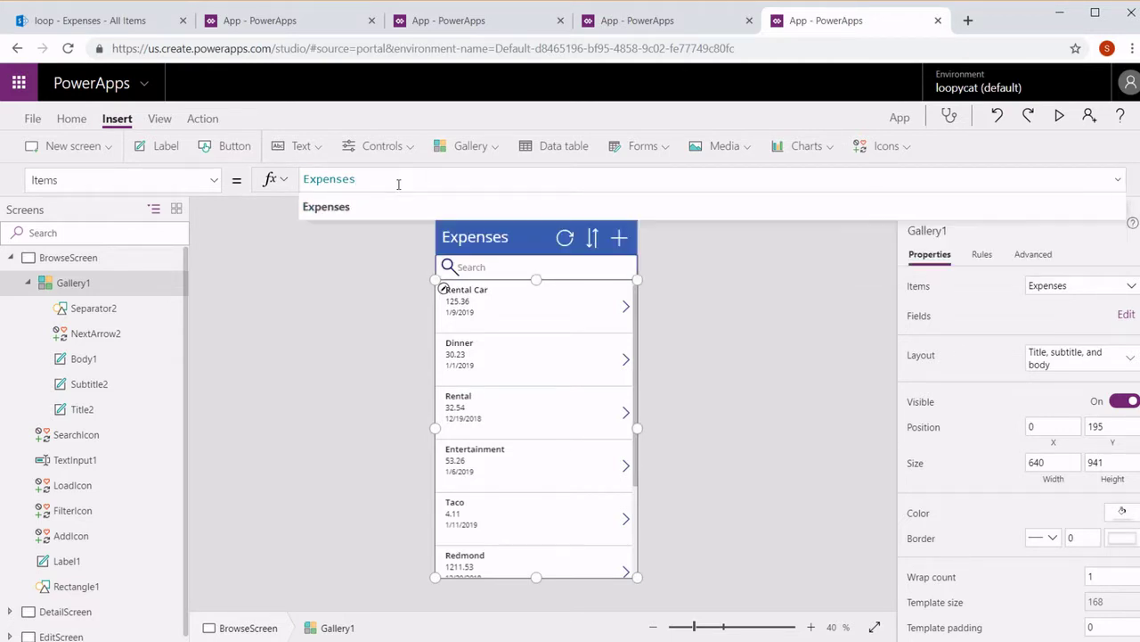
key(Home)
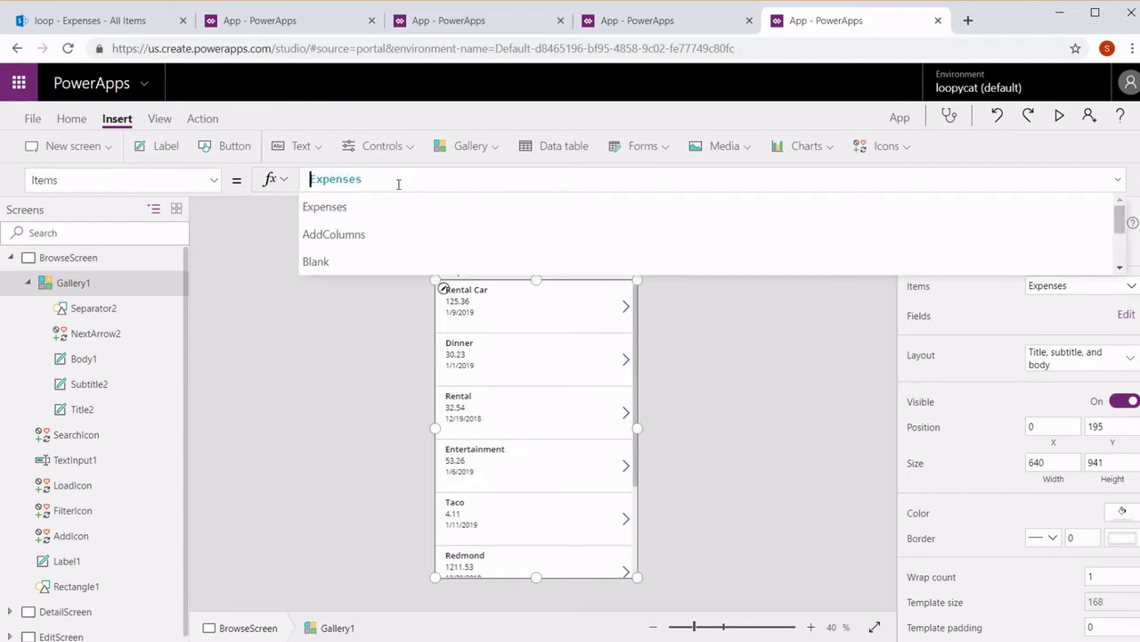
text(Sort)
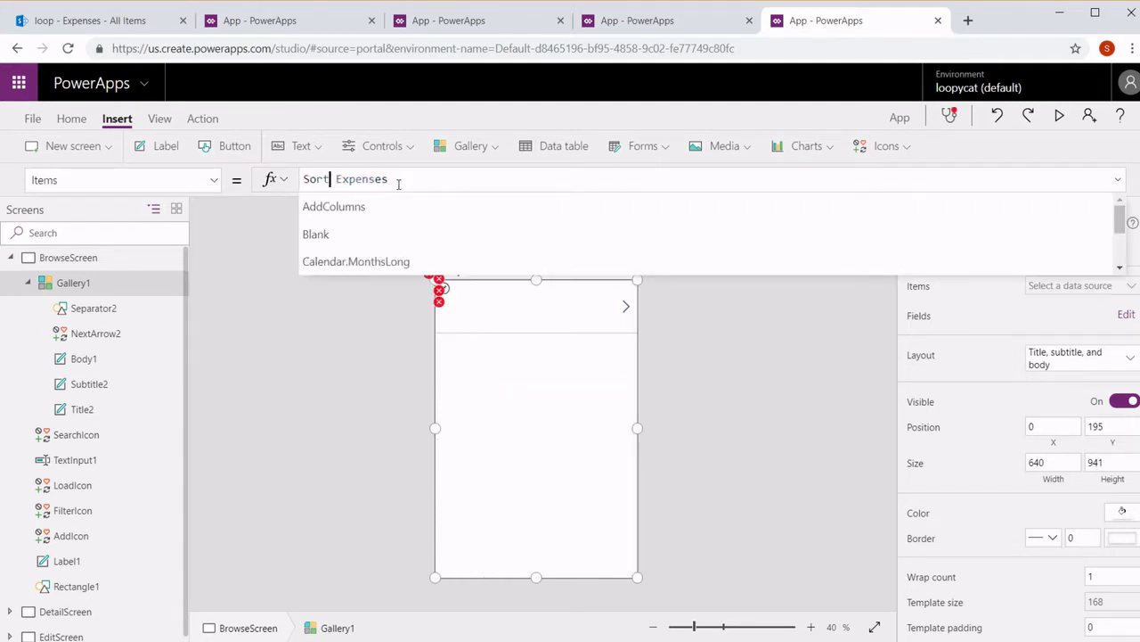
key(Down)
key(Tab)
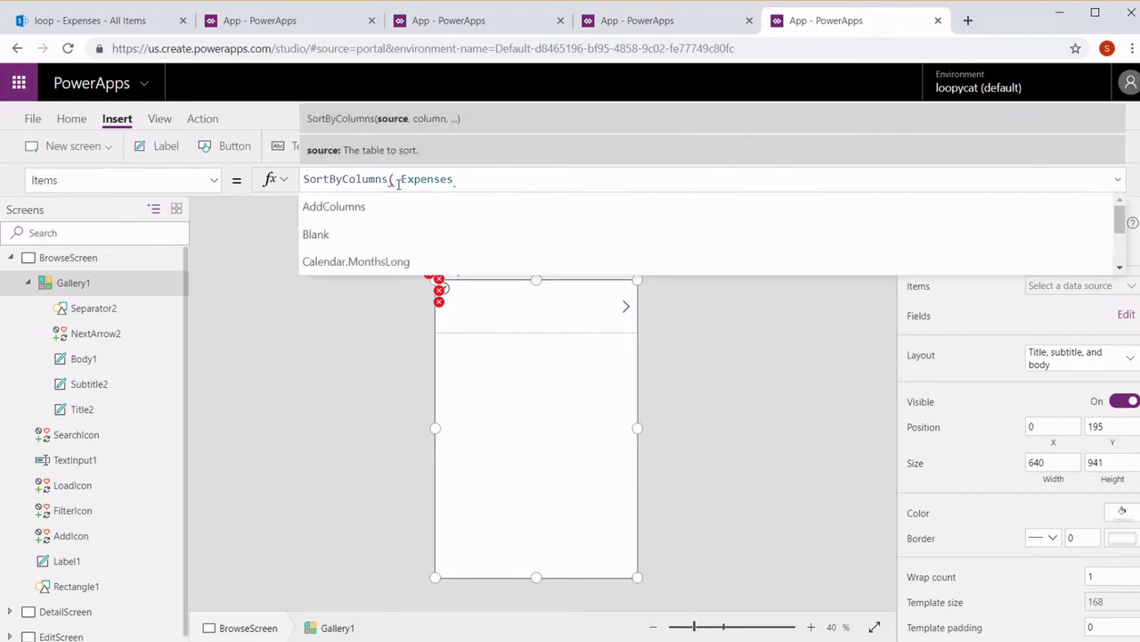
text(Filte)
key(Down)
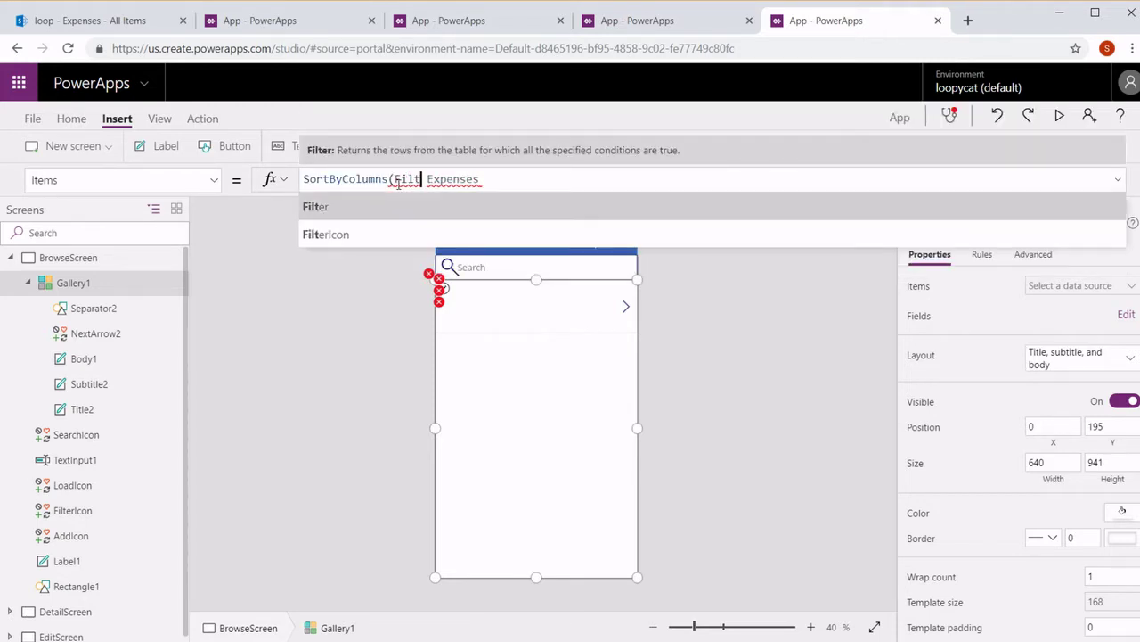
key(Tab)
key(BackSpace)
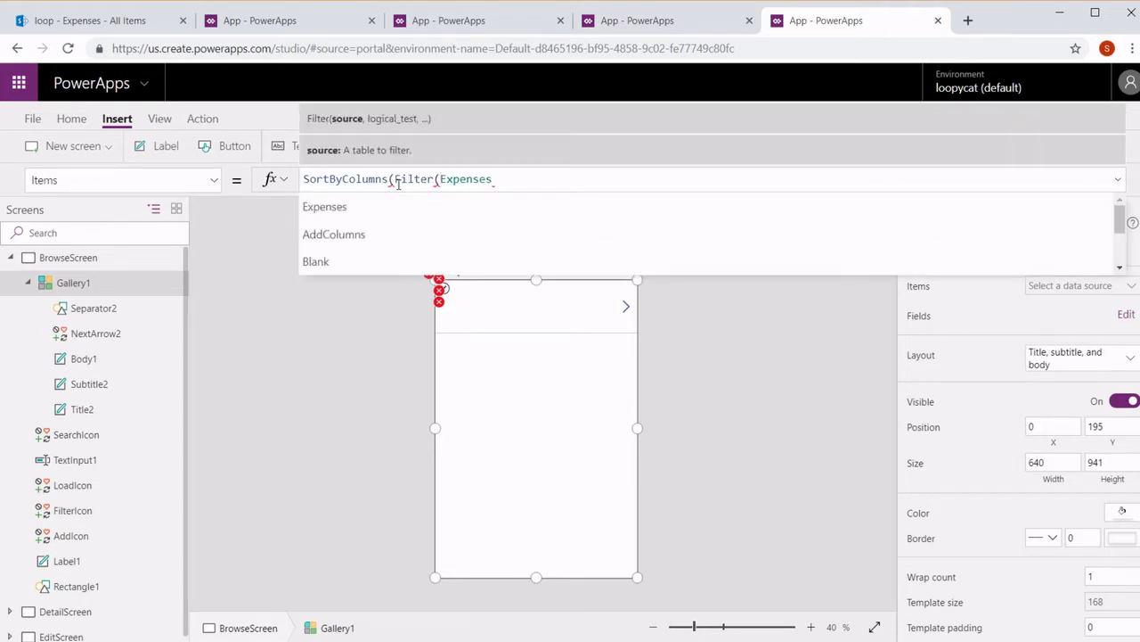
key(Right)
key(End)
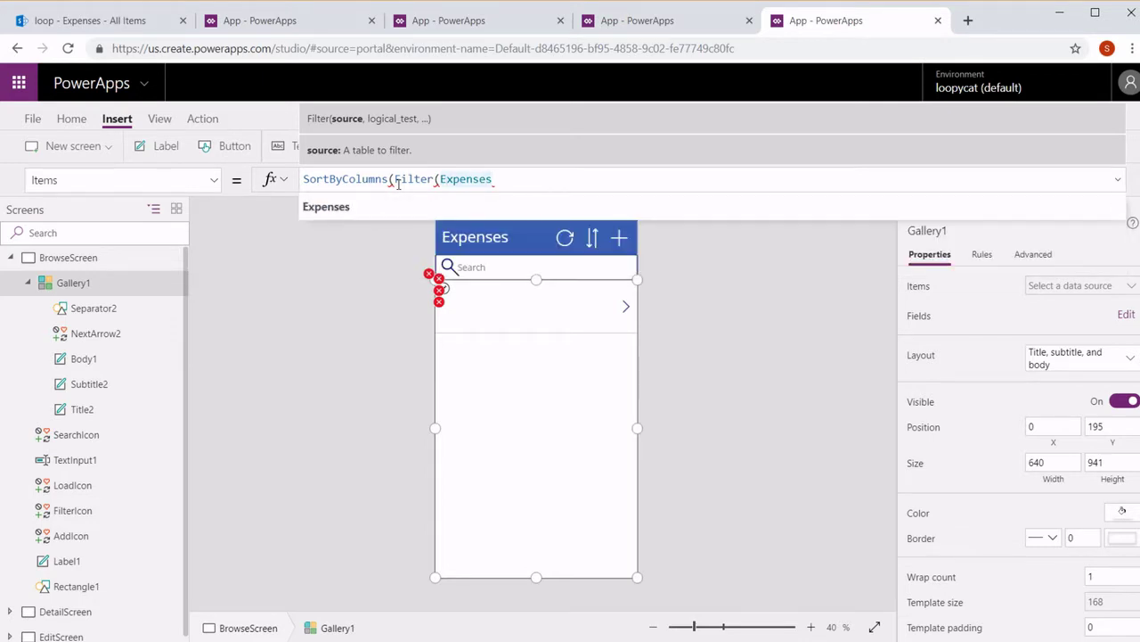
Step: Add a StartsWith condition on the Title column as the Filter function's logical test
text(,)
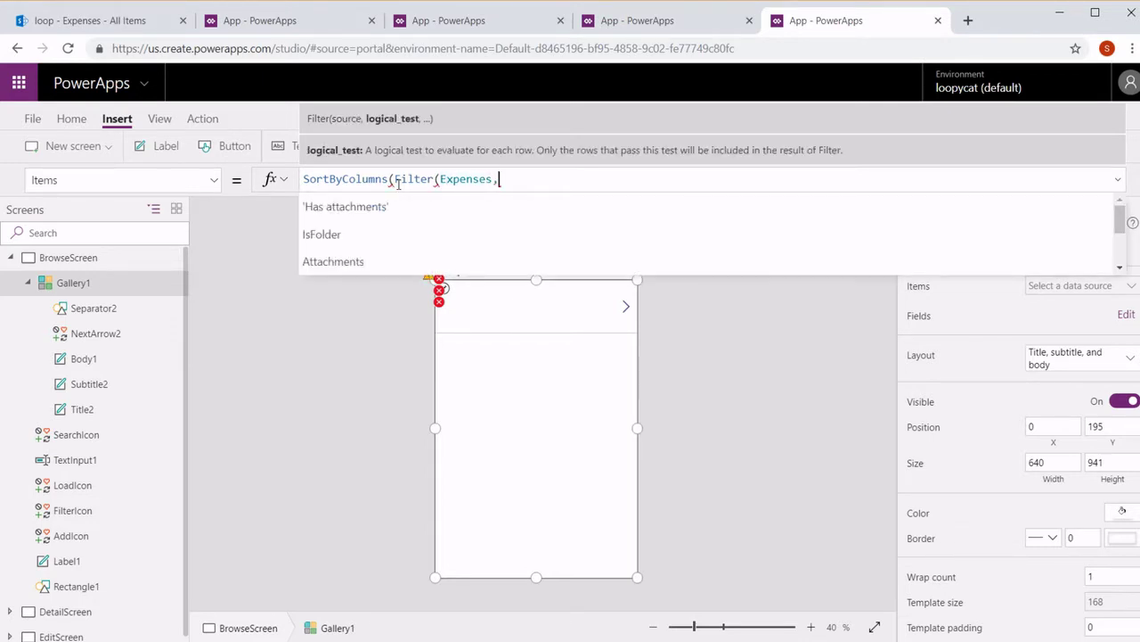
text( sw)
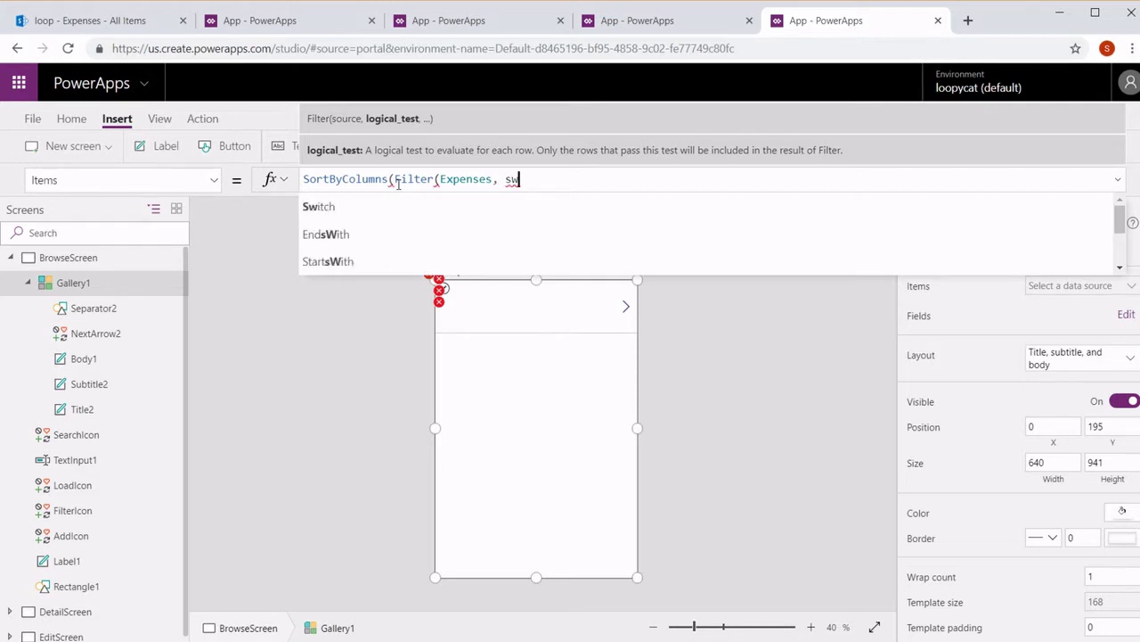
key(Down)
key(Down)
key(Down)
key(Tab)
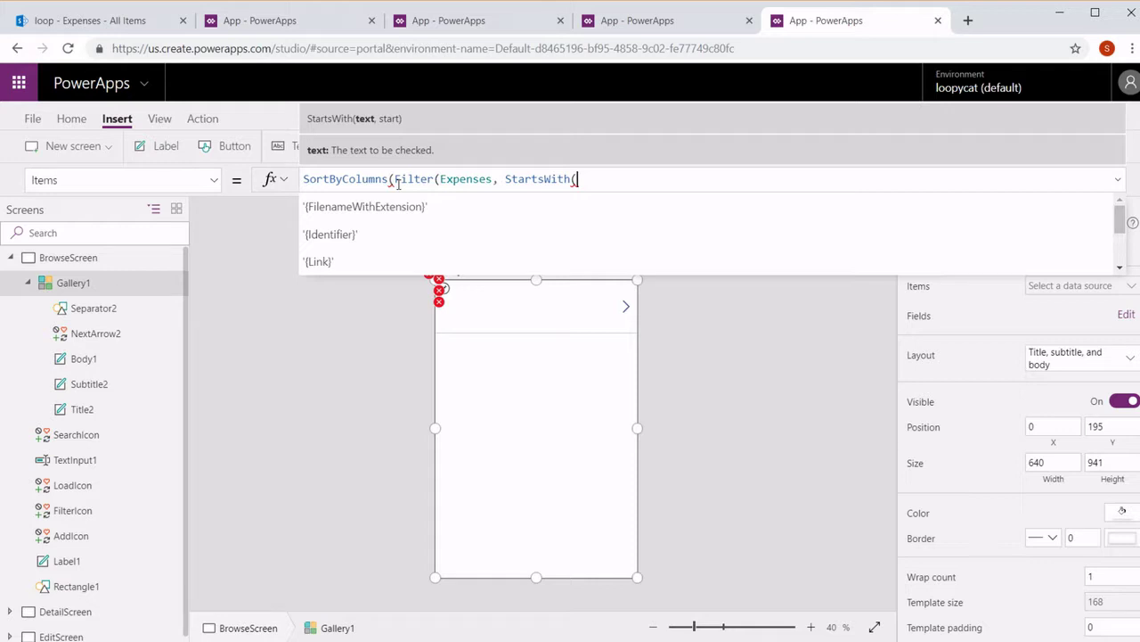
text(t)
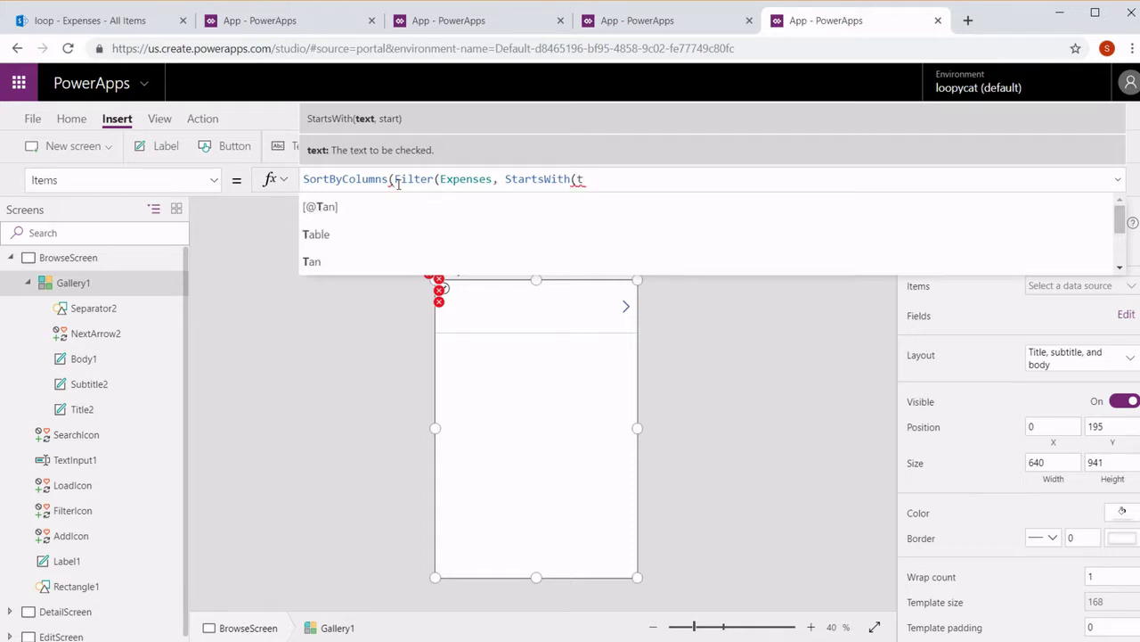
text(h(Titl)
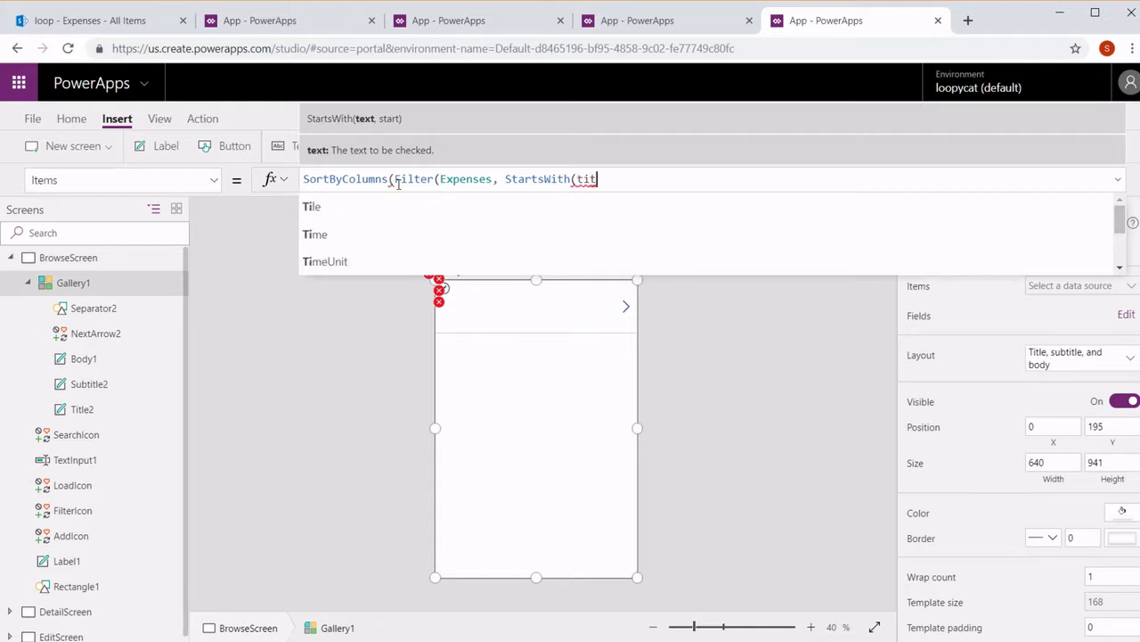
key(Tab)
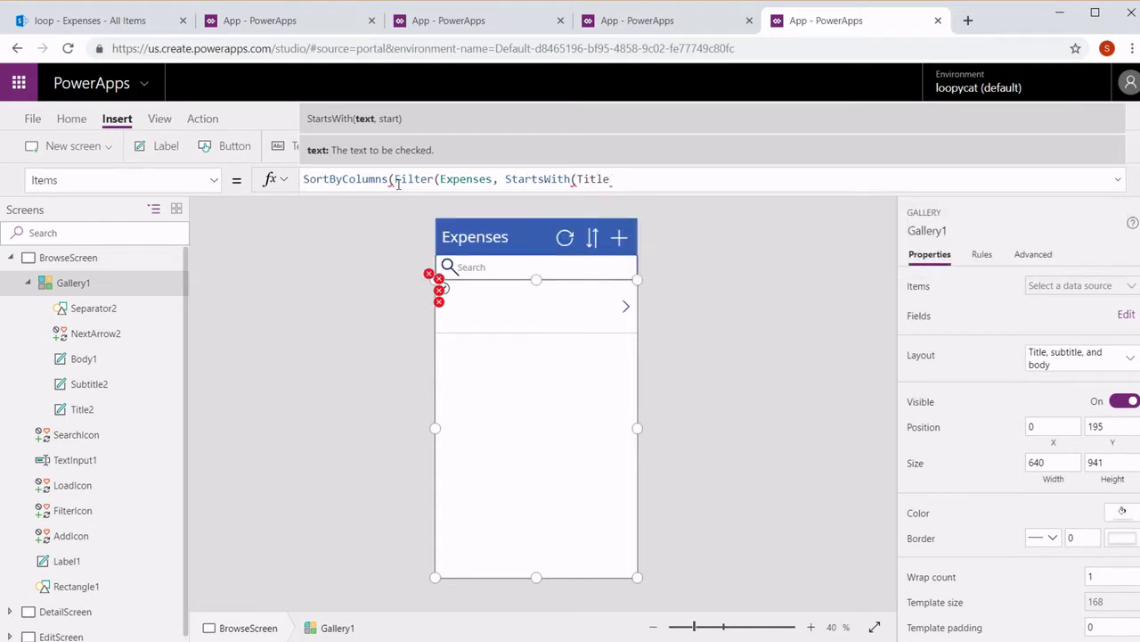
Step: Use TextInput1.Text as the StartsWith start string and close both the StartsWith and Filter functions
text(, te)
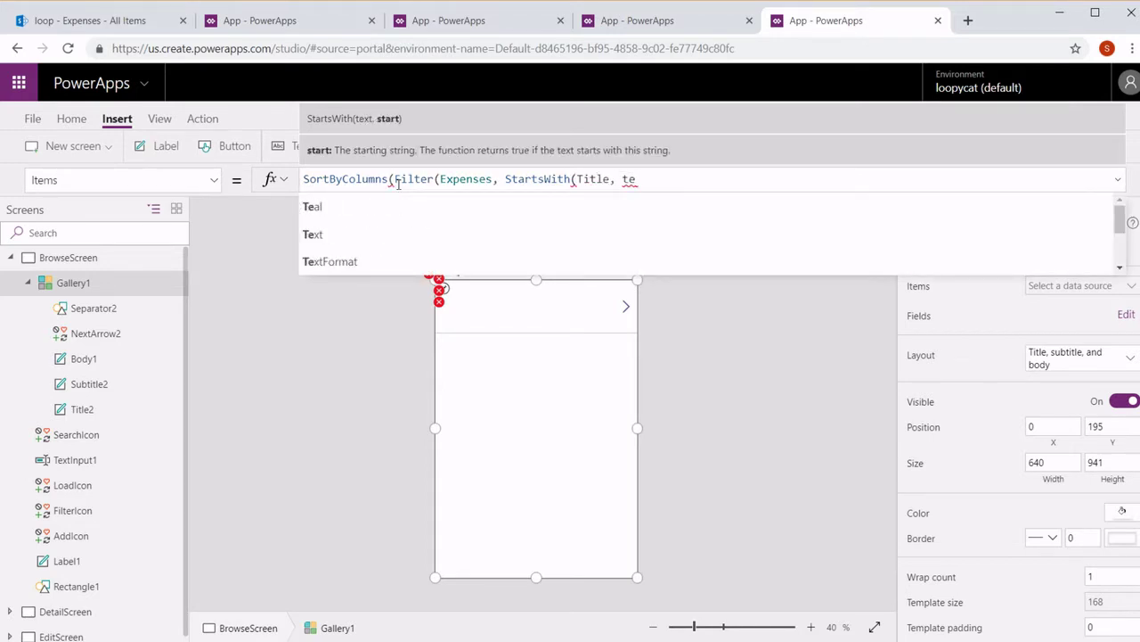
text(xt)
key(Down)
key(Down)
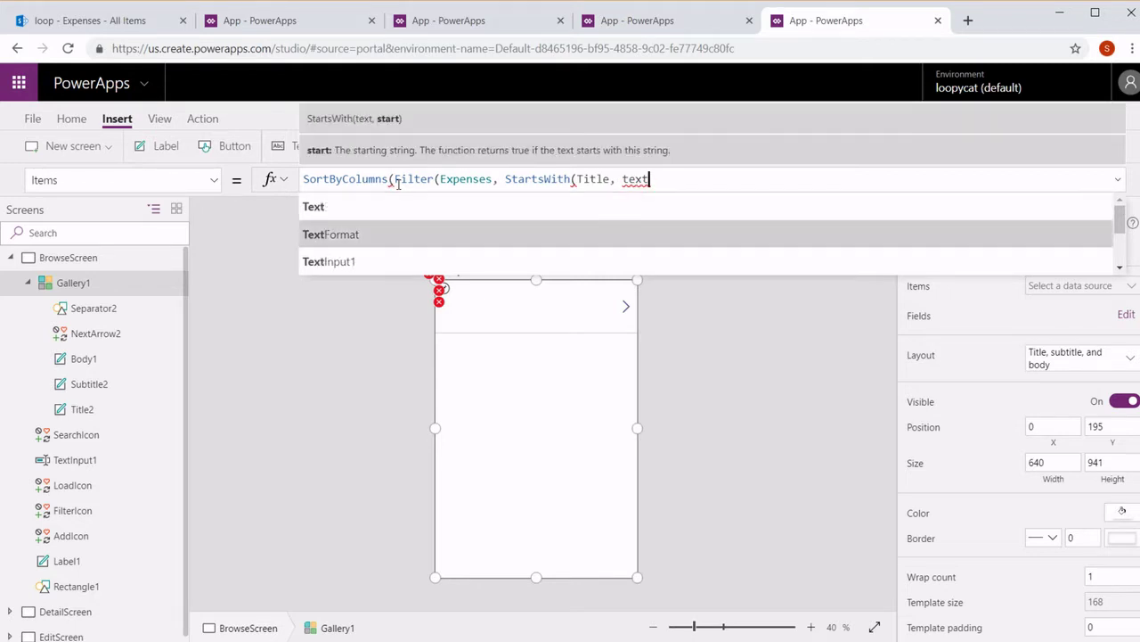
key(Tab)
text(.te)
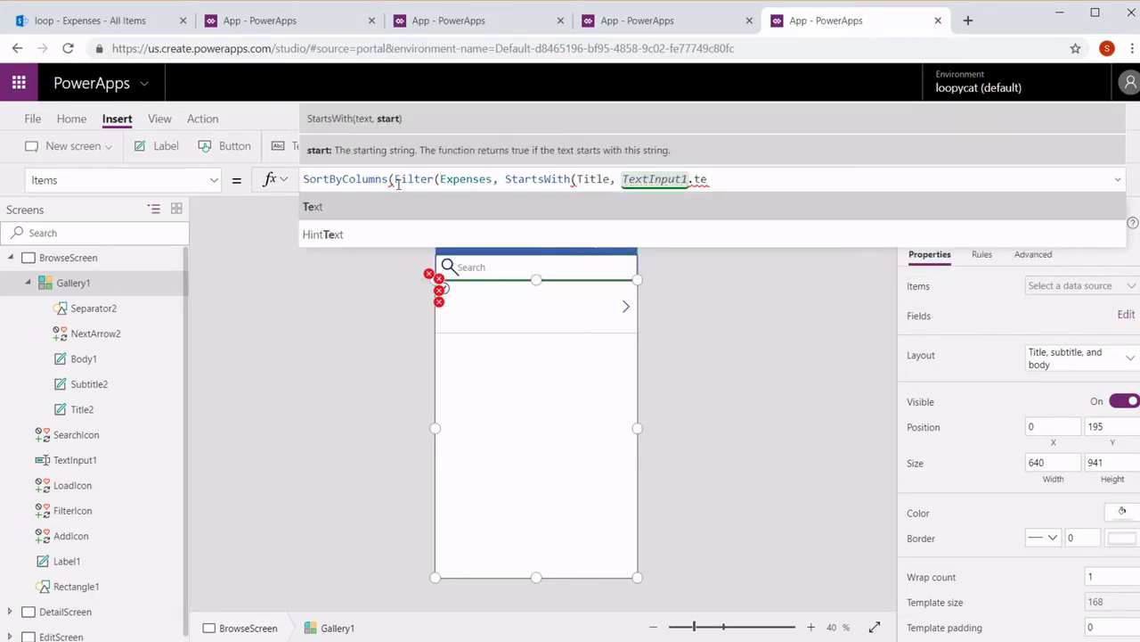
key(Tab)
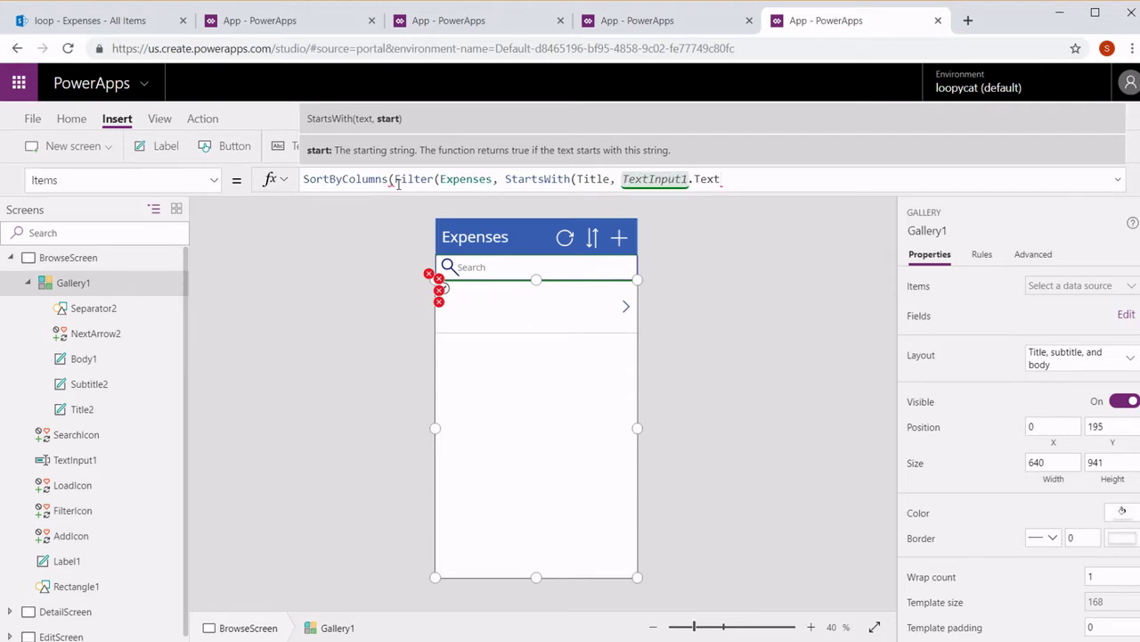
text())
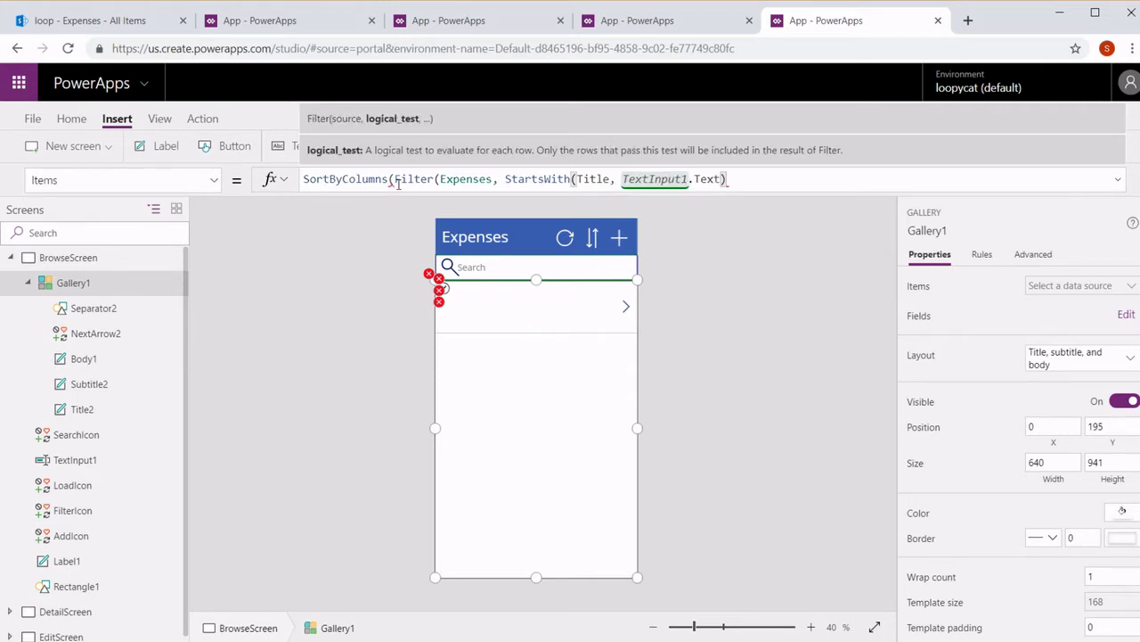
text())
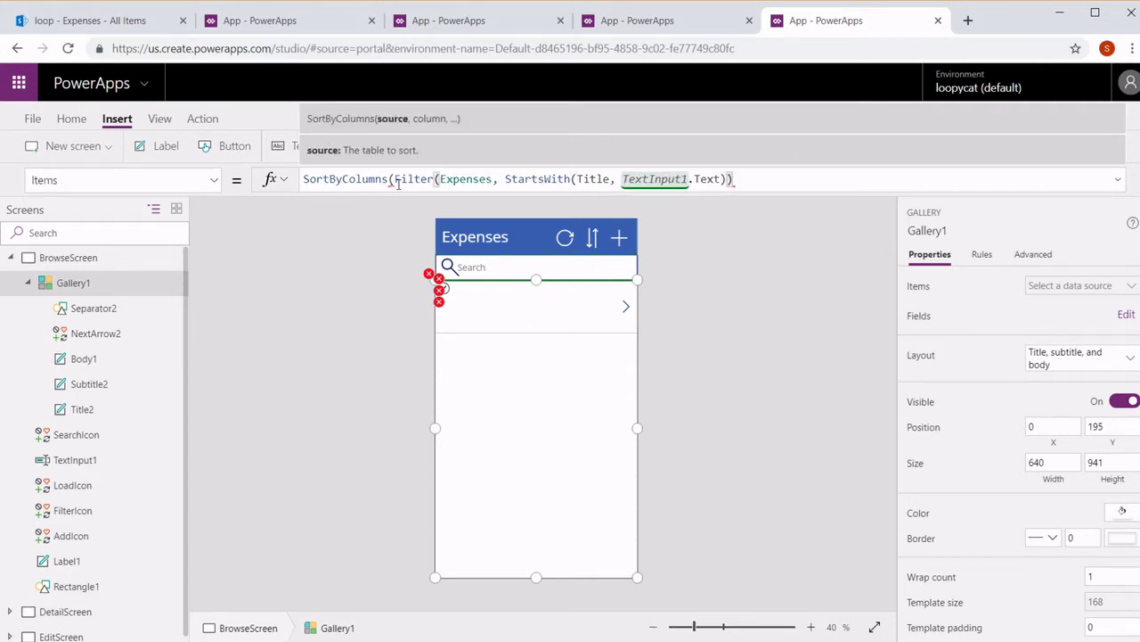
Step: Complete SortByColumns with the "Title" column and Ascending order, and close the formula
text(, ")
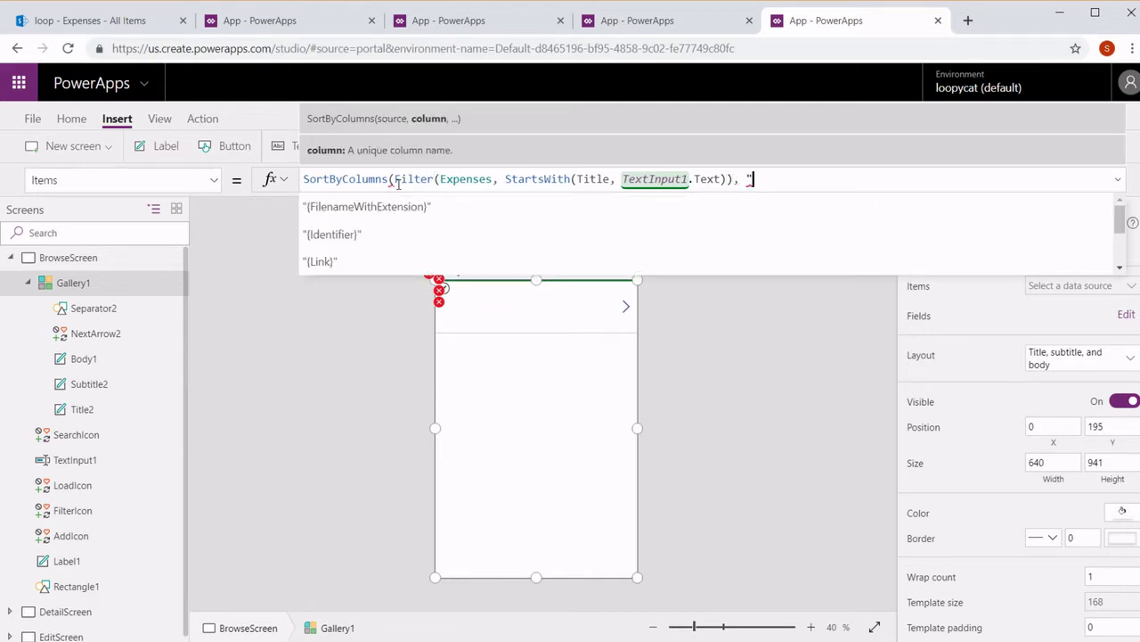
text(Titl)
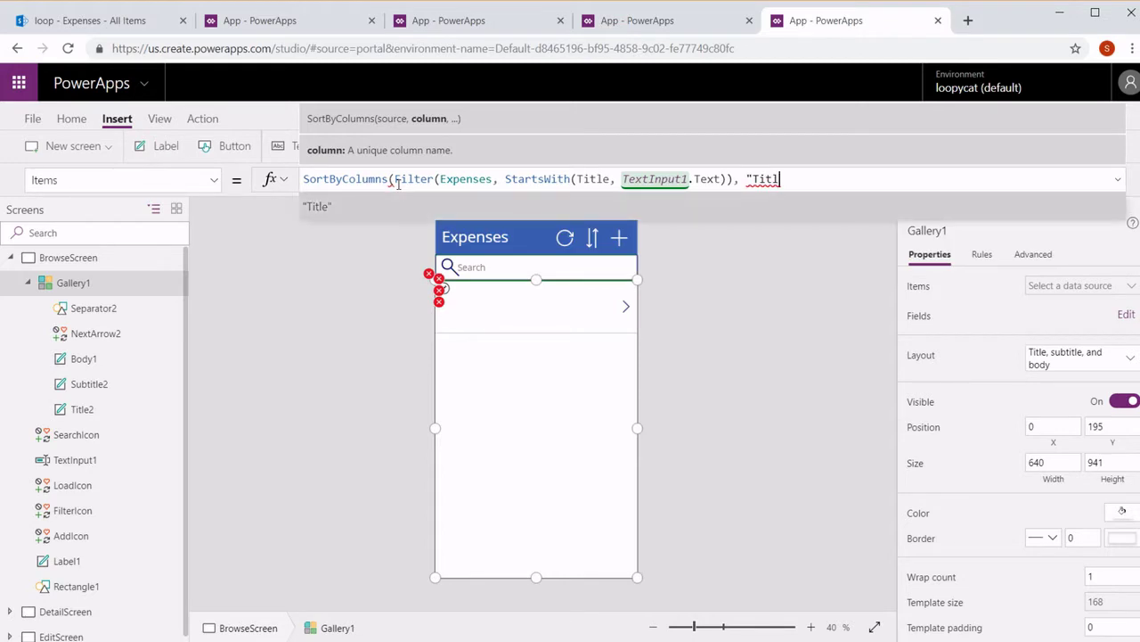
text(e")
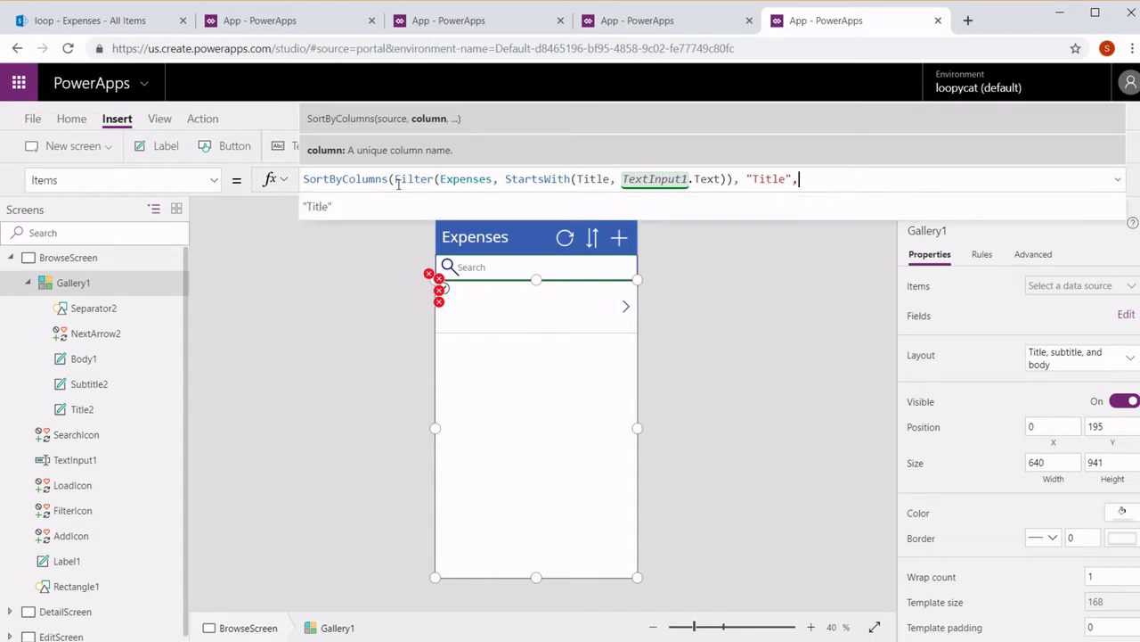
text(,)
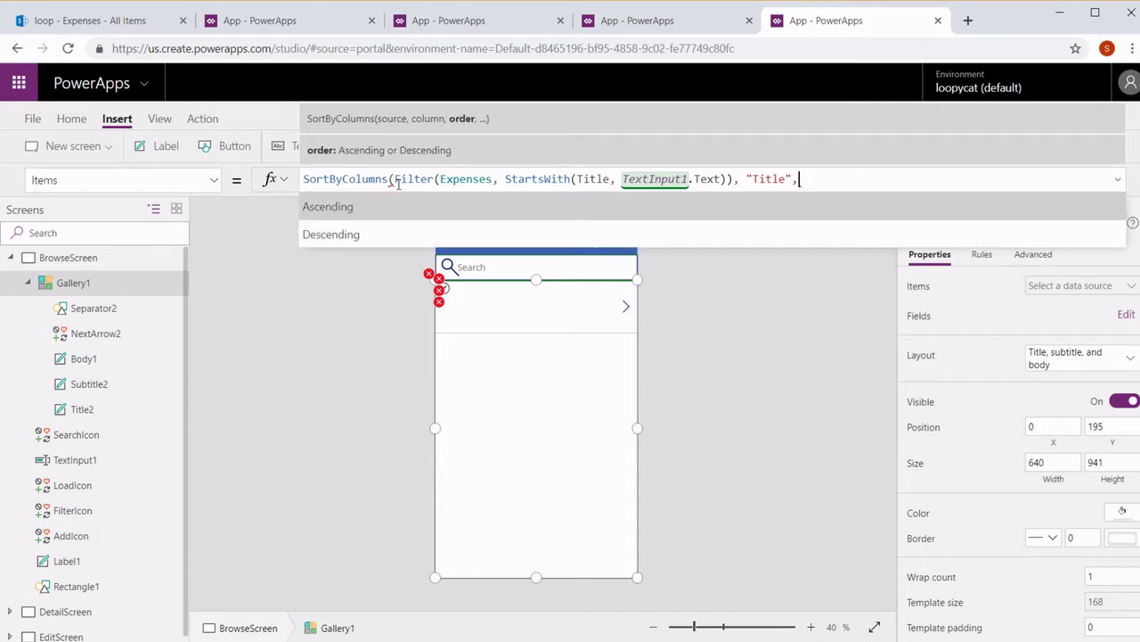
key(Tab)
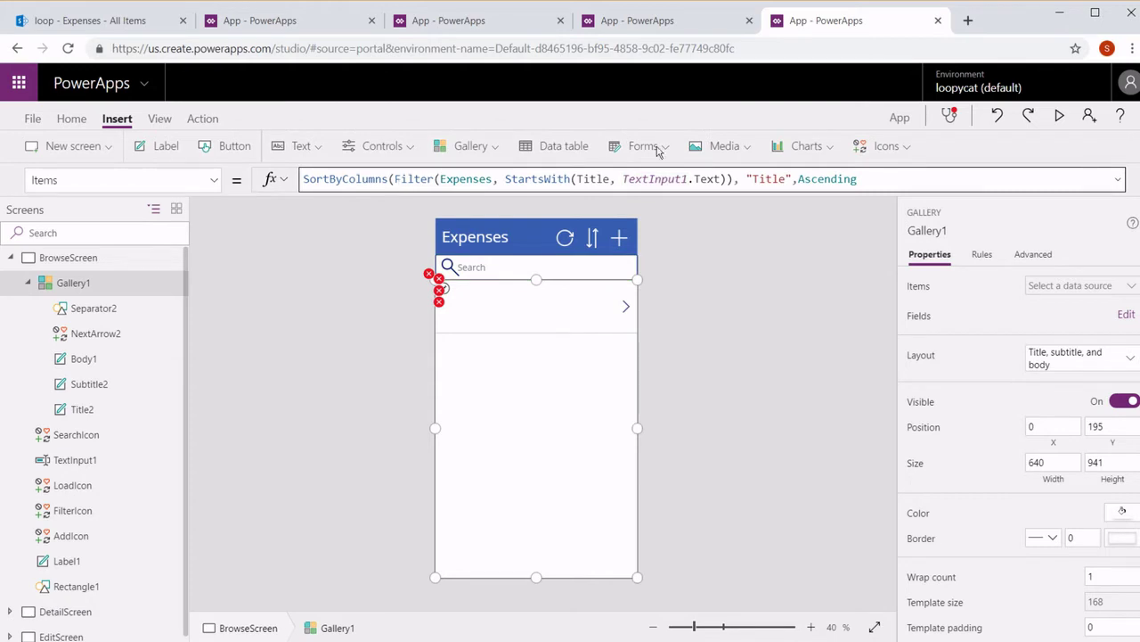
click(898, 179)
text())
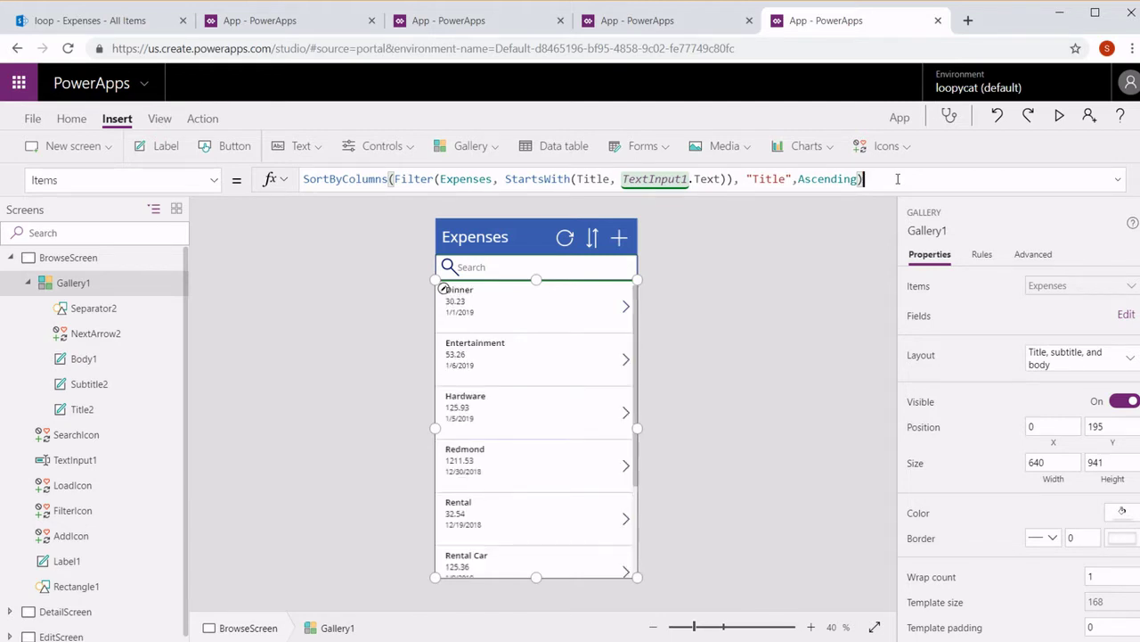
Step: Replace the Ascending sort order with an If function that tests SortDescending1
double_click(810, 179)
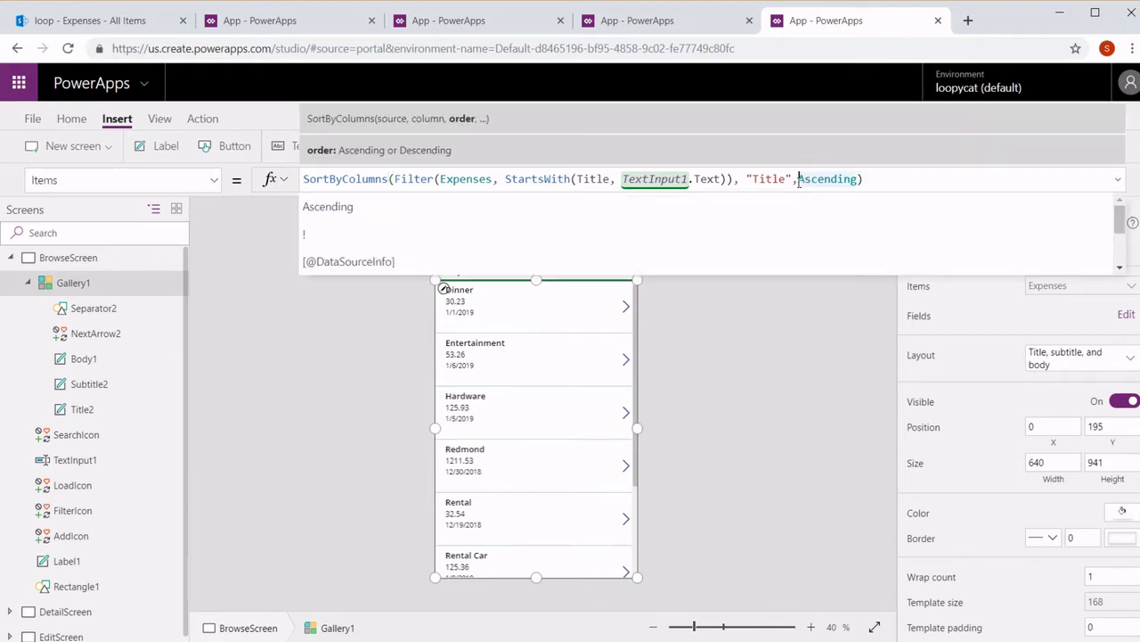
key(BackSpace)
key(BackSpace)
key(BackSpace)
key(BackSpace)
key(BackSpace)
key(BackSpace)
key(BackSpace)
key(BackSpace)
key(BackSpace)
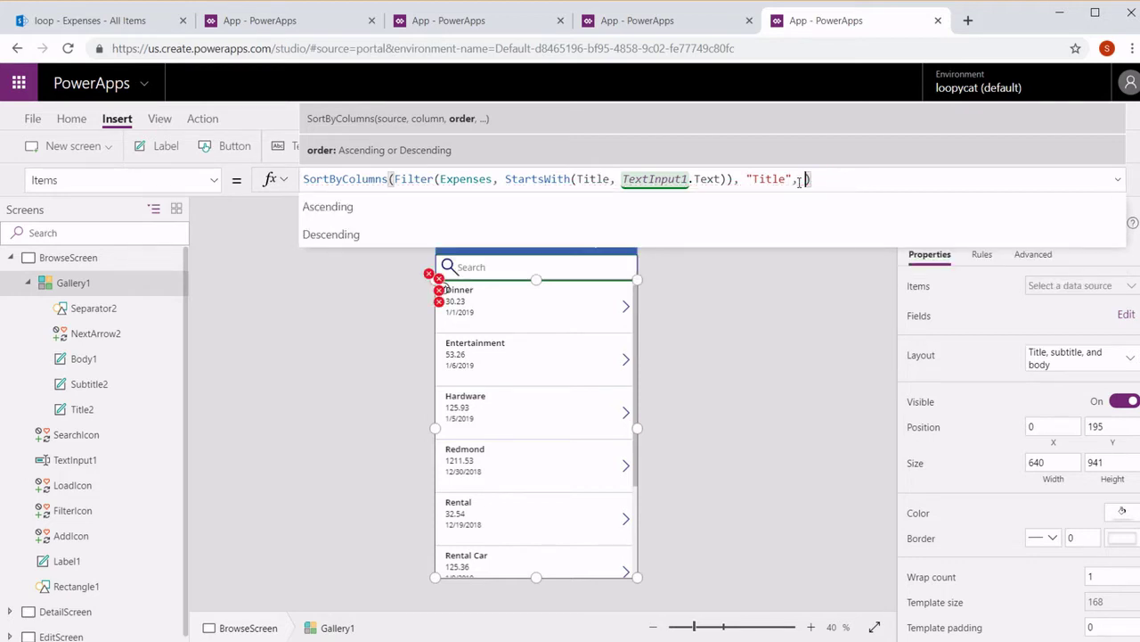
text(If()
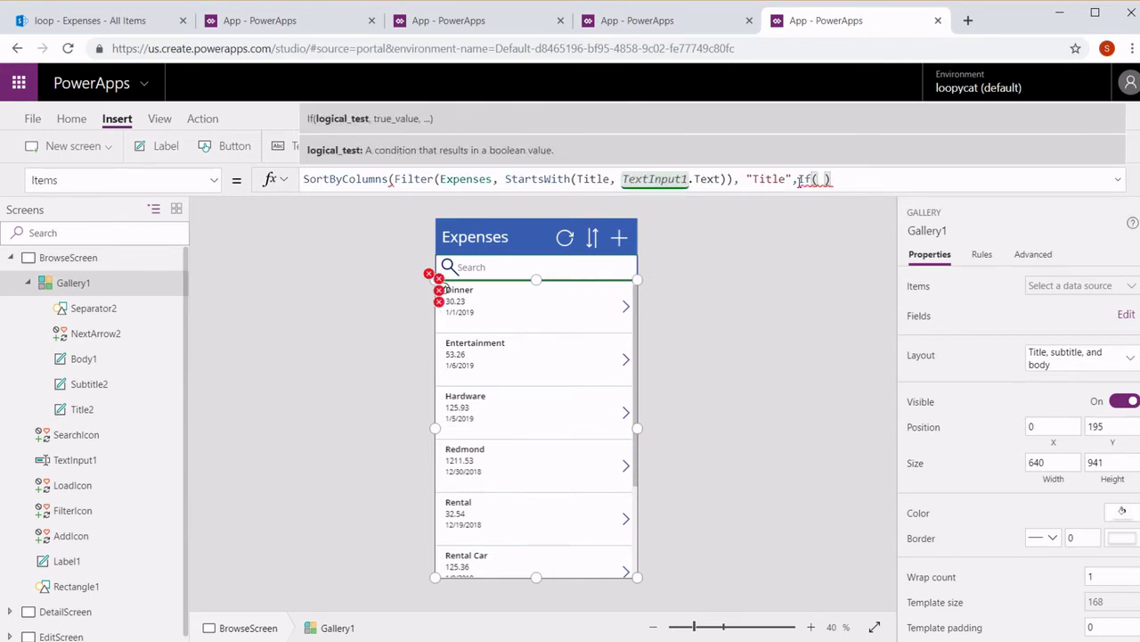
text(Sort)
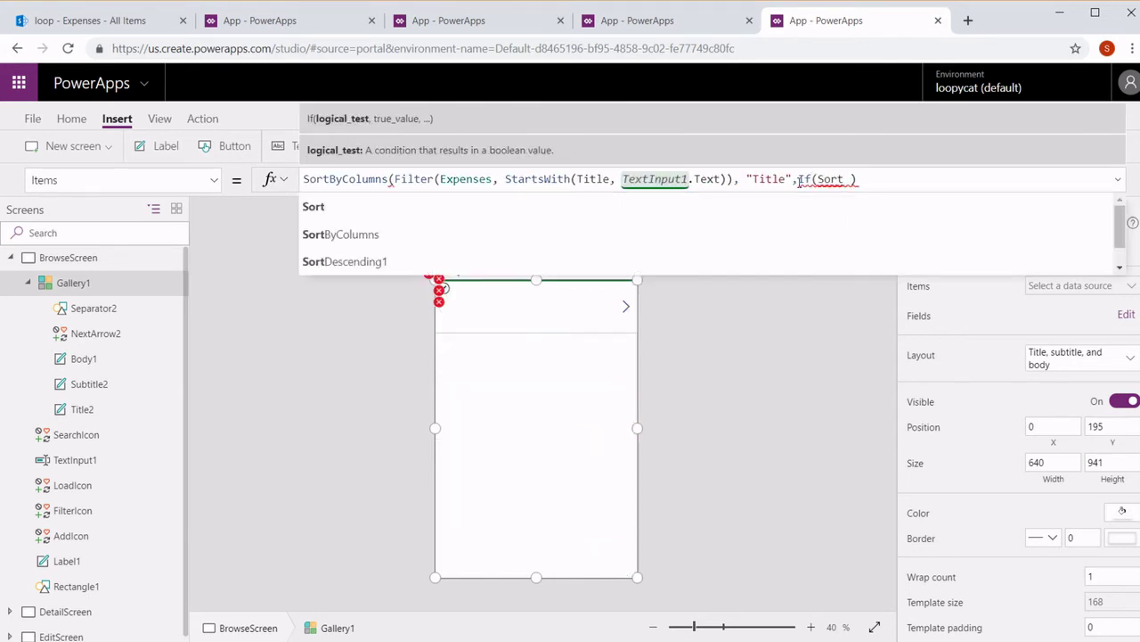
key(Down)
key(Down)
key(Tab)
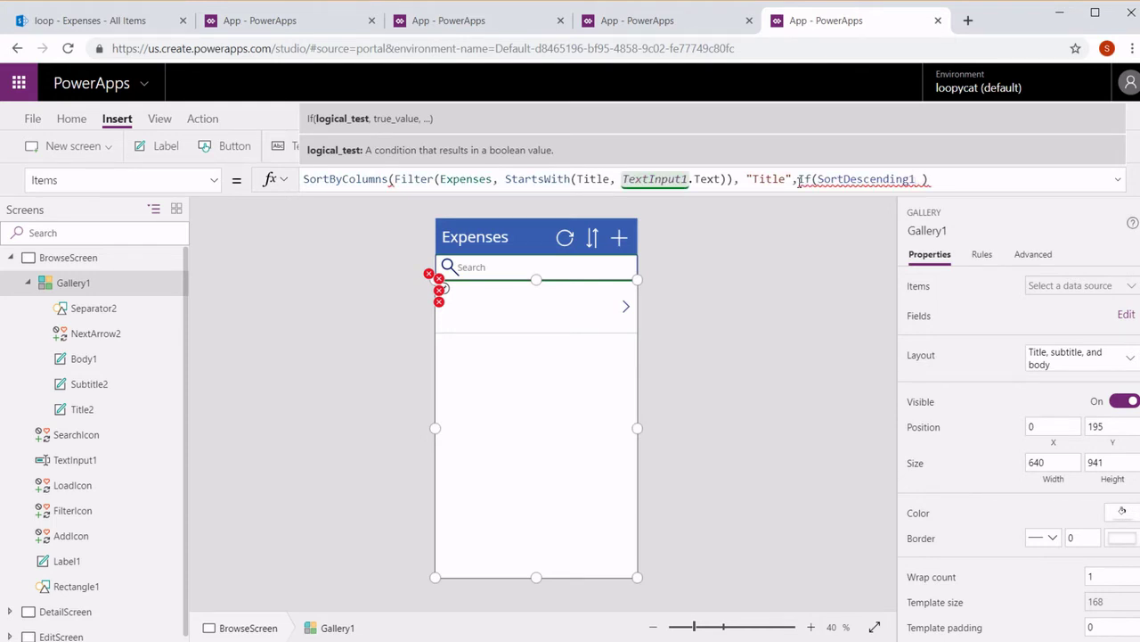
Step: Complete the If function with Descending as the true value and Ascending as the else value, closing the gallery's SortByColumns formula
text(, )
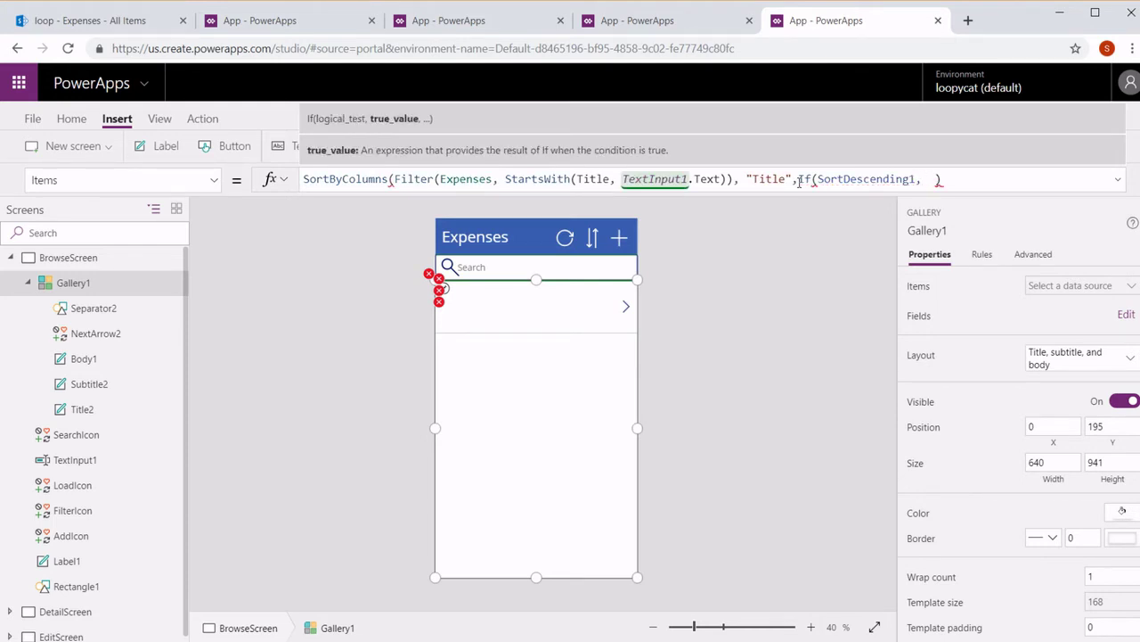
text(De)
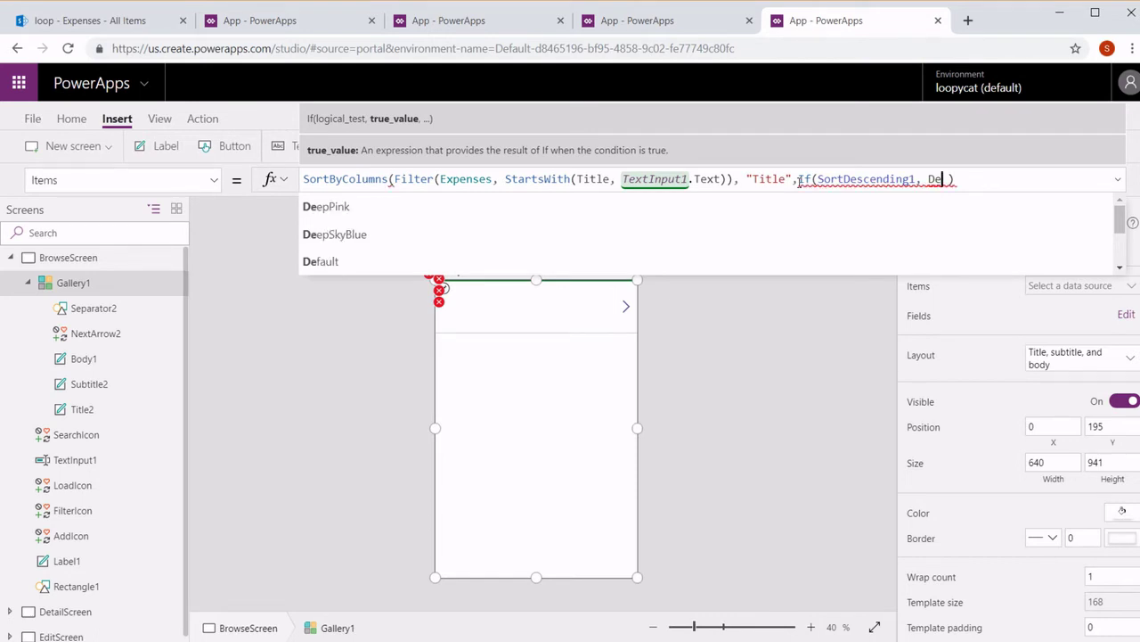
text(sc)
key(Tab)
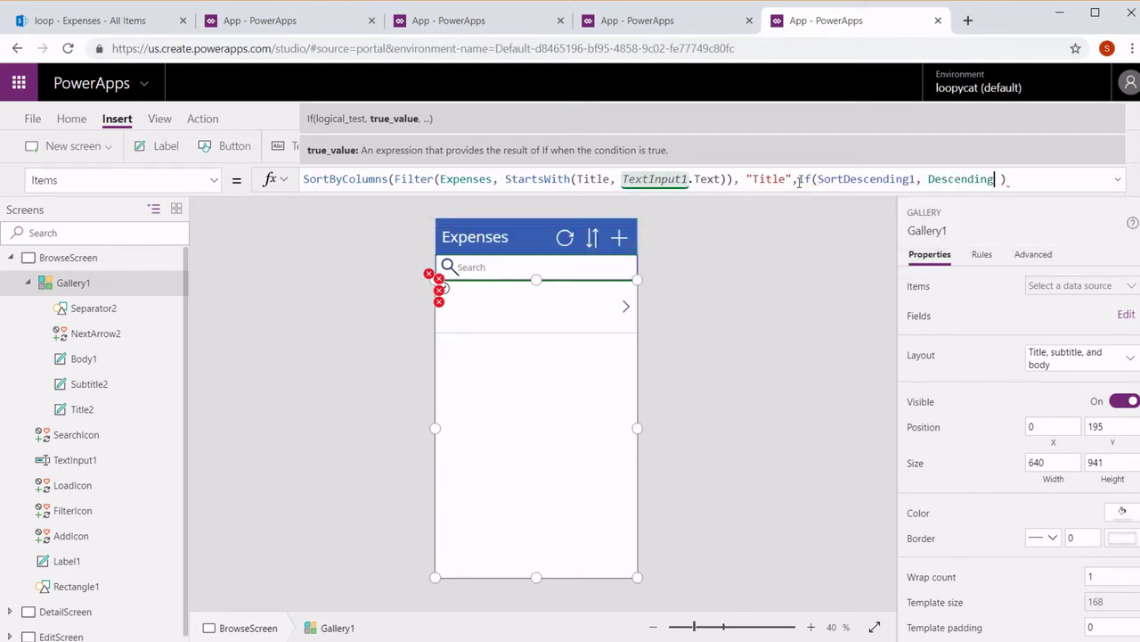
text(,)
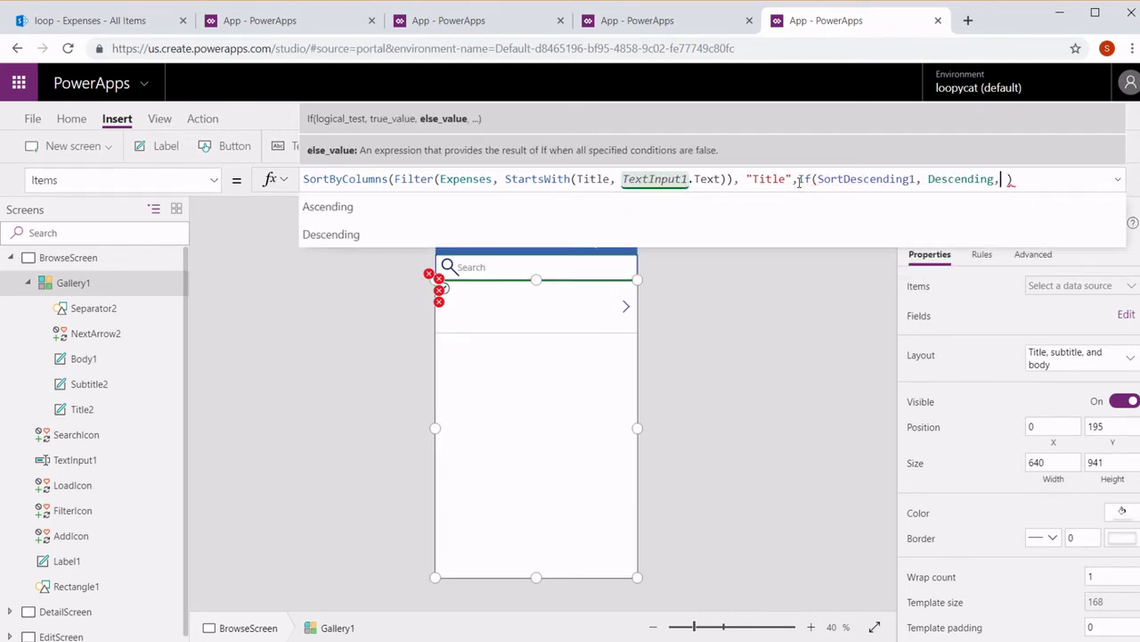
key(Tab)
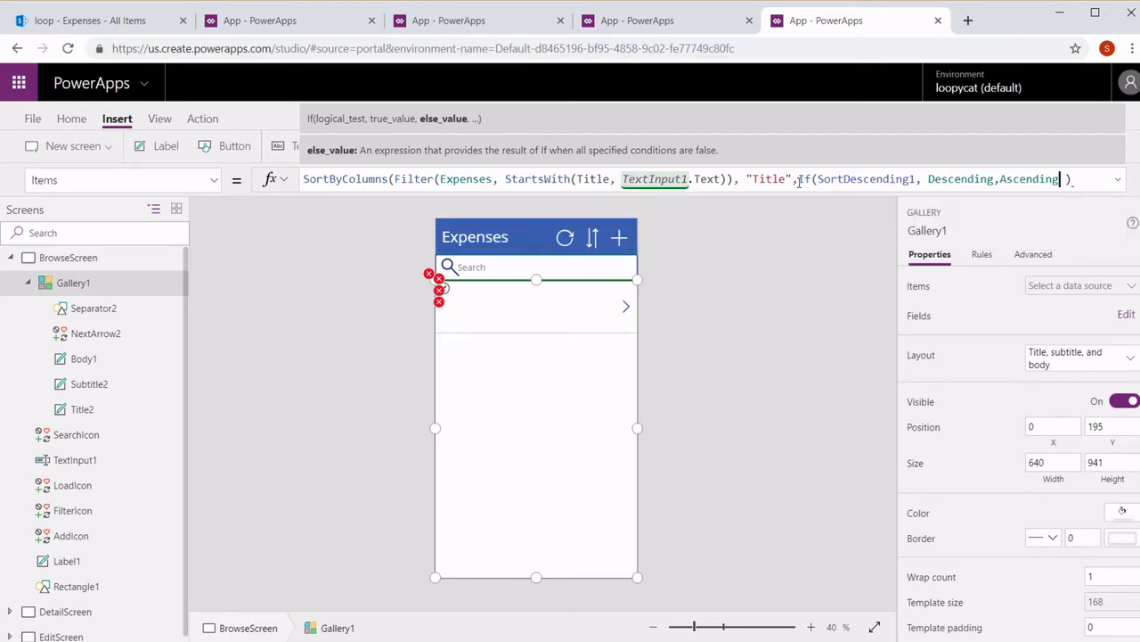
text())
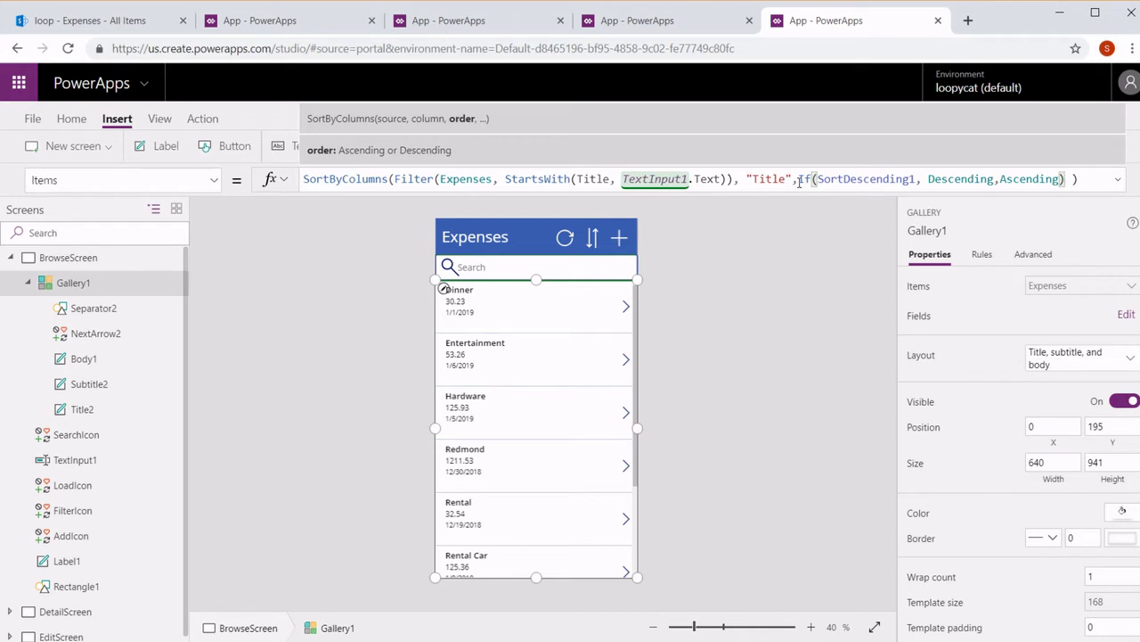
click(757, 282)
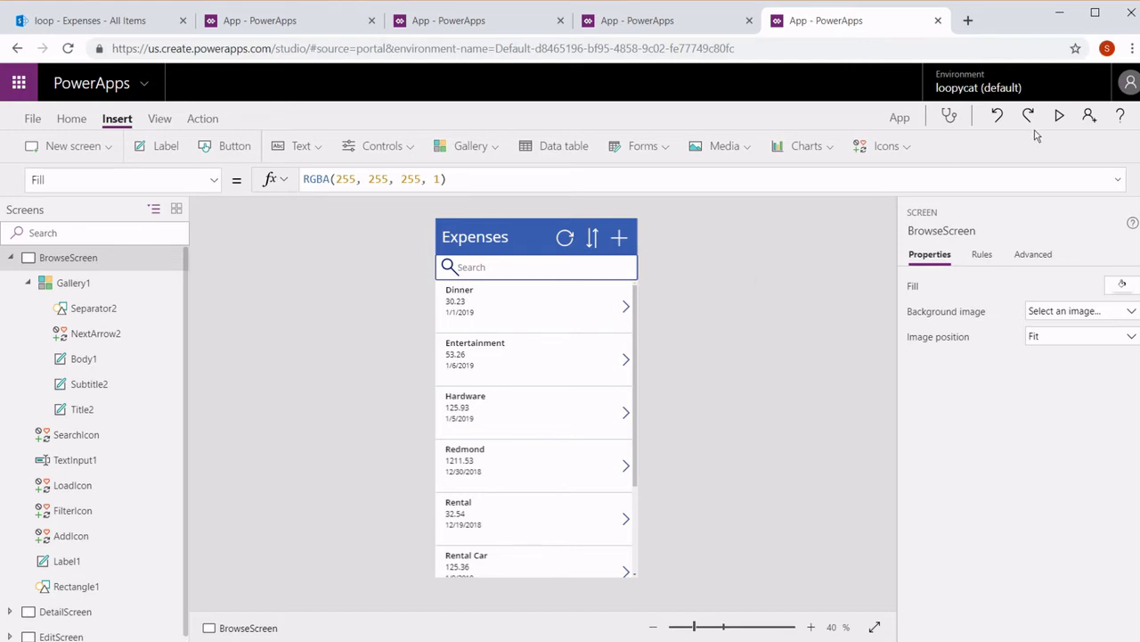
Step: Preview the app and test the gallery's search filter with "red", clearing the search text at the end
click(1060, 117)
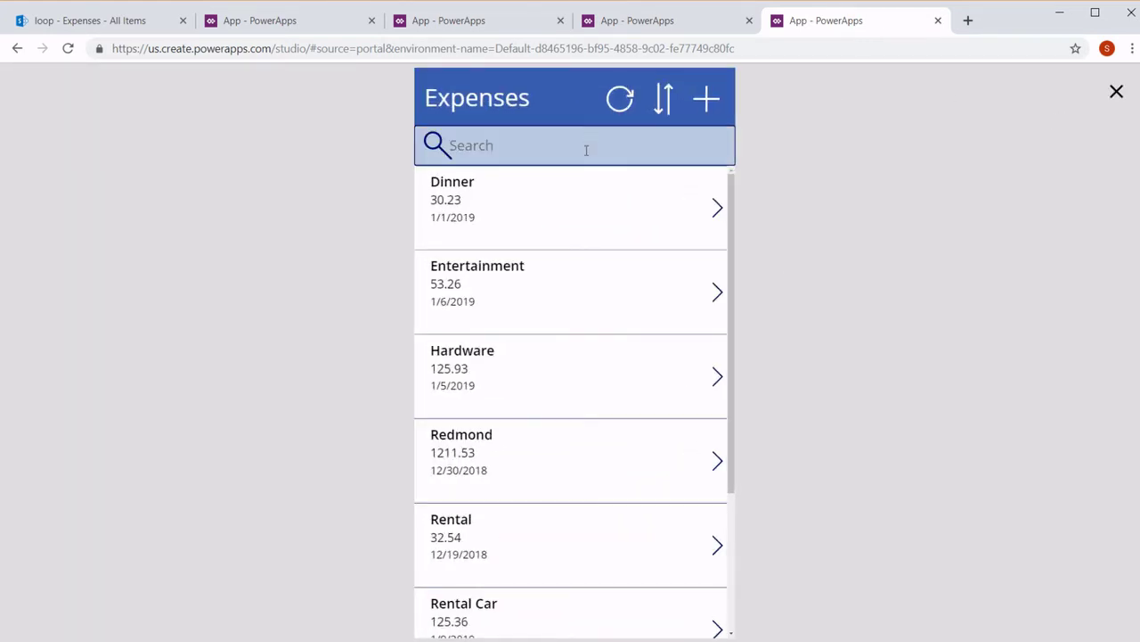
click(586, 149)
text(red)
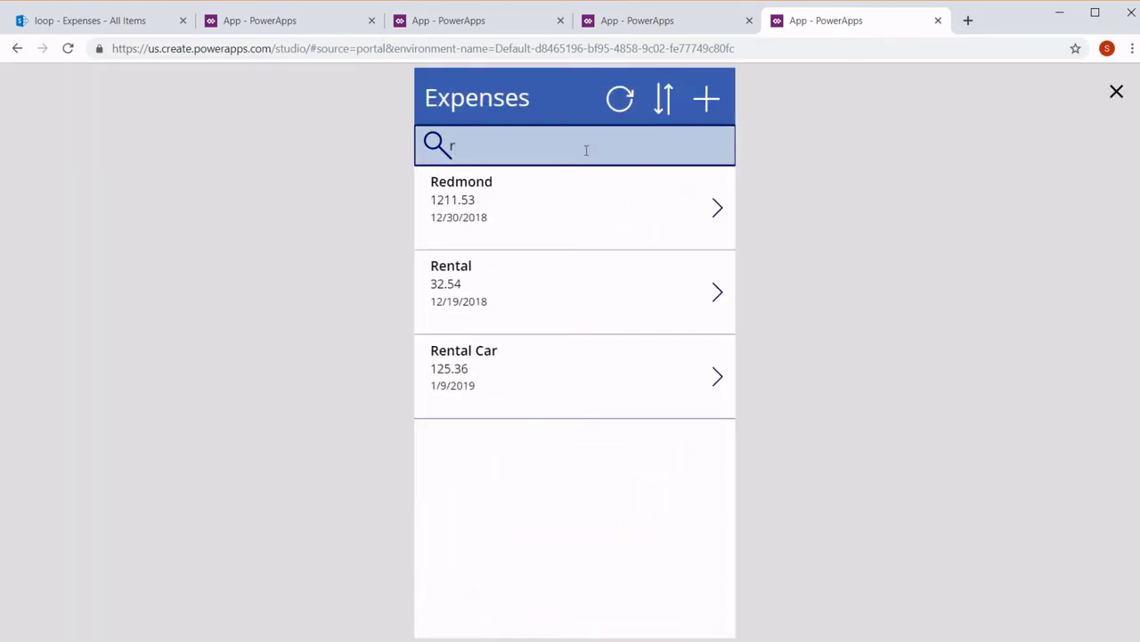
key(BackSpace)
key(BackSpace)
key(BackSpace)
Step: Test the browse screen's sort icon by toggling the order twice, and exit the preview
click(664, 100)
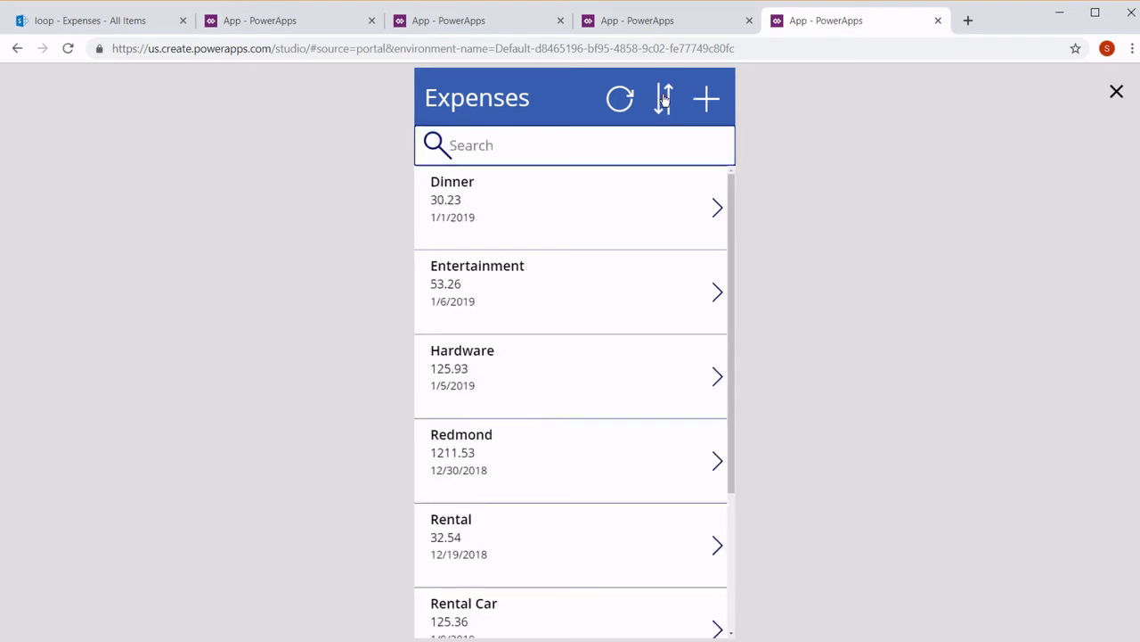
click(664, 100)
click(1116, 92)
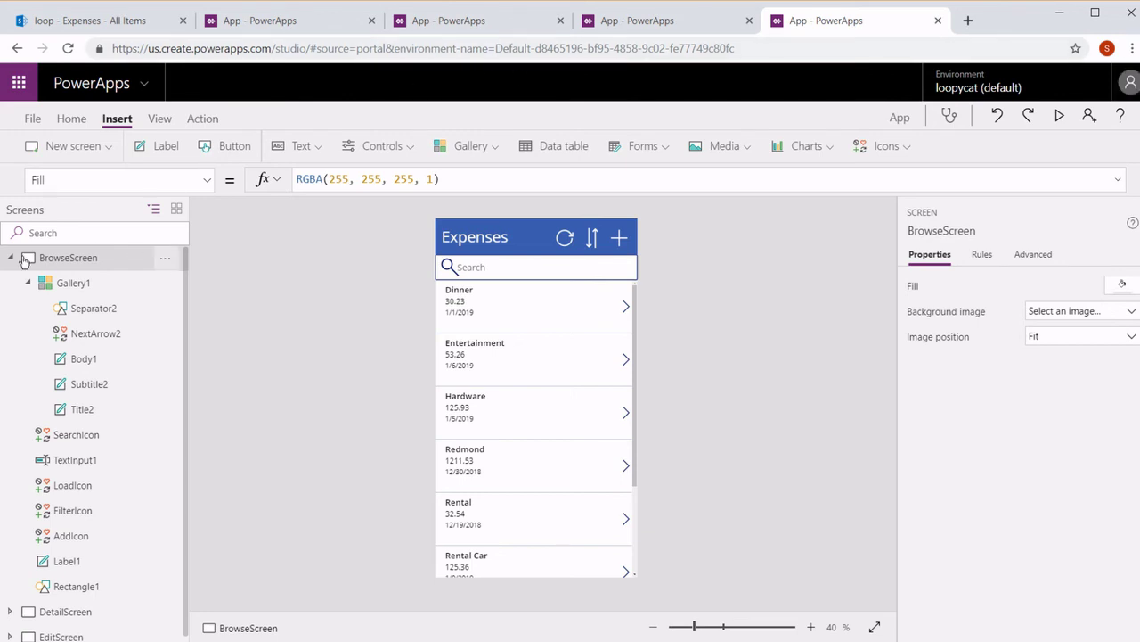
Step: Collapse BrowseScreen's list of controls in the screen tree
click(13, 258)
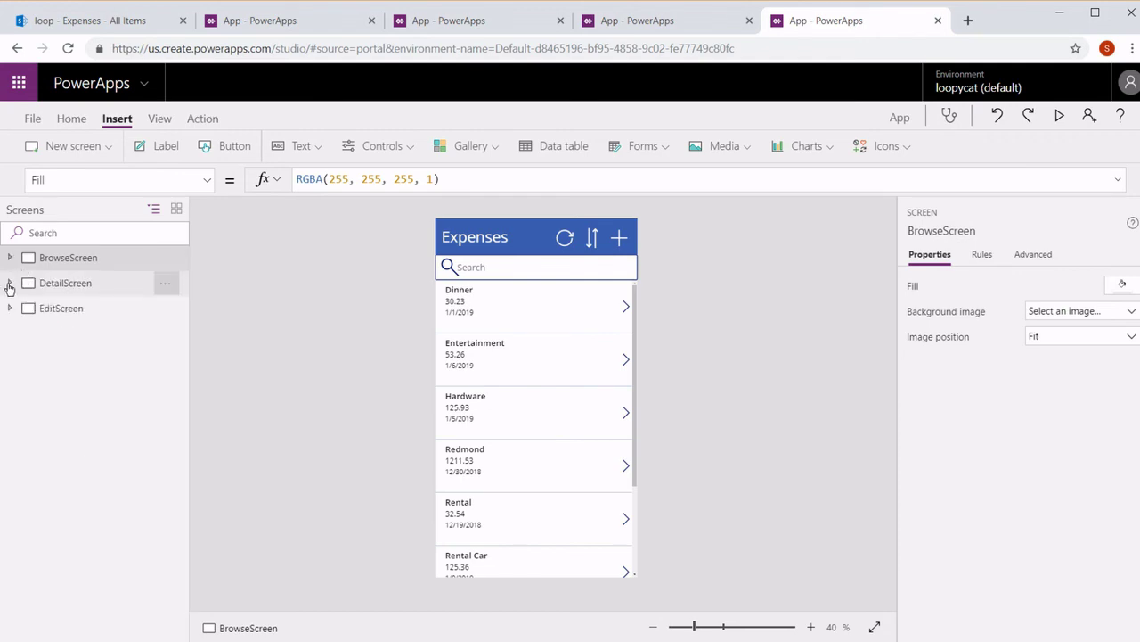